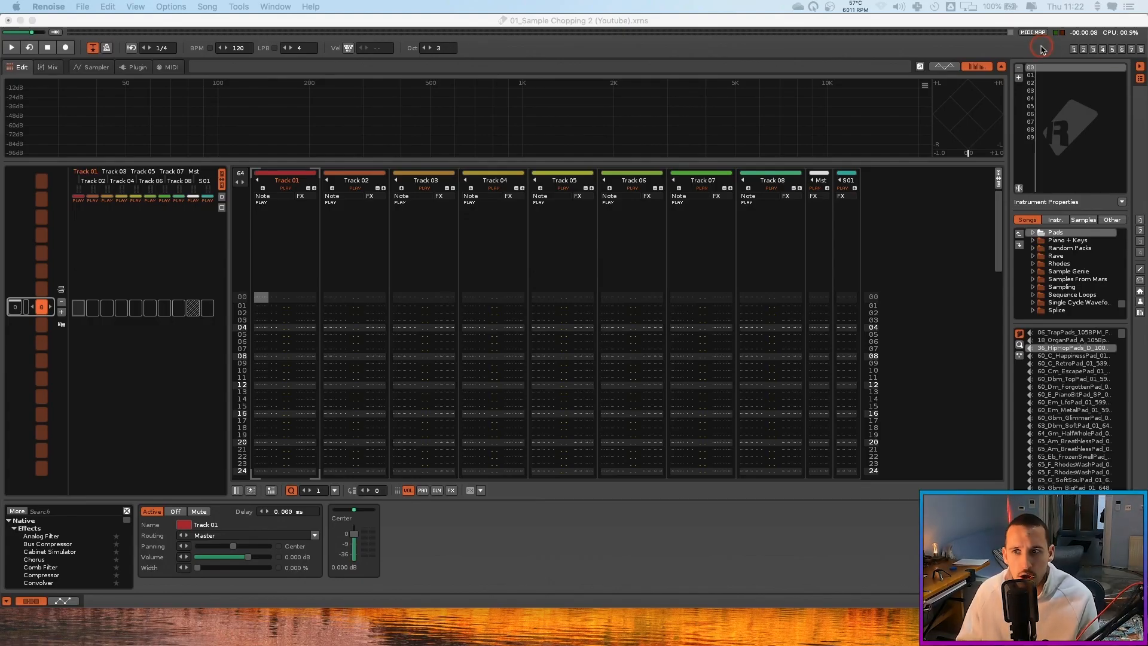
Switch to Tracklib in Chrome and browse the Inspiration page down to the Loop the loops section
{"action": "left_click_drag", "start_coordinate": [1147, 48], "coordinate": [825, 34]}
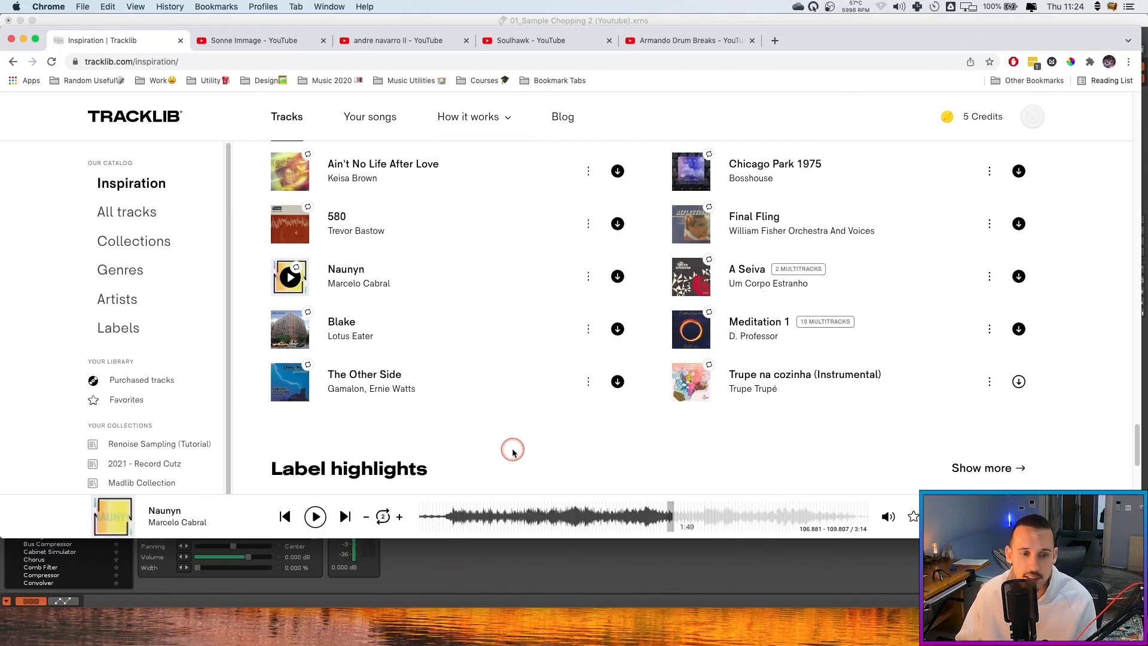
{"action": "scroll", "coordinate": [359, 269], "scroll_direction": "up", "scroll_amount": 3}
{"action": "scroll", "coordinate": [471, 220], "scroll_direction": "up", "scroll_amount": 15}
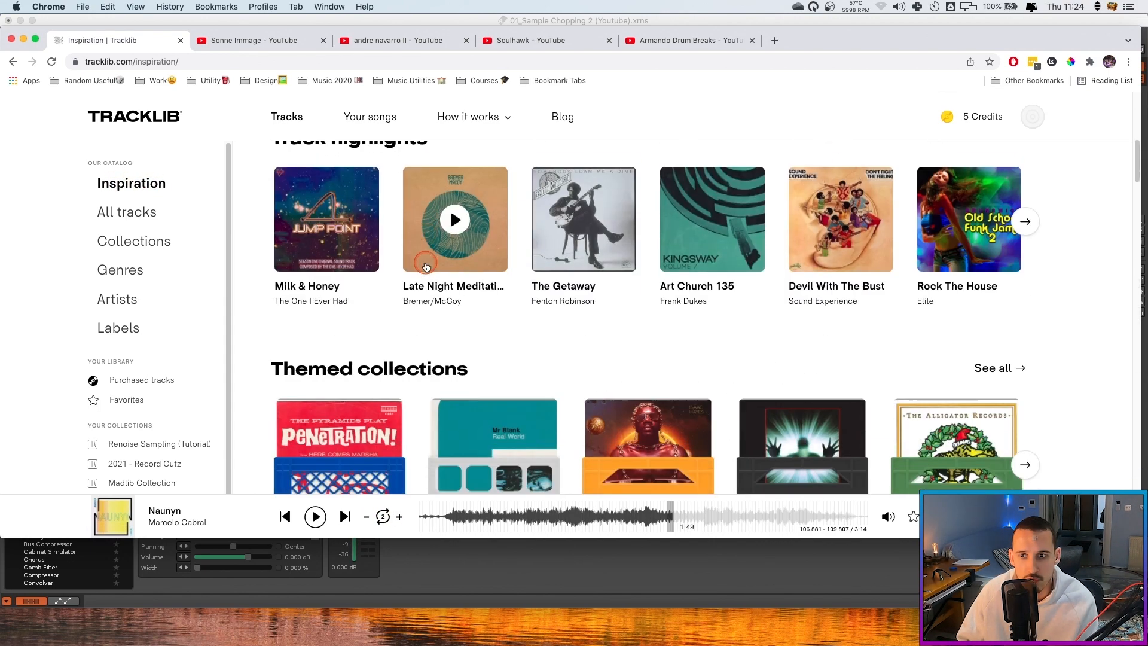
{"action": "scroll", "coordinate": [463, 173], "scroll_direction": "down", "scroll_amount": 5}
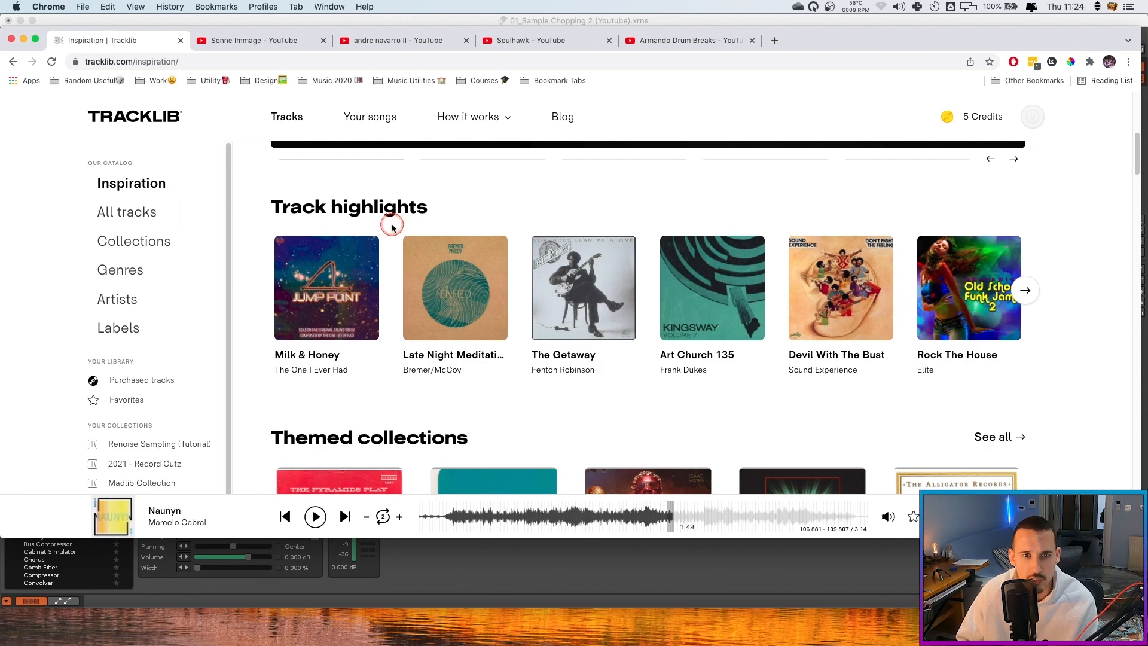
{"action": "scroll", "coordinate": [392, 225], "scroll_direction": "down", "scroll_amount": 5}
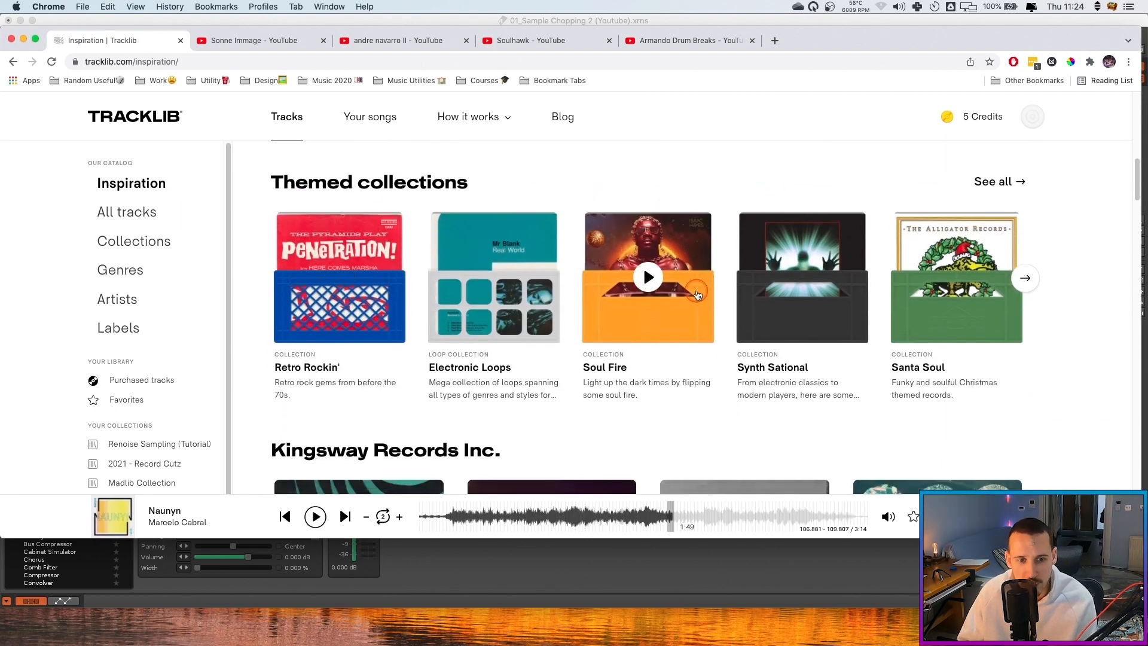
{"action": "scroll", "coordinate": [550, 257], "scroll_direction": "down", "scroll_amount": 10}
{"action": "scroll", "coordinate": [559, 248], "scroll_direction": "down", "scroll_amount": 12}
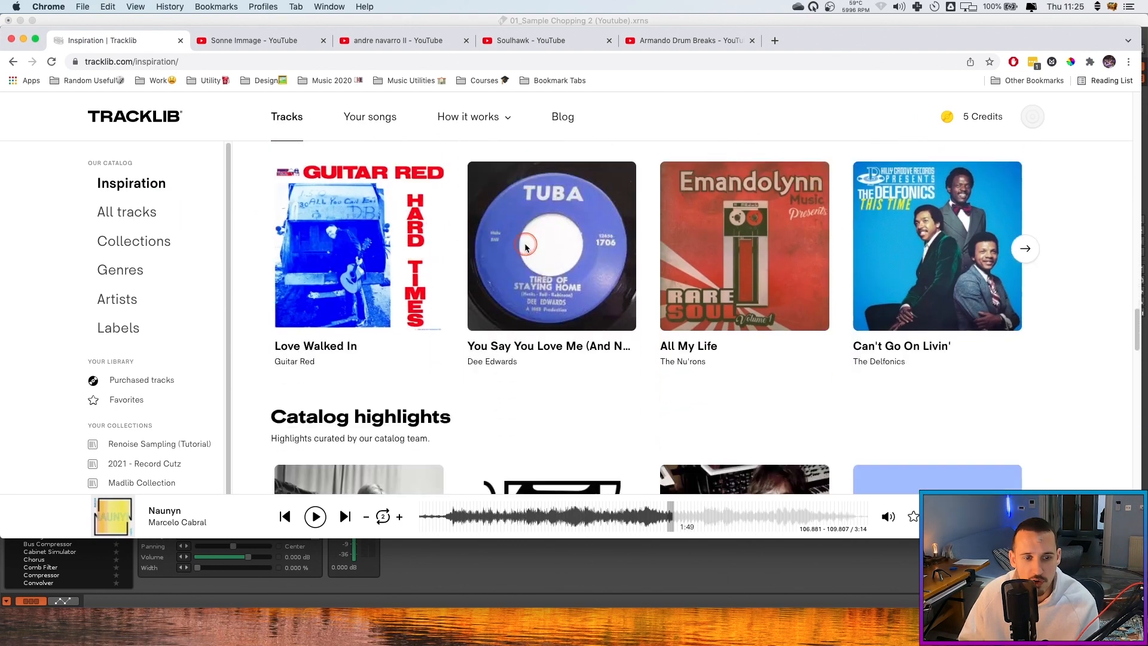
{"action": "scroll", "coordinate": [524, 247], "scroll_direction": "down", "scroll_amount": 10}
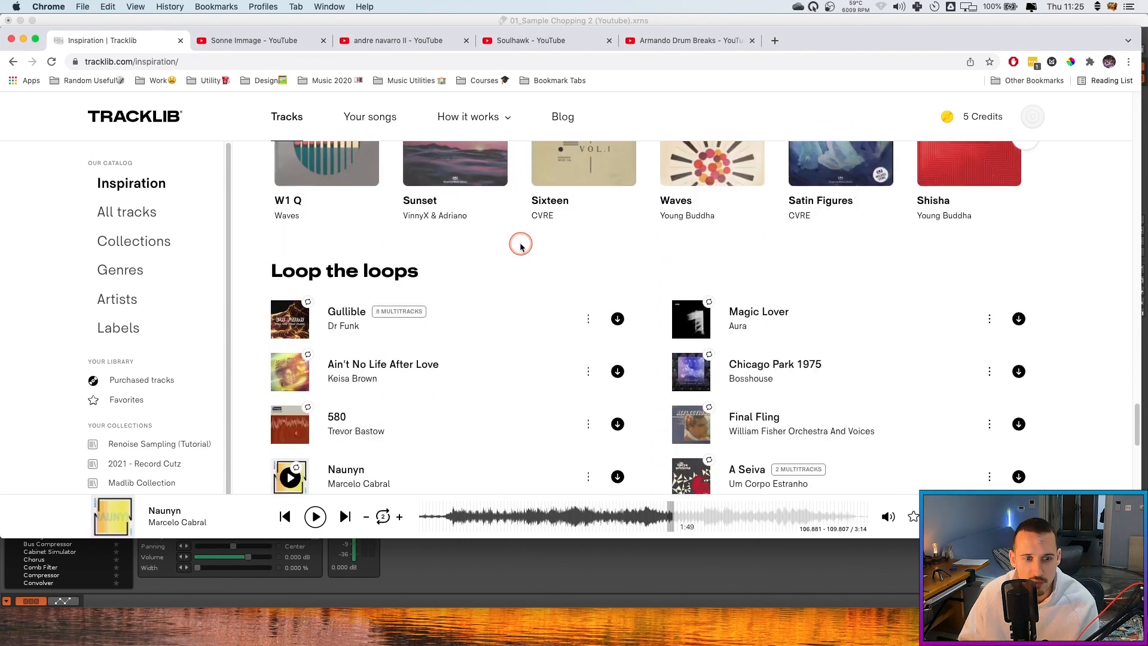
{"action": "scroll", "coordinate": [330, 225], "scroll_direction": "down", "scroll_amount": 3}
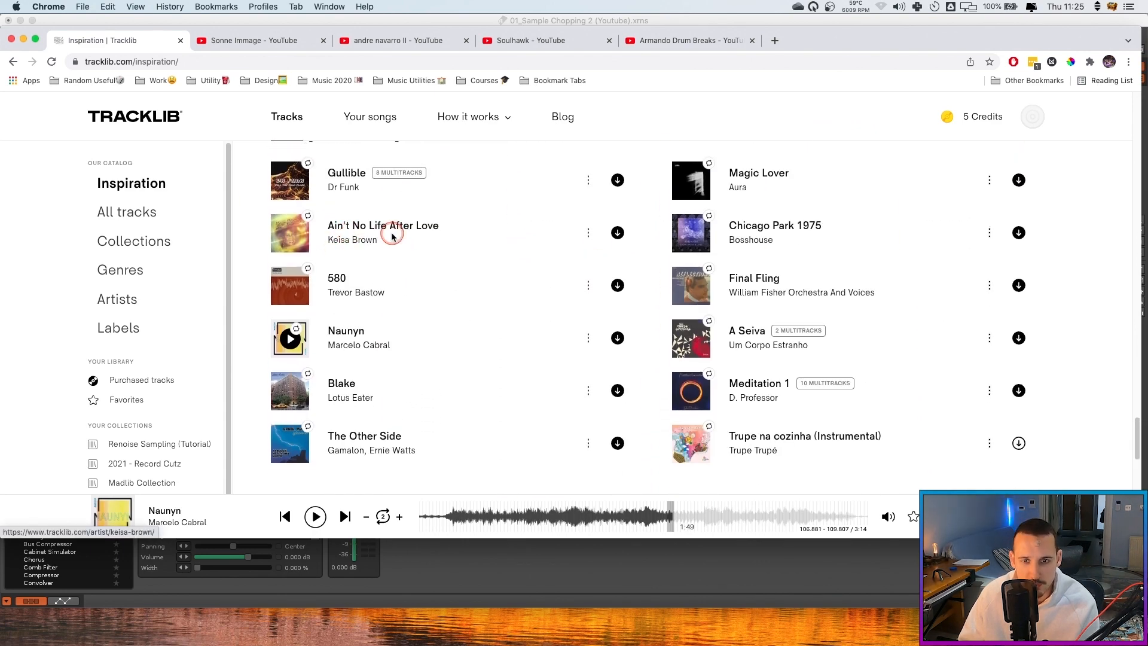
Preview the track A Seiva with its loop length shortened to 2, and pause playback
{"action": "left_click", "coordinate": [692, 340]}
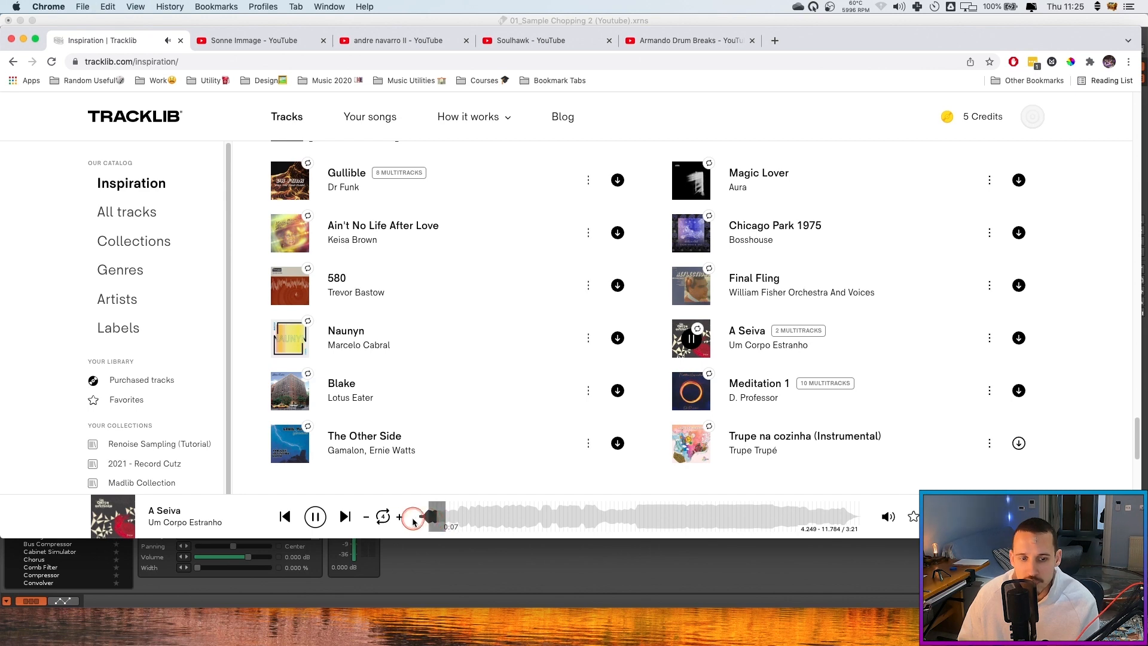
{"action": "left_click", "coordinate": [367, 519]}
{"action": "left_click", "coordinate": [317, 516]}
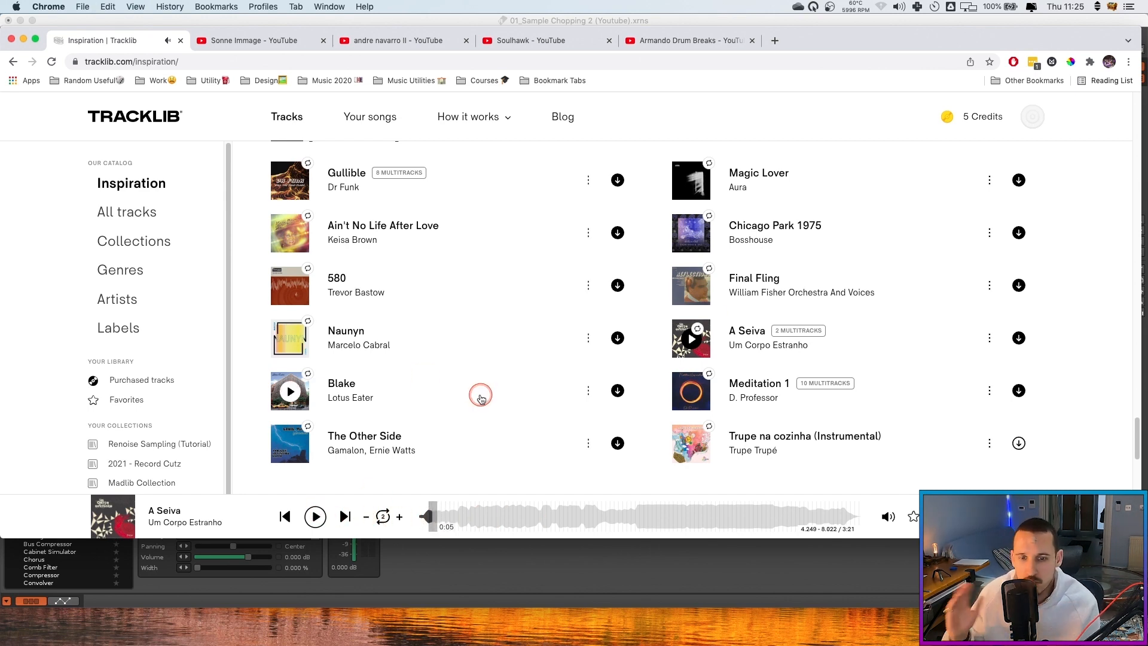
Audition loop positions along A Seiva and add the loop from 64.493 to 68.278 to the Renoise Sampling (Tutorial) collection
{"action": "left_click", "coordinate": [539, 516]}
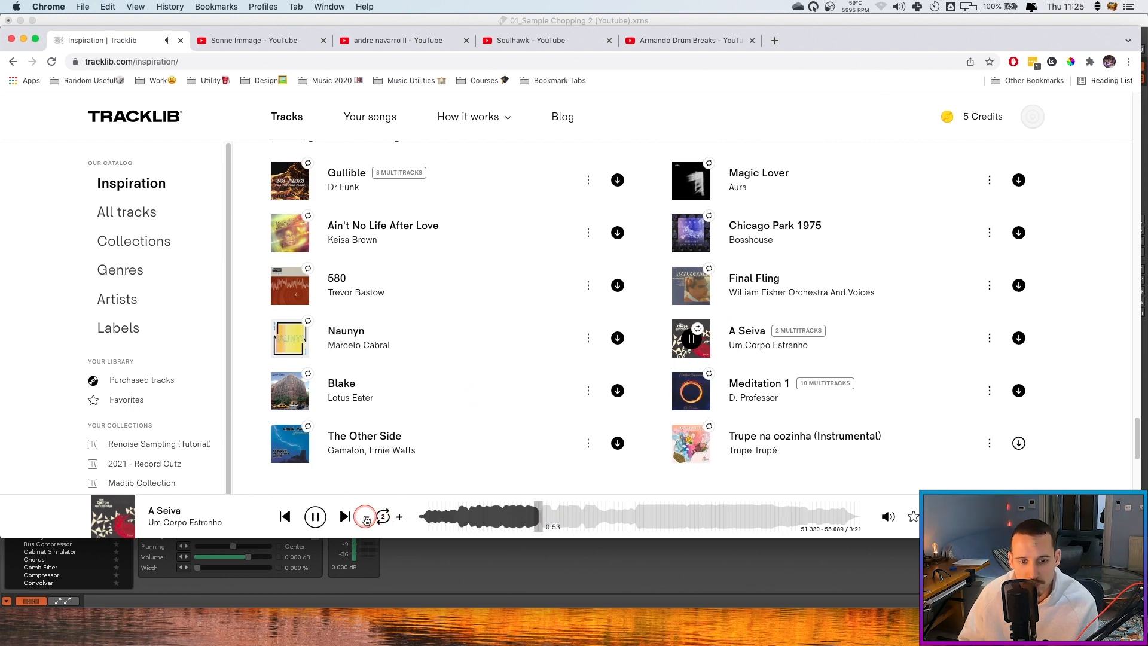
{"action": "left_click", "coordinate": [552, 517]}
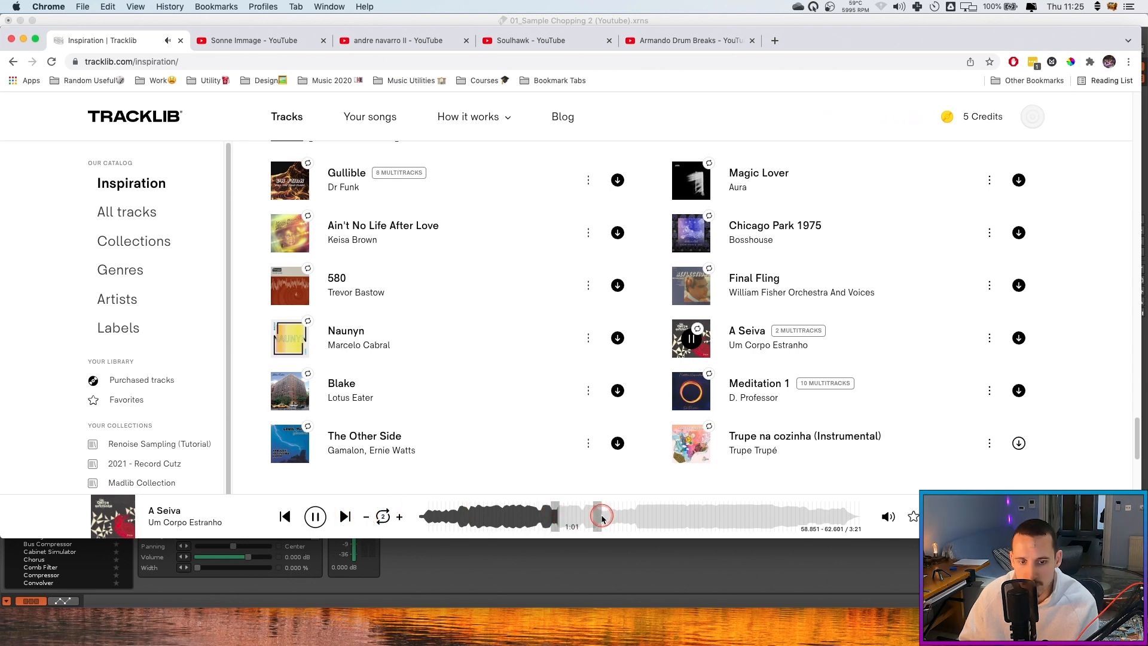
{"action": "left_click", "coordinate": [565, 518]}
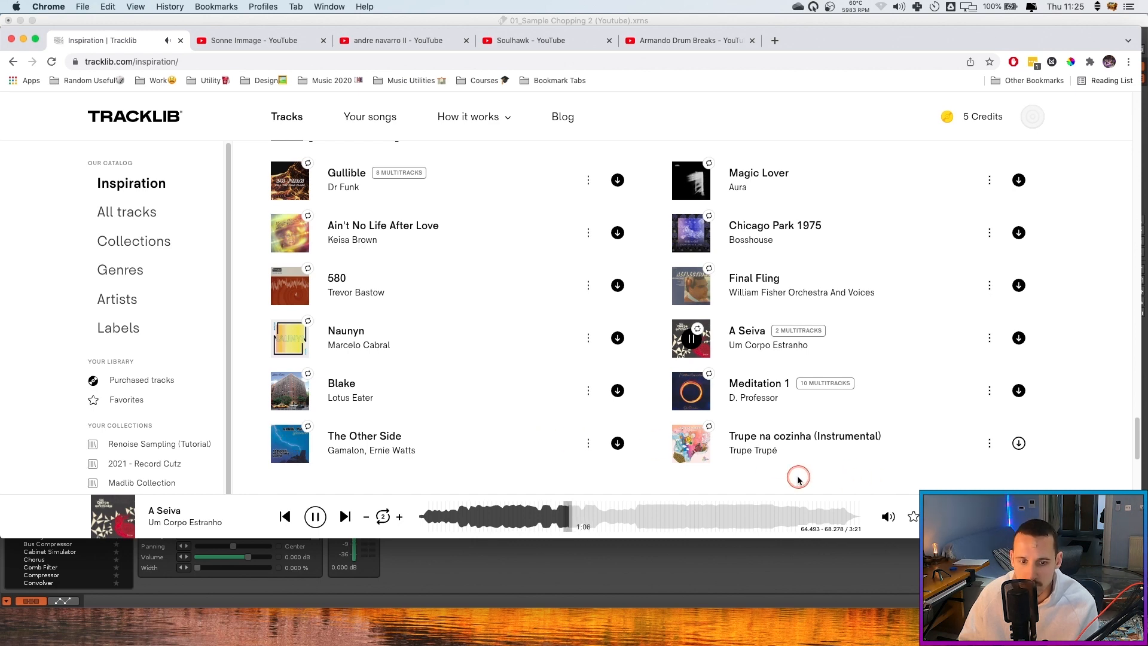
{"action": "left_click", "coordinate": [315, 516]}
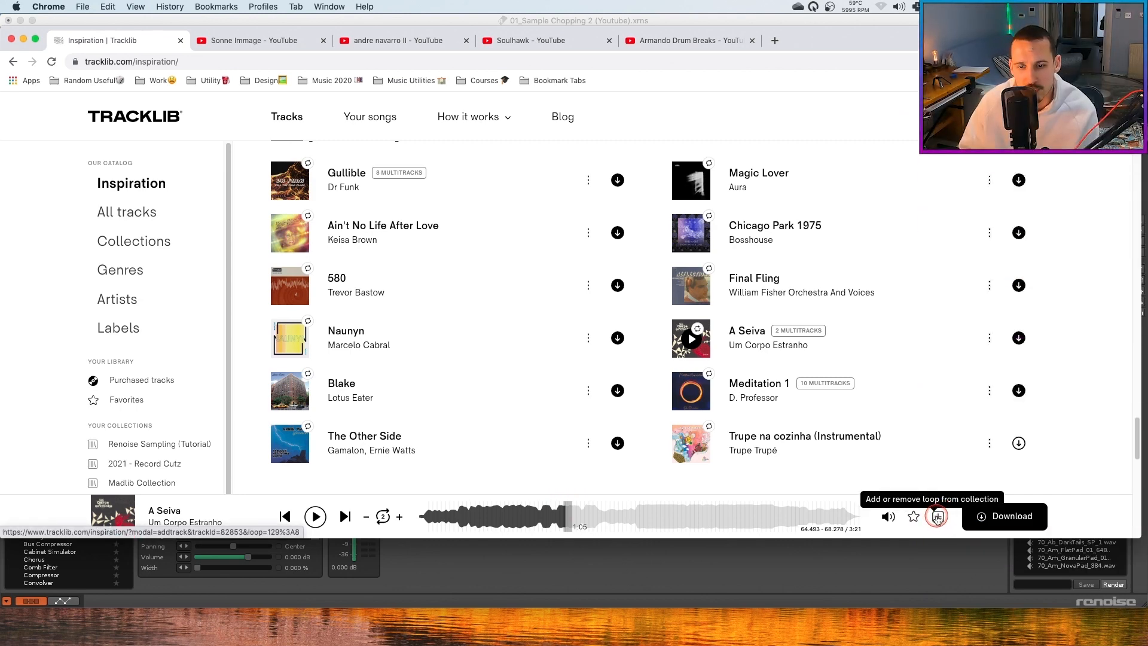
{"action": "left_click", "coordinate": [937, 518]}
{"action": "left_click", "coordinate": [545, 336]}
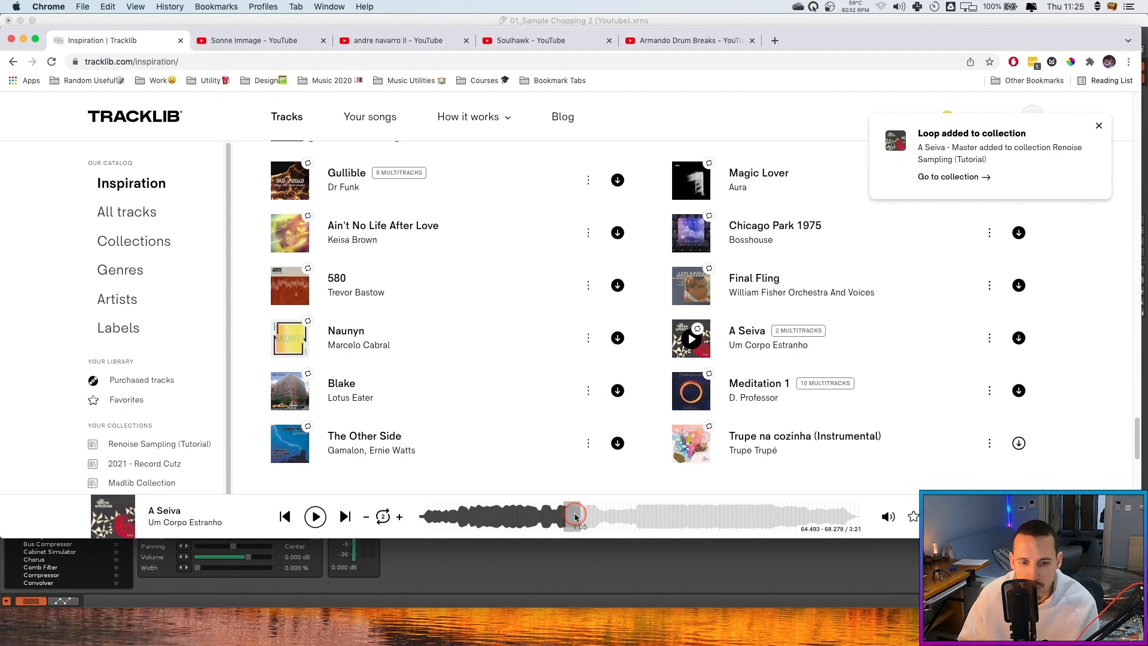
Move the A Seiva loop to 70.147–73.886 and add it to the Renoise Sampling (Tutorial) collection
{"action": "left_click", "coordinate": [579, 518]}
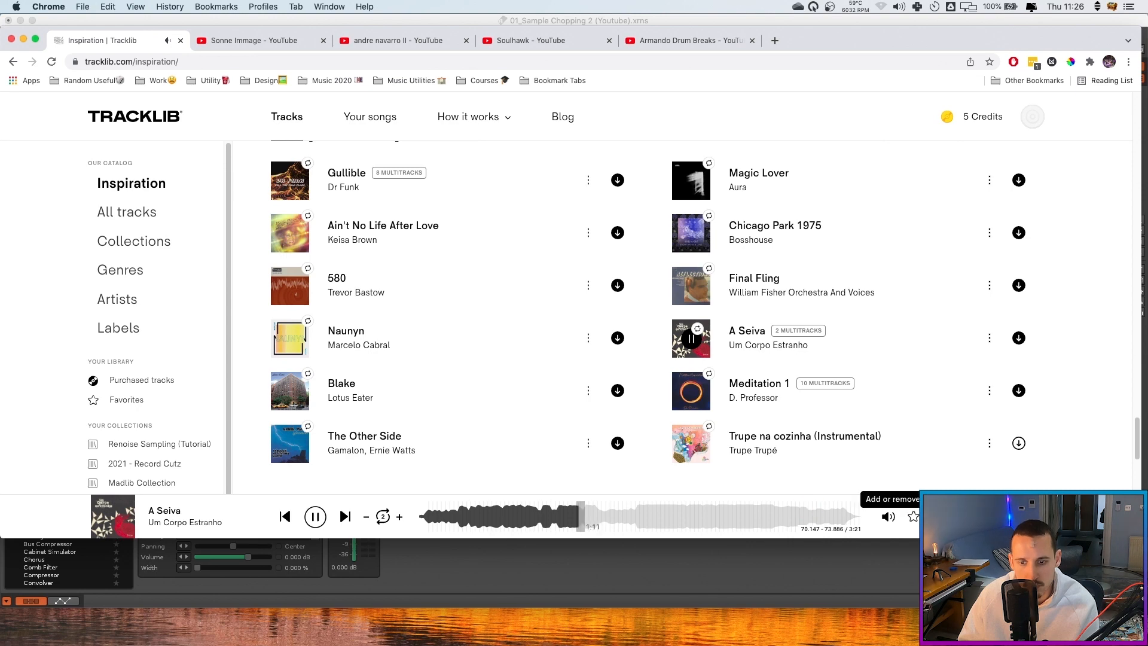
{"action": "left_click", "coordinate": [914, 517]}
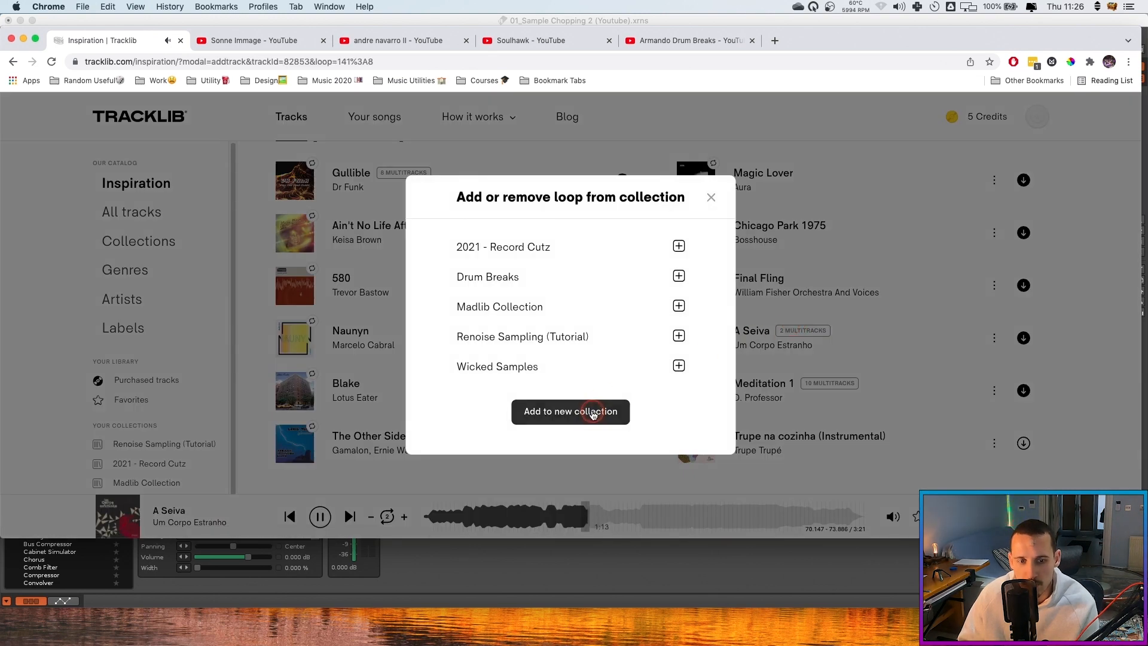
{"action": "left_click", "coordinate": [592, 415]}
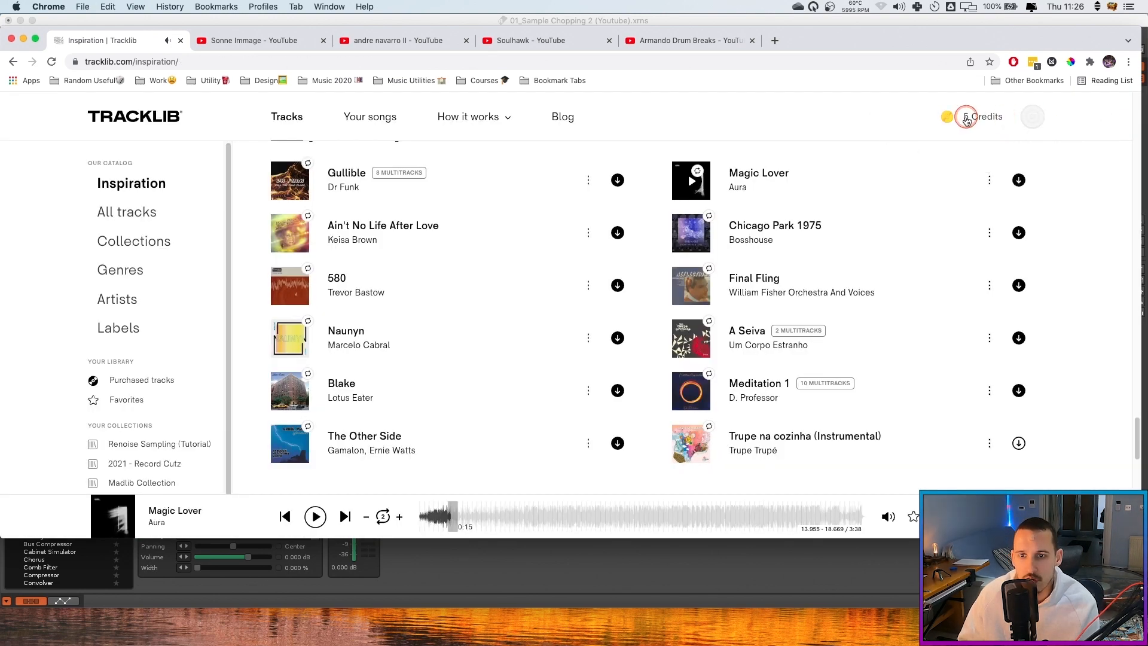
Open the Renoise Sampling (Tutorial) collection and download both saved A Seiva loops
{"action": "left_click", "coordinate": [97, 387]}
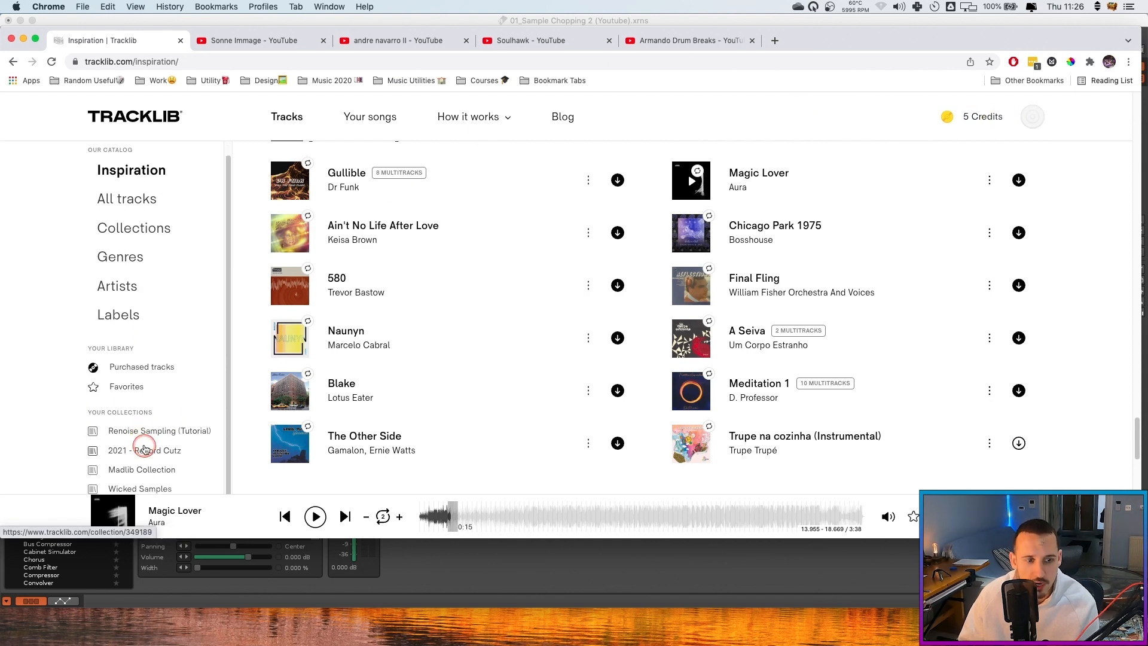
{"action": "left_click", "coordinate": [1018, 202]}
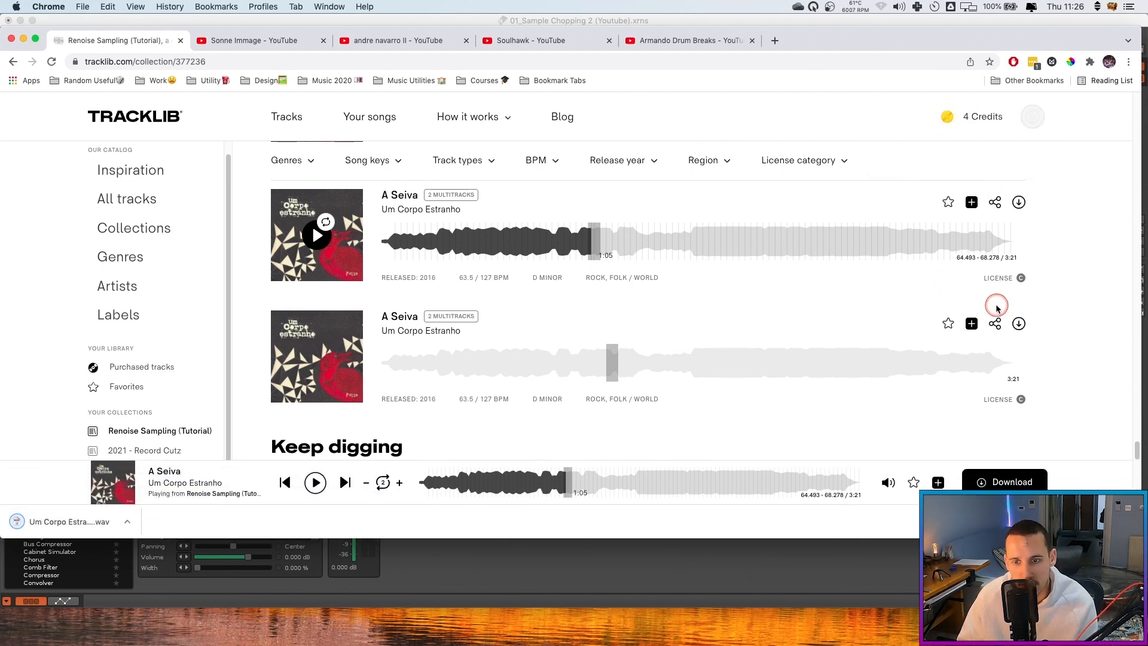
{"action": "left_click", "coordinate": [1020, 324]}
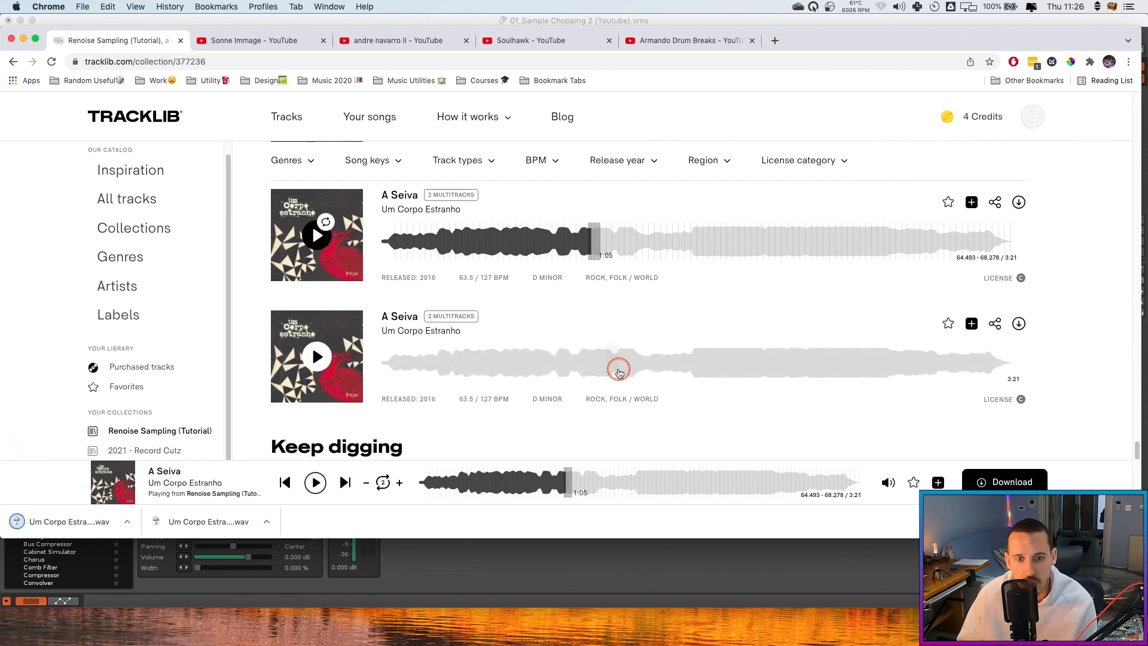
Listen to the second A Seiva loop and look through the other tracks saved in the collection
{"action": "left_click", "coordinate": [608, 366]}
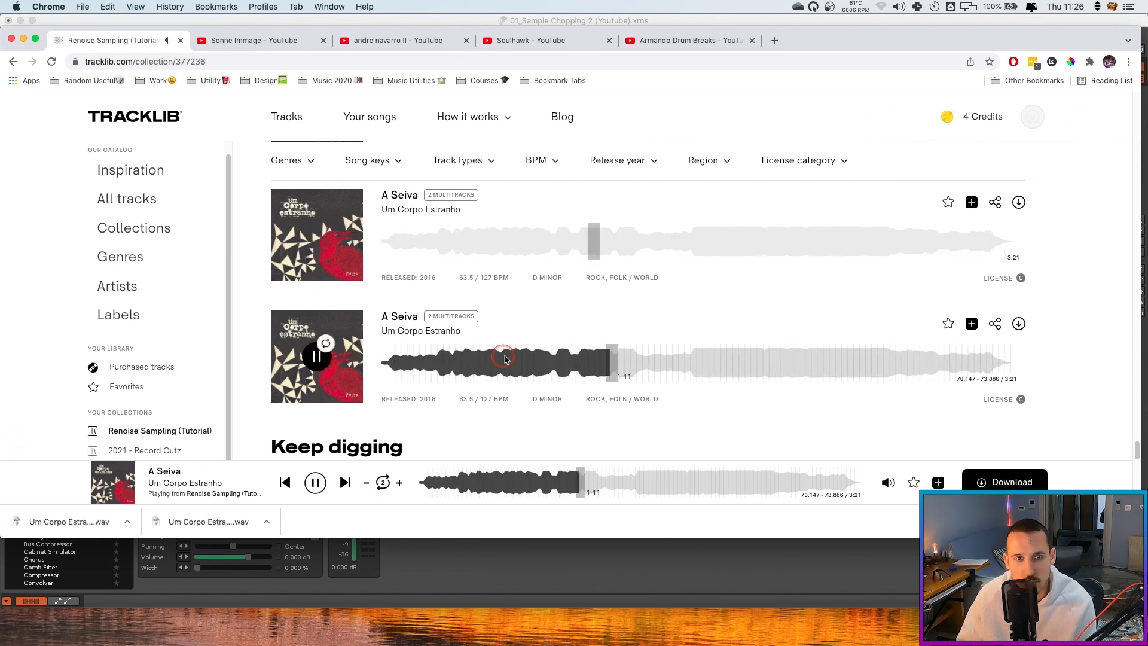
{"action": "key", "text": "space"}
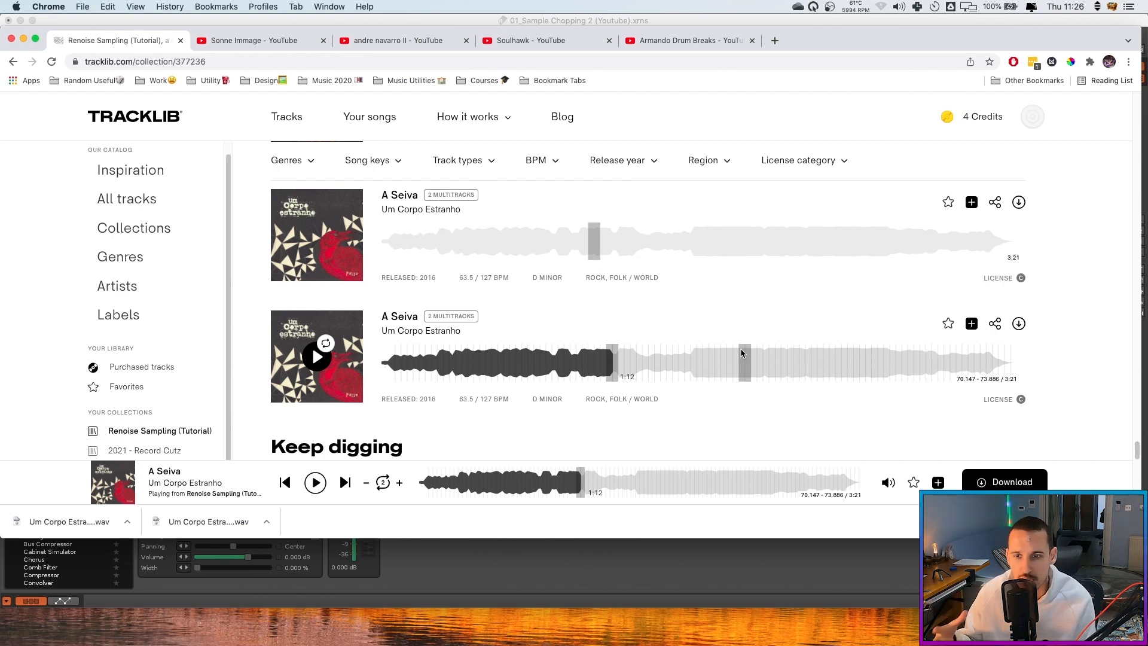
{"action": "scroll", "coordinate": [569, 255], "scroll_direction": "down", "scroll_amount": 10}
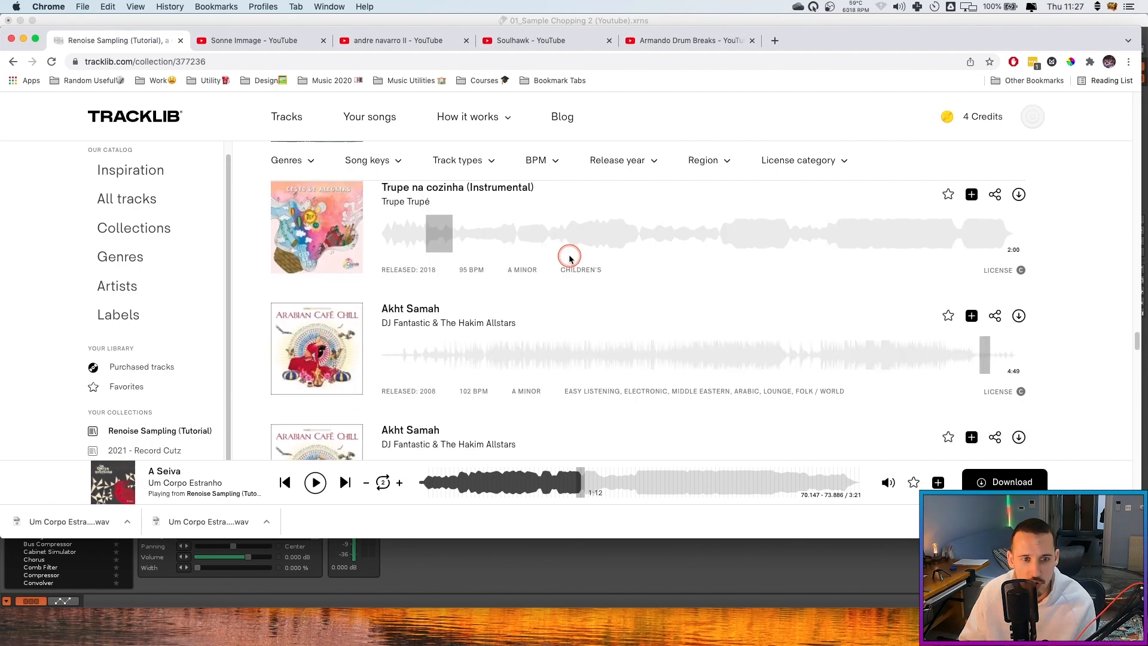
{"action": "scroll", "coordinate": [567, 255], "scroll_direction": "up", "scroll_amount": 2}
{"action": "scroll", "coordinate": [569, 258], "scroll_direction": "down", "scroll_amount": 10}
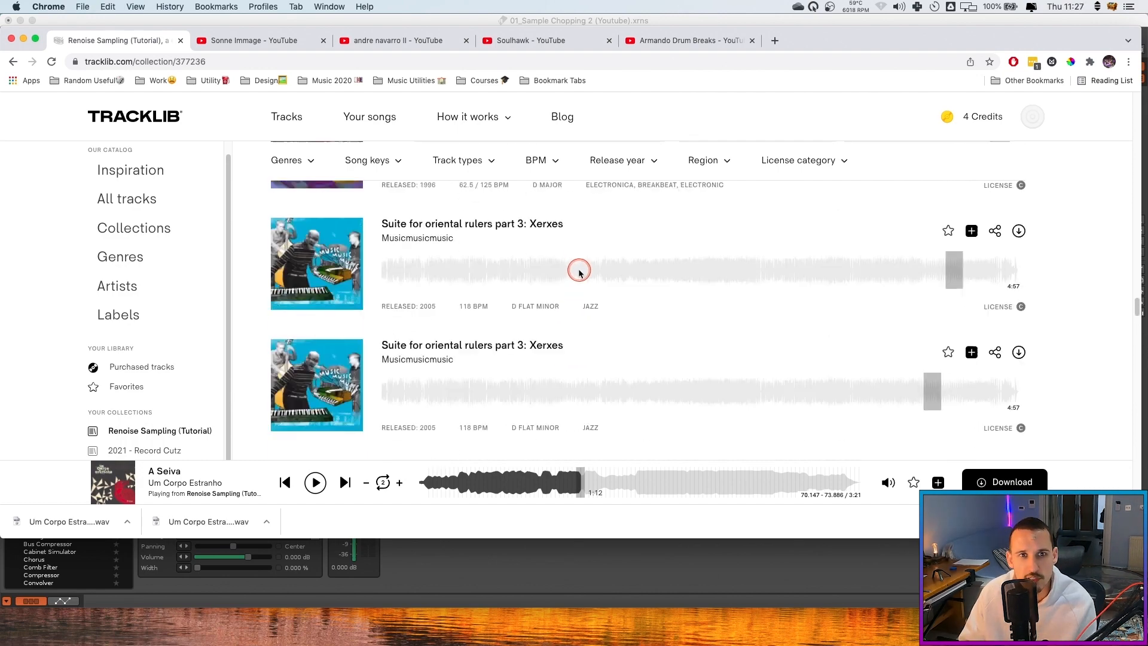
{"action": "scroll", "coordinate": [582, 271], "scroll_direction": "down", "scroll_amount": 5}
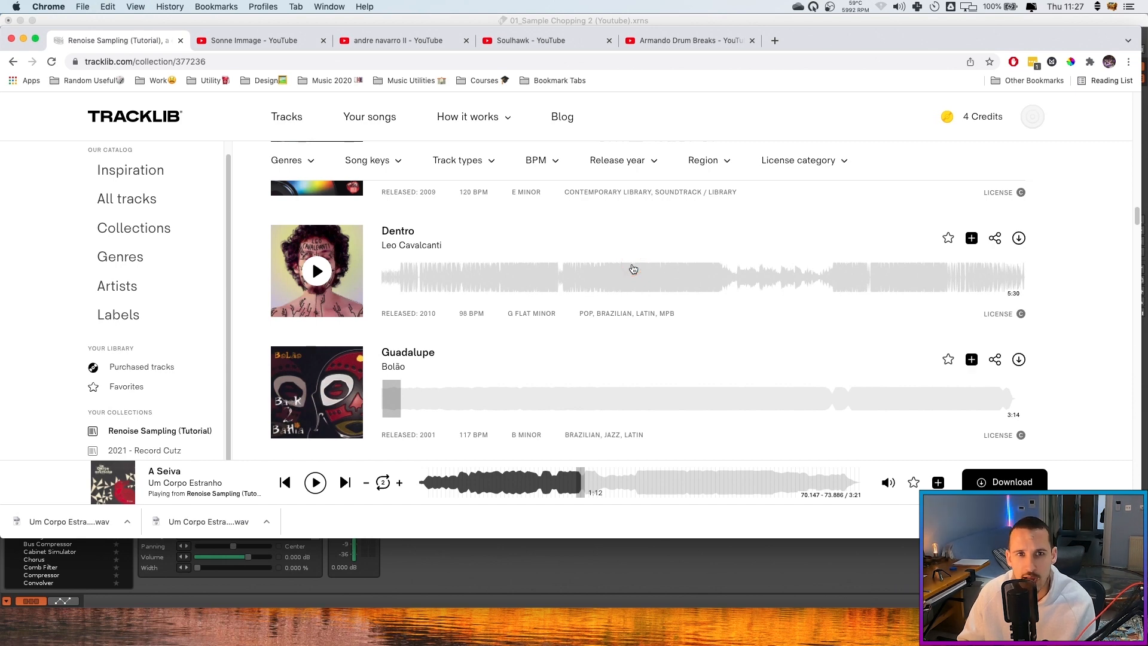
{"action": "left_click", "coordinate": [928, 305]}
Switch to AudioFinder and enlarge its window showing the 01_Sample Chopping (Youtube) list
{"action": "key", "text": "super+Tab"}
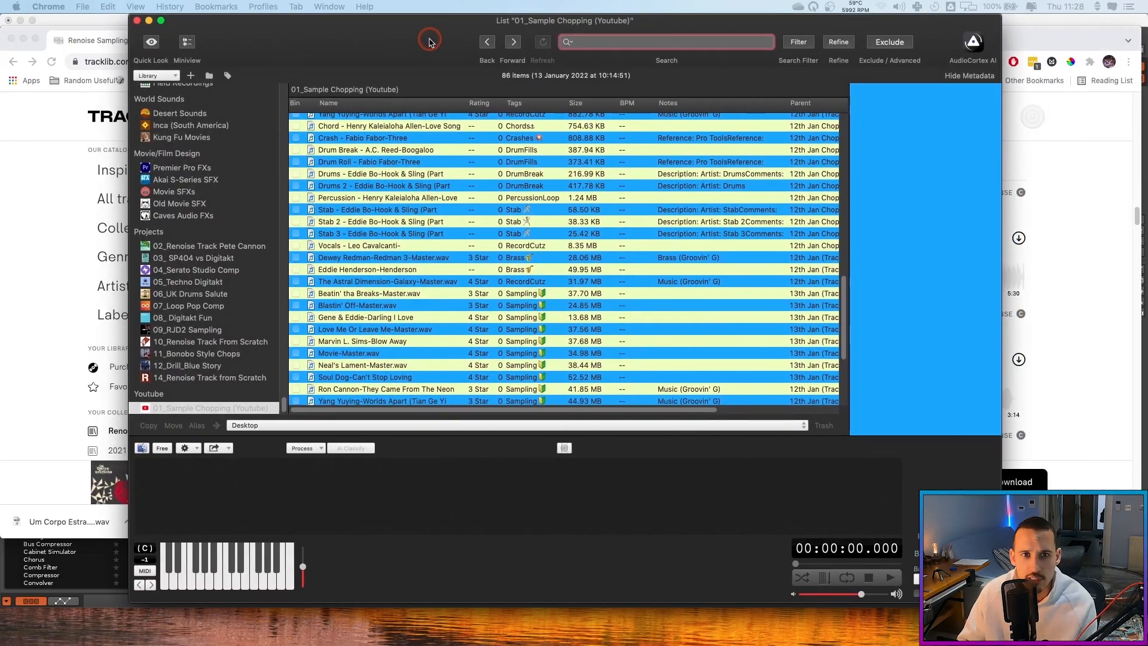
{"action": "left_click", "coordinate": [441, 50]}
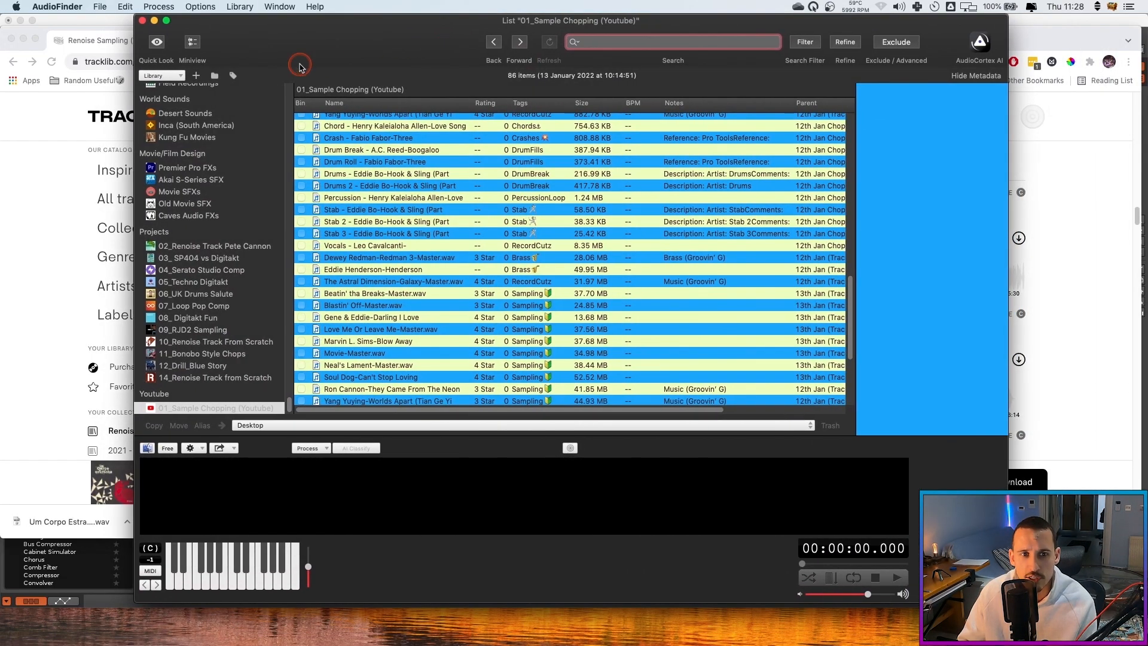
{"action": "double_click", "coordinate": [337, 52]}
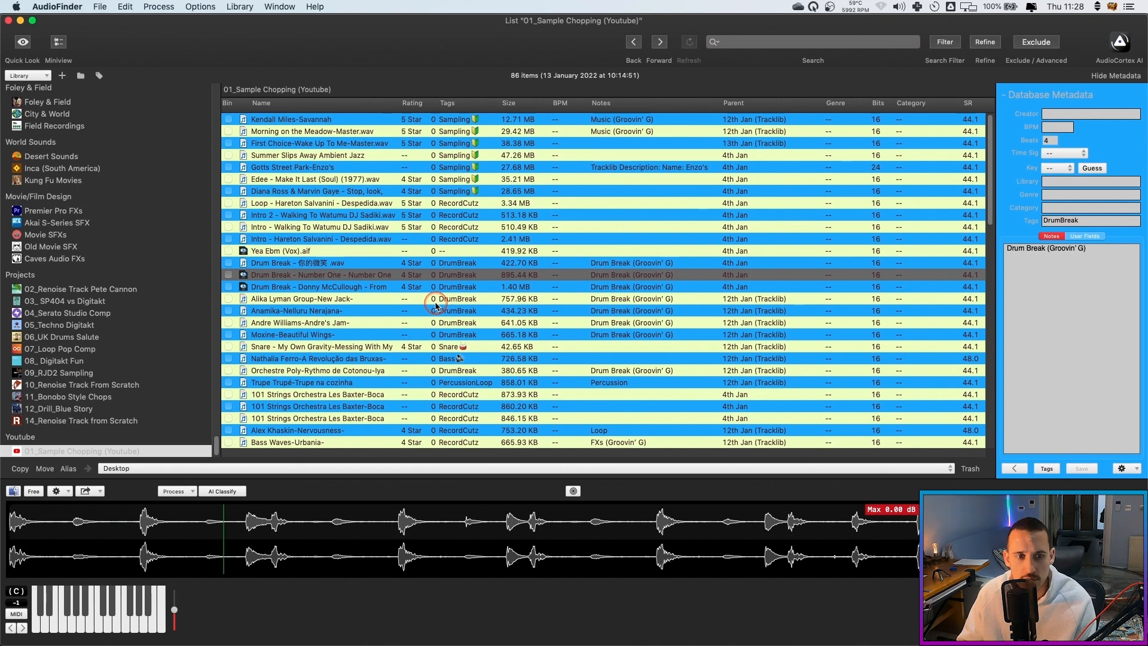
Audition the consecutive samples tagged DrumBreak in the 01_Sample Chopping (Youtube) list
{"action": "key", "text": "Down"}
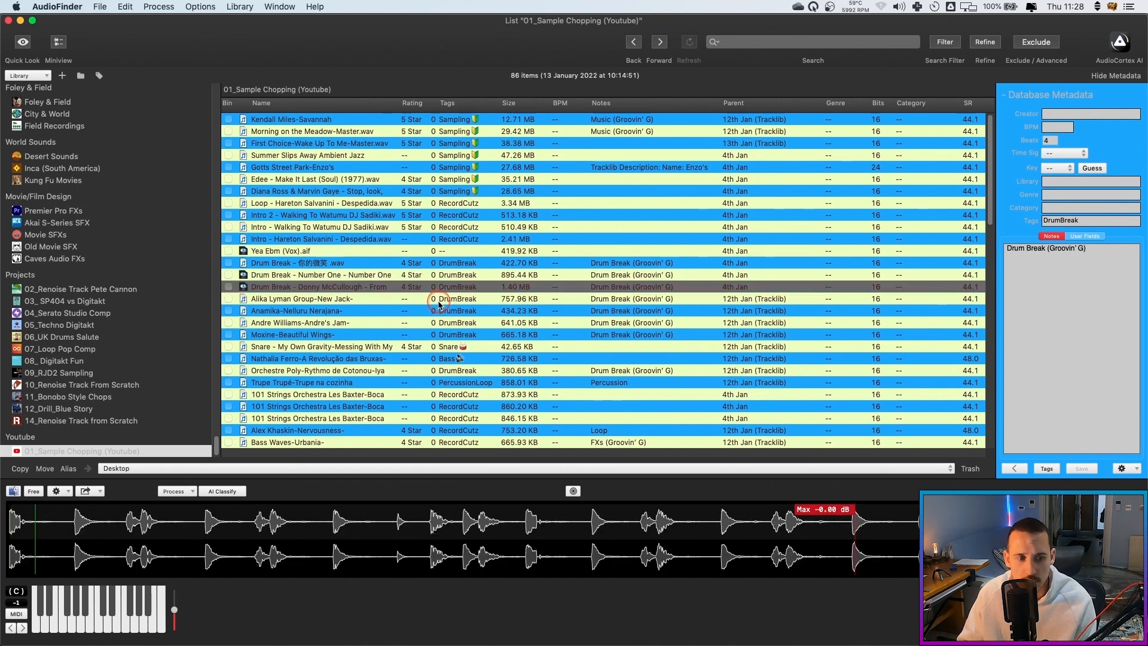
{"action": "key", "text": "Down"}
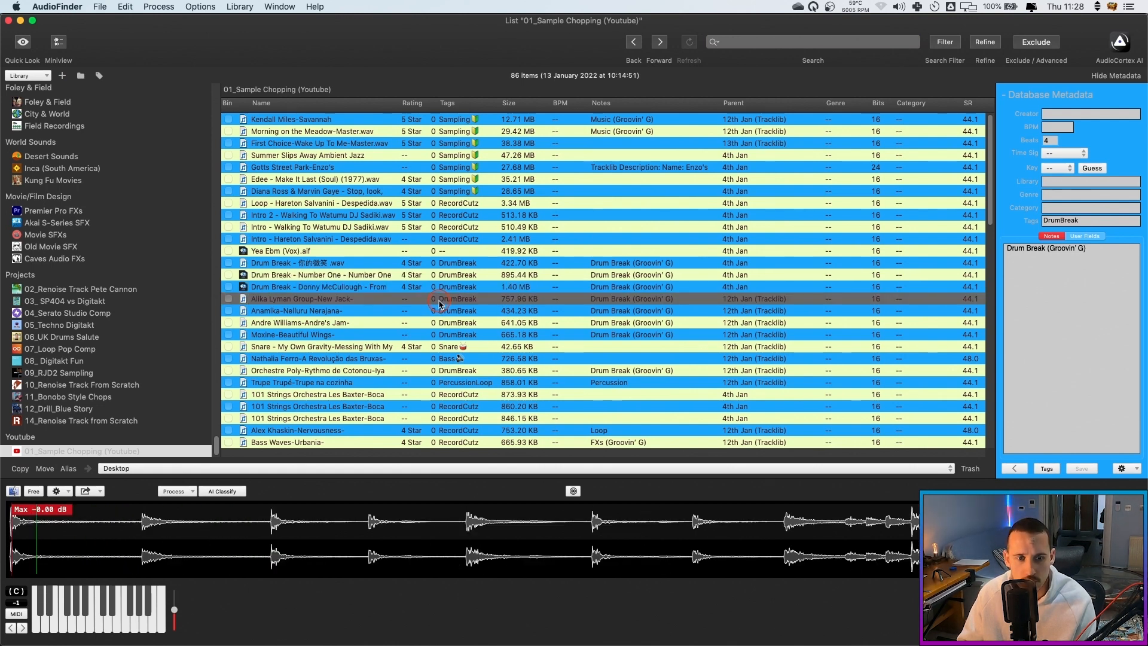
{"action": "key", "text": "Down"}
Audition the RecordCutz samples from 101 Strings Orchestra through Bass Waves-Urbania, plus an Exausta bass sample further down the list
{"action": "left_click", "coordinate": [379, 405]}
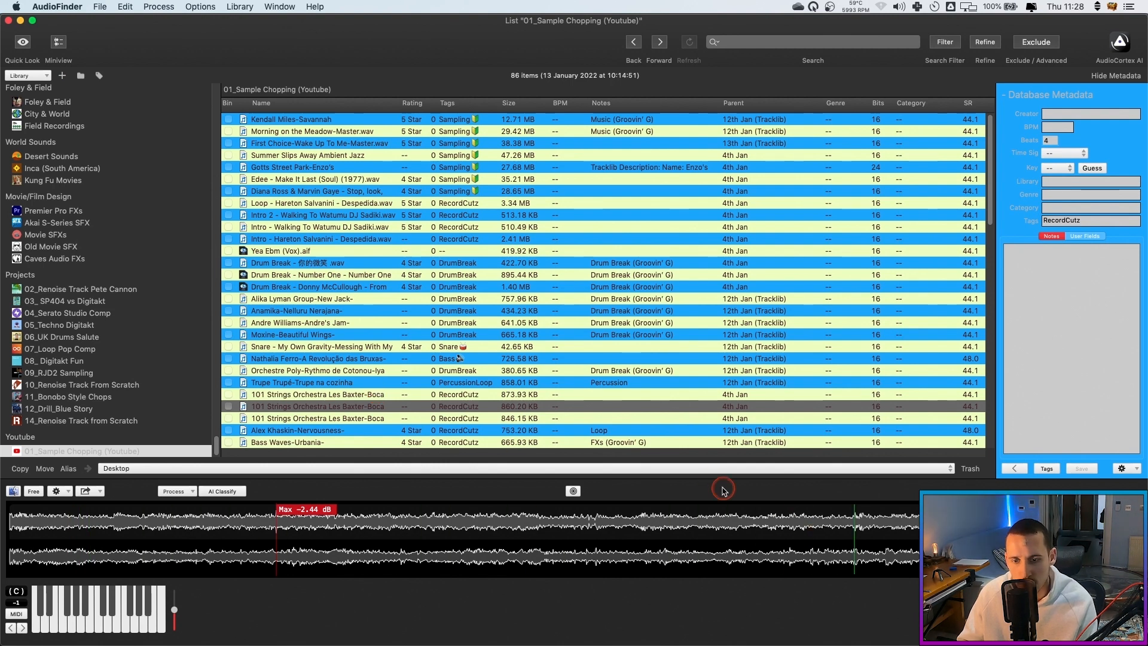
{"action": "key", "text": "Down"}
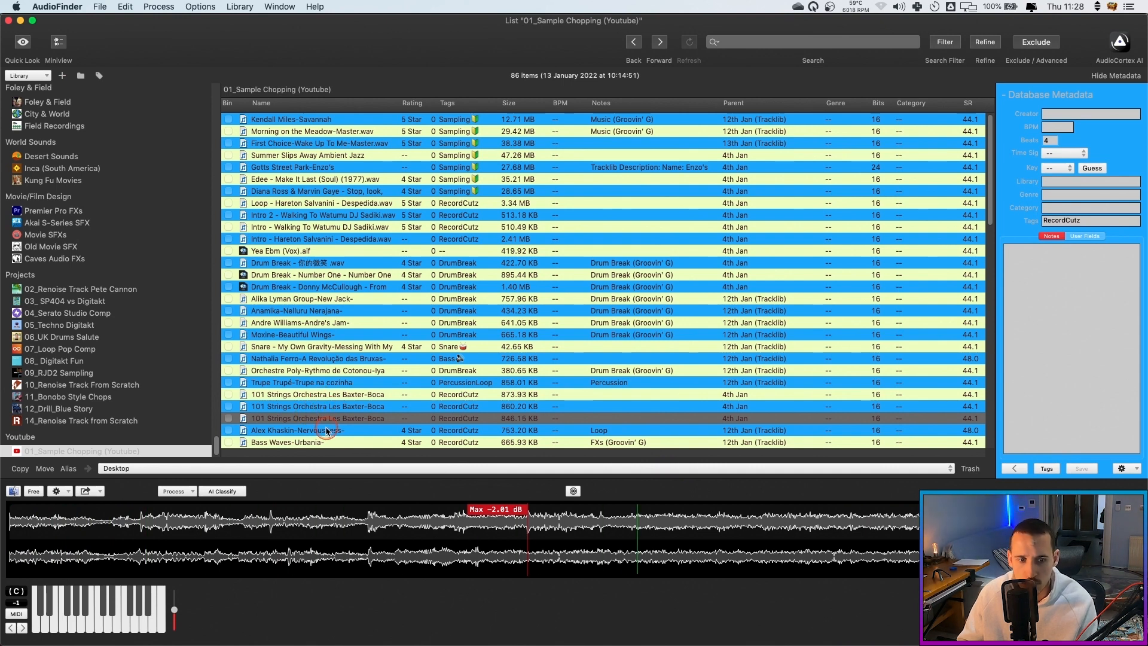
{"action": "scroll", "coordinate": [327, 431], "scroll_direction": "down", "scroll_amount": 1}
{"action": "left_click", "coordinate": [326, 418]}
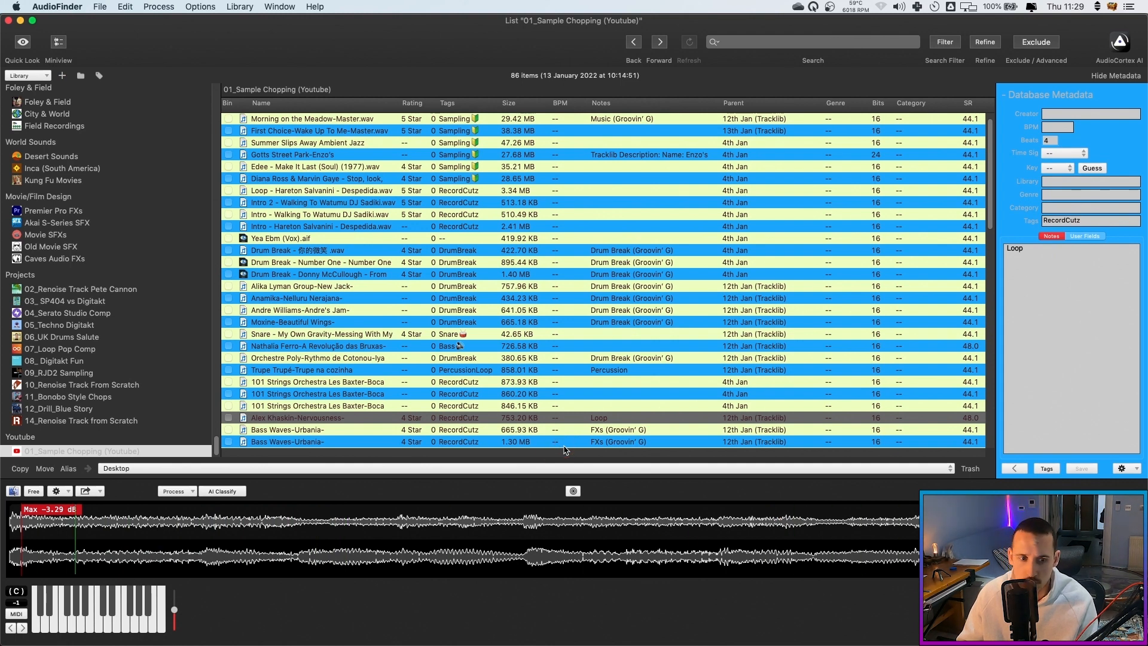
{"action": "left_click", "coordinate": [345, 430]}
{"action": "scroll", "coordinate": [346, 419], "scroll_direction": "down", "scroll_amount": 3}
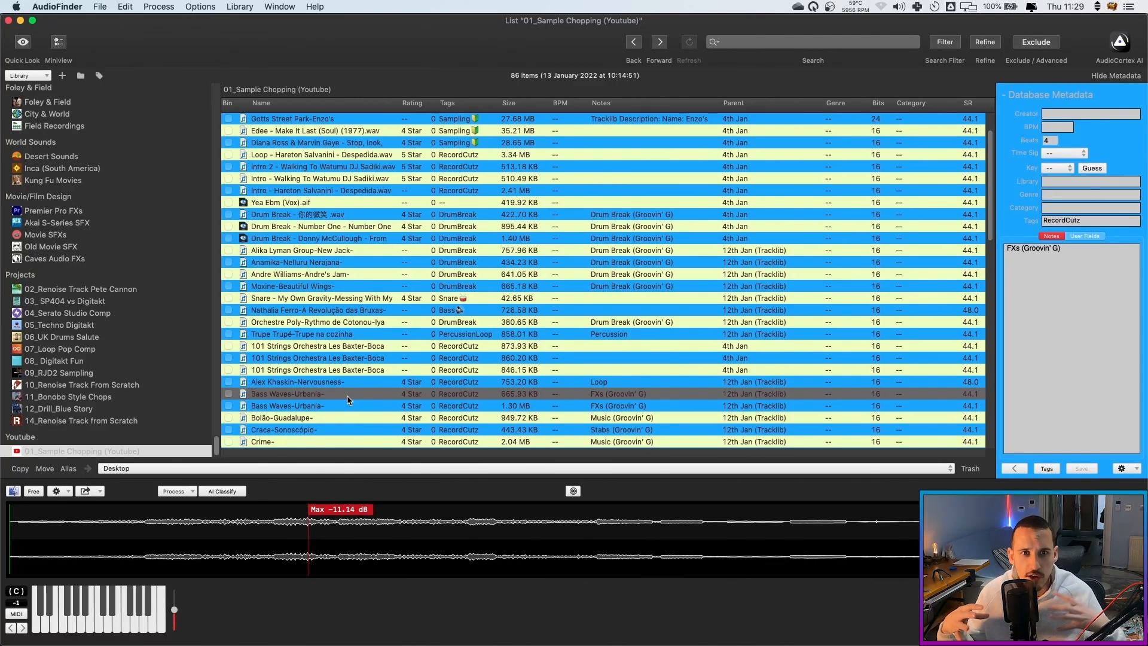
{"action": "scroll", "coordinate": [349, 401], "scroll_direction": "down", "scroll_amount": 5}
{"action": "left_click", "coordinate": [321, 348]}
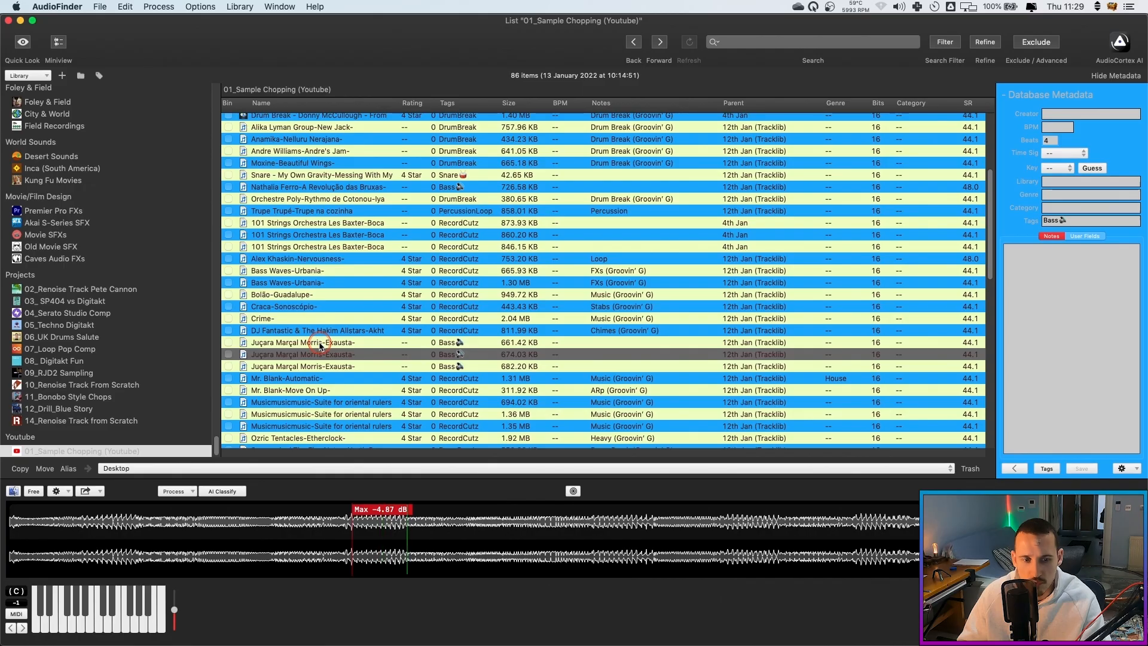
Audition the first Exausta bass sample, the Love Song chord and the Fabio Fabor-Three crash, then look back through the sample list
{"action": "left_click", "coordinate": [321, 343]}
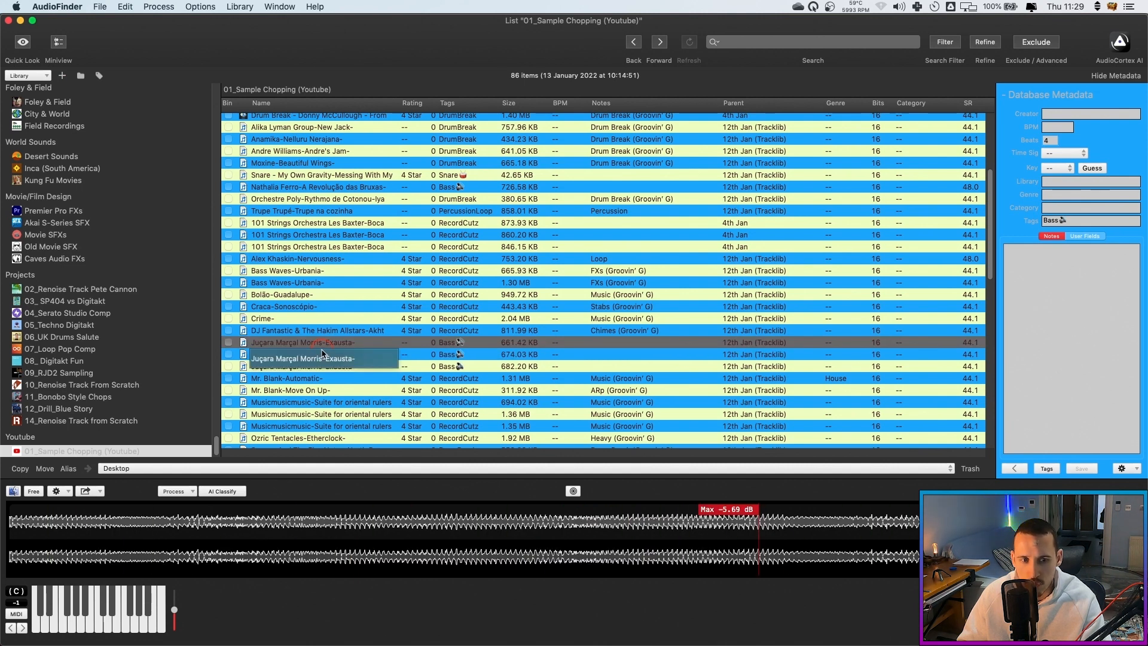
{"action": "scroll", "coordinate": [326, 420], "scroll_direction": "down", "scroll_amount": 5}
{"action": "left_click", "coordinate": [327, 420]}
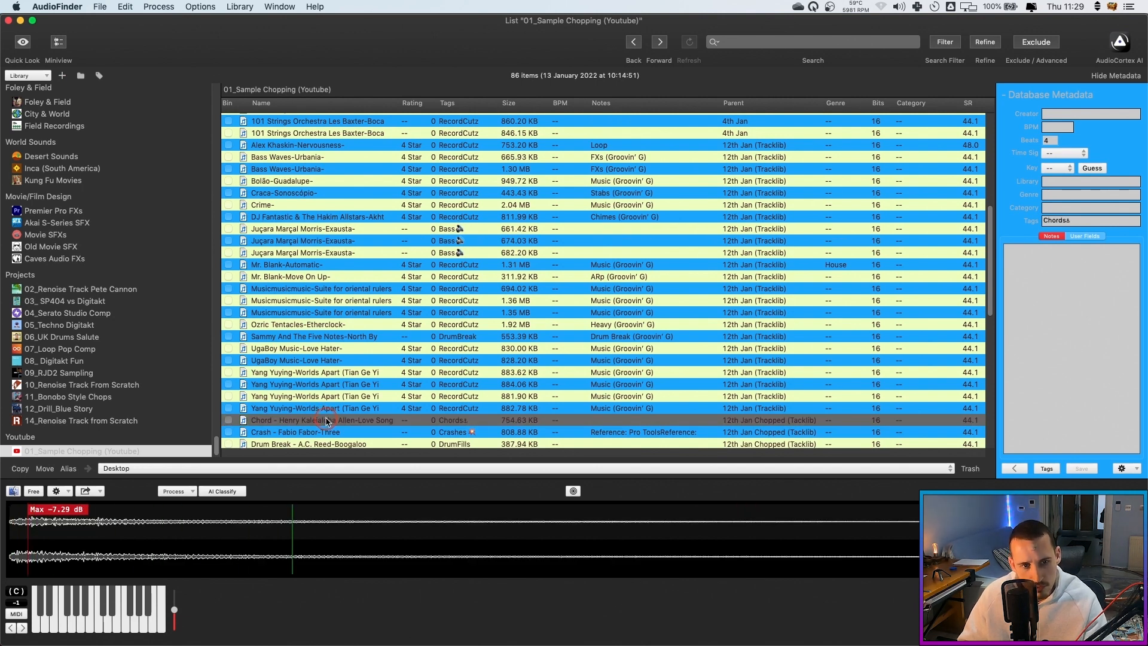
{"action": "key", "text": "Down"}
{"action": "scroll", "coordinate": [350, 392], "scroll_direction": "down", "scroll_amount": 4}
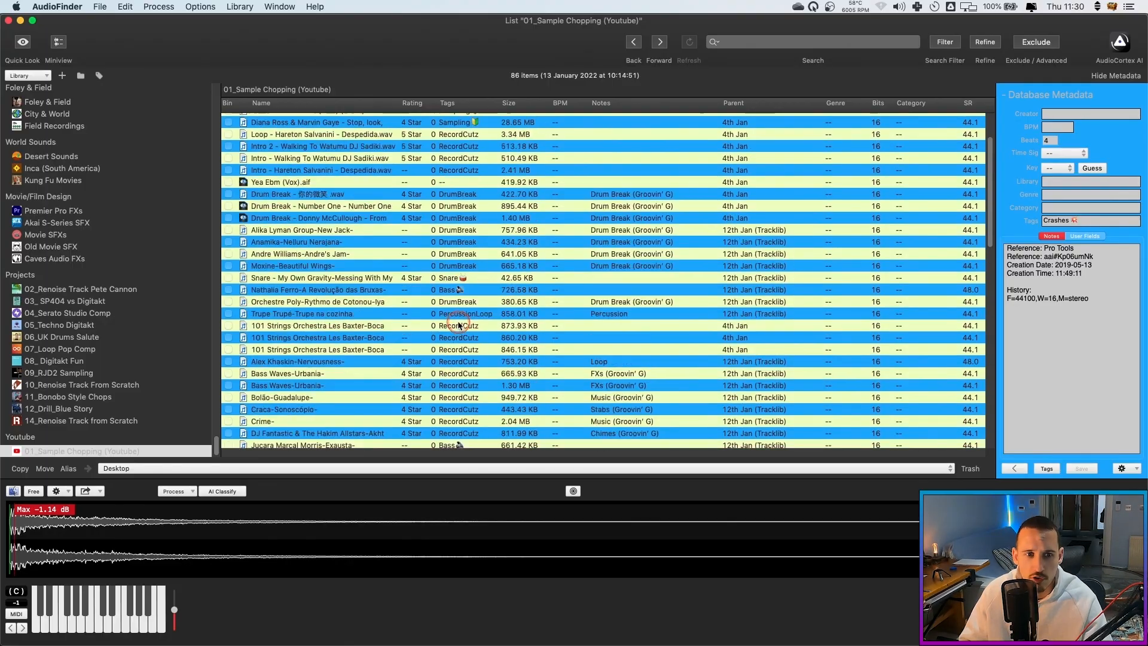
{"action": "left_click", "coordinate": [458, 317]}
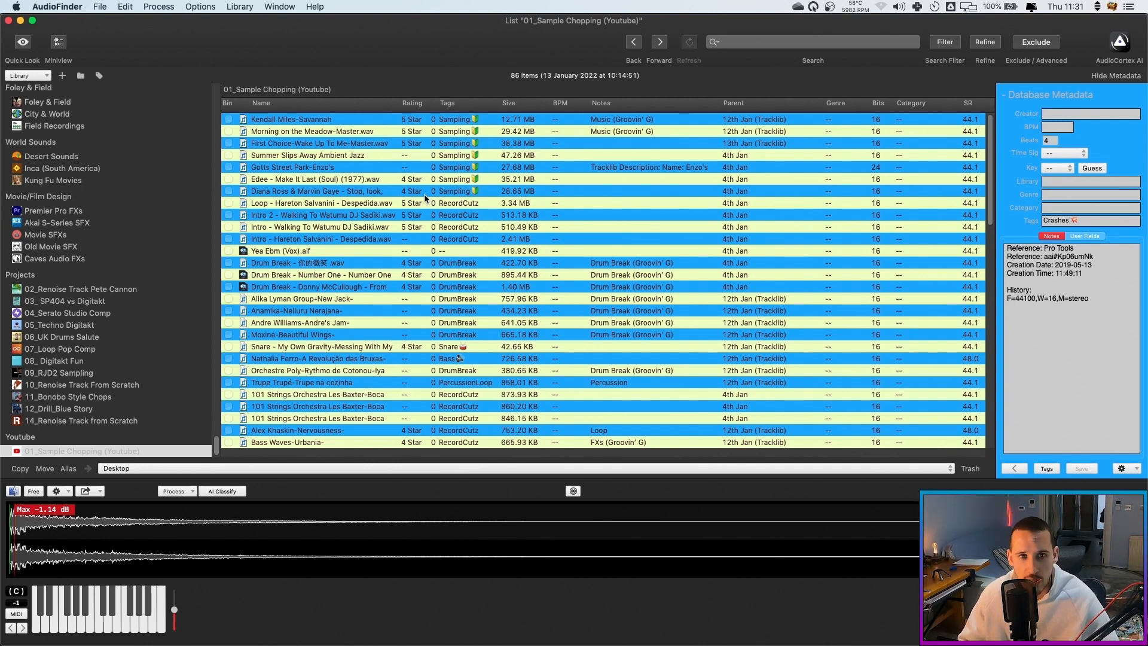
Switch to Chrome and browse the uploads on the Sonne Immage YouTube channel
{"action": "key", "text": "super+Tab"}
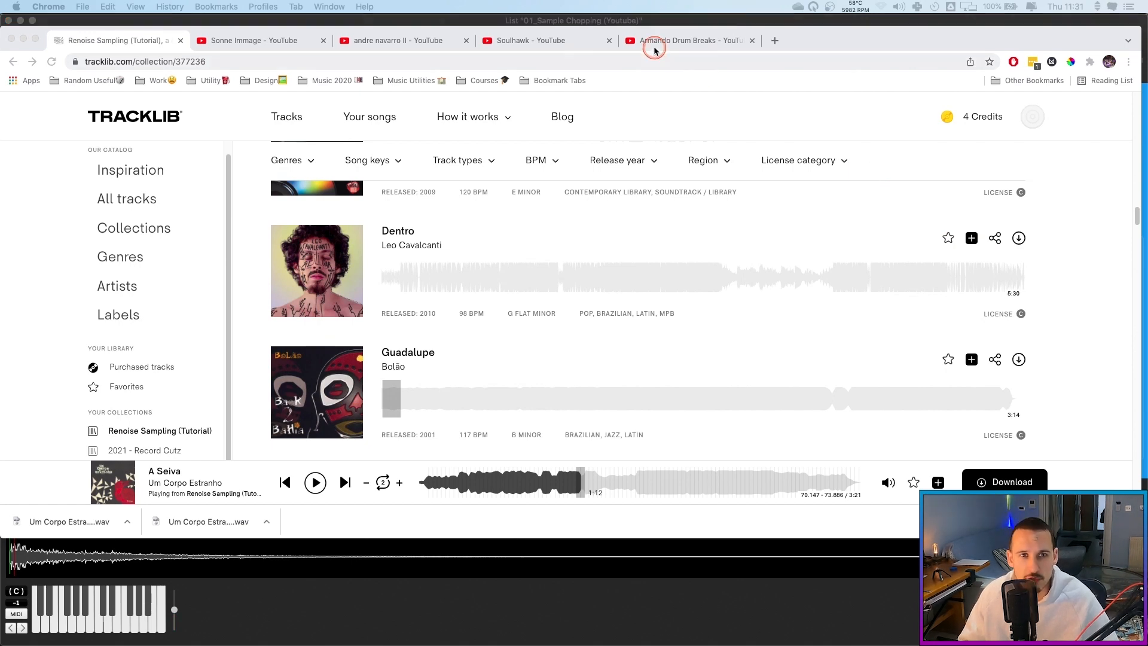
{"action": "left_click", "coordinate": [218, 33]}
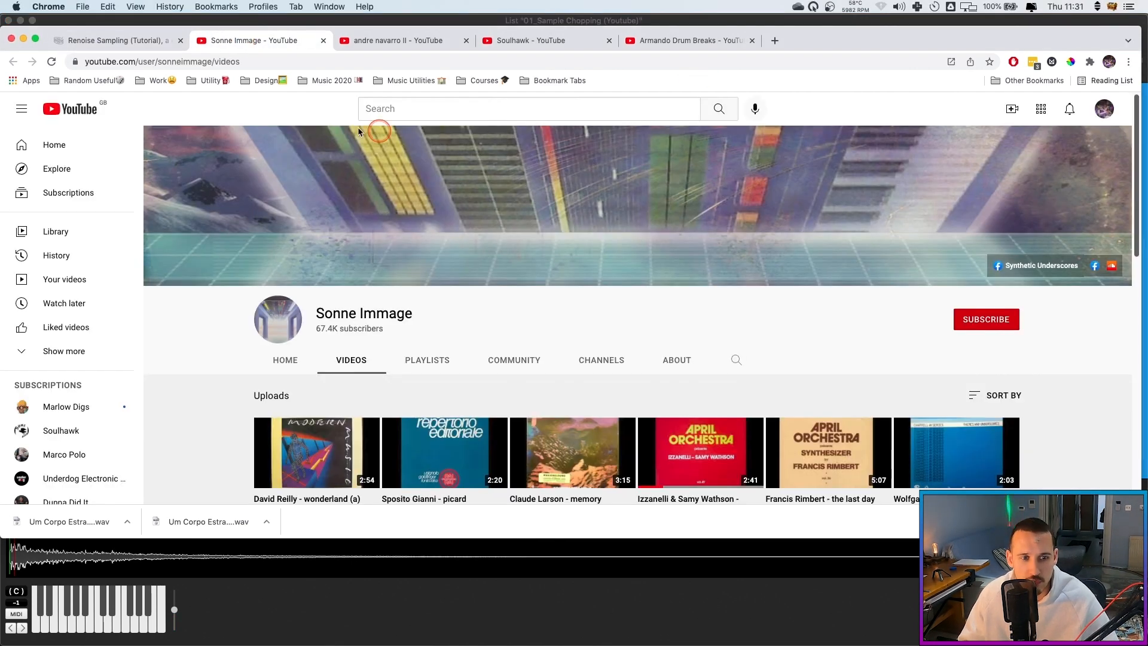
{"action": "scroll", "coordinate": [401, 316], "scroll_direction": "down", "scroll_amount": 2}
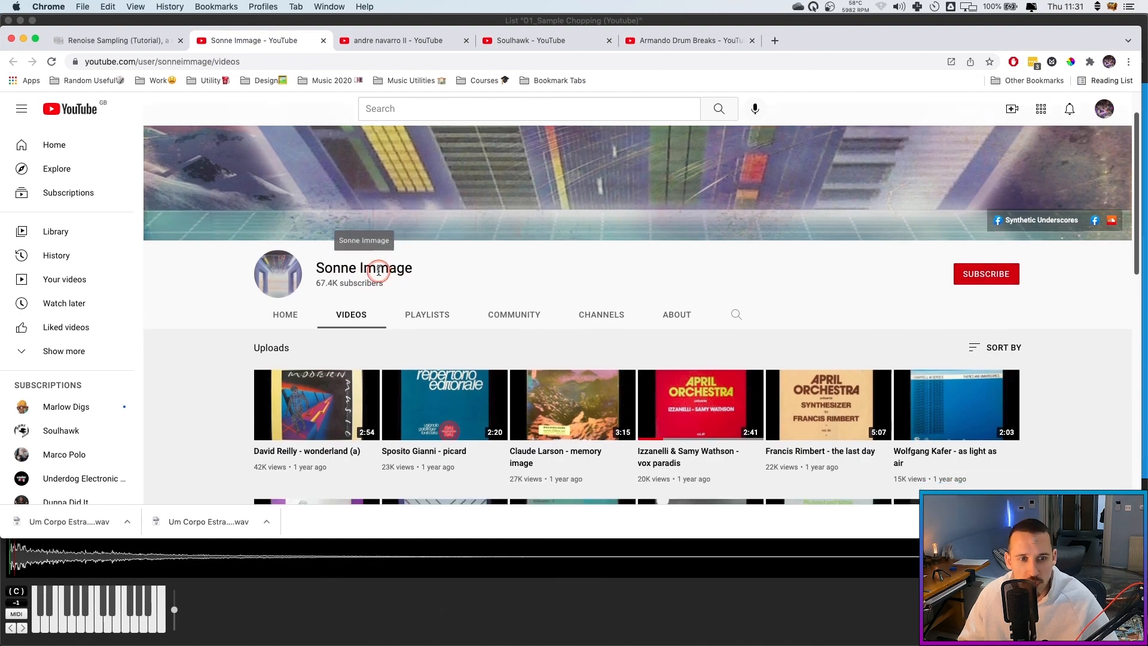
{"action": "scroll", "coordinate": [395, 245], "scroll_direction": "down", "scroll_amount": 5}
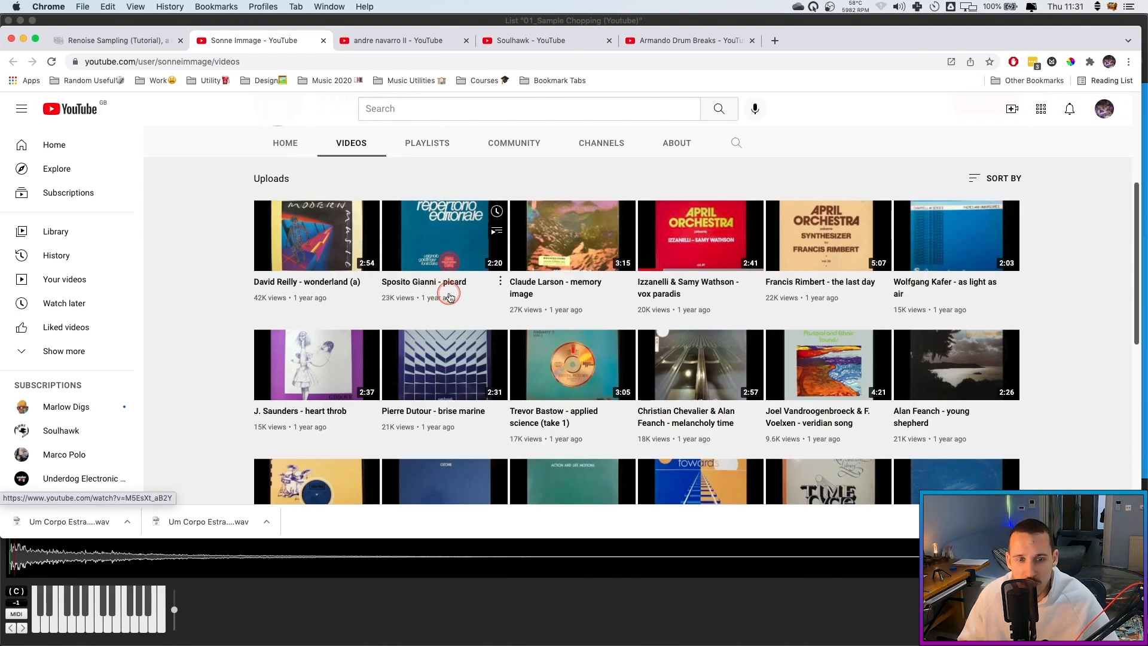
{"action": "scroll", "coordinate": [455, 293], "scroll_direction": "down", "scroll_amount": 7}
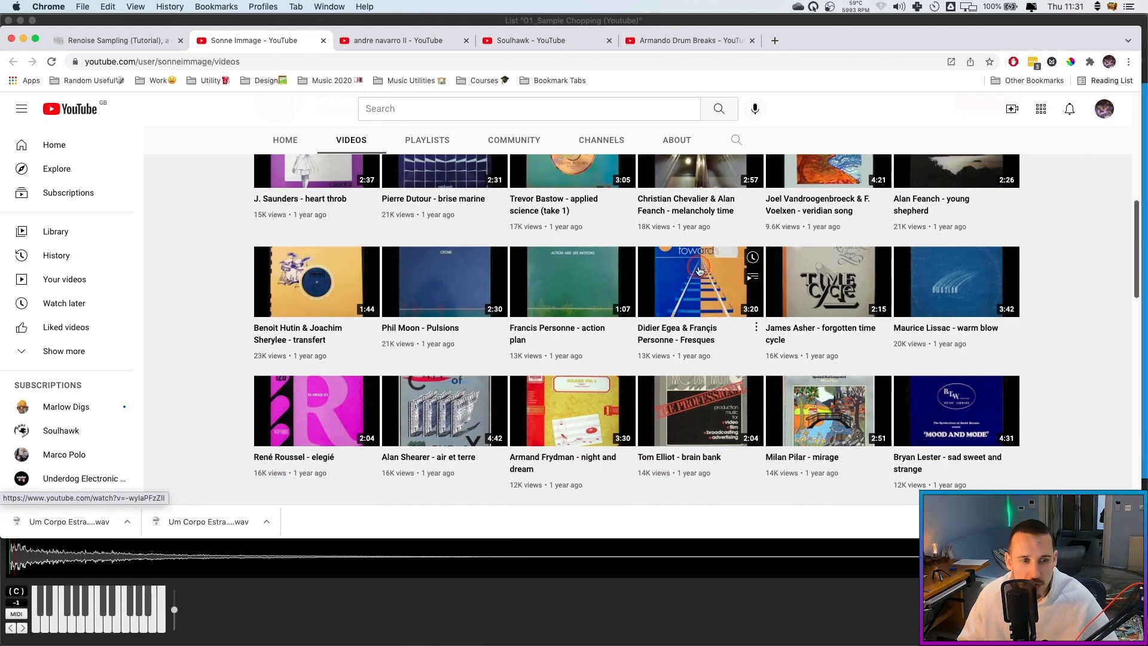
Play the Francis Personne - action plan video and return its playback to the start
{"action": "left_click", "coordinate": [574, 293]}
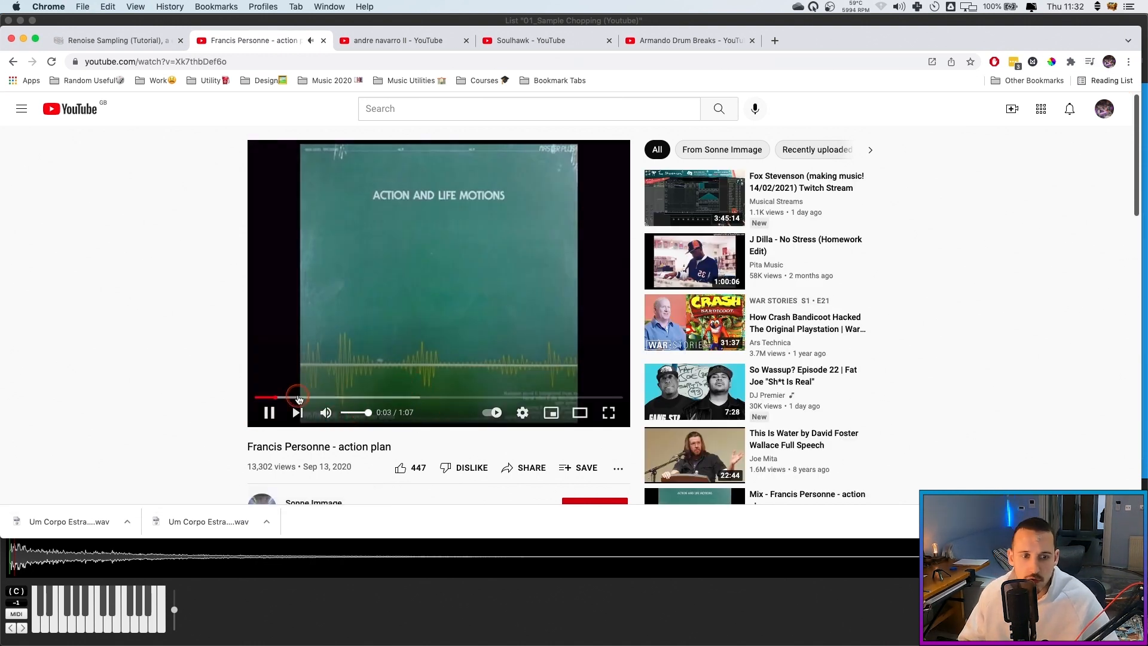
{"action": "left_click", "coordinate": [279, 397]}
{"action": "left_click_drag", "start_coordinate": [278, 398], "coordinate": [190, 389]}
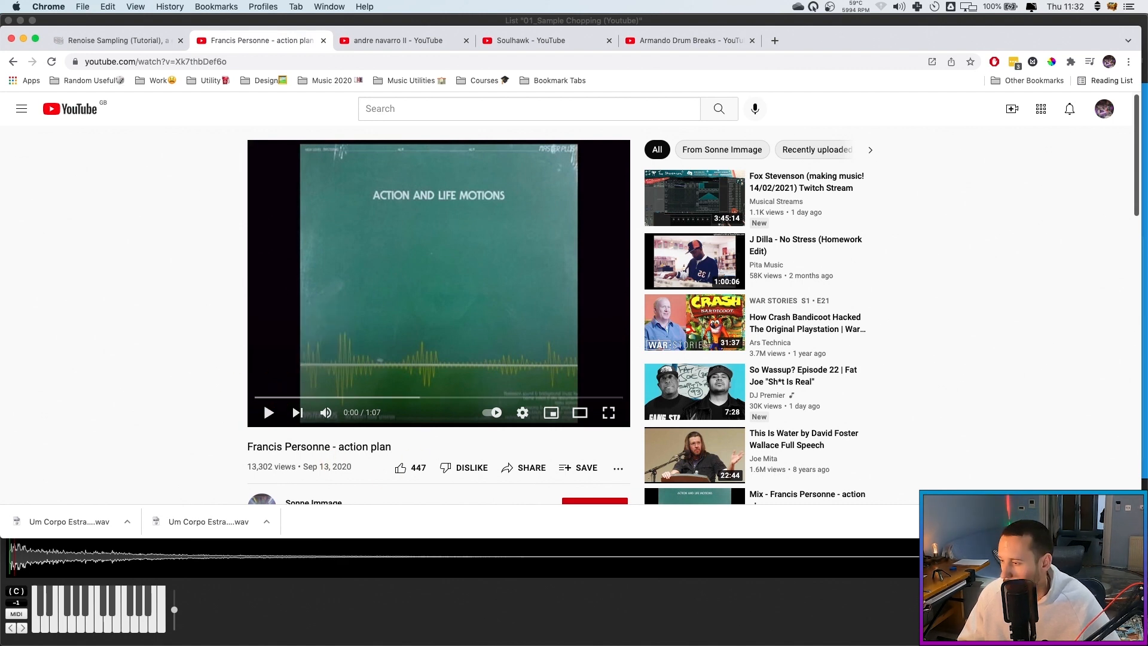
Switch to MediaHuman YouTube to MP3, move its window clear of the video and add the action plan video's link to its download list
{"action": "key", "text": "super+Tab"}
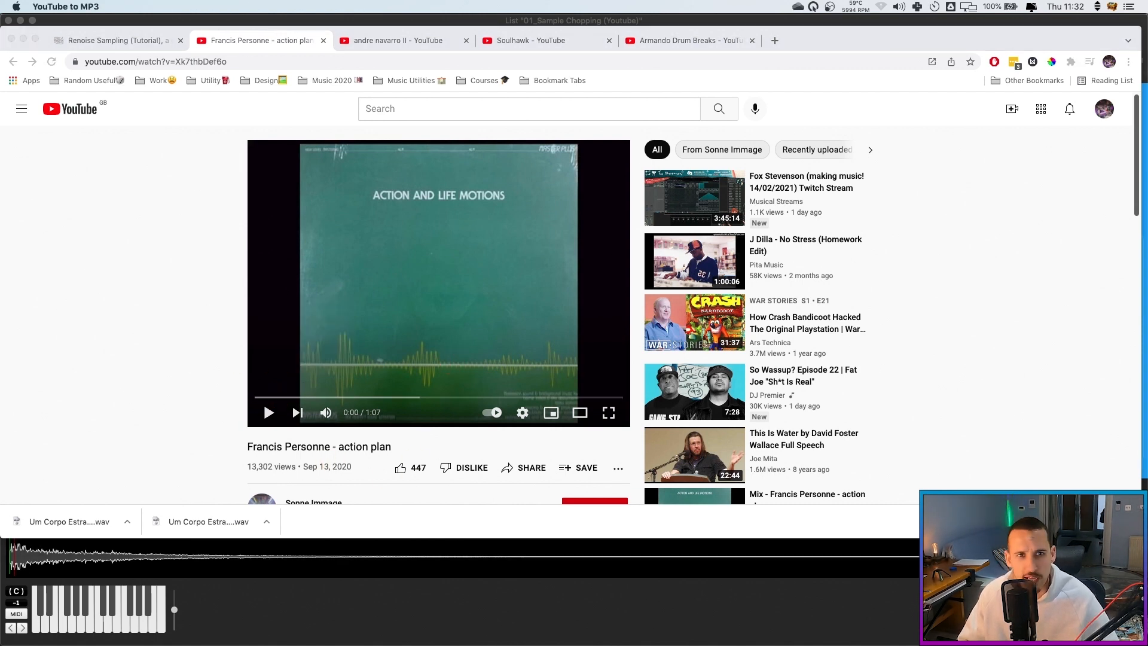
{"action": "left_click_drag", "start_coordinate": [612, 105], "coordinate": [760, 137]}
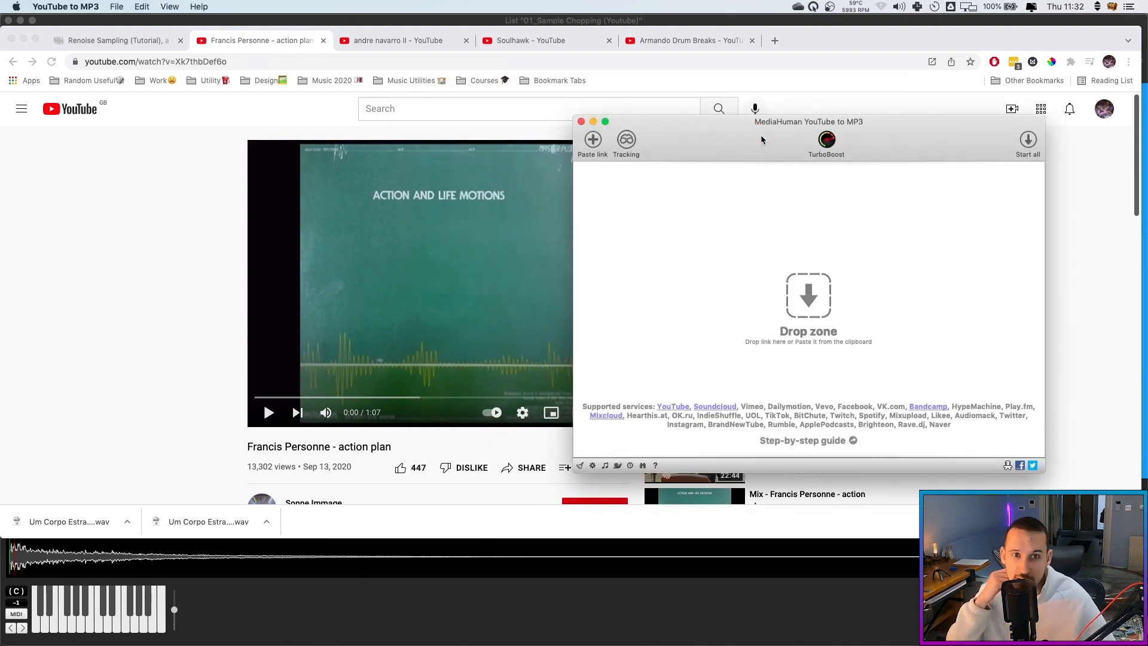
{"action": "left_click_drag", "start_coordinate": [766, 141], "coordinate": [839, 46]}
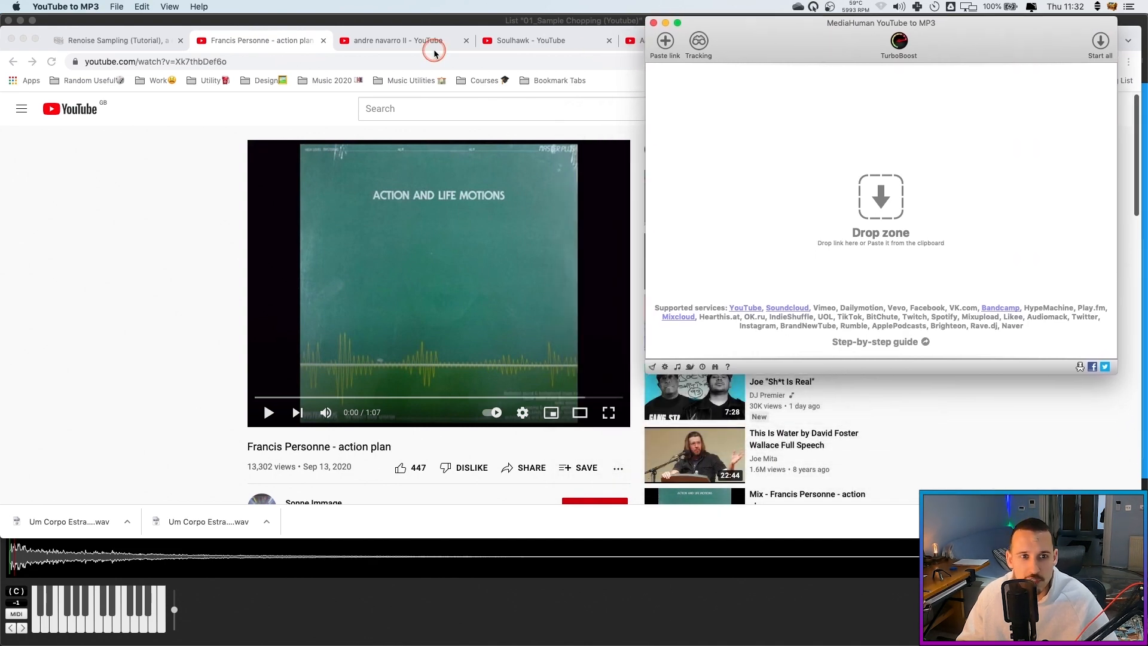
{"action": "left_click", "coordinate": [419, 60]}
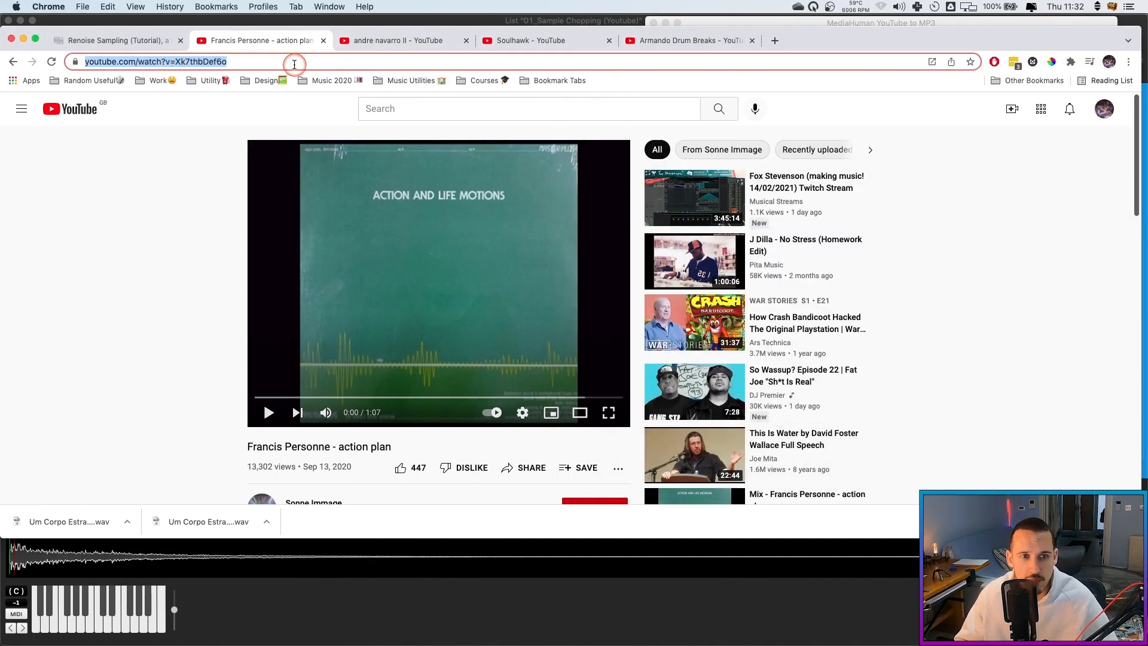
{"action": "left_click", "coordinate": [747, 23]}
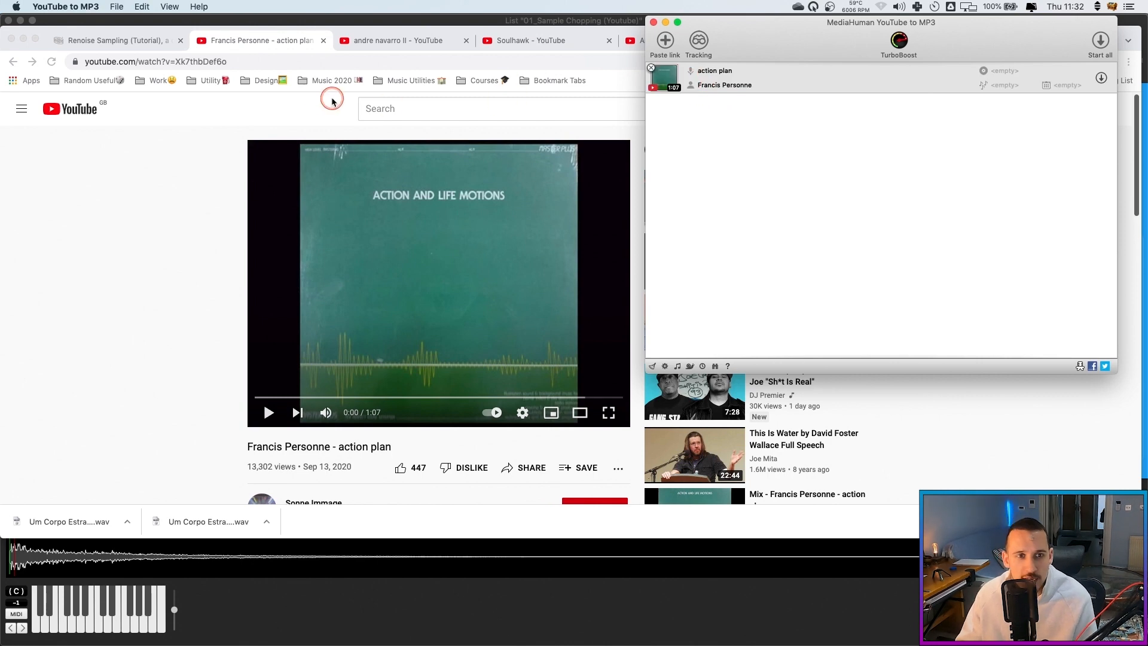
Return to the Sonne Immage channel in Chrome and open the full page of its SONNE IMMAGE | SYNTHY EXCERPTS playlist
{"action": "left_click", "coordinate": [264, 58]}
{"action": "left_click", "coordinate": [13, 61]}
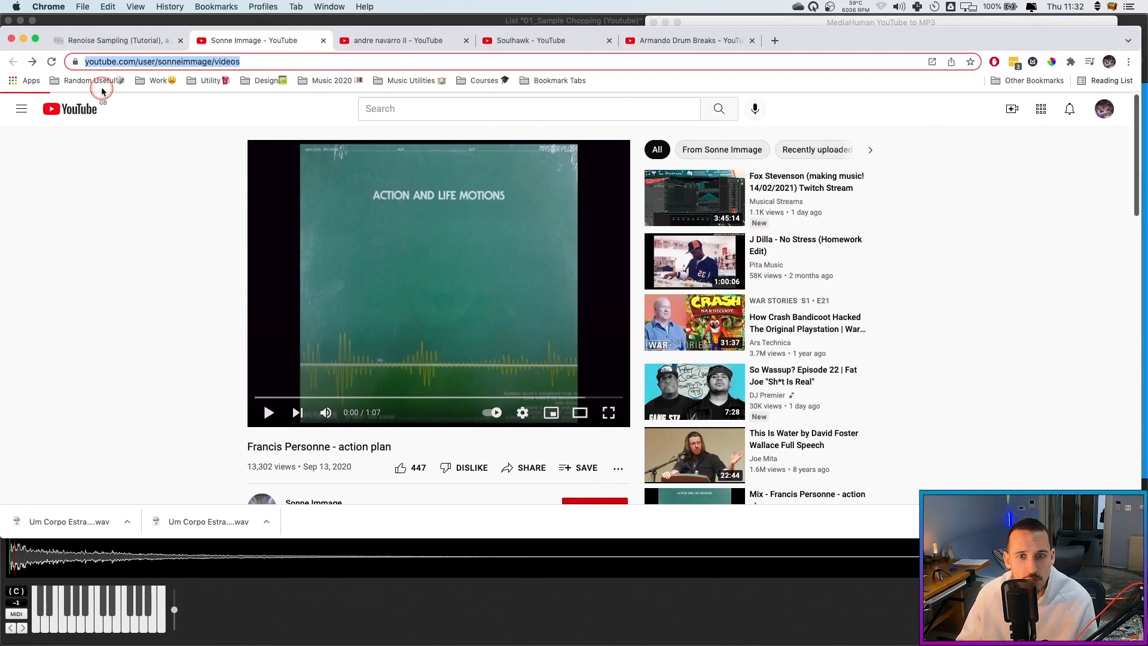
{"action": "scroll", "coordinate": [538, 248], "scroll_direction": "down", "scroll_amount": 3}
{"action": "left_click", "coordinate": [423, 242]}
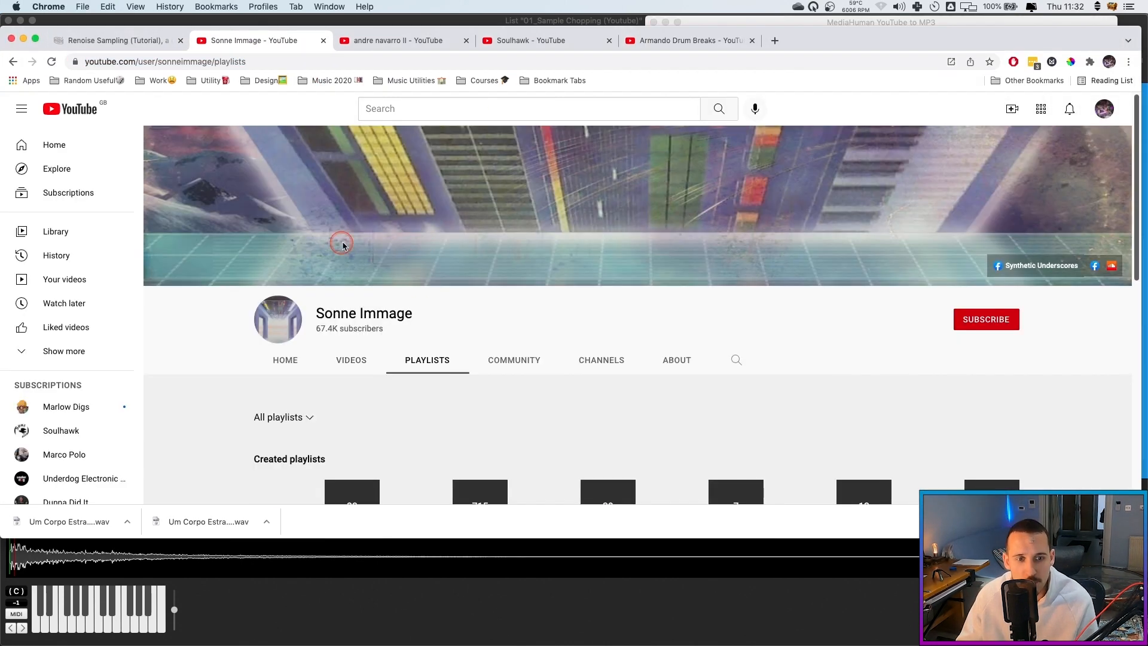
{"action": "scroll", "coordinate": [353, 368], "scroll_direction": "down", "scroll_amount": 4}
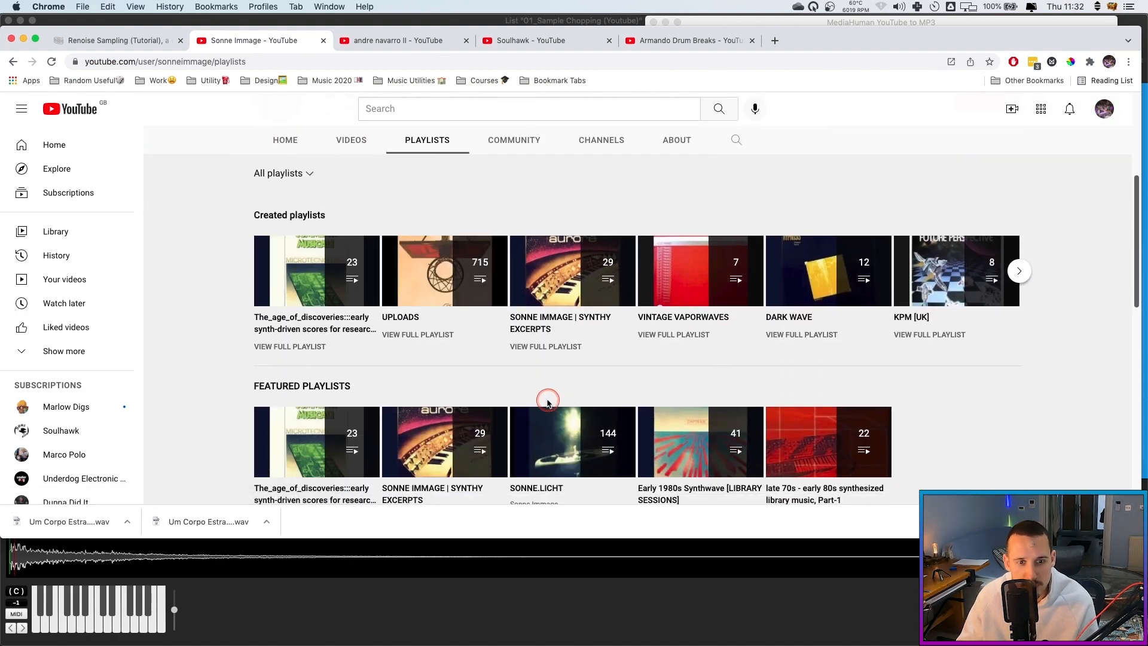
{"action": "scroll", "coordinate": [556, 352], "scroll_direction": "down", "scroll_amount": 3}
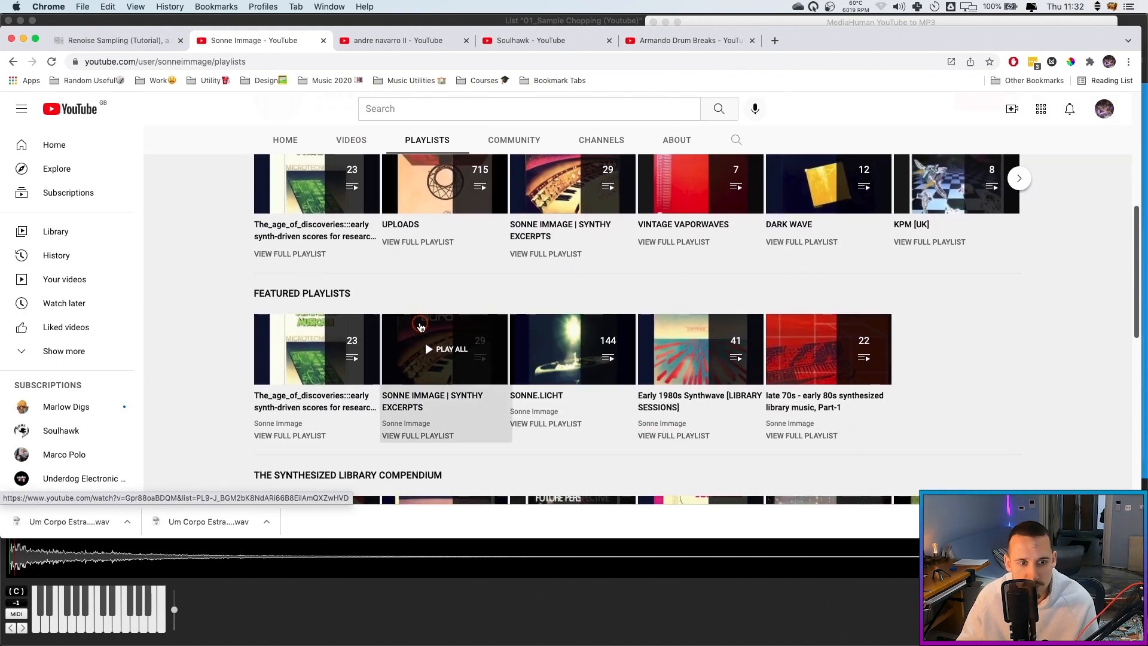
{"action": "left_click", "coordinate": [433, 303]}
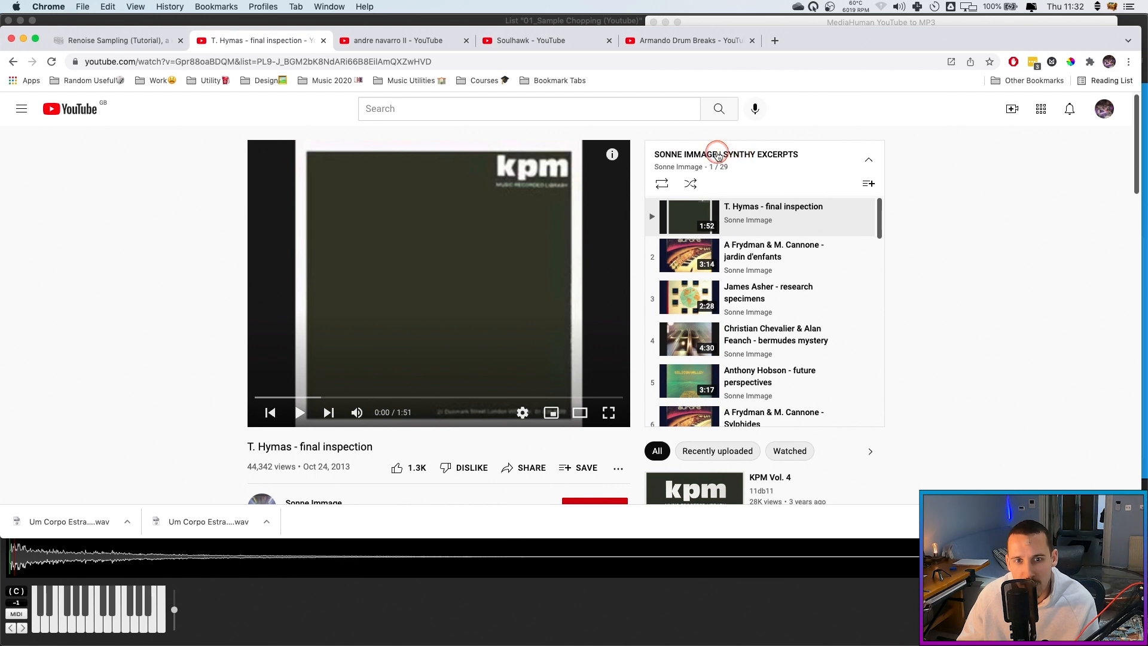
{"action": "left_click", "coordinate": [722, 155]}
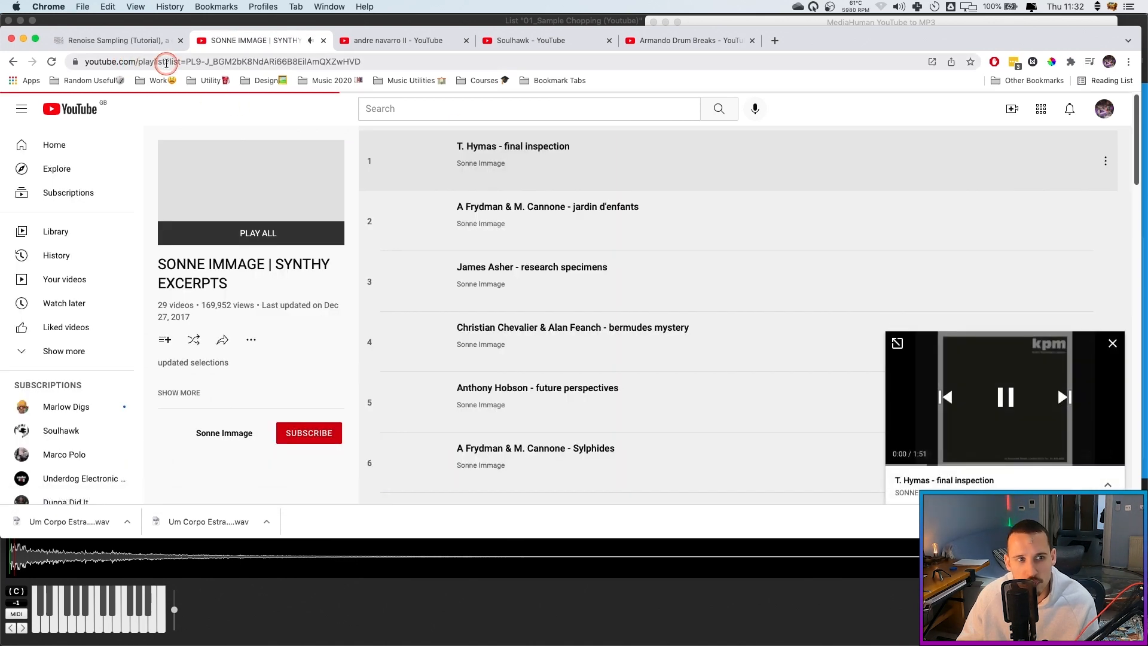
Copy the SYNTHY EXCERPTS playlist link and add the whole playlist to the MediaHuman YouTube to MP3 download list
{"action": "key", "text": "super+l"}
{"action": "key", "text": "super+c"}
{"action": "left_click", "coordinate": [769, 22]}
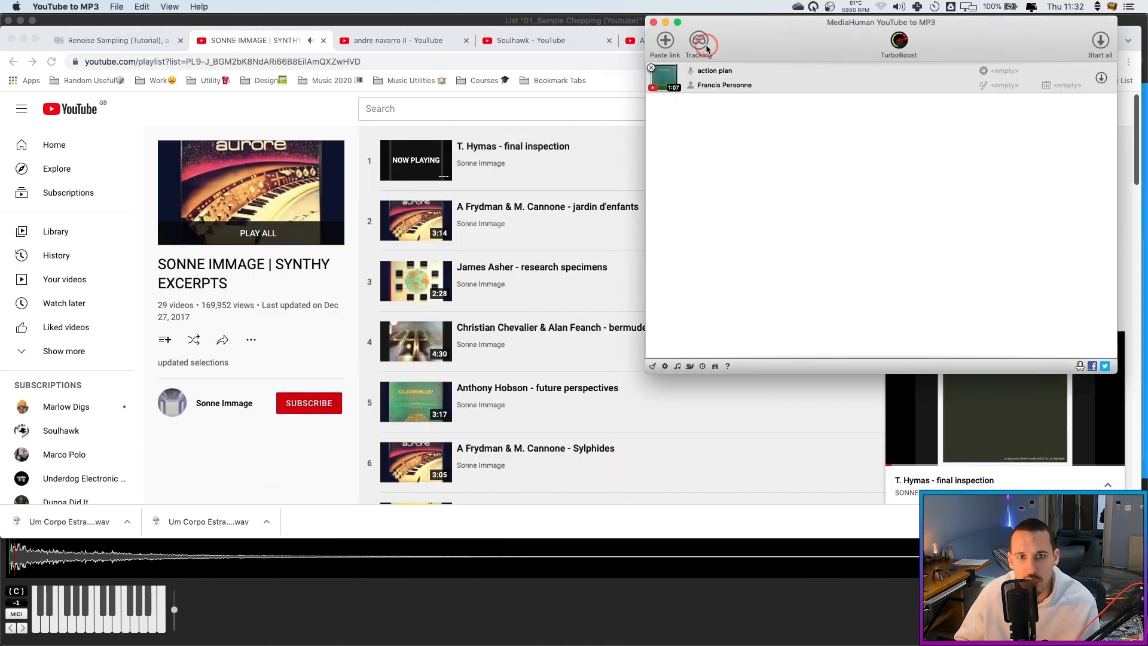
{"action": "left_click", "coordinate": [666, 41]}
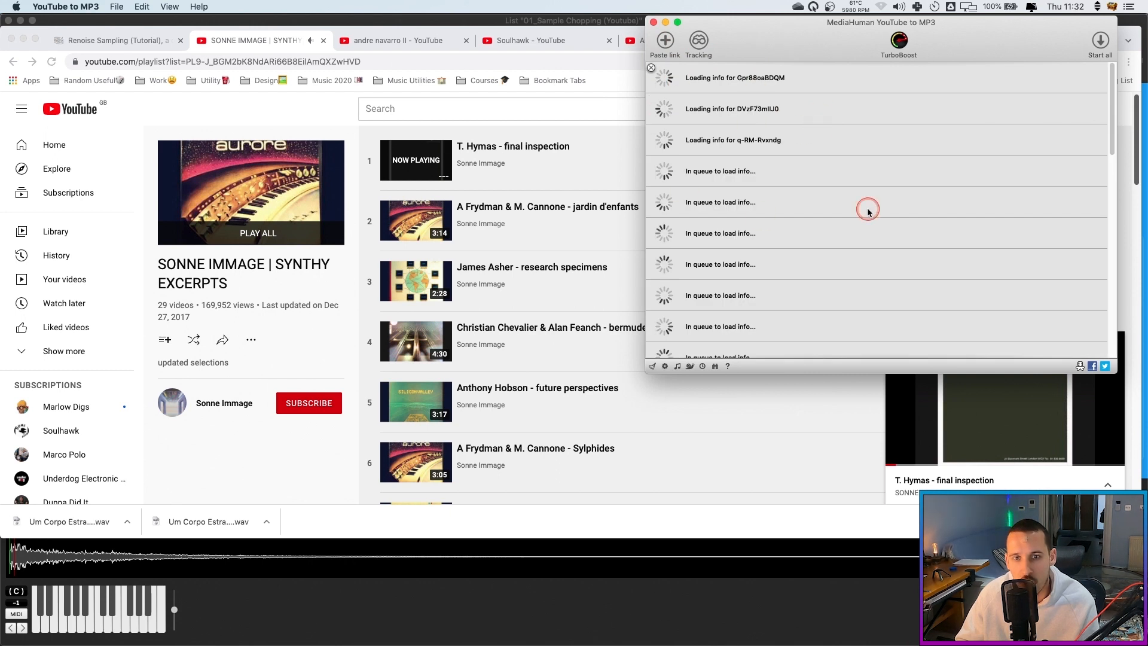
Return to Chrome and browse the andre navarro II channel's uploads and the Soulhawk channel's home page
{"action": "left_click", "coordinate": [816, 414]}
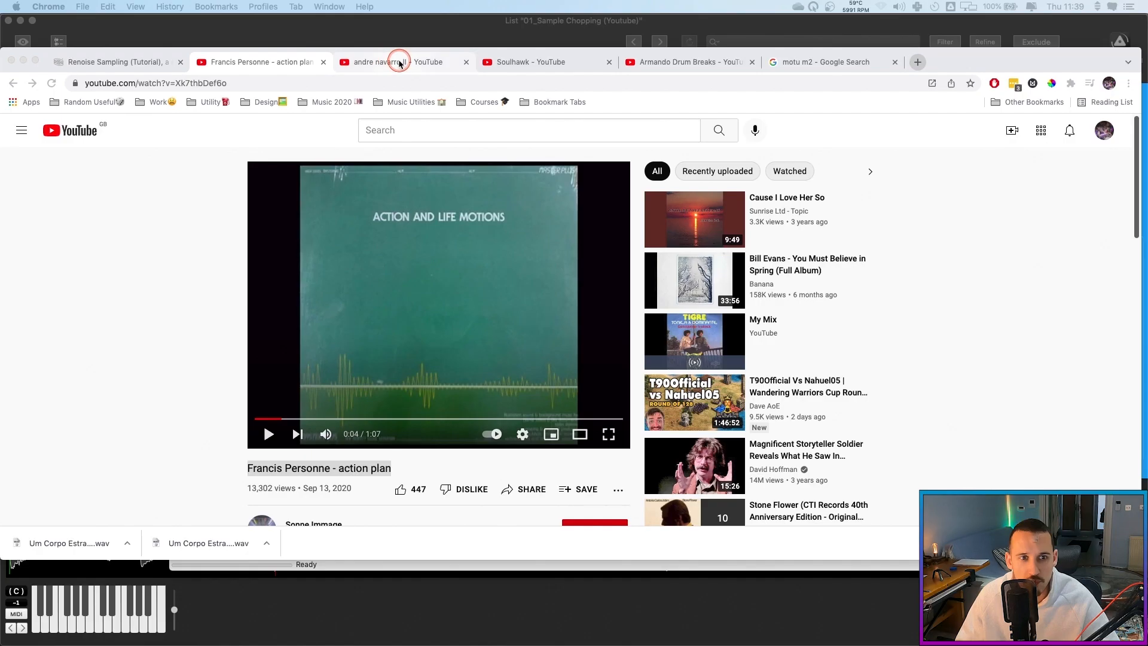
{"action": "left_click", "coordinate": [399, 64]}
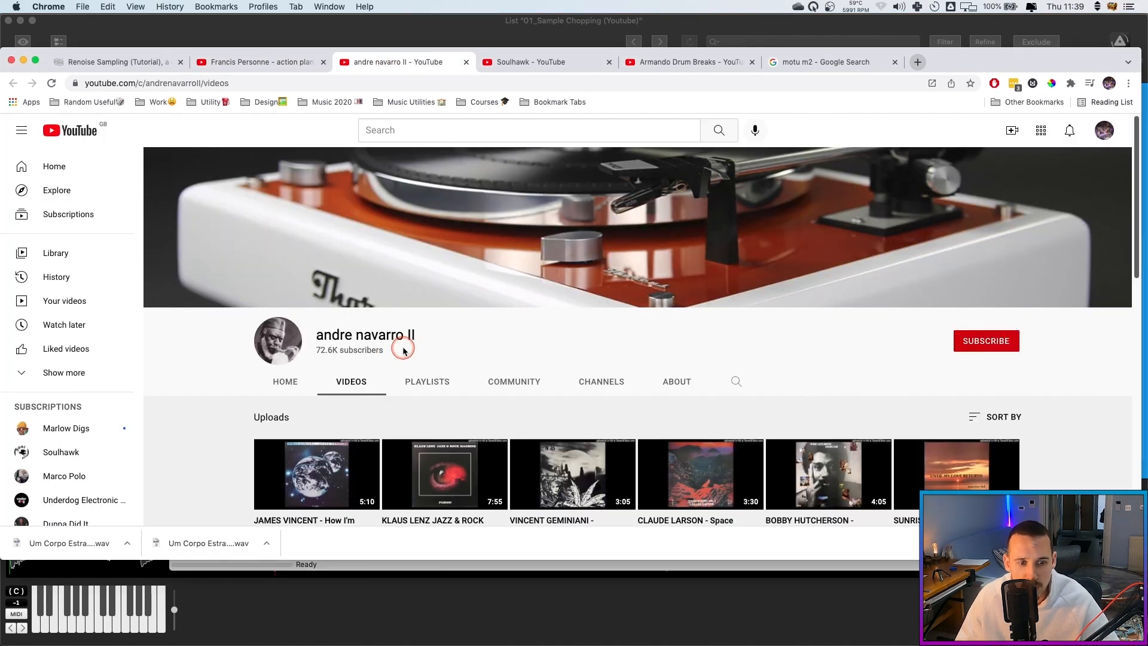
{"action": "scroll", "coordinate": [395, 345], "scroll_direction": "down", "scroll_amount": 3}
{"action": "scroll", "coordinate": [398, 346], "scroll_direction": "down", "scroll_amount": 4}
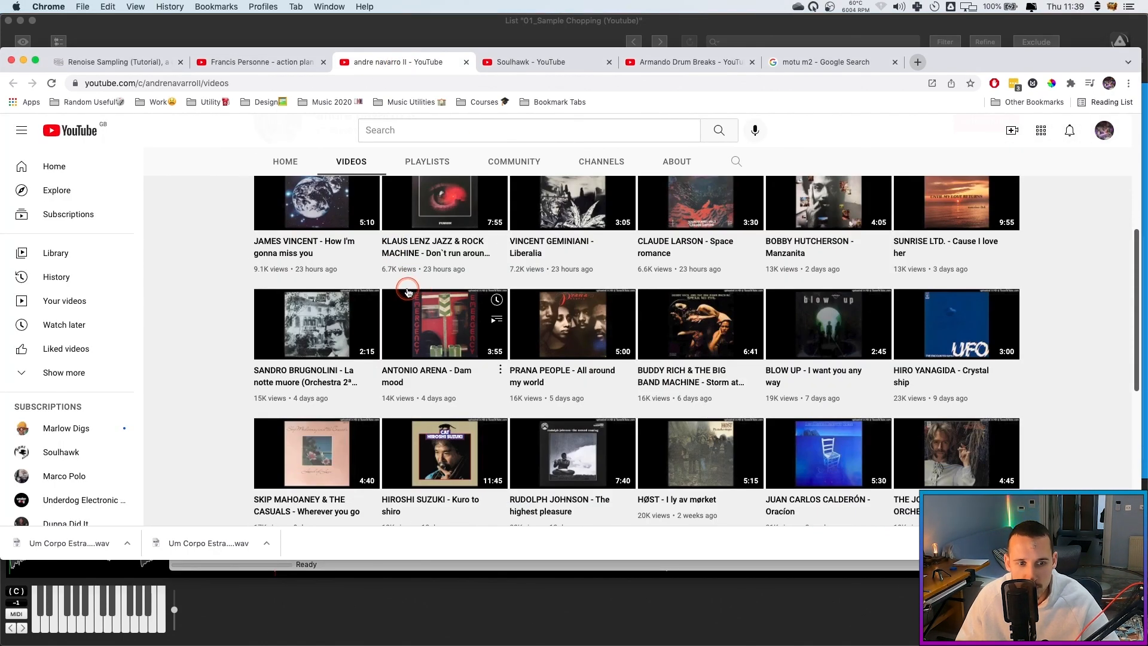
{"action": "scroll", "coordinate": [376, 281], "scroll_direction": "up", "scroll_amount": 1}
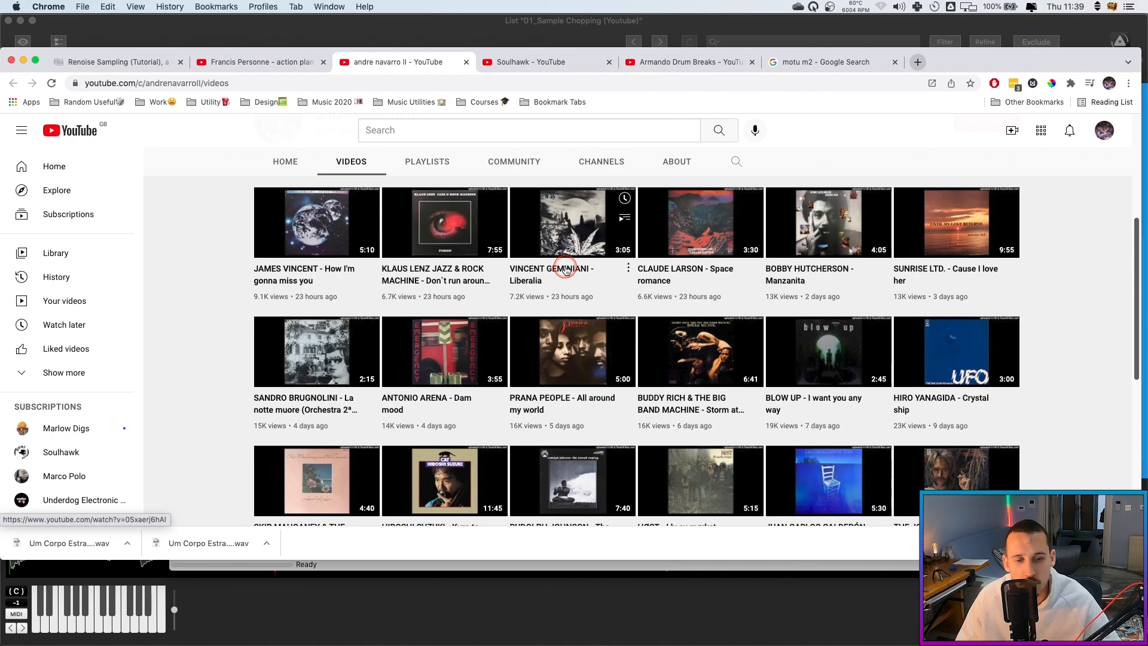
{"action": "scroll", "coordinate": [526, 314], "scroll_direction": "down", "scroll_amount": 2}
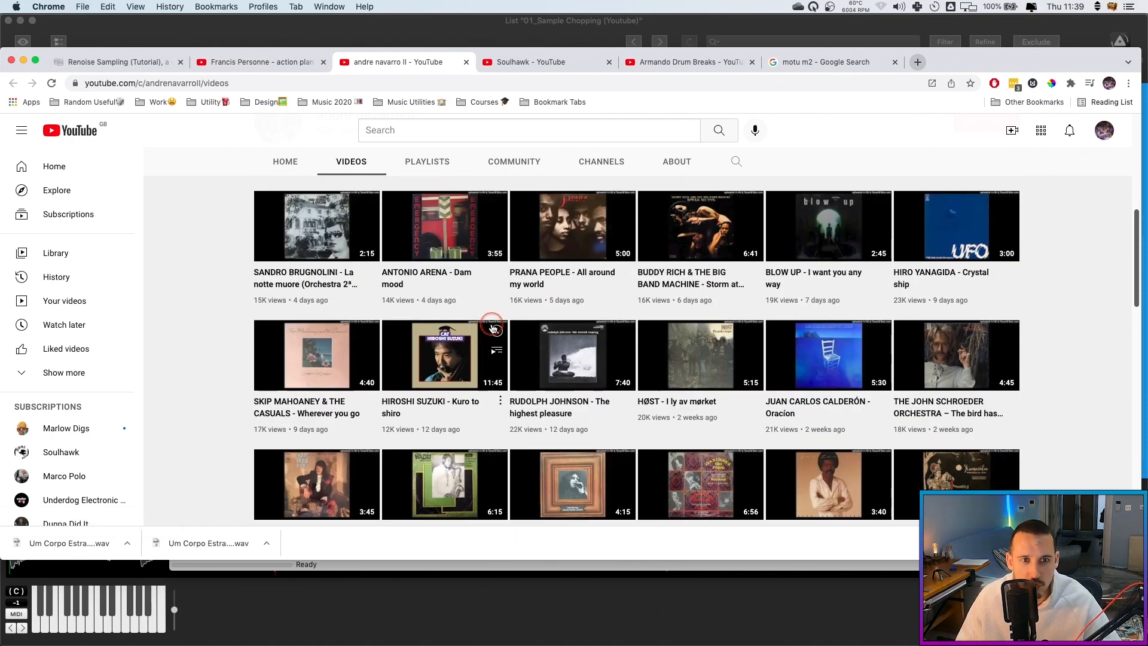
{"action": "scroll", "coordinate": [503, 299], "scroll_direction": "up", "scroll_amount": 10}
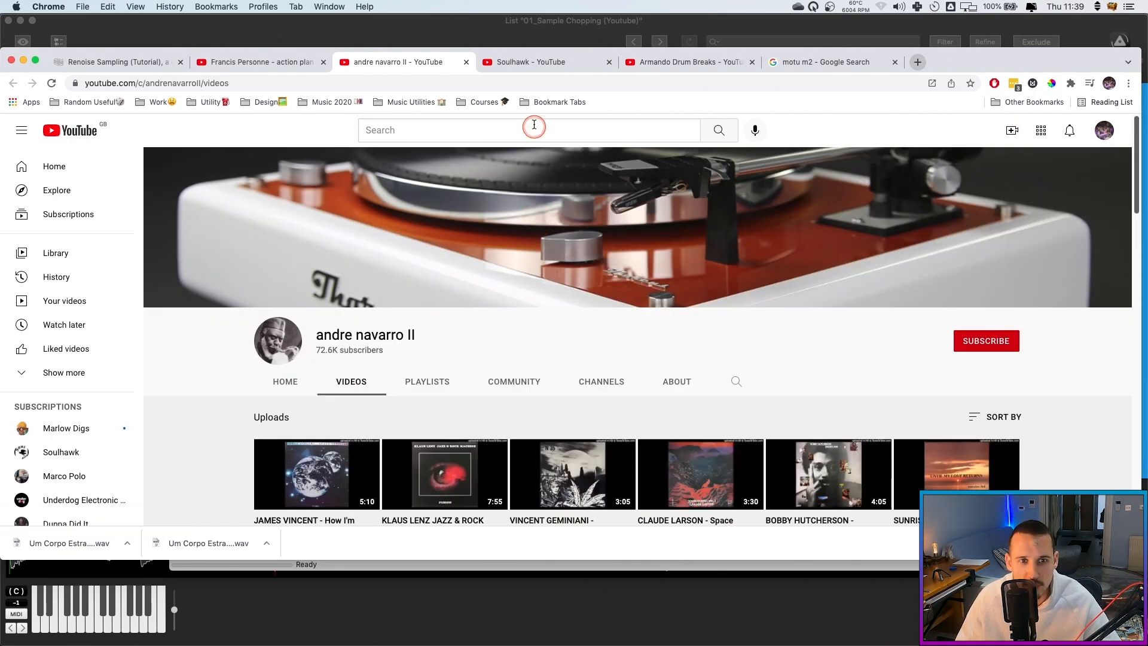
{"action": "left_click", "coordinate": [531, 63]}
{"action": "scroll", "coordinate": [378, 337], "scroll_direction": "down", "scroll_amount": 5}
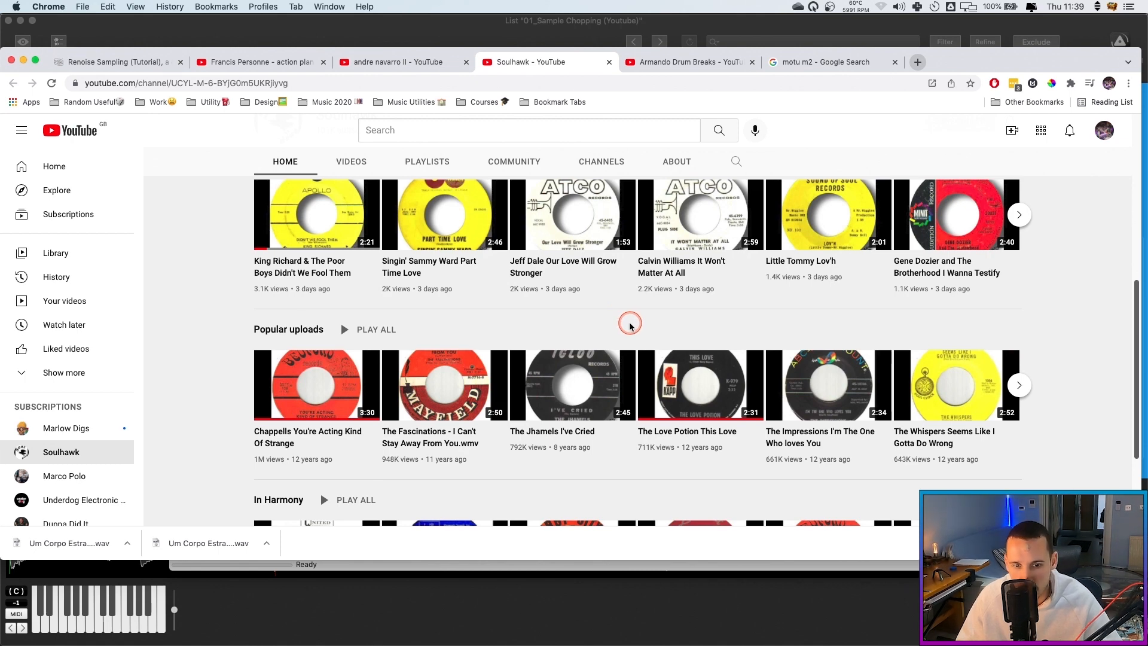
Browse the Armando Drum Breaks channel's uploads and play John O'Hara - Rastus Ravel (Drum Break - Loop)
{"action": "left_click", "coordinate": [685, 62]}
{"action": "scroll", "coordinate": [418, 326], "scroll_direction": "down", "scroll_amount": 3}
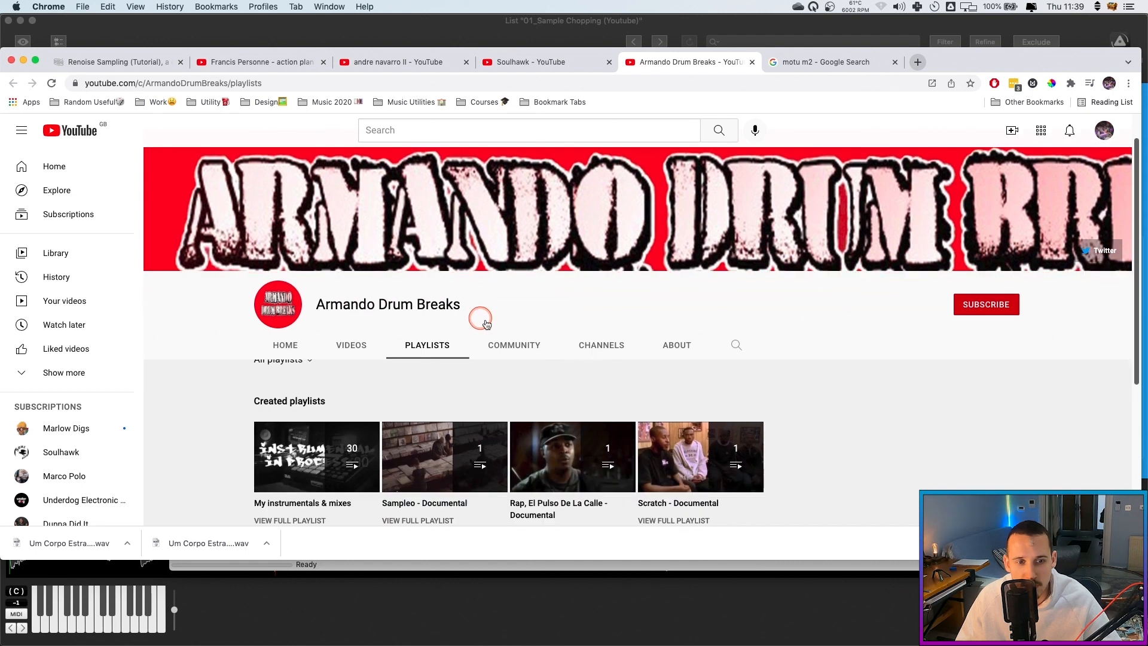
{"action": "left_click", "coordinate": [359, 257]}
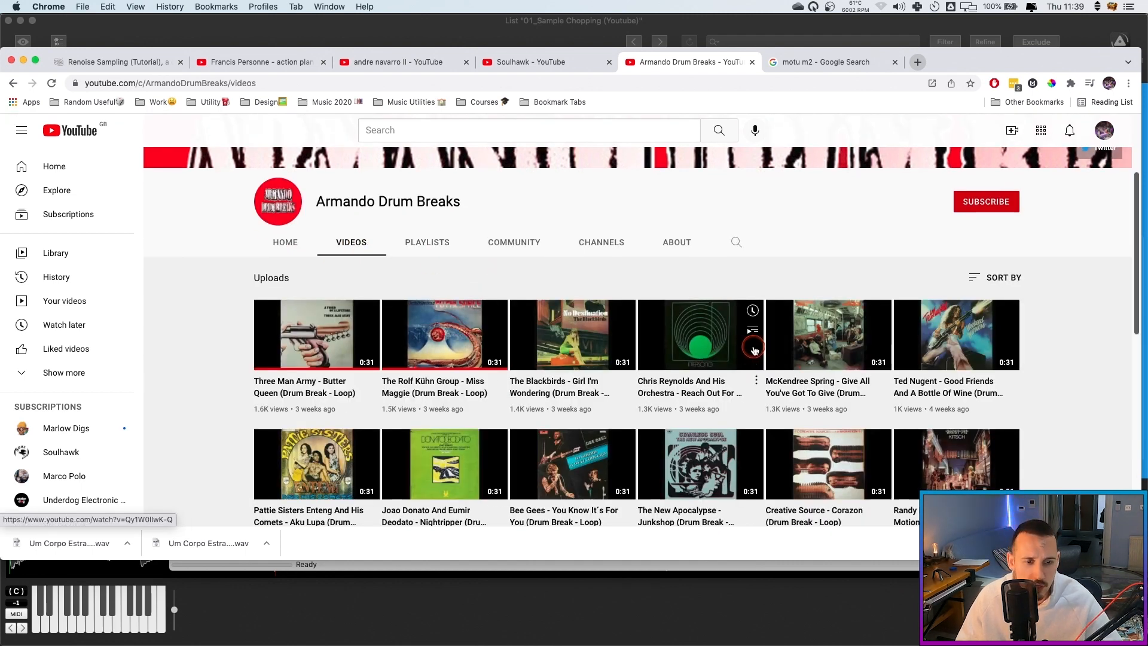
{"action": "scroll", "coordinate": [745, 351], "scroll_direction": "down", "scroll_amount": 5}
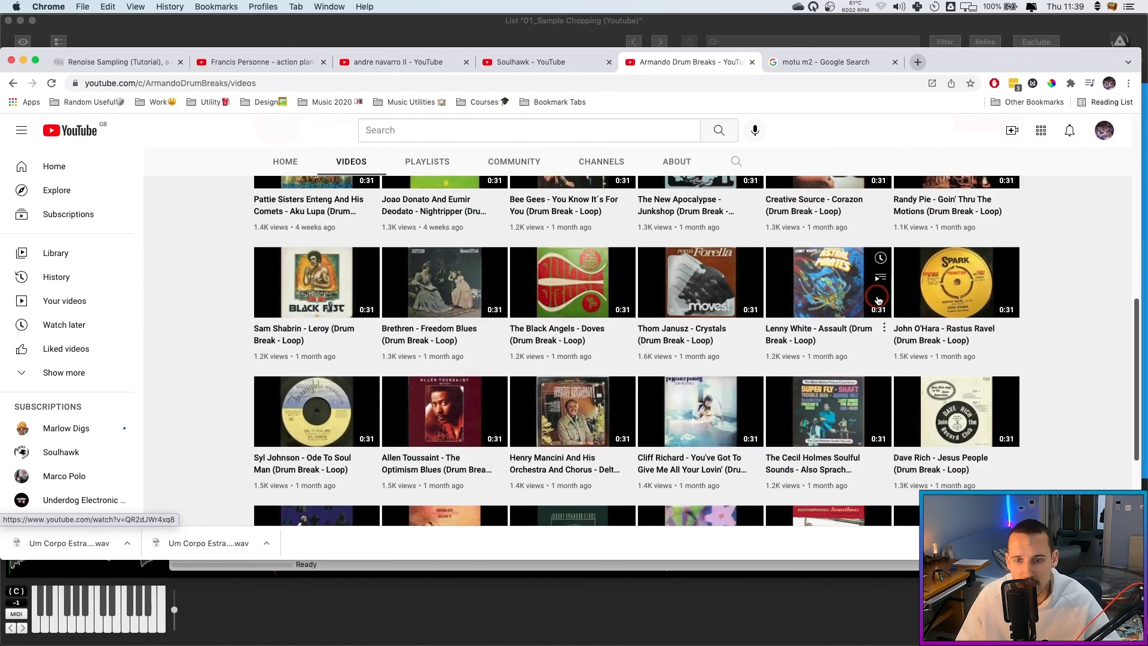
{"action": "left_click", "coordinate": [731, 351]}
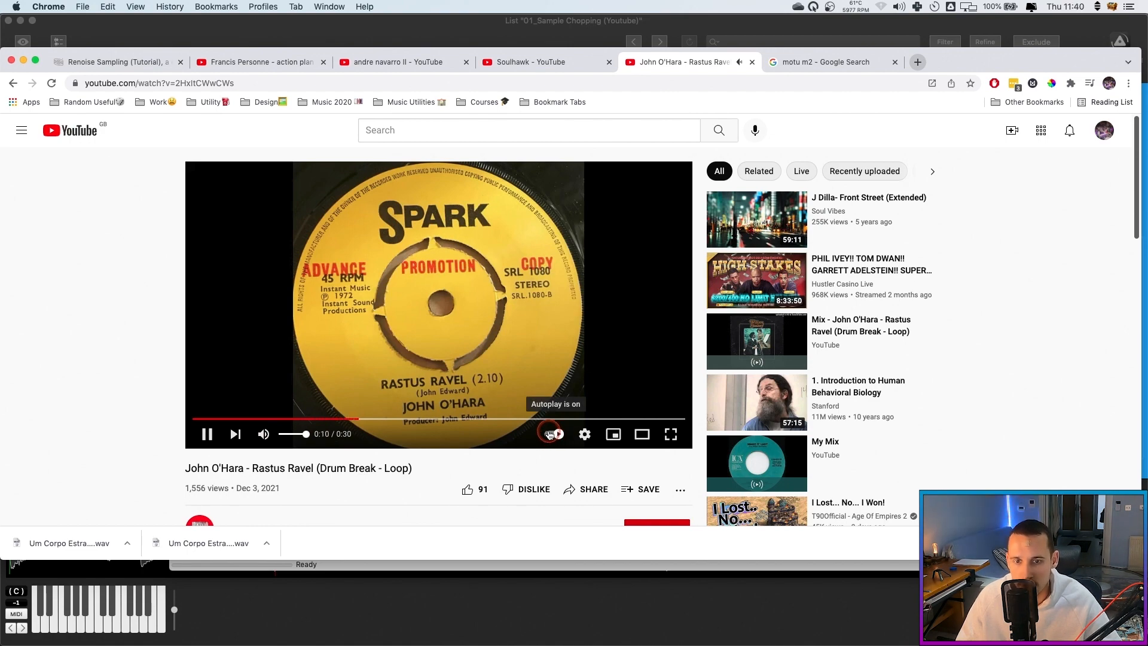
Look back over the Armando Drum Breaks, Sonne Immage, andre navarro II and Soulhawk channel pages and switch to YouTube to MP3
{"action": "key", "text": "super+bracketleft"}
{"action": "scroll", "coordinate": [568, 352], "scroll_direction": "up", "scroll_amount": 20}
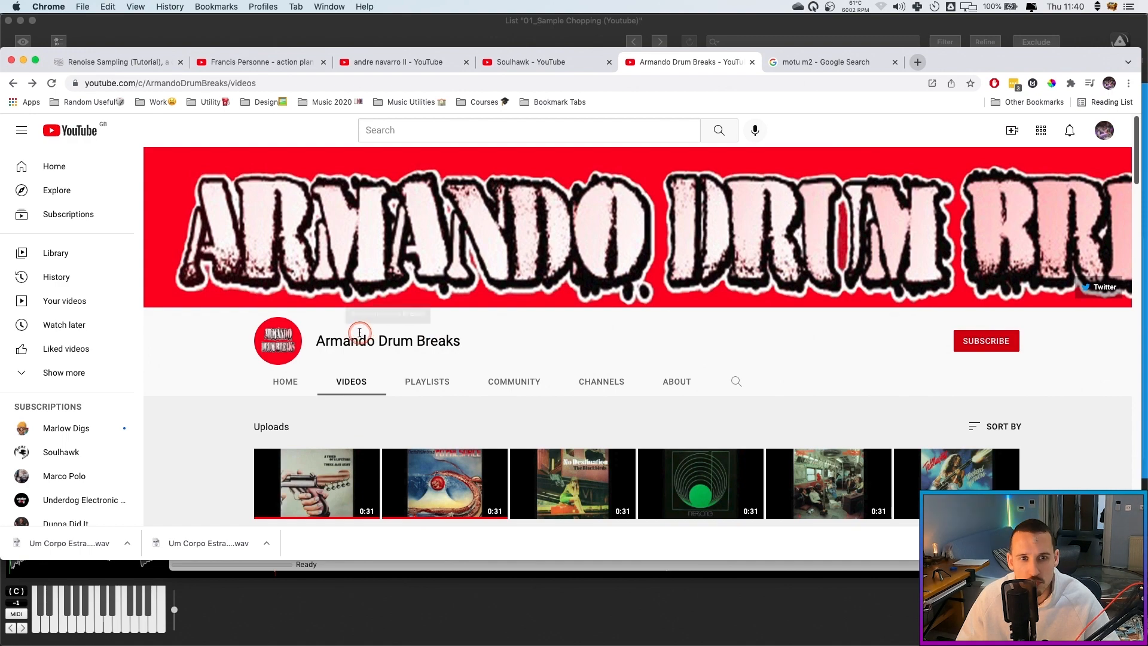
{"action": "left_click", "coordinate": [519, 62]}
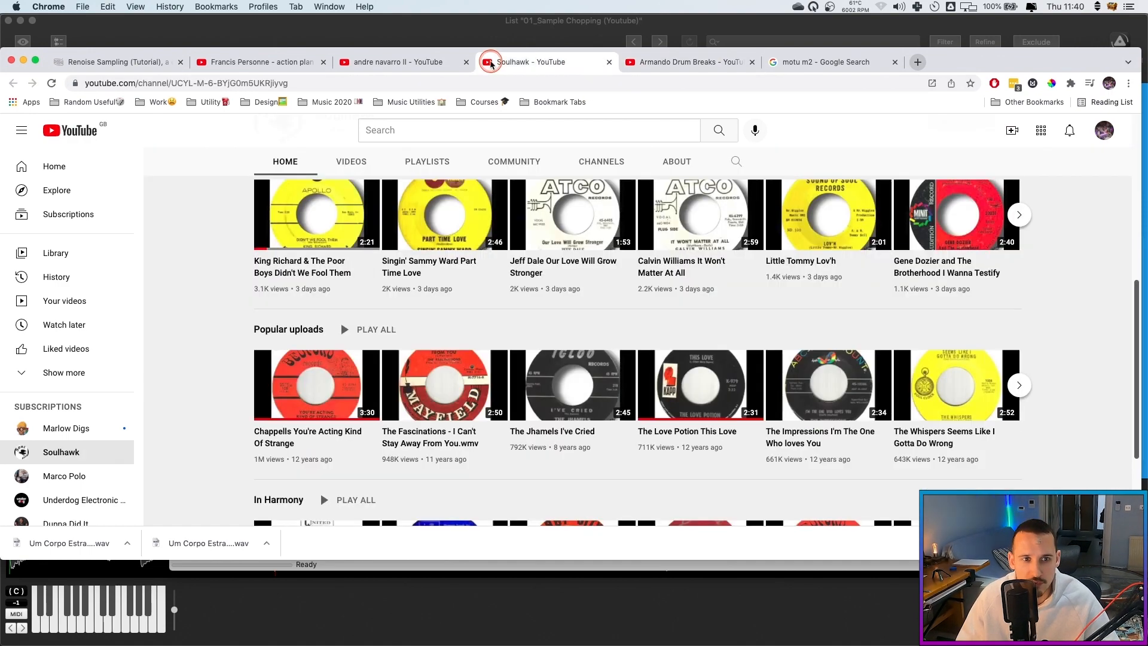
{"action": "left_click", "coordinate": [368, 60]}
{"action": "left_click", "coordinate": [272, 59]}
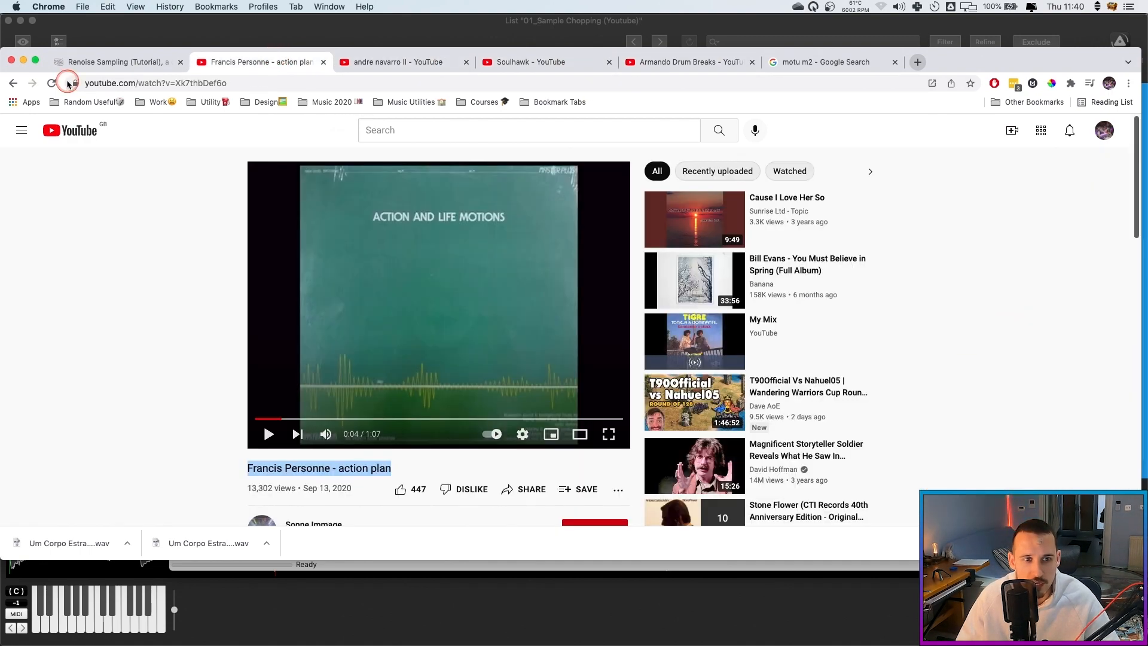
{"action": "left_click", "coordinate": [7, 84]}
{"action": "left_click", "coordinate": [416, 60]}
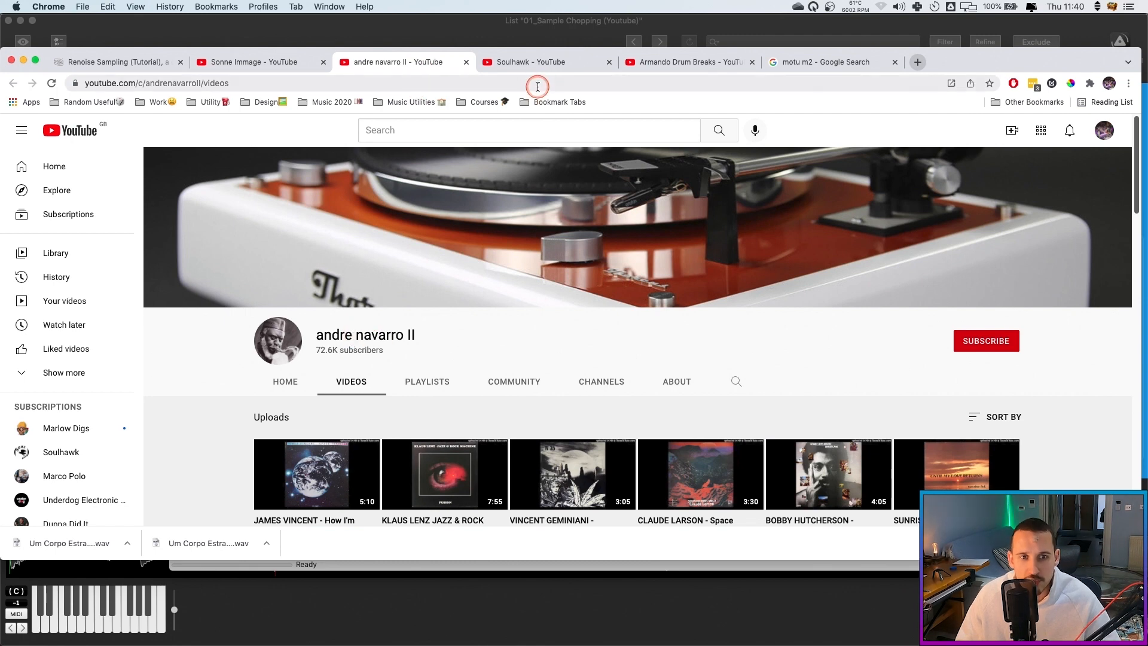
{"action": "left_click", "coordinate": [537, 62]}
{"action": "scroll", "coordinate": [379, 277], "scroll_direction": "up", "scroll_amount": 8}
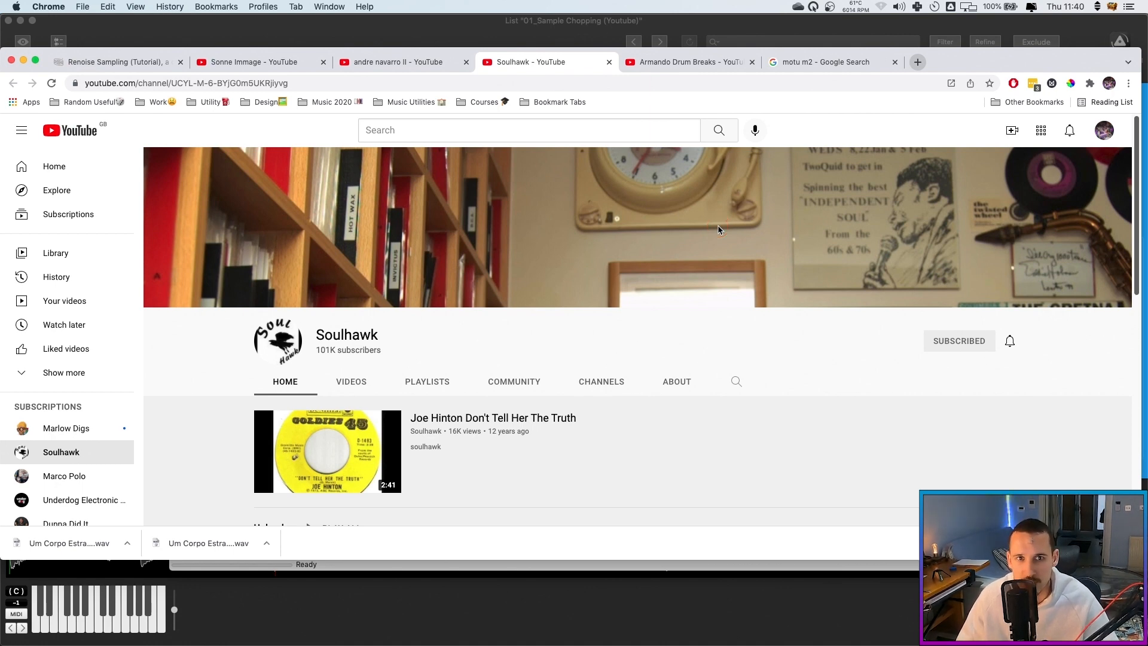
{"action": "key", "text": "super+Tab"}
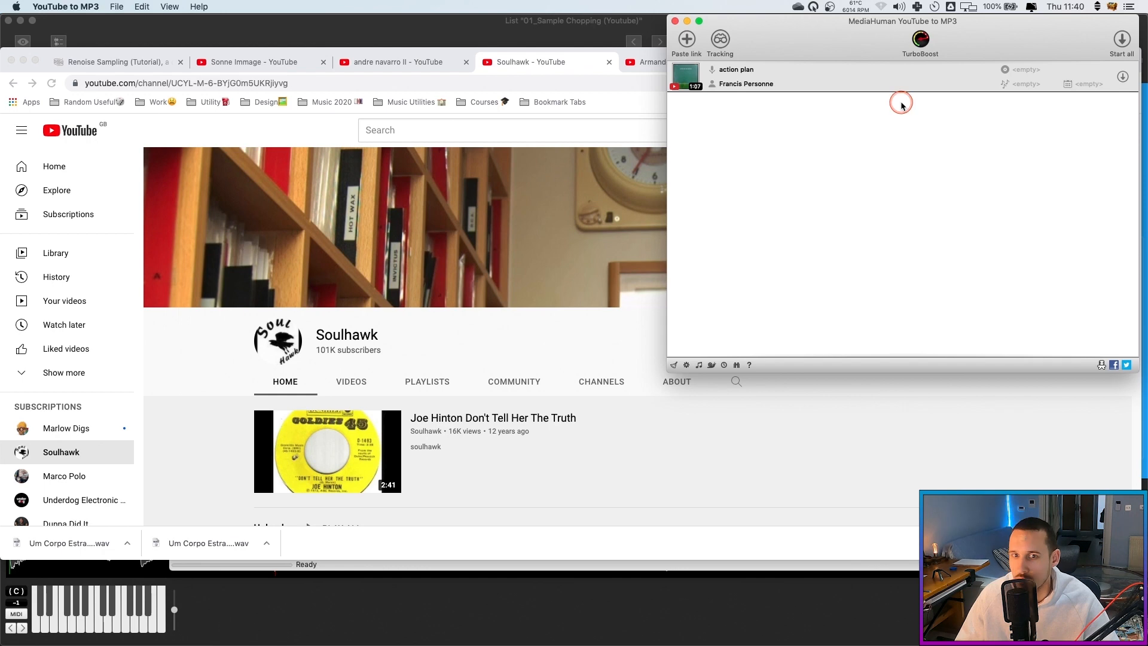
{"action": "left_click_drag", "start_coordinate": [820, 45], "coordinate": [807, 71]}
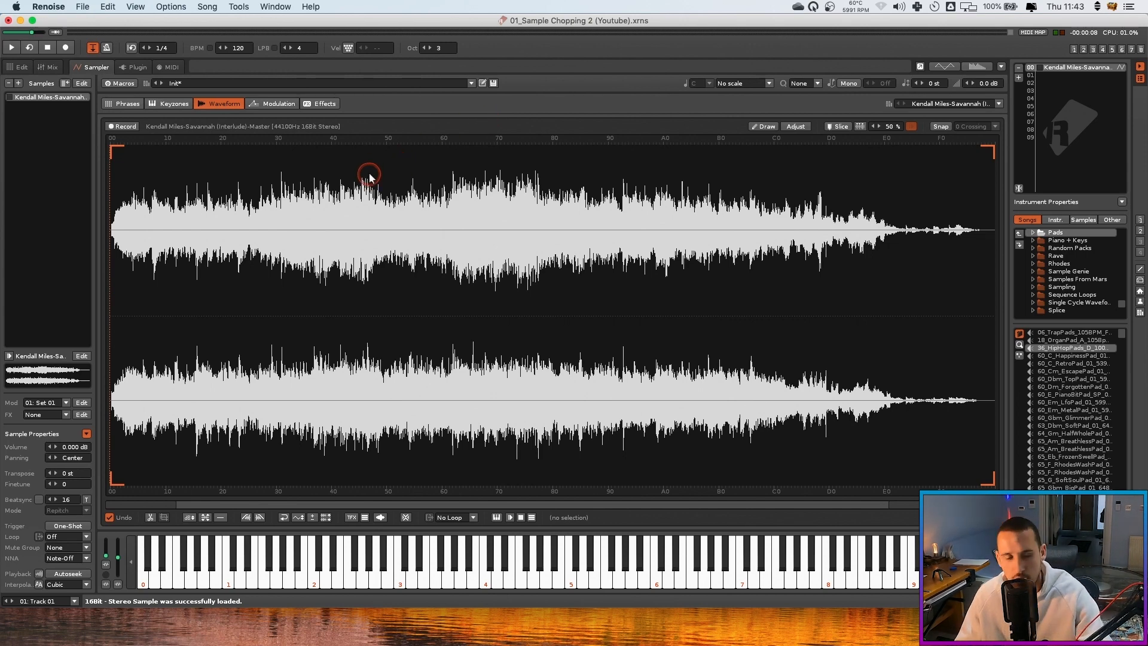
Audition the Savannah (Interlude) sample in Renoise's waveform editor and maximize the volume of its whole waveform
{"action": "key", "text": "q"}
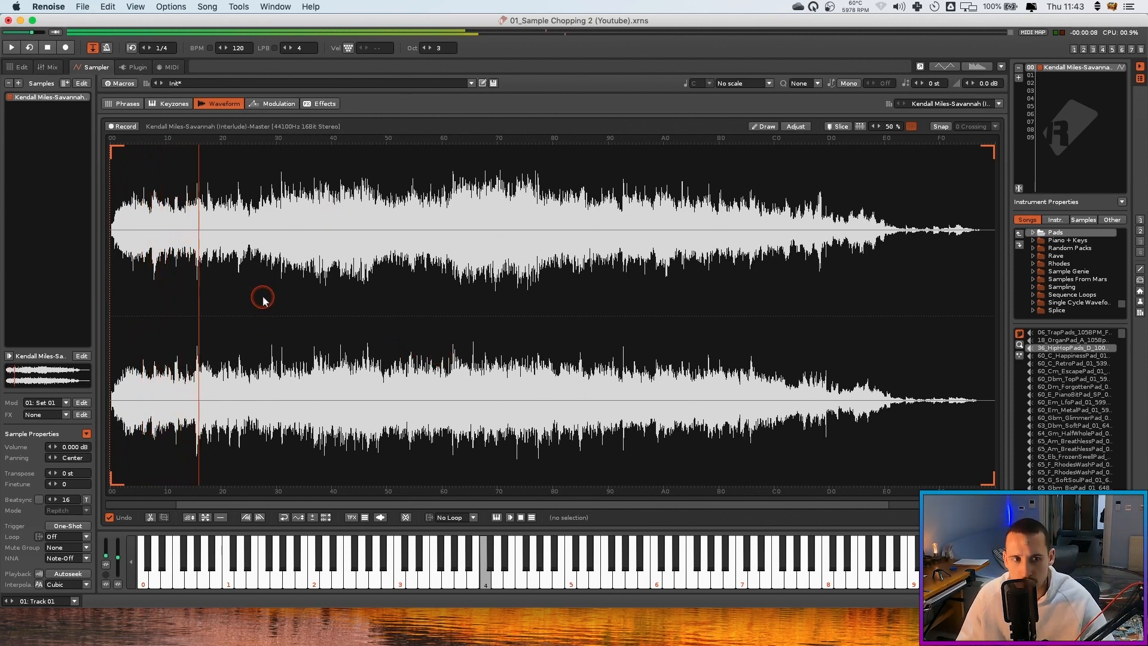
{"action": "scroll", "coordinate": [217, 261], "scroll_direction": "up", "scroll_amount": 3}
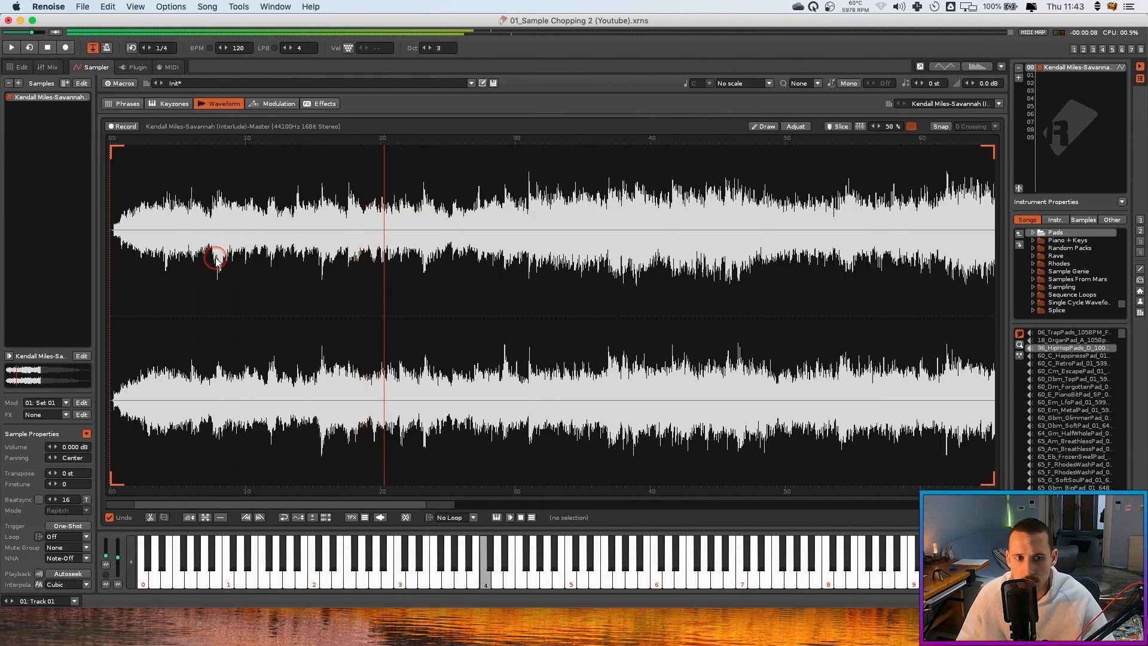
{"action": "scroll", "coordinate": [166, 250], "scroll_direction": "up", "scroll_amount": 3}
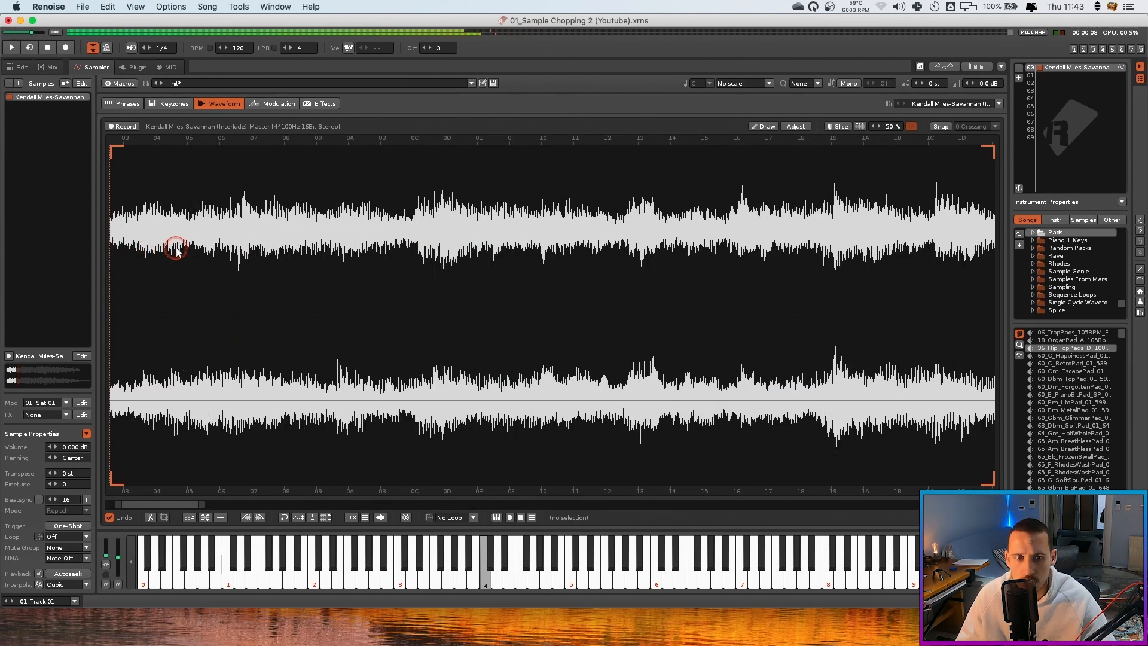
{"action": "scroll", "coordinate": [203, 255], "scroll_direction": "down", "scroll_amount": 10}
{"action": "double_click", "coordinate": [318, 281]}
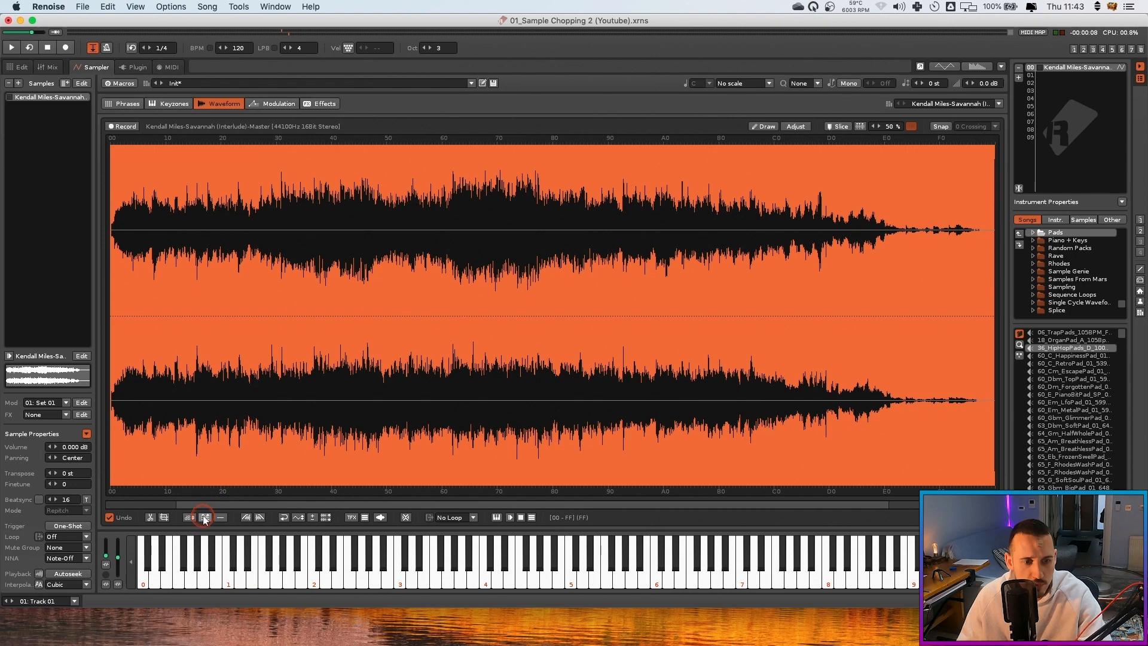
Select the short silence before the first sound of the sample and delete it
{"action": "scroll", "coordinate": [167, 251], "scroll_direction": "up", "scroll_amount": 8}
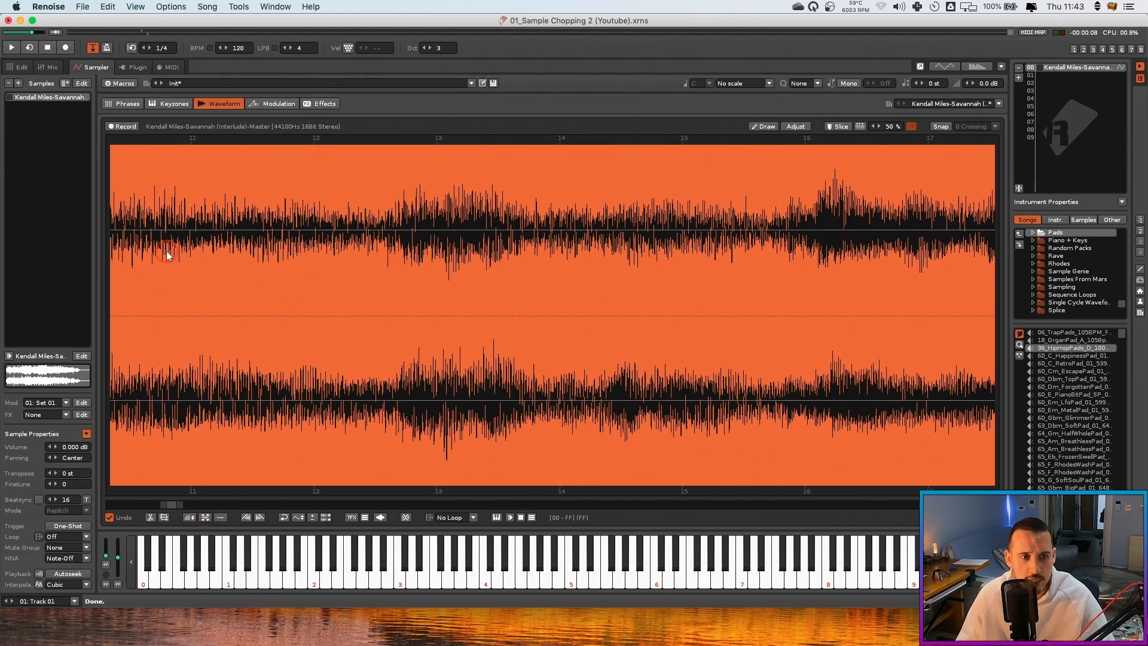
{"action": "scroll", "coordinate": [157, 249], "scroll_direction": "up", "scroll_amount": 4}
{"action": "scroll", "coordinate": [161, 250], "scroll_direction": "down", "scroll_amount": 8}
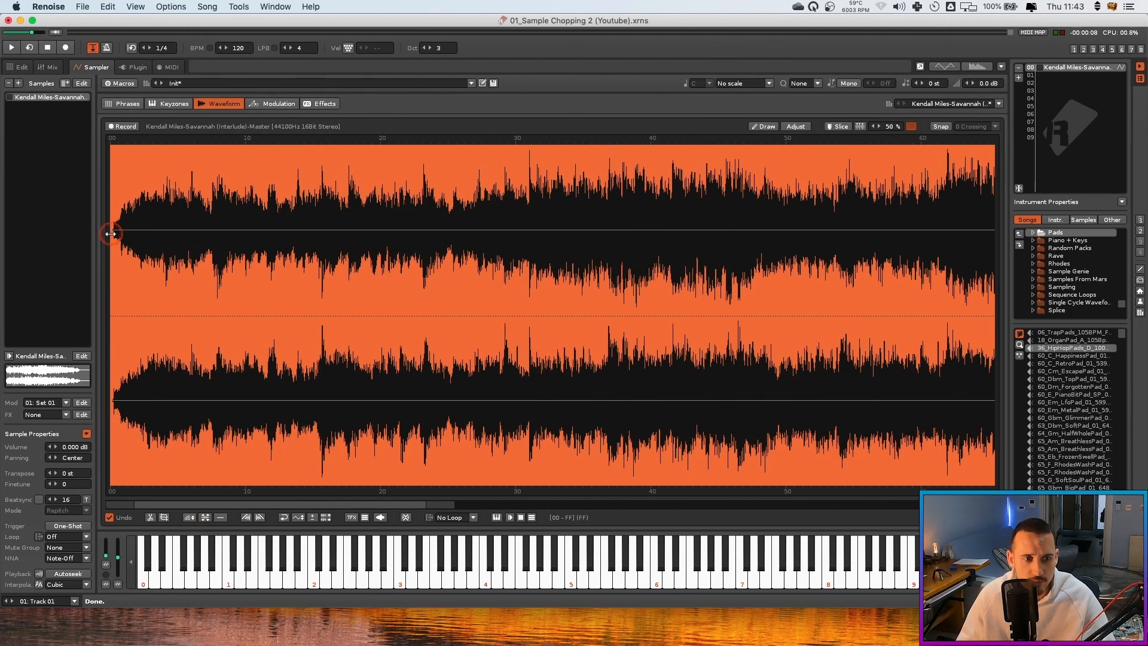
{"action": "left_click_drag", "start_coordinate": [175, 248], "coordinate": [46, 247]}
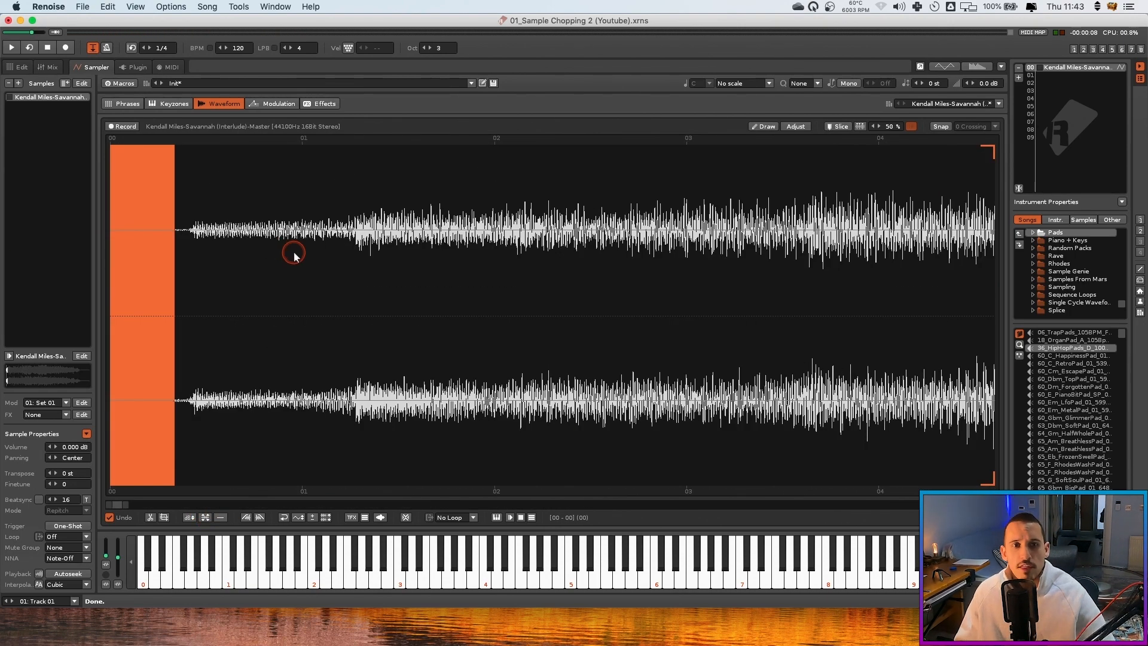
{"action": "key", "text": "Delete"}
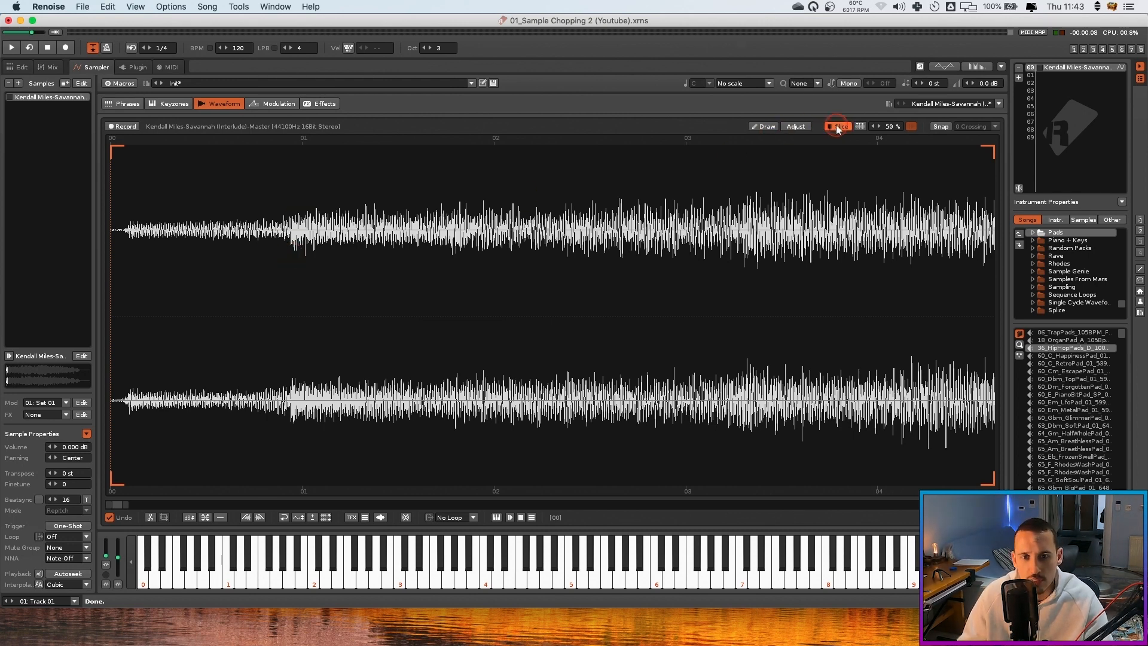
Insert a slice marker at the very start of the trimmed sample
{"action": "left_click", "coordinate": [288, 240]}
{"action": "left_click", "coordinate": [117, 235]}
{"action": "key", "text": "Home"}
{"action": "key", "text": "super+k"}
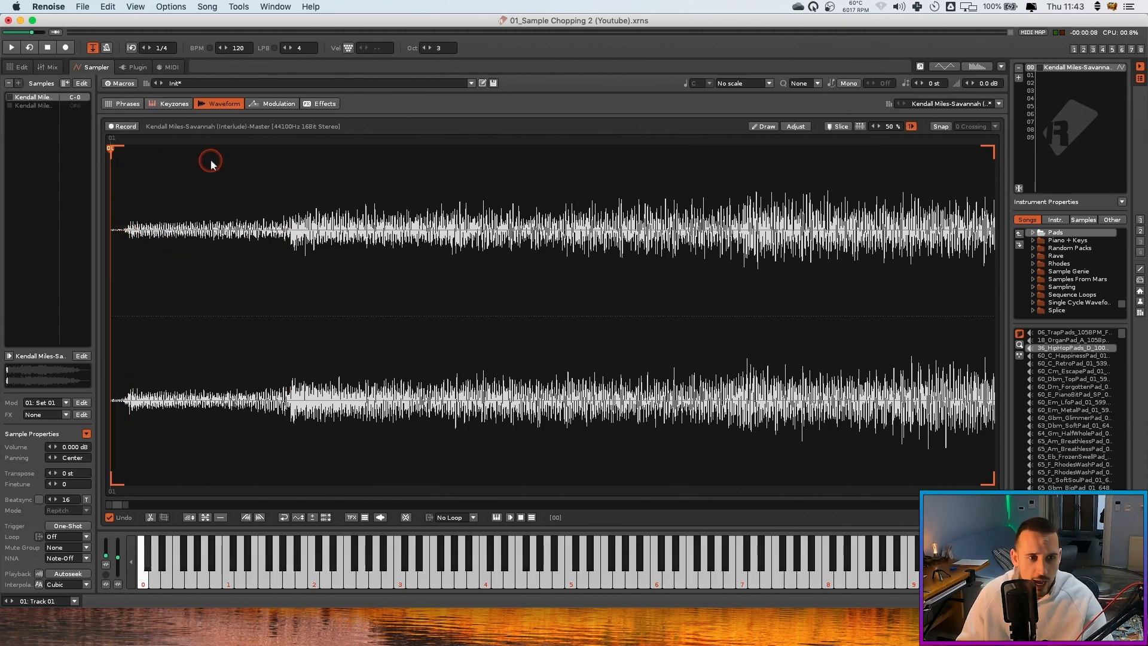
Audition the opening of the sample and place the second slice marker on its first strong peak
{"action": "left_click", "coordinate": [290, 239]}
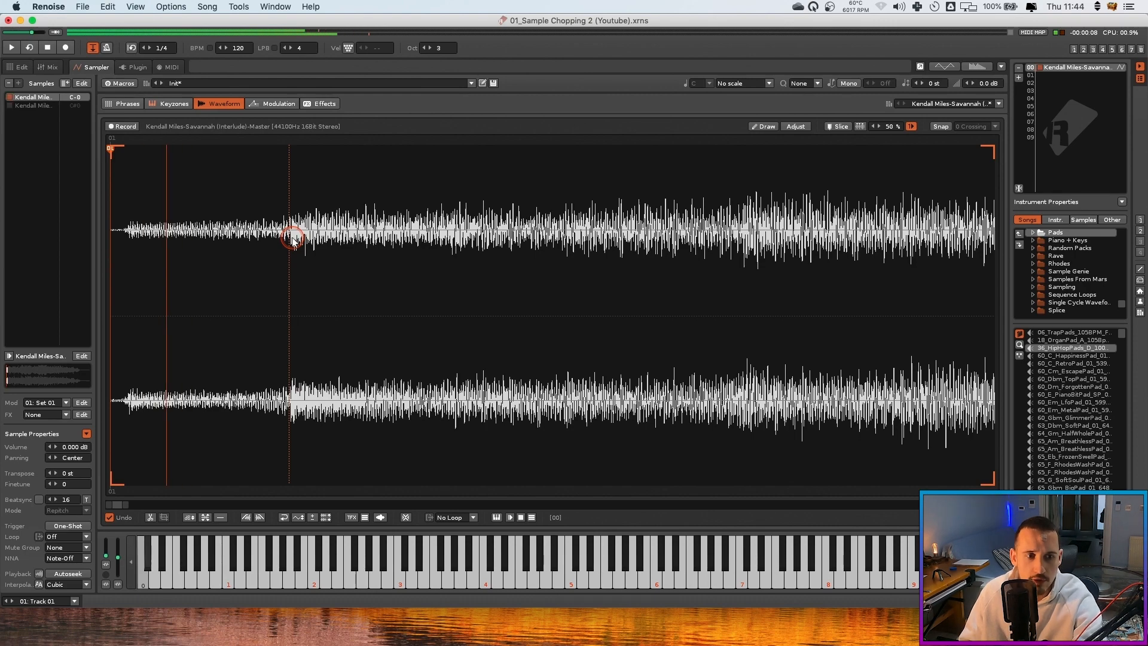
{"action": "scroll", "coordinate": [363, 266], "scroll_direction": "down", "scroll_amount": 5}
{"action": "left_click", "coordinate": [430, 233]}
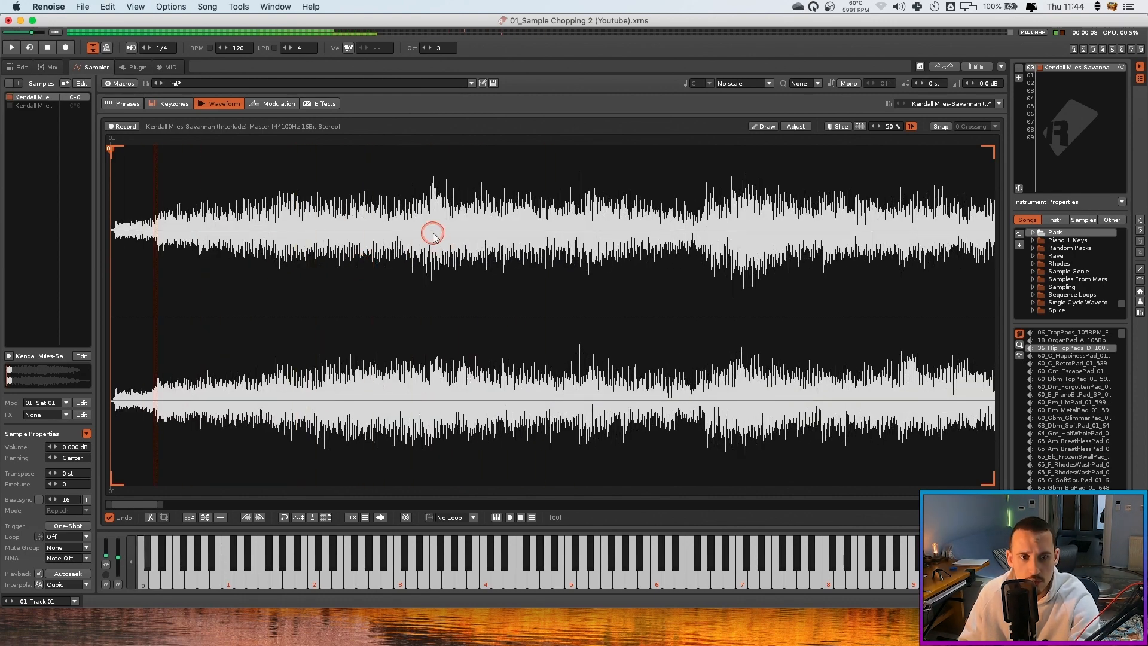
{"action": "left_click", "coordinate": [840, 126]}
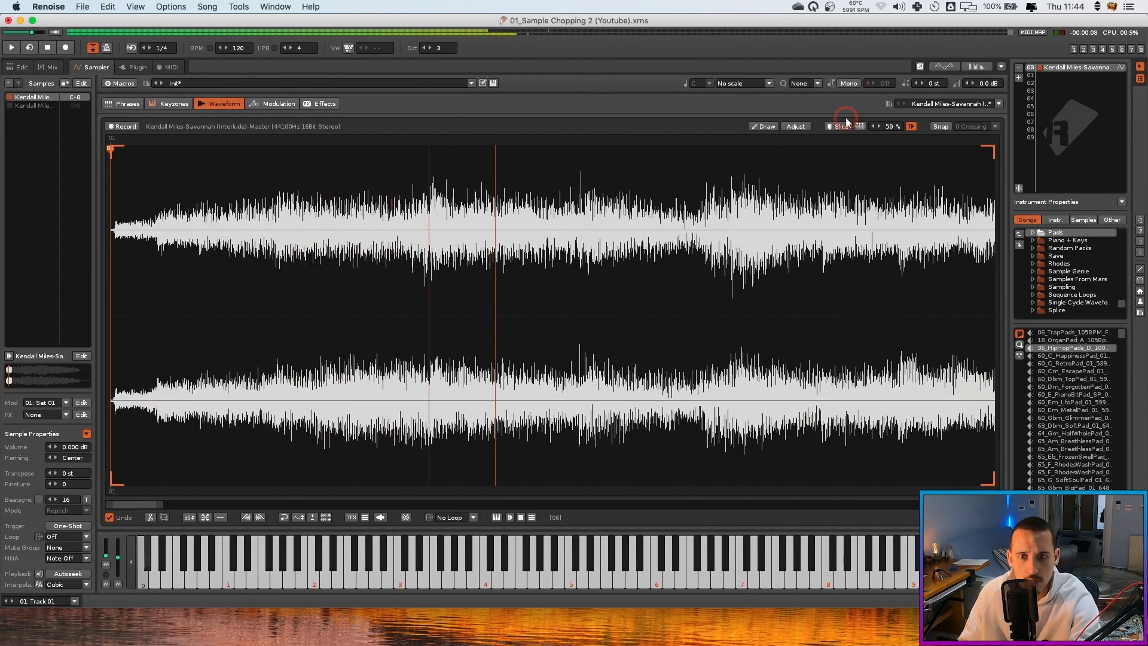
{"action": "left_click", "coordinate": [432, 213]}
{"action": "double_click", "coordinate": [431, 209]}
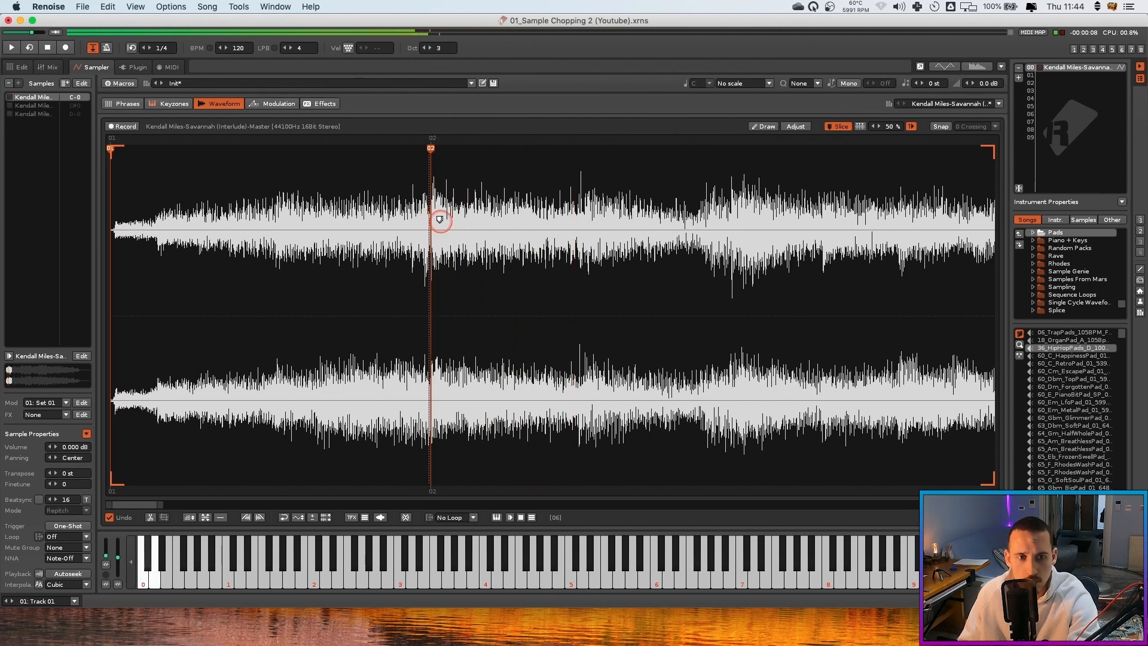
{"action": "left_click", "coordinate": [431, 149]}
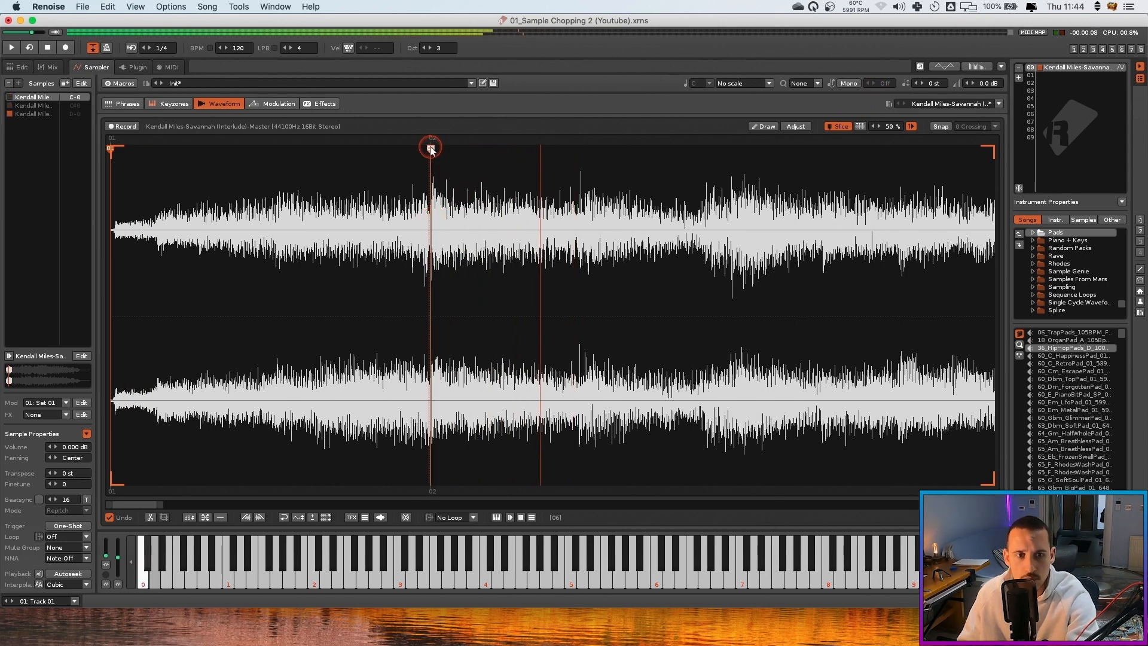
Add the third and fourth slice markers on the following transients, play them, and nudge the fourth onto its attack
{"action": "double_click", "coordinate": [581, 222]}
{"action": "left_click", "coordinate": [581, 149]}
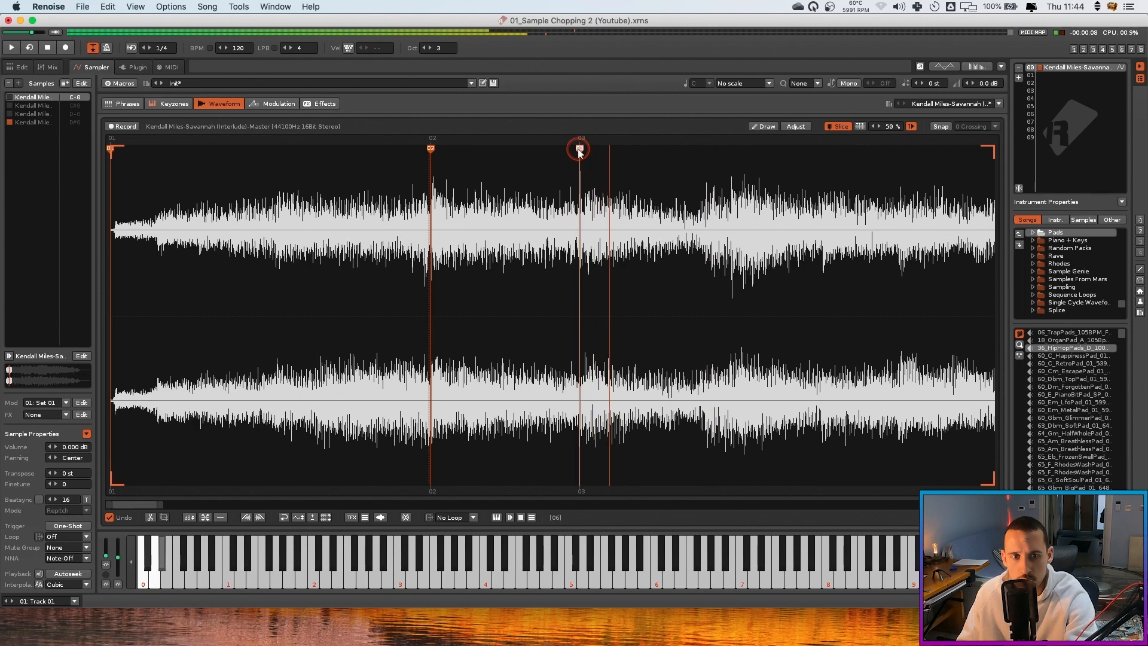
{"action": "double_click", "coordinate": [697, 225]}
{"action": "scroll", "coordinate": [717, 240], "scroll_direction": "down", "scroll_amount": 12}
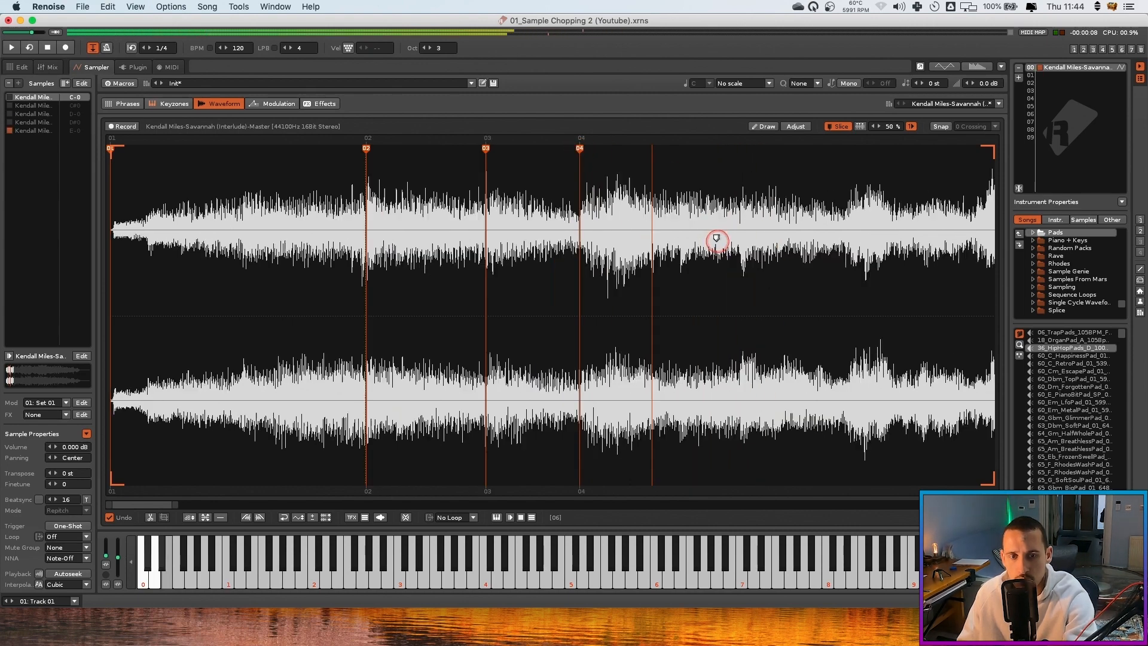
{"action": "scroll", "coordinate": [154, 223], "scroll_direction": "up", "scroll_amount": 4}
{"action": "scroll", "coordinate": [154, 223], "scroll_direction": "up", "scroll_amount": 4}
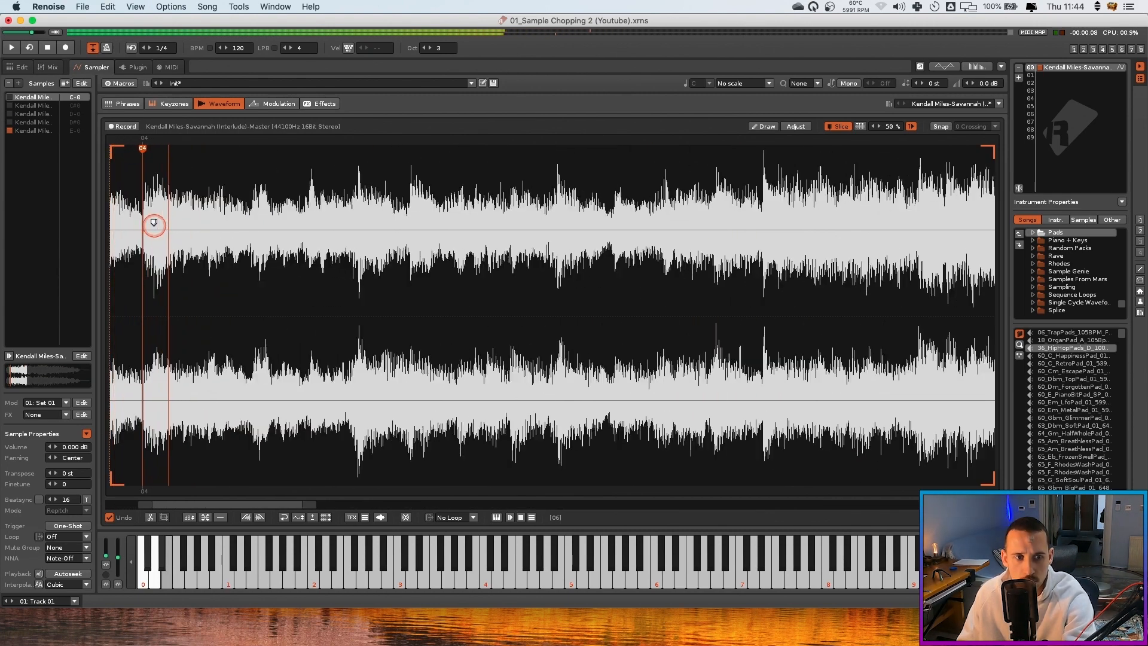
{"action": "left_click", "coordinate": [136, 149]}
{"action": "left_click_drag", "start_coordinate": [137, 149], "coordinate": [140, 149]}
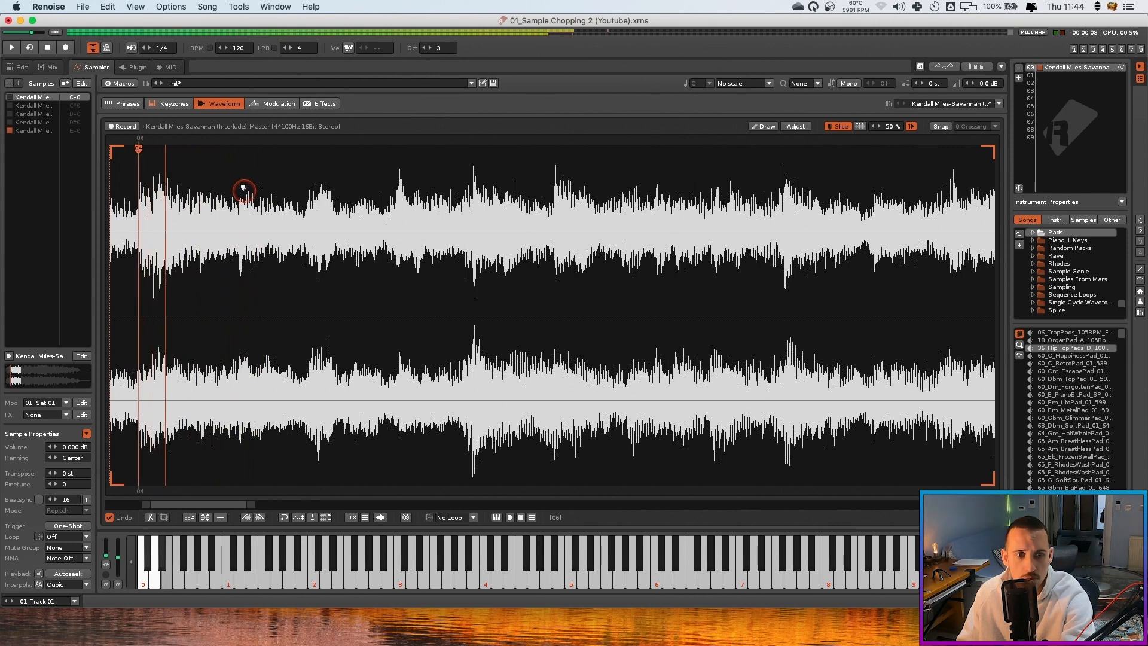
Place the fifth to tenth slice markers on successive transients, fine-adjusting the sixth and the tenth
{"action": "left_click", "coordinate": [239, 208]}
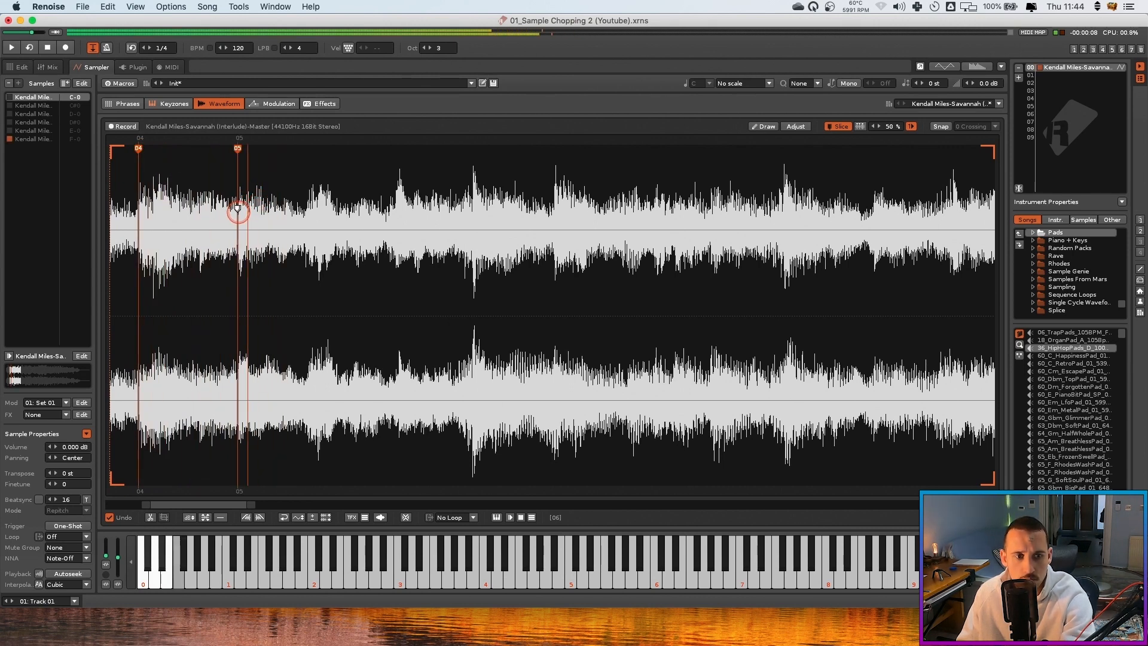
{"action": "left_click", "coordinate": [305, 212]}
{"action": "left_click_drag", "start_coordinate": [302, 154], "coordinate": [307, 149]}
{"action": "left_click", "coordinate": [394, 178]}
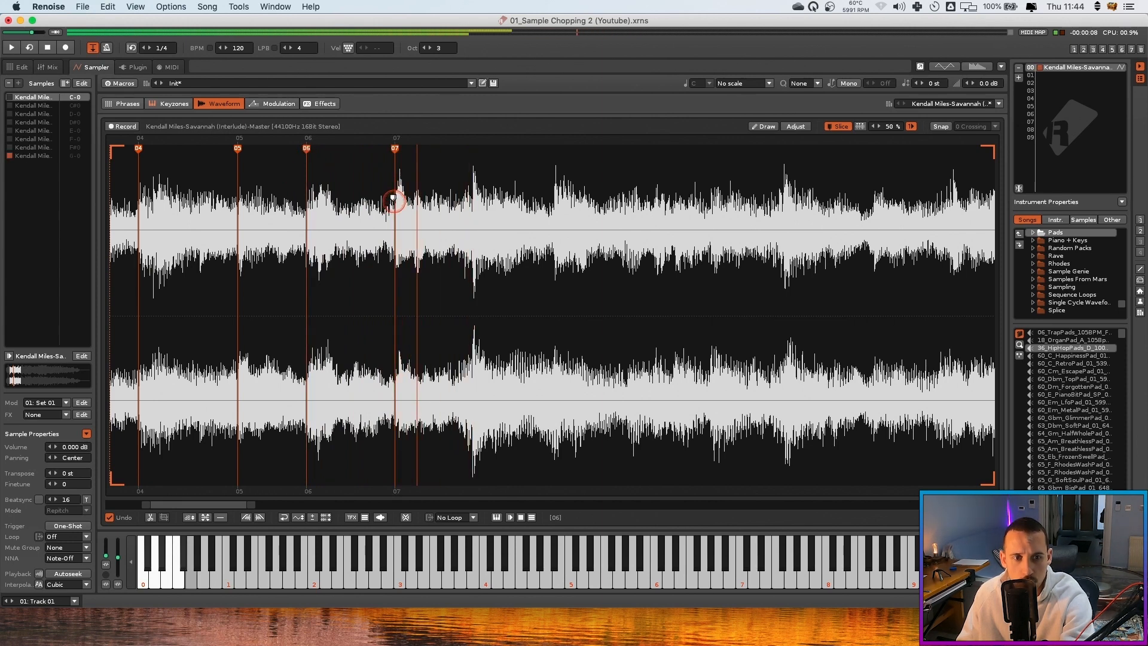
{"action": "left_click", "coordinate": [472, 200]}
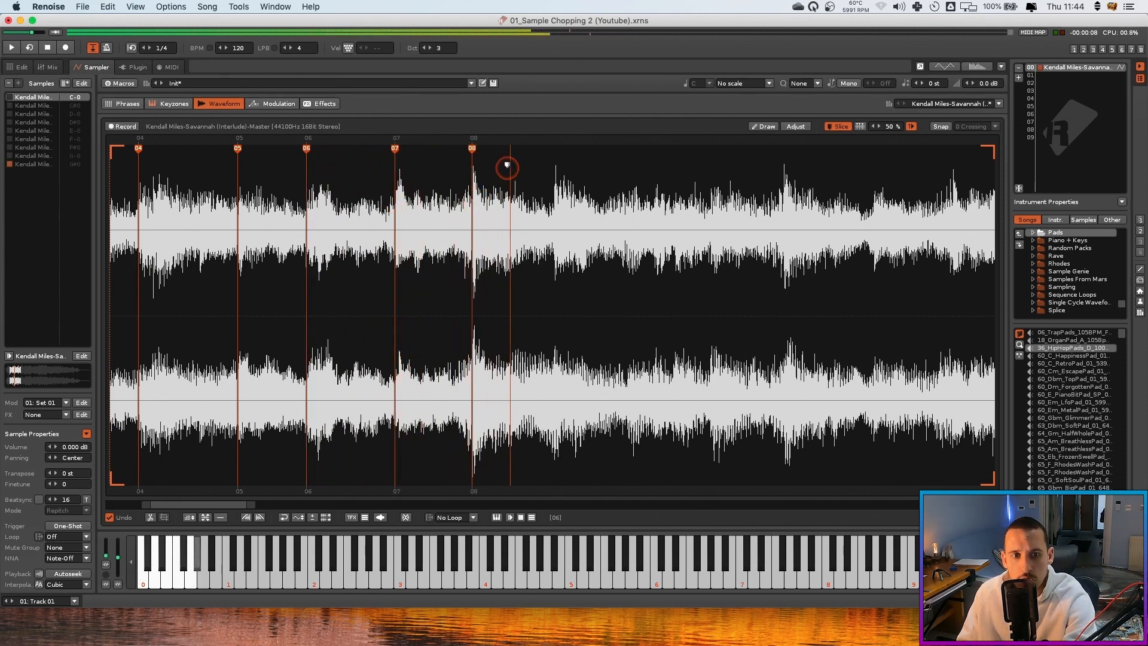
{"action": "left_click", "coordinate": [552, 206]}
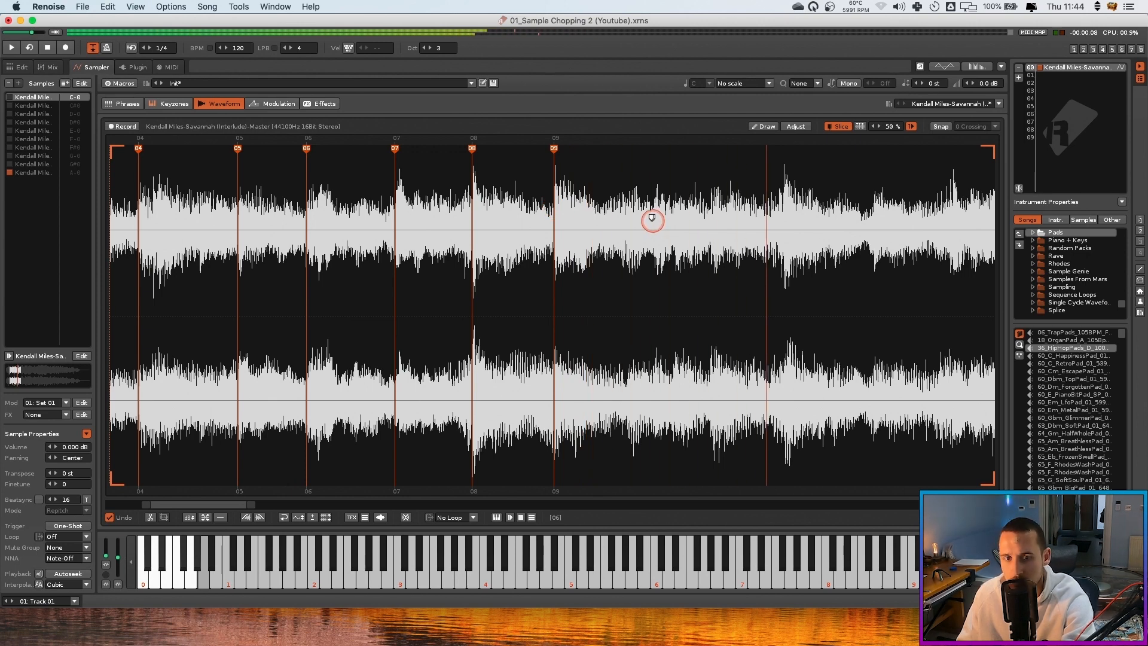
{"action": "left_click", "coordinate": [781, 202]}
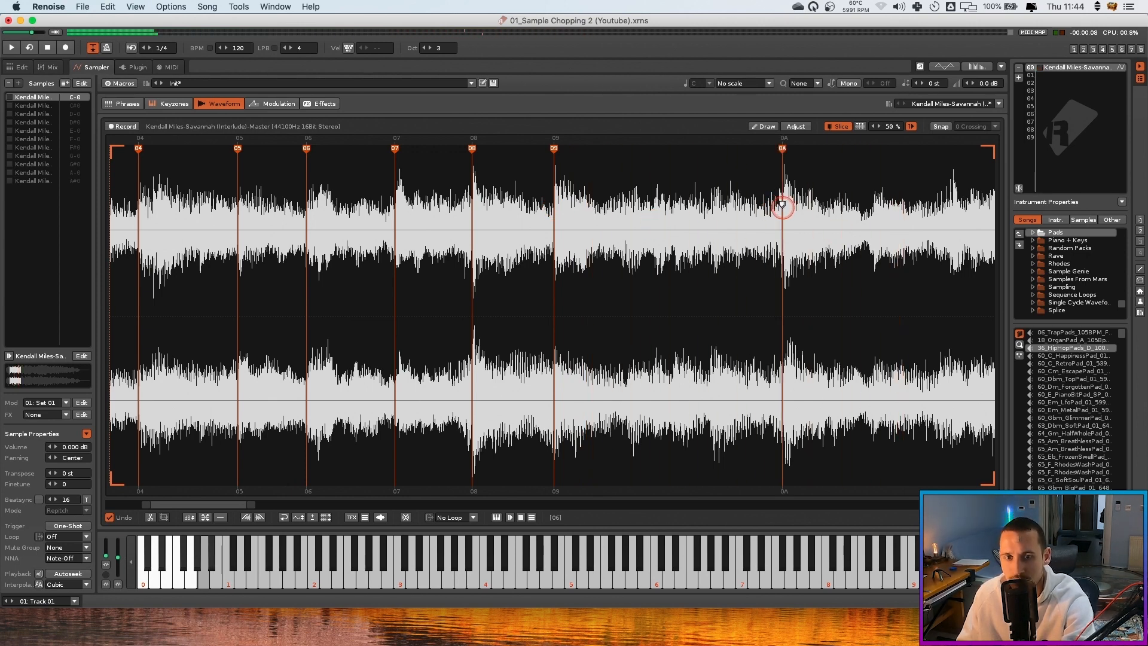
{"action": "left_click_drag", "start_coordinate": [783, 148], "coordinate": [785, 153]}
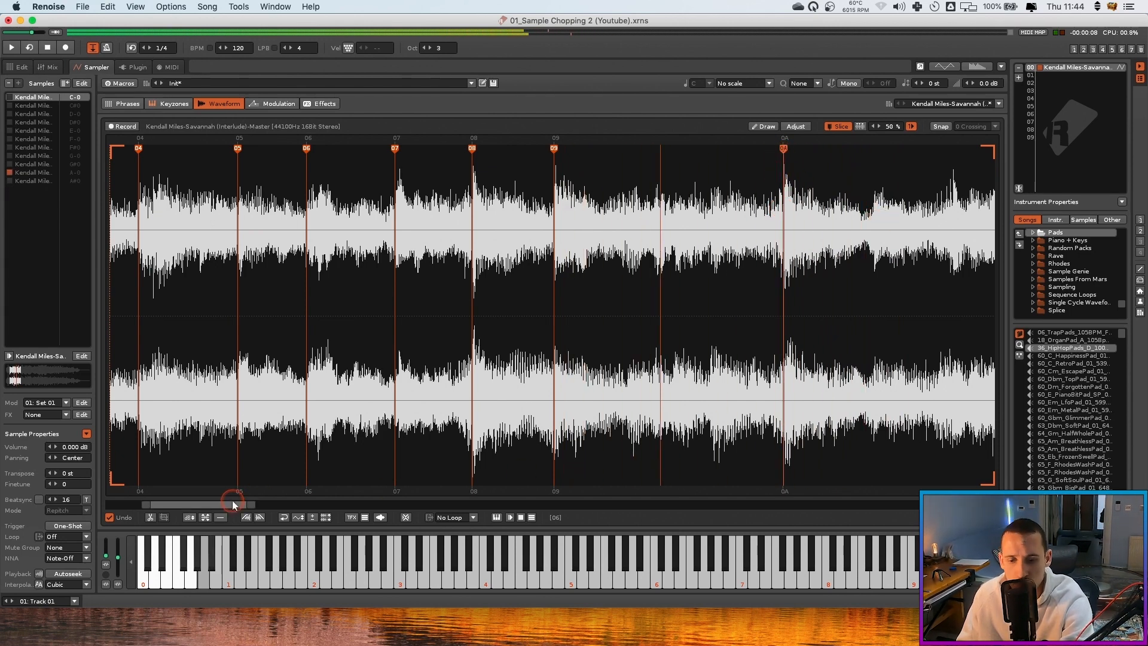
Add the eleventh, twelfth and thirteenth slice markers on the next three transients of the sample
{"action": "left_click_drag", "start_coordinate": [245, 504], "coordinate": [261, 504]}
{"action": "double_click", "coordinate": [743, 210]}
{"action": "double_click", "coordinate": [820, 202]}
{"action": "double_click", "coordinate": [901, 194]}
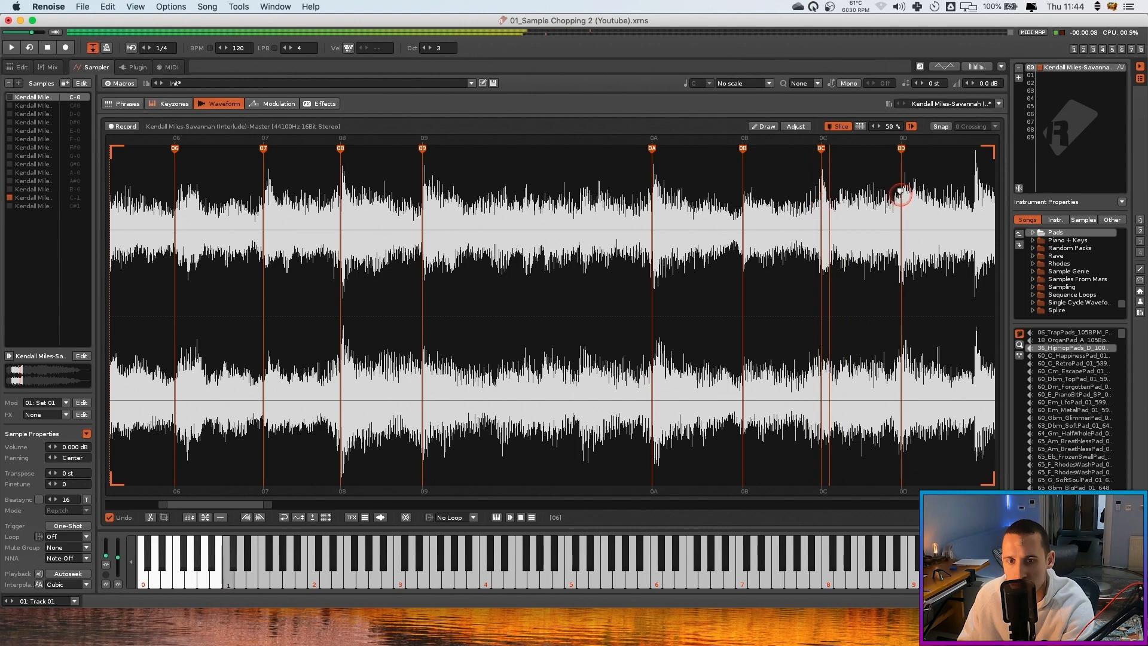
Add slice marker 0E on the strong transient that follows marker 0D
{"action": "scroll", "coordinate": [493, 262], "scroll_direction": "down", "scroll_amount": 4}
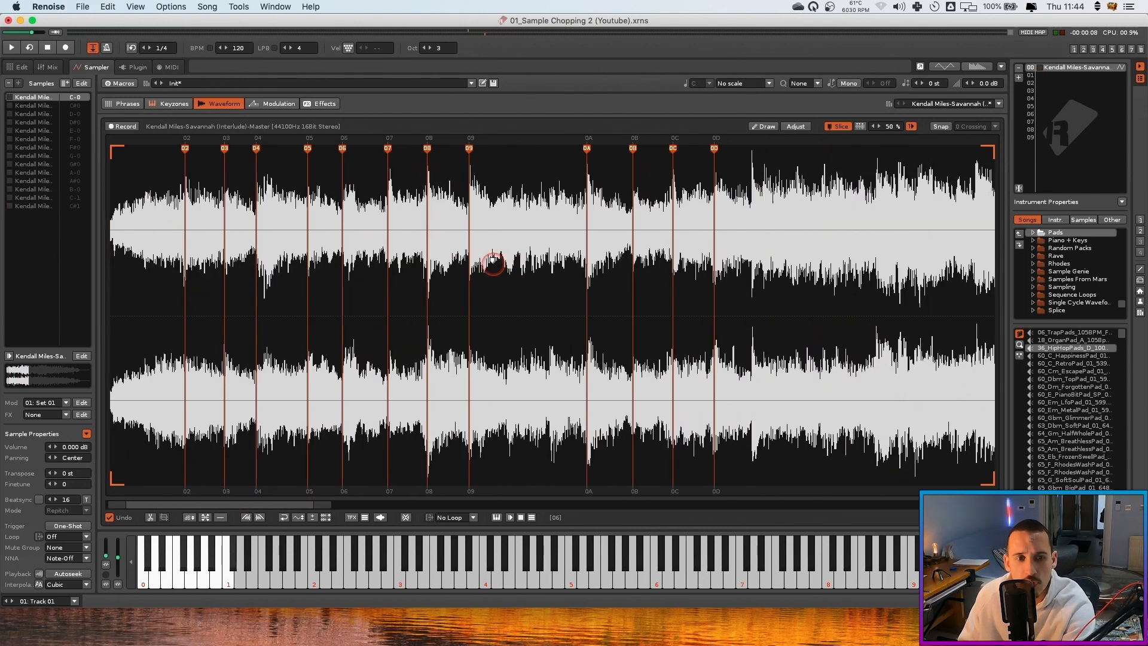
{"action": "scroll", "coordinate": [808, 217], "scroll_direction": "up", "scroll_amount": 4}
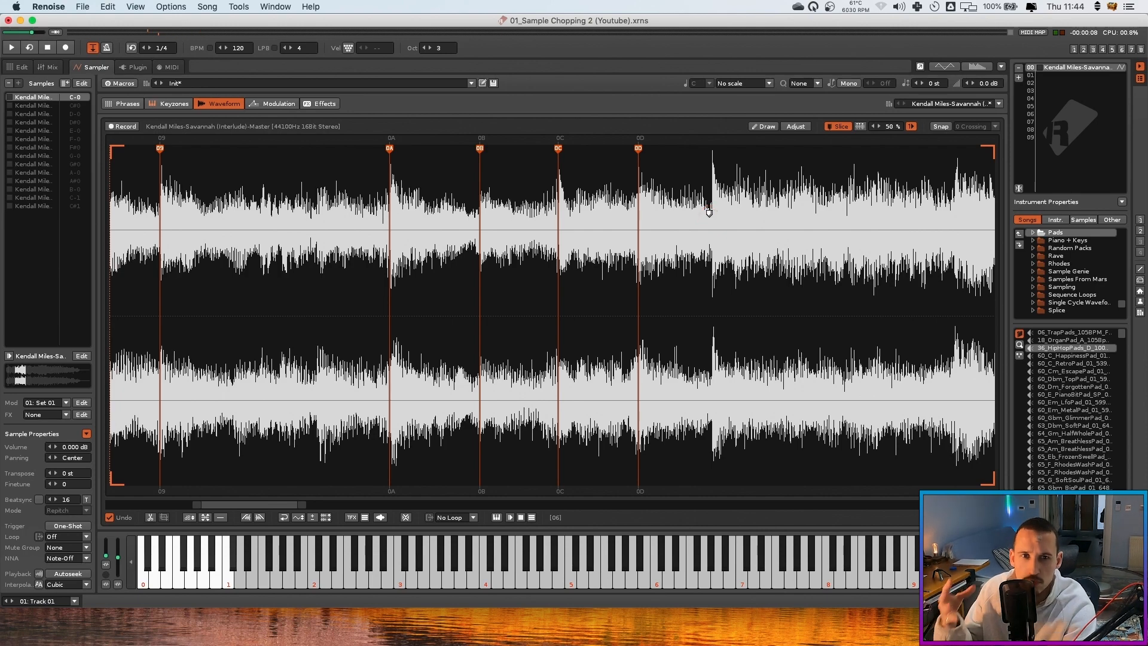
{"action": "scroll", "coordinate": [697, 206], "scroll_direction": "up", "scroll_amount": 4}
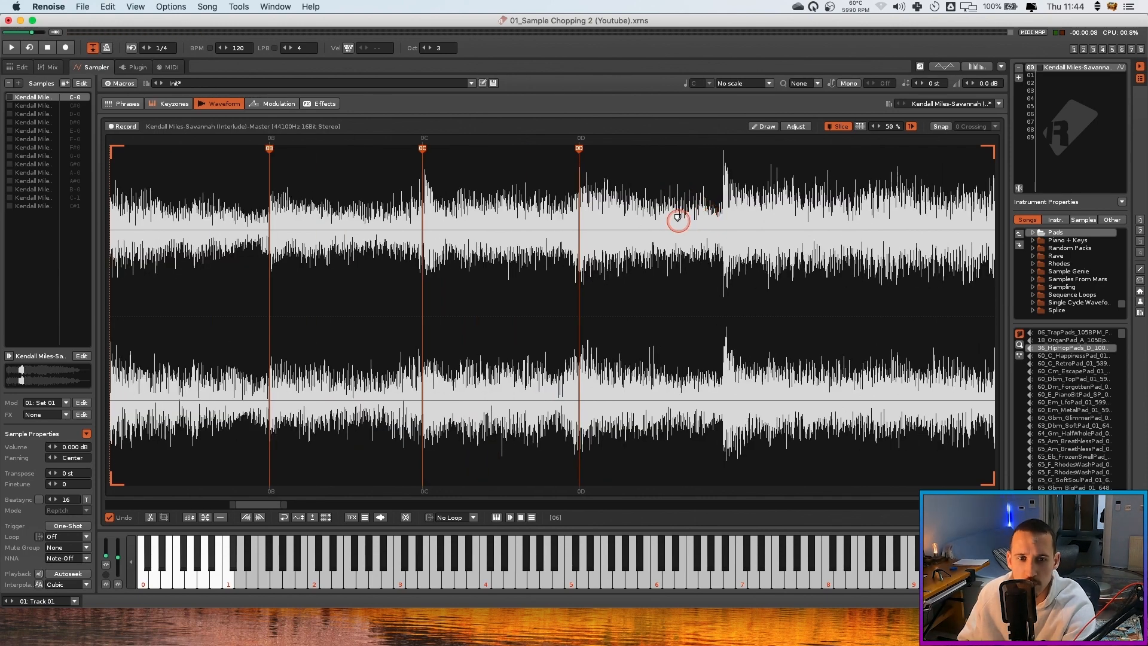
{"action": "left_click", "coordinate": [725, 206]}
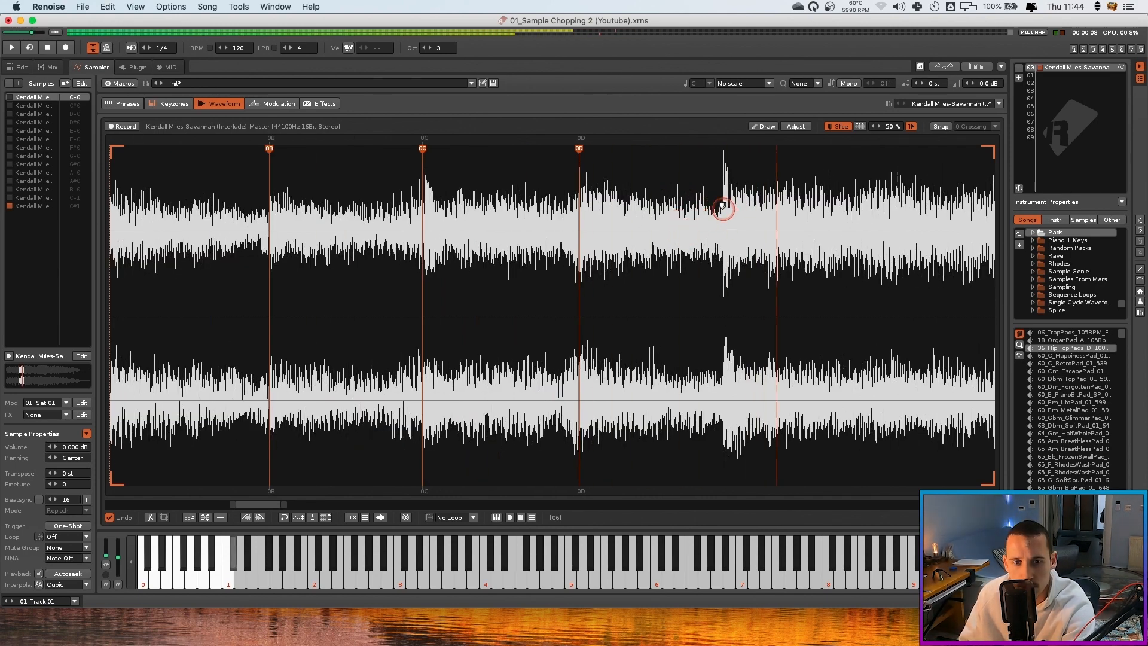
Add slice markers 14, 15 and 16 on the successive transients after marker 13
{"action": "left_click_drag", "start_coordinate": [299, 505], "coordinate": [332, 505]}
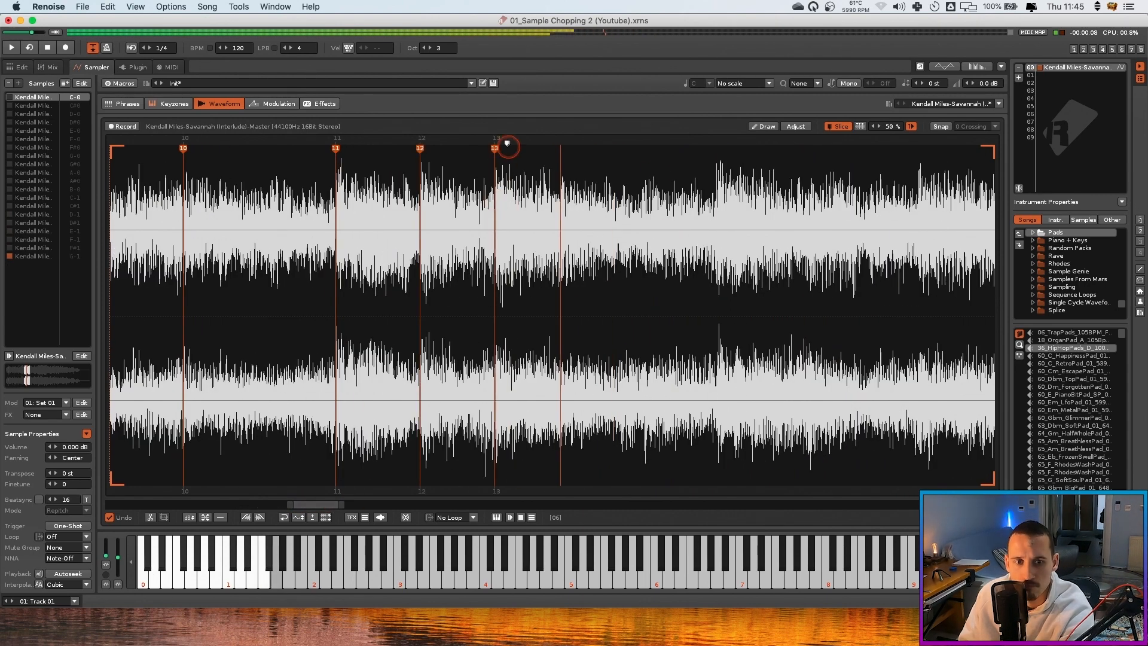
{"action": "left_click", "coordinate": [718, 203]}
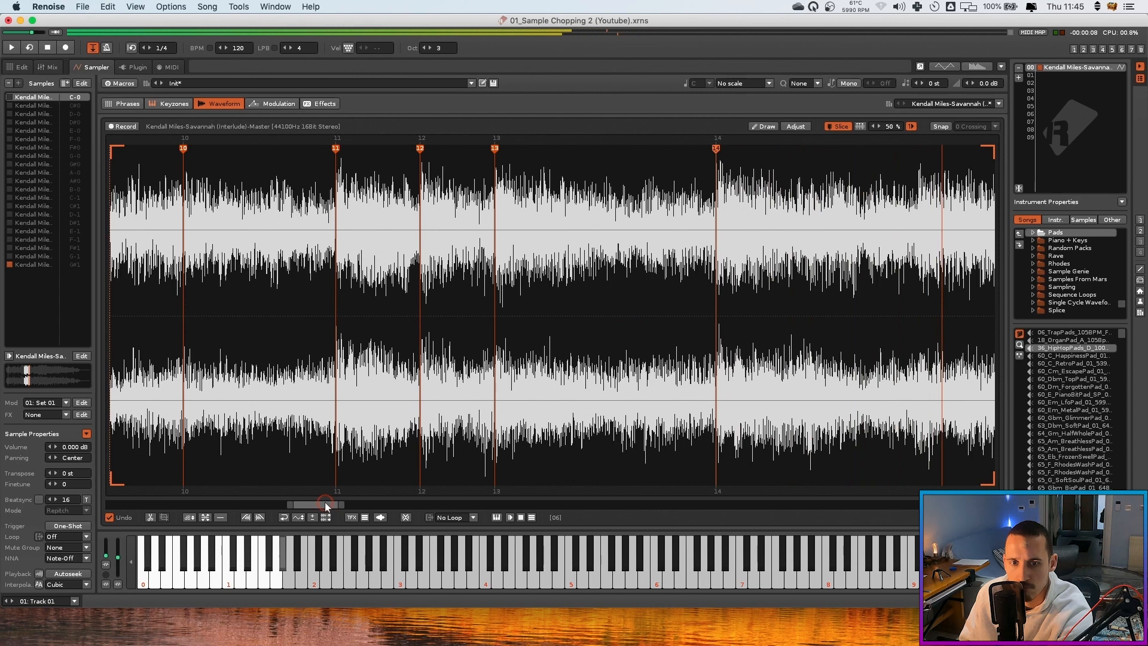
{"action": "left_click_drag", "start_coordinate": [327, 504], "coordinate": [348, 504]}
{"action": "left_click", "coordinate": [612, 150]}
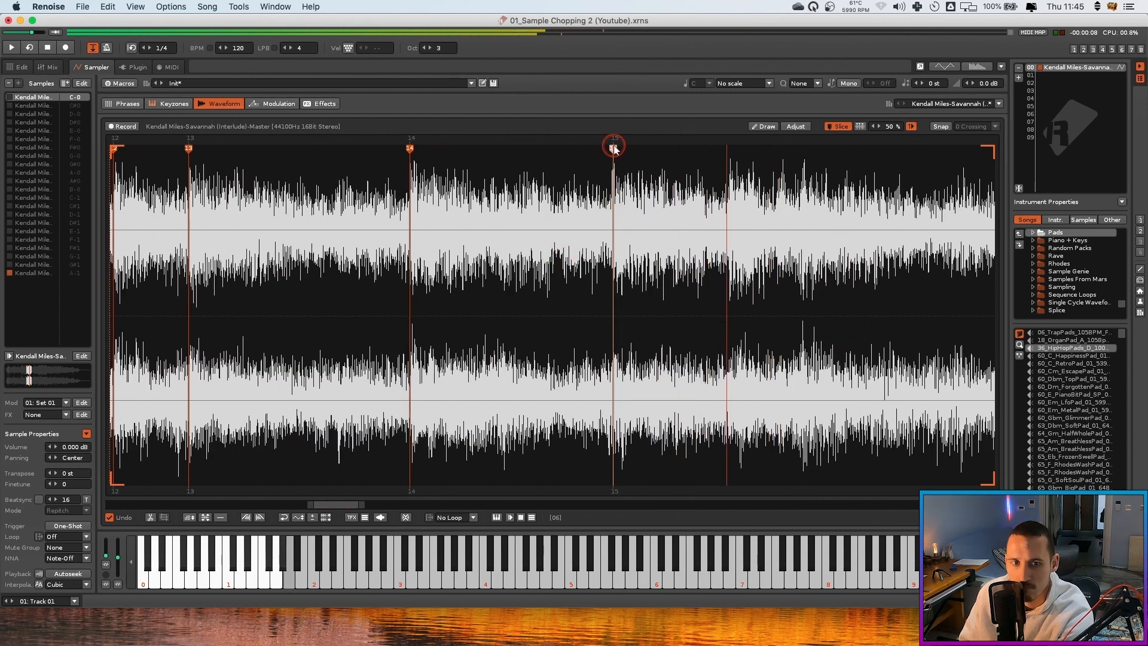
{"action": "left_click", "coordinate": [729, 201]}
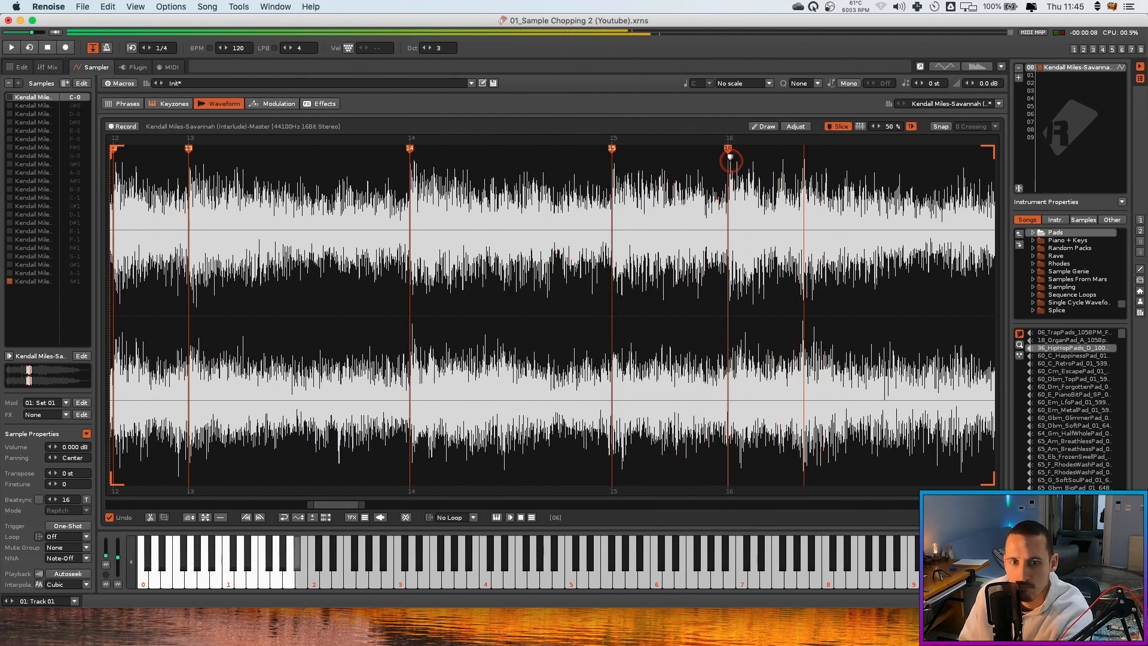
Place slice marker 24 and the markers following it on successive transients toward the sample's fading end
{"action": "left_click_drag", "start_coordinate": [331, 505], "coordinate": [379, 504]}
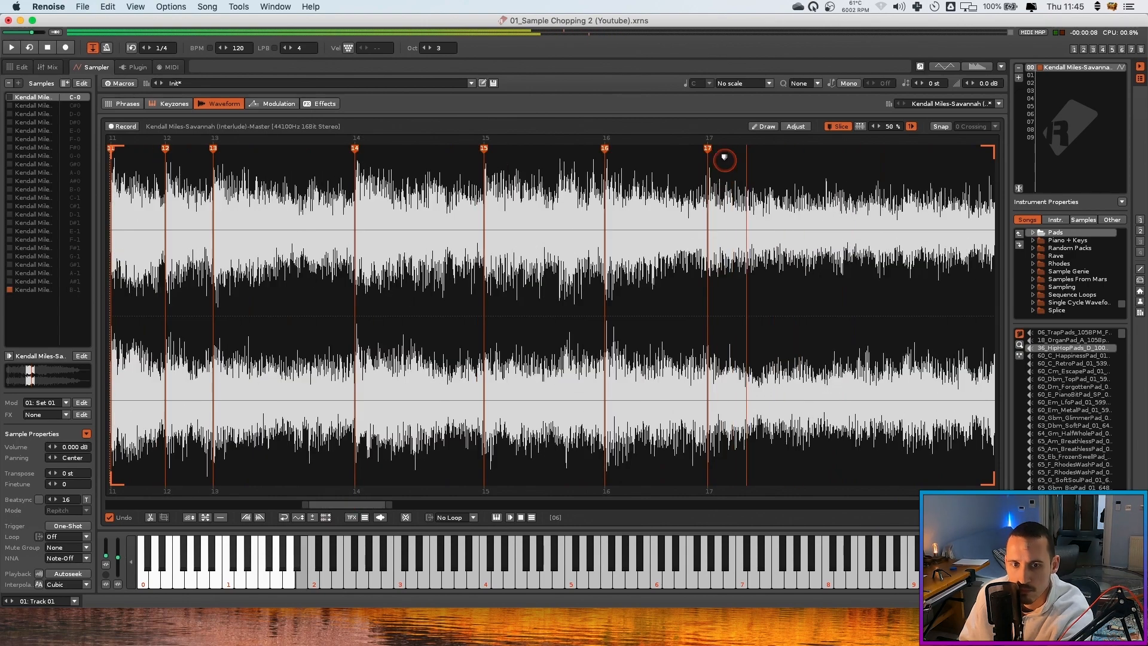
{"action": "left_click_drag", "start_coordinate": [336, 505], "coordinate": [362, 511]}
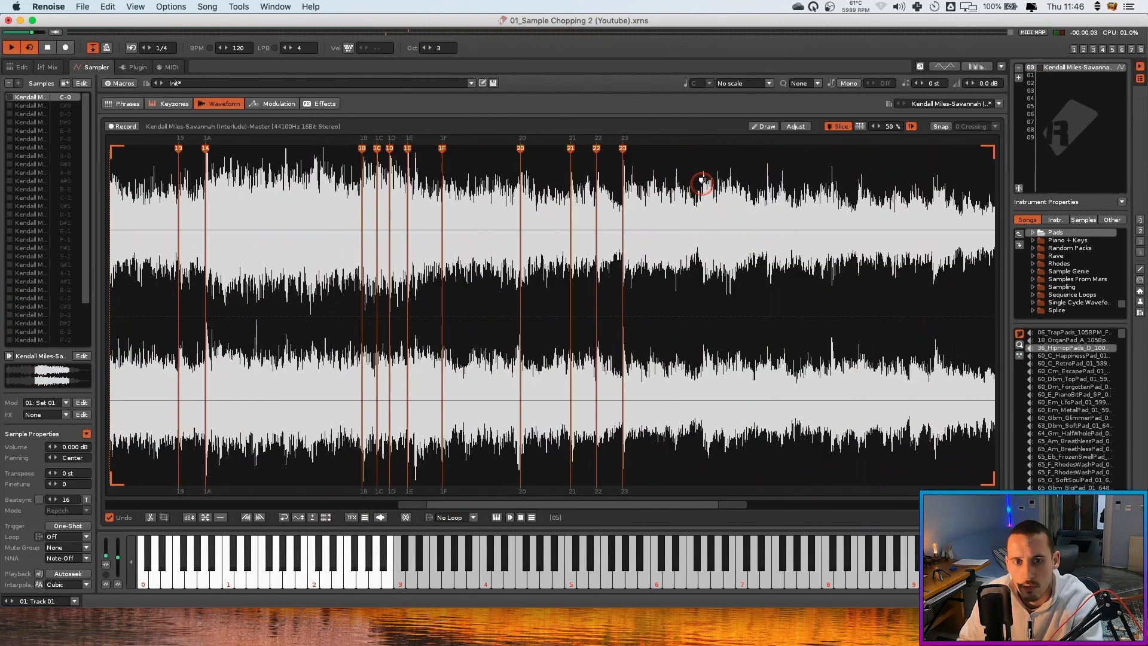
{"action": "left_click", "coordinate": [702, 181]}
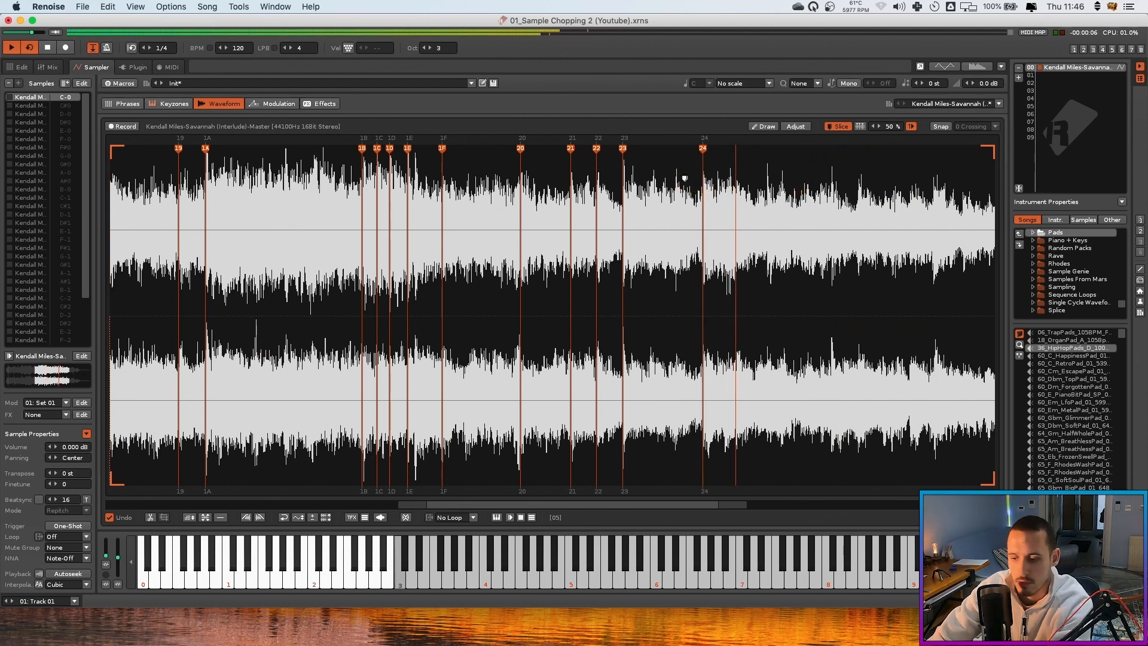
{"action": "right_click", "coordinate": [731, 204]}
{"action": "left_click", "coordinate": [731, 179]}
{"action": "left_click", "coordinate": [767, 192]}
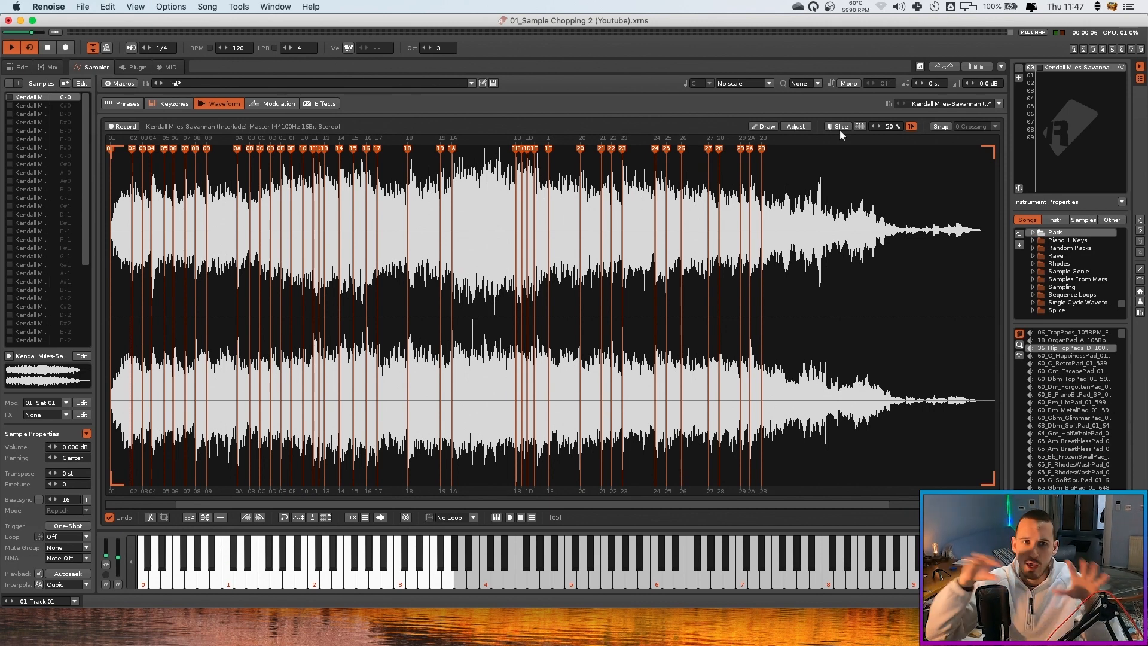
Switch to AudioFinder, bring up its BPM Tap Pad and place it over the Renoise waveform
{"action": "left_click", "coordinate": [862, 114]}
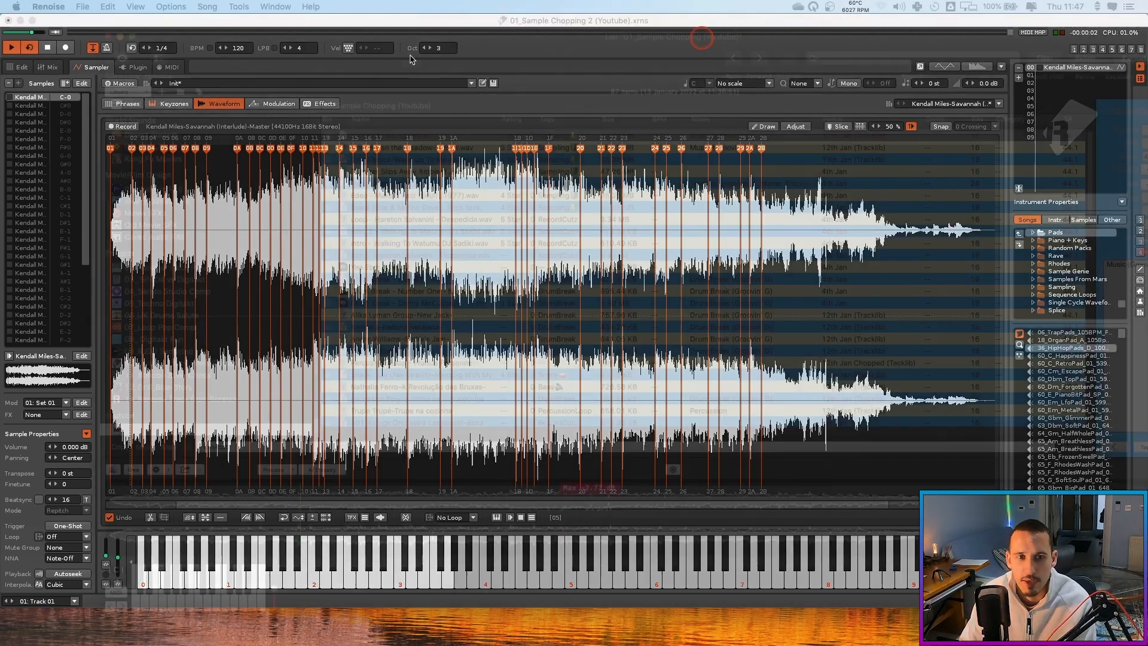
{"action": "left_click_drag", "start_coordinate": [700, 38], "coordinate": [327, 41]}
{"action": "left_click", "coordinate": [1124, 559]}
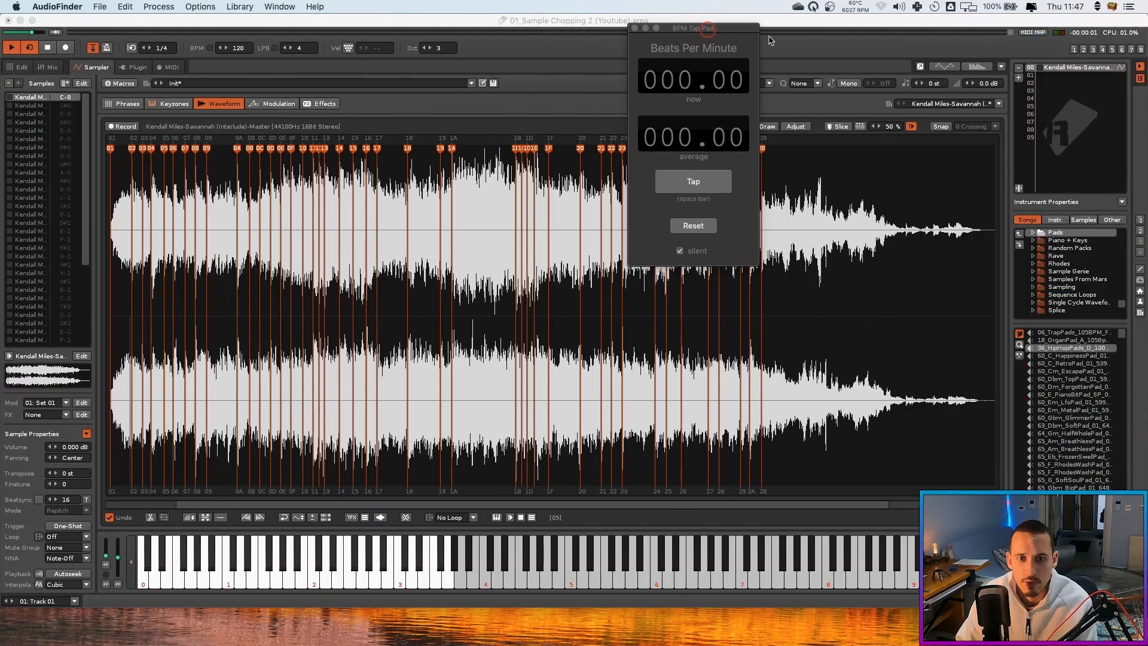
{"action": "left_click_drag", "start_coordinate": [707, 28], "coordinate": [750, 40]}
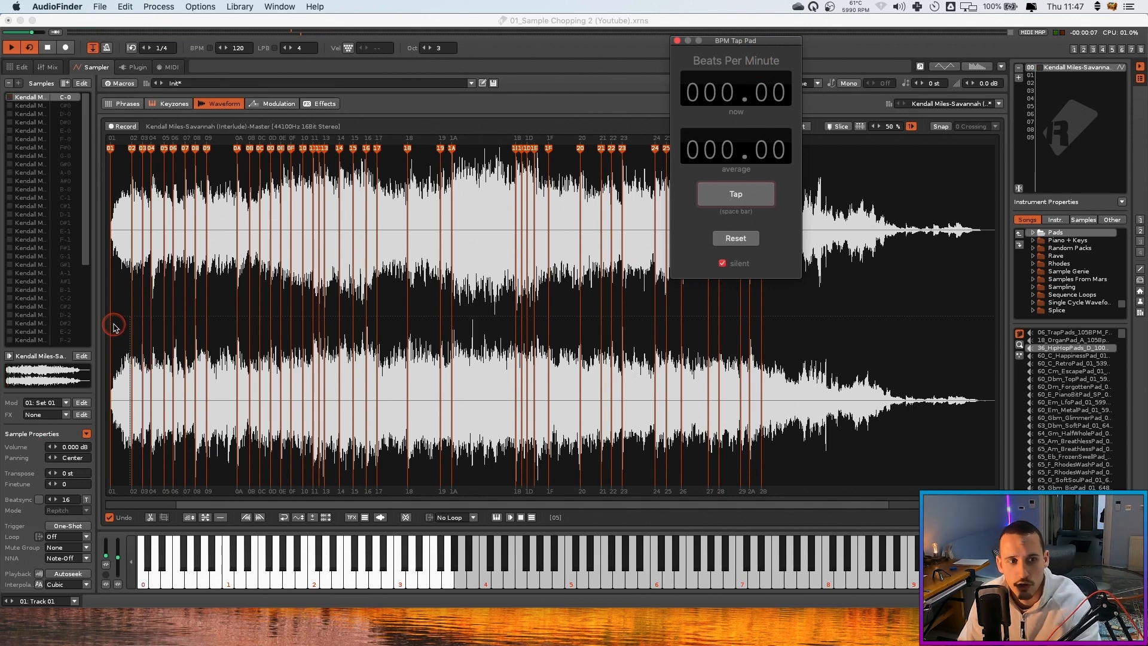
Tap along with the playing sample in the BPM Tap Pad to measure its original tempo
{"action": "left_click", "coordinate": [741, 197]}
{"action": "left_click", "coordinate": [741, 197]}
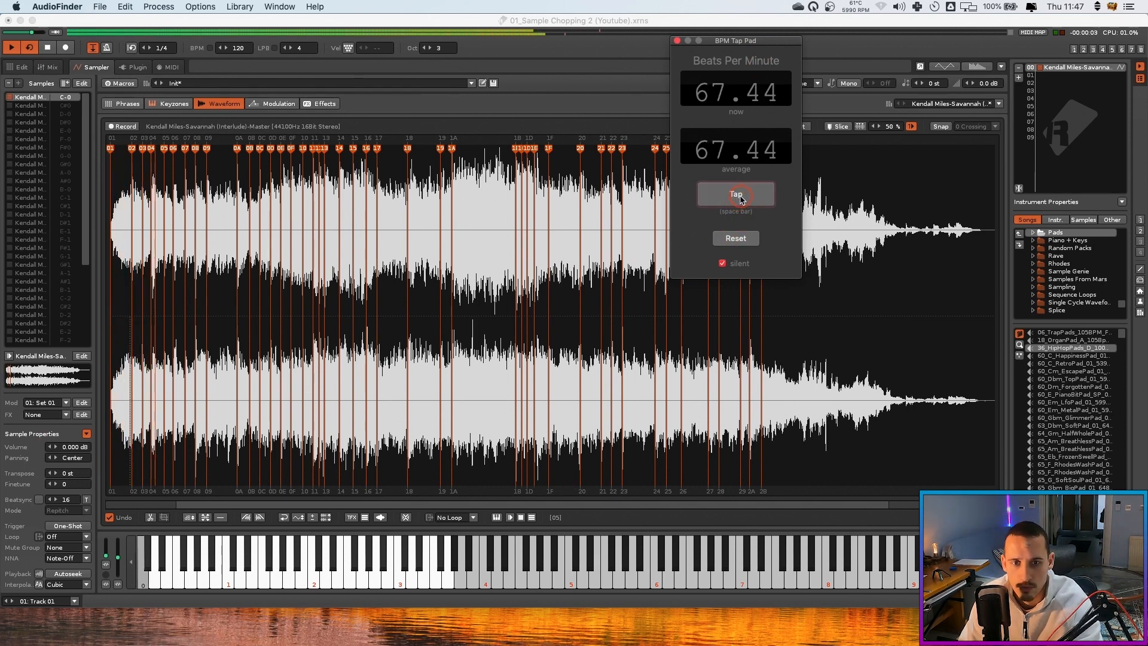
{"action": "left_click", "coordinate": [741, 197]}
{"action": "left_click", "coordinate": [742, 197]}
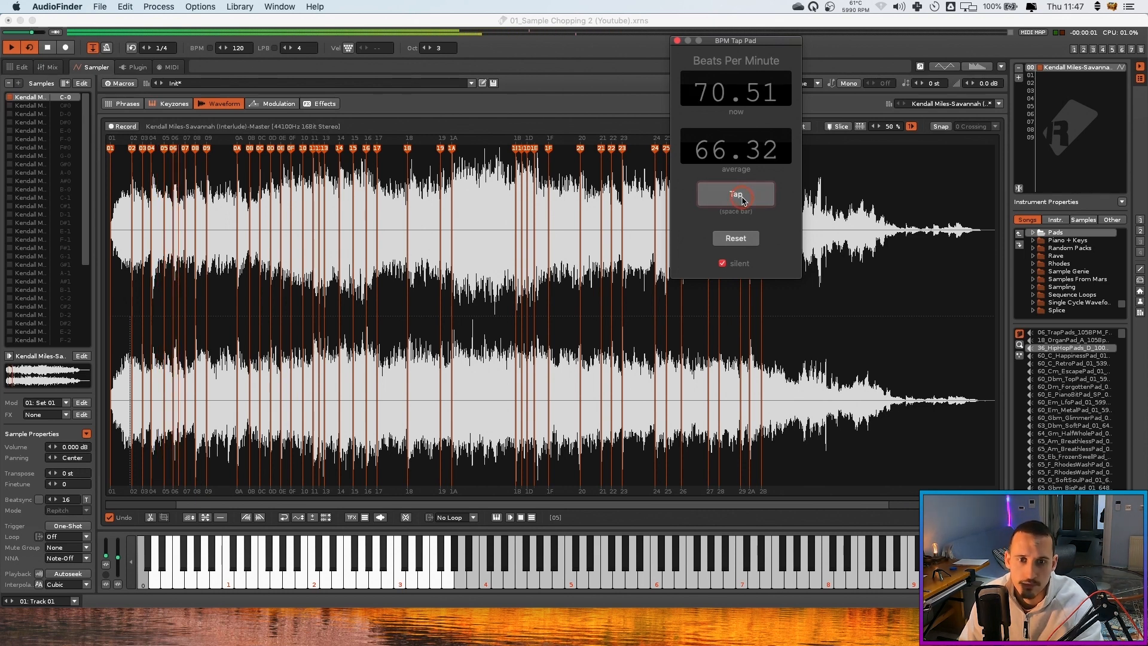
{"action": "left_click", "coordinate": [742, 197]}
{"action": "left_click", "coordinate": [742, 198]}
{"action": "left_click", "coordinate": [742, 198]}
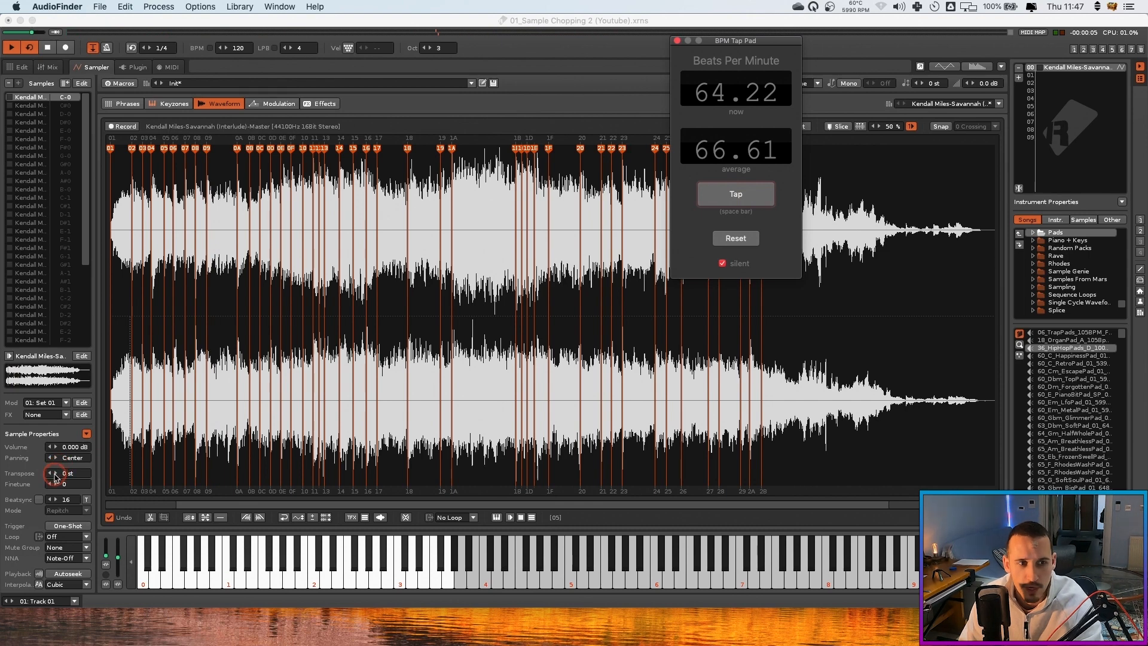
Transpose the slices up 3 semitones and the full Savannah sample up to 4 semitones
{"action": "left_click", "coordinate": [48, 299]}
{"action": "key", "text": "super+a"}
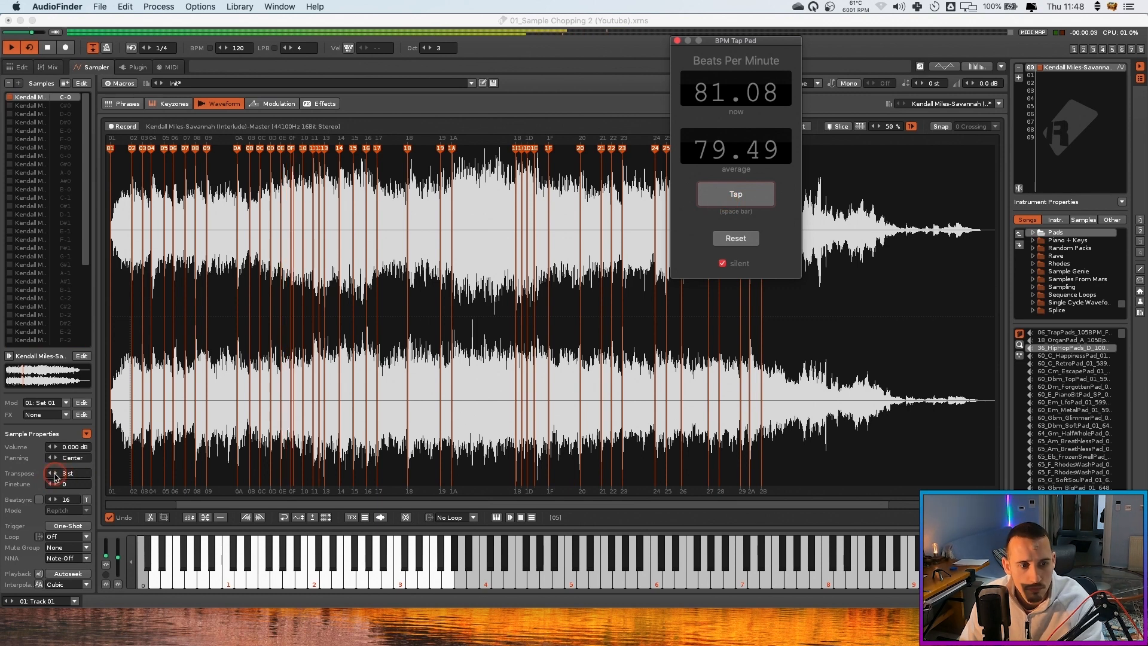
{"action": "left_click", "coordinate": [55, 474]}
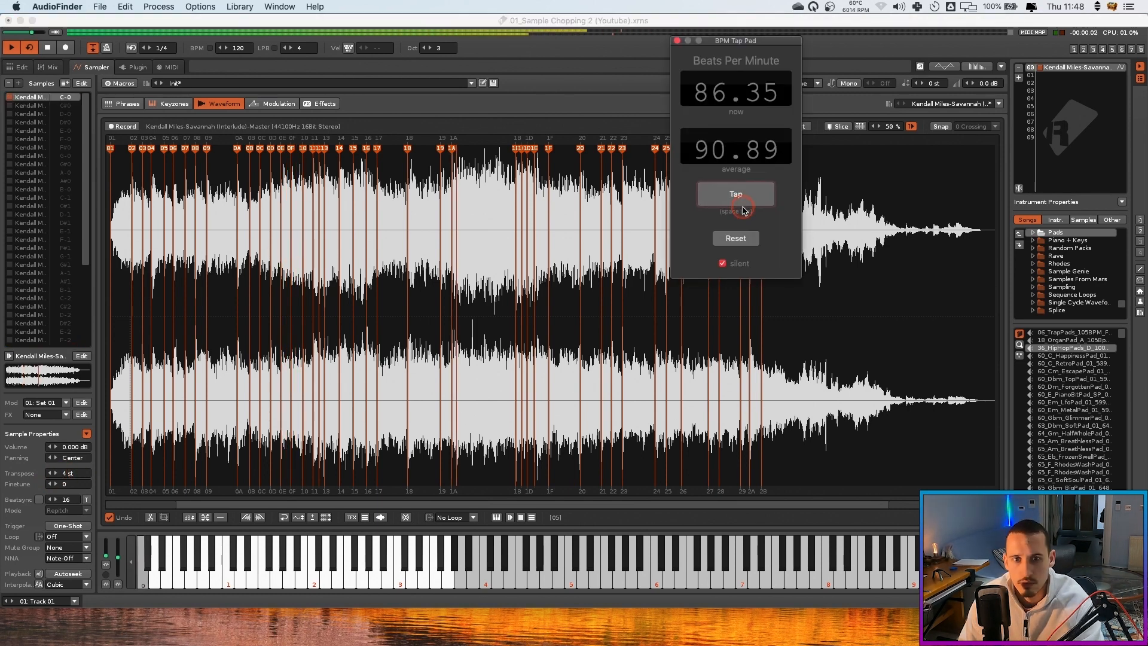
Measure the tempo of the transposed sample with the BPM Tap Pad and return to Renoise
{"action": "left_click", "coordinate": [742, 204]}
{"action": "left_click", "coordinate": [742, 204]}
{"action": "left_click", "coordinate": [741, 206]}
{"action": "left_click", "coordinate": [741, 210]}
{"action": "left_click", "coordinate": [740, 213]}
{"action": "left_click", "coordinate": [743, 198]}
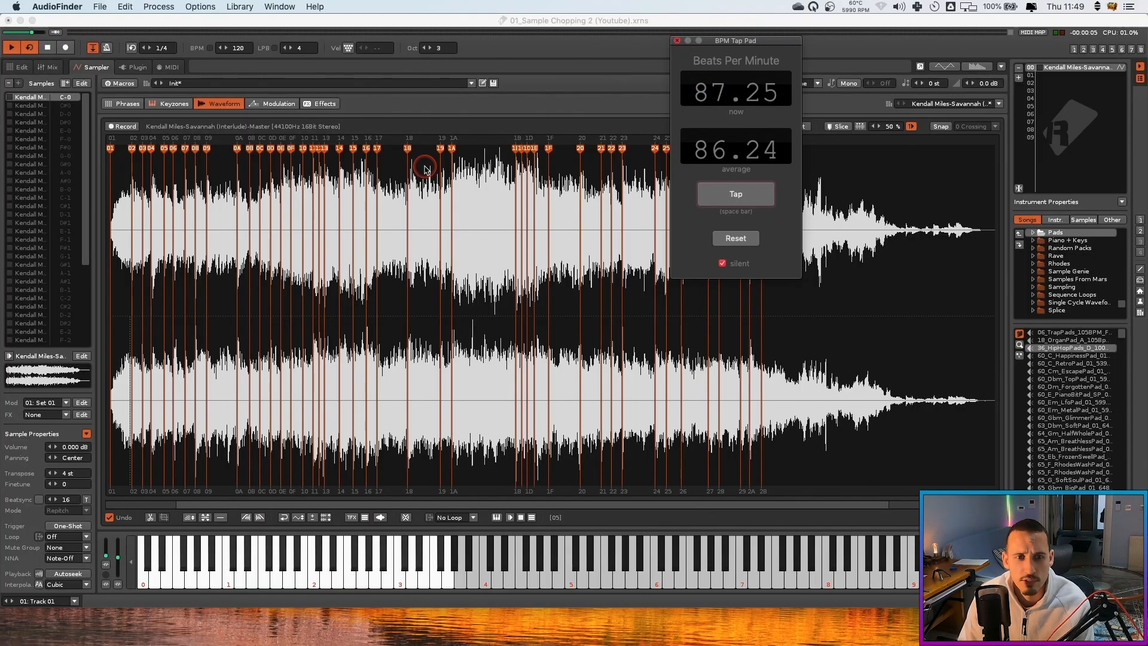
{"action": "left_click", "coordinate": [518, 173]}
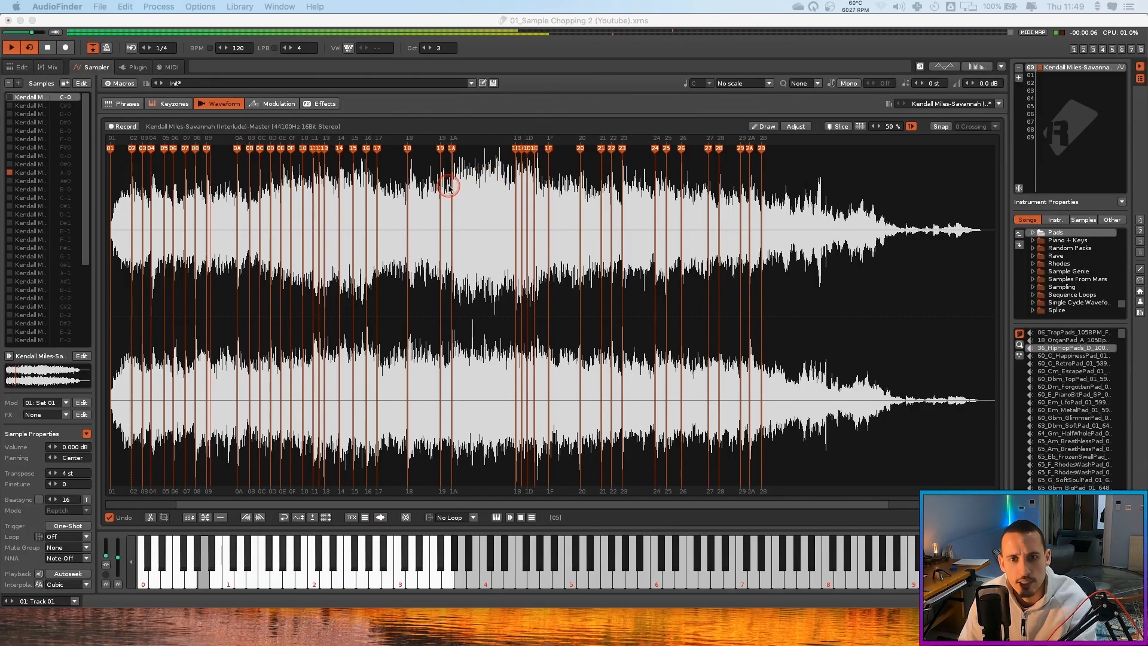
Make the instrument monophonic and set the full sample's trigger mode to One-Shot
{"action": "left_click", "coordinate": [848, 85]}
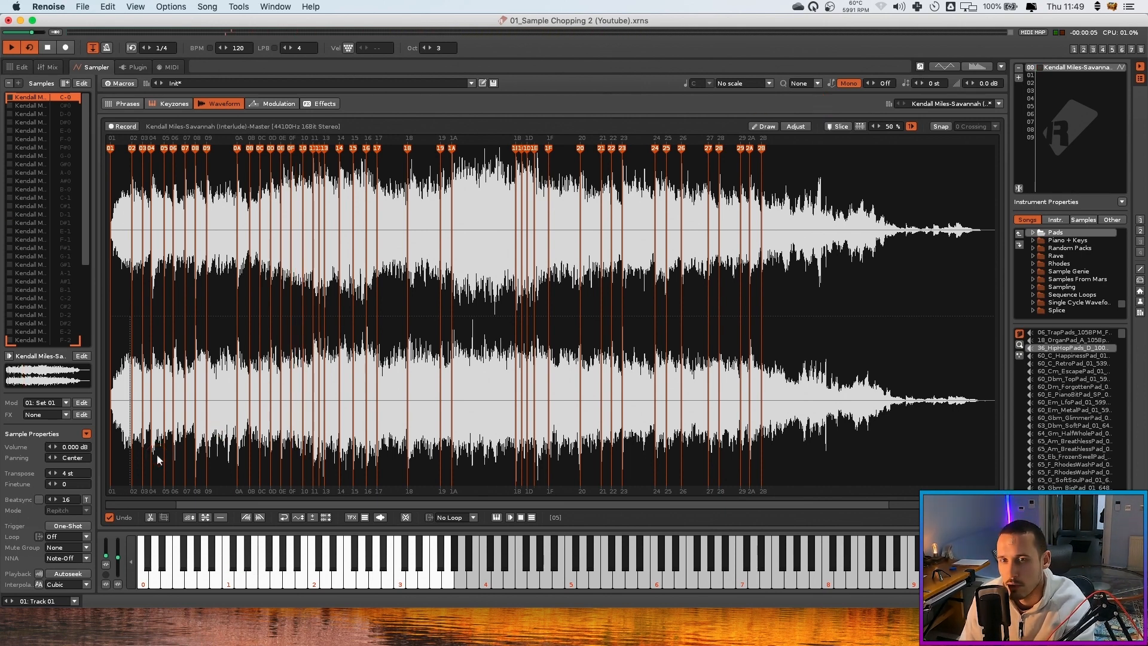
{"action": "left_click", "coordinate": [69, 528]}
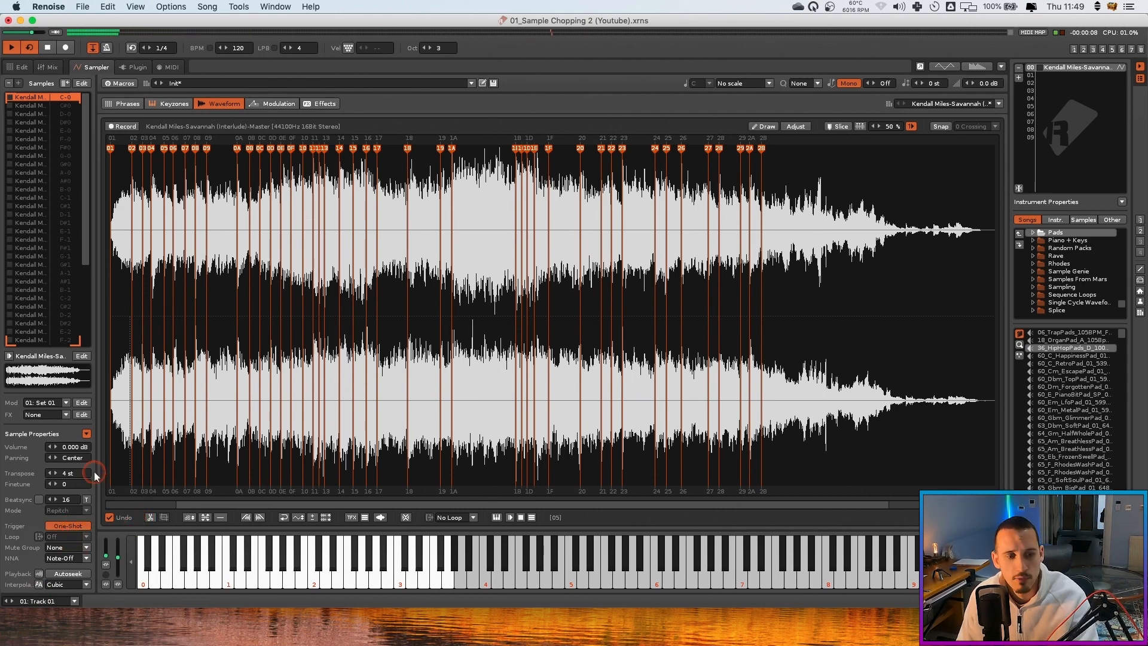
{"action": "left_click", "coordinate": [69, 526]}
Select all the slices in the sample list and enable the One-Shot trigger for them together
{"action": "left_click", "coordinate": [47, 272]}
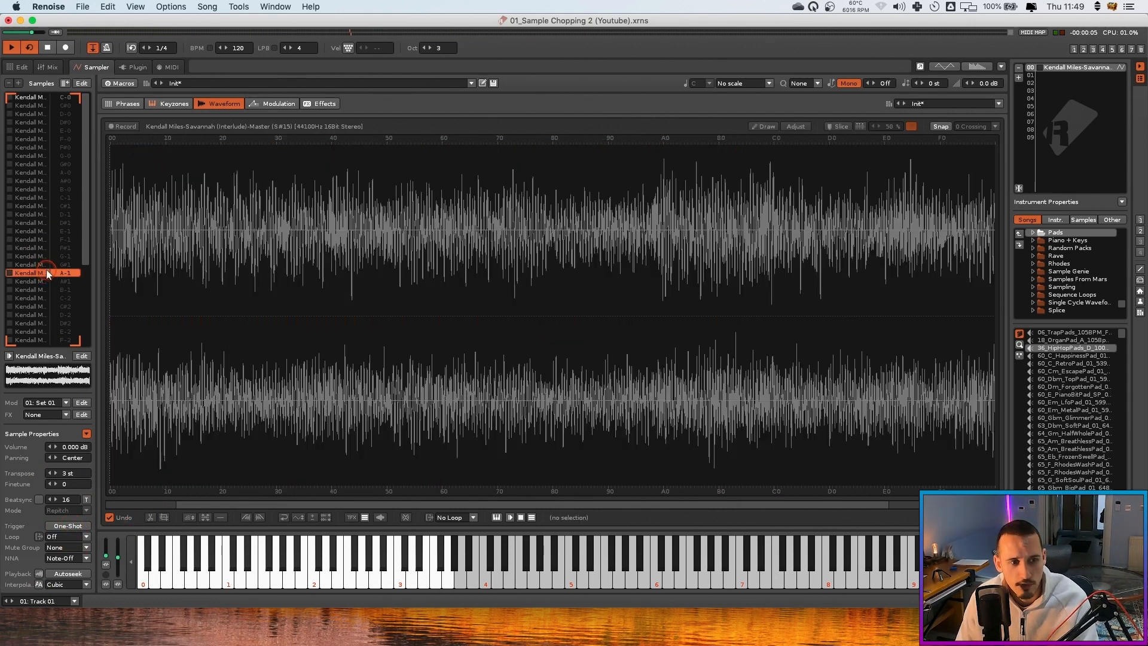
{"action": "key", "text": "super+a"}
{"action": "left_click", "coordinate": [37, 114]}
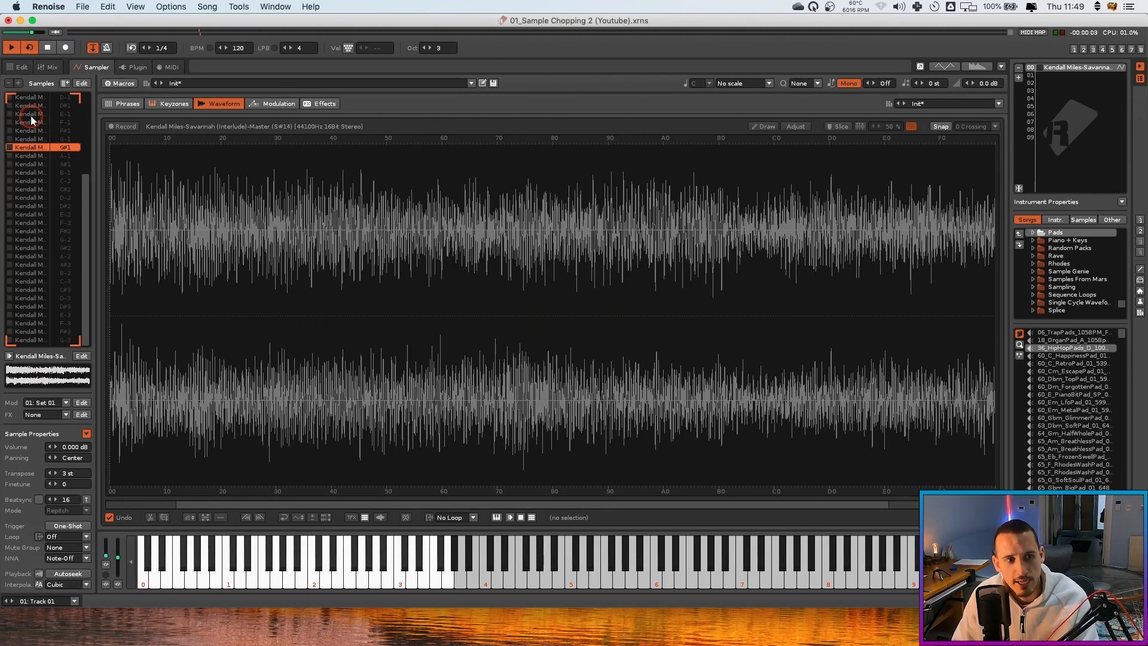
{"action": "key", "text": "super+a"}
{"action": "left_click", "coordinate": [69, 526]}
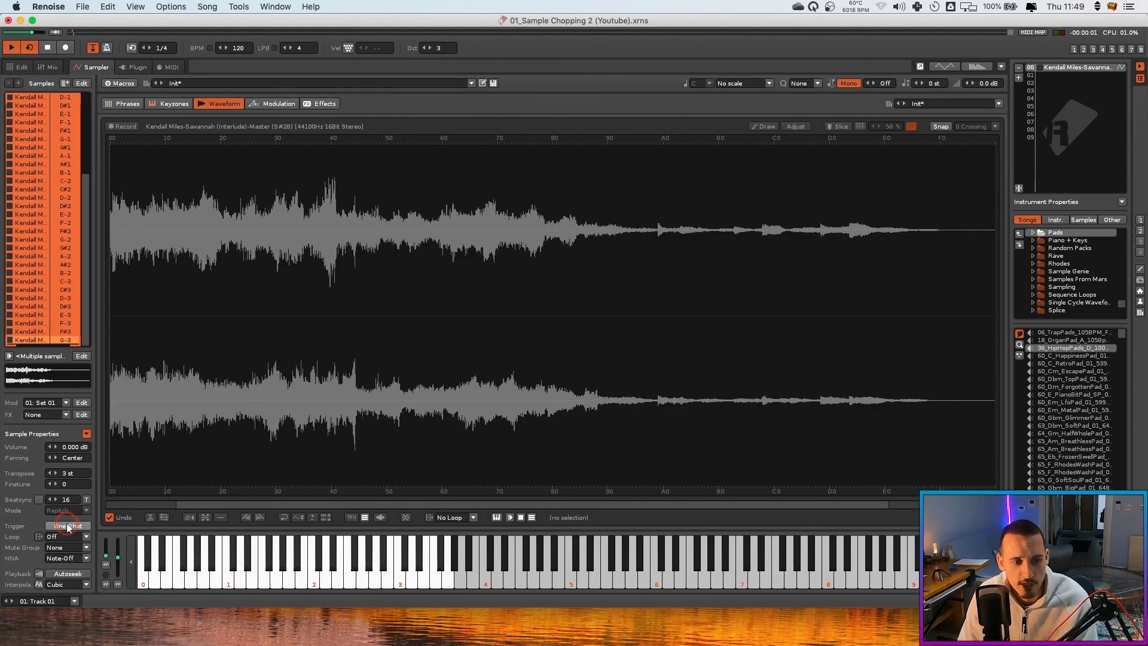
{"action": "left_click", "coordinate": [52, 225]}
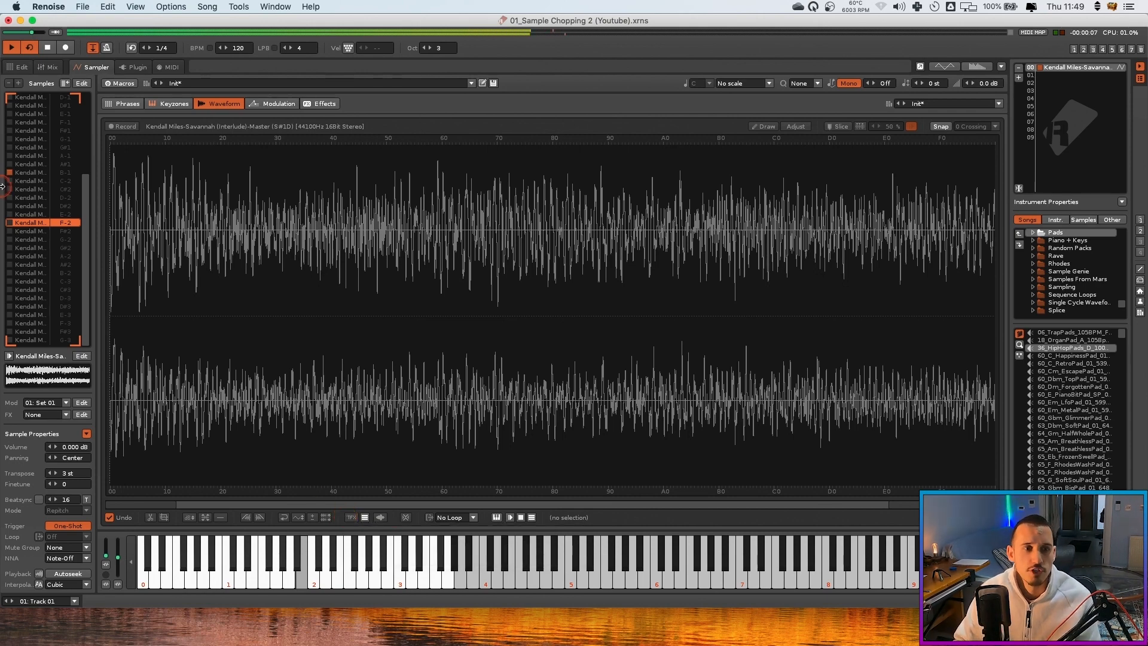
Check the pattern editor briefly, return to the sampler's waveform and stop the song playback
{"action": "left_click", "coordinate": [18, 67]}
{"action": "left_click", "coordinate": [96, 67]}
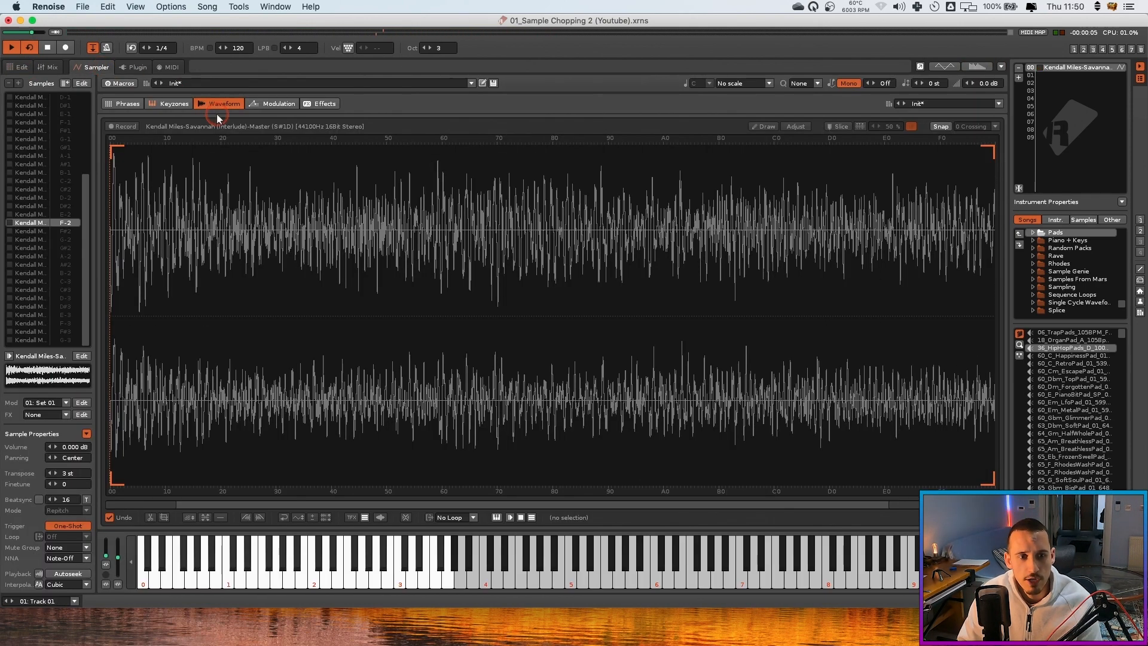
{"action": "key", "text": "space"}
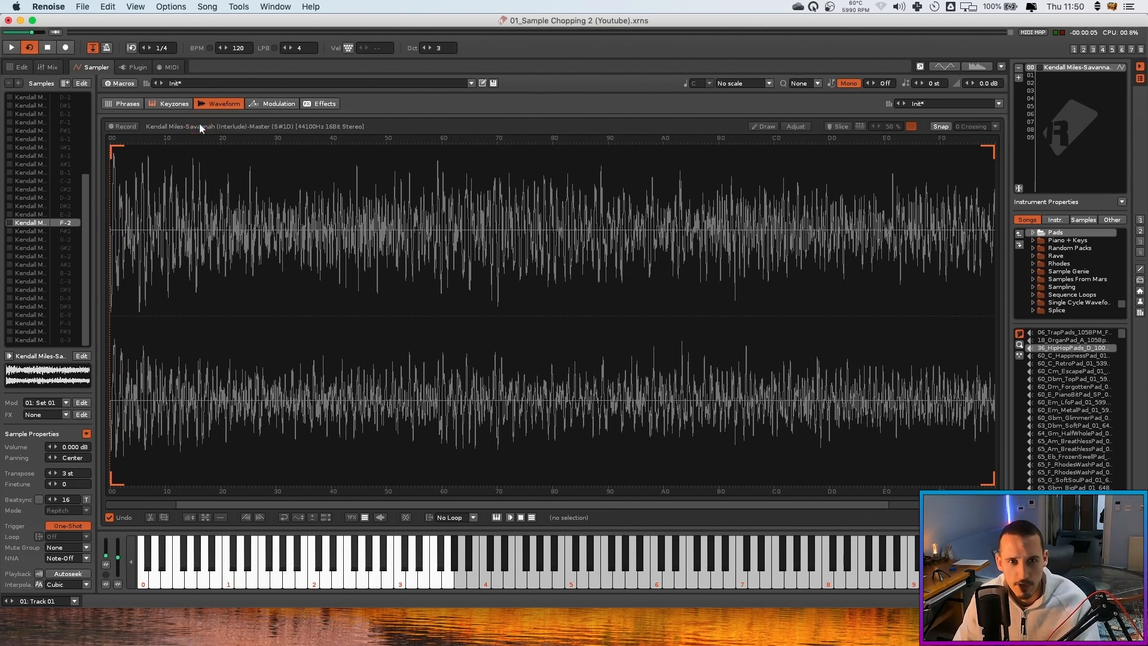
Compare playback of a slice in the full sample with stopping at the next slice marker switched off and on
{"action": "scroll", "coordinate": [28, 128], "scroll_direction": "up", "scroll_amount": 20}
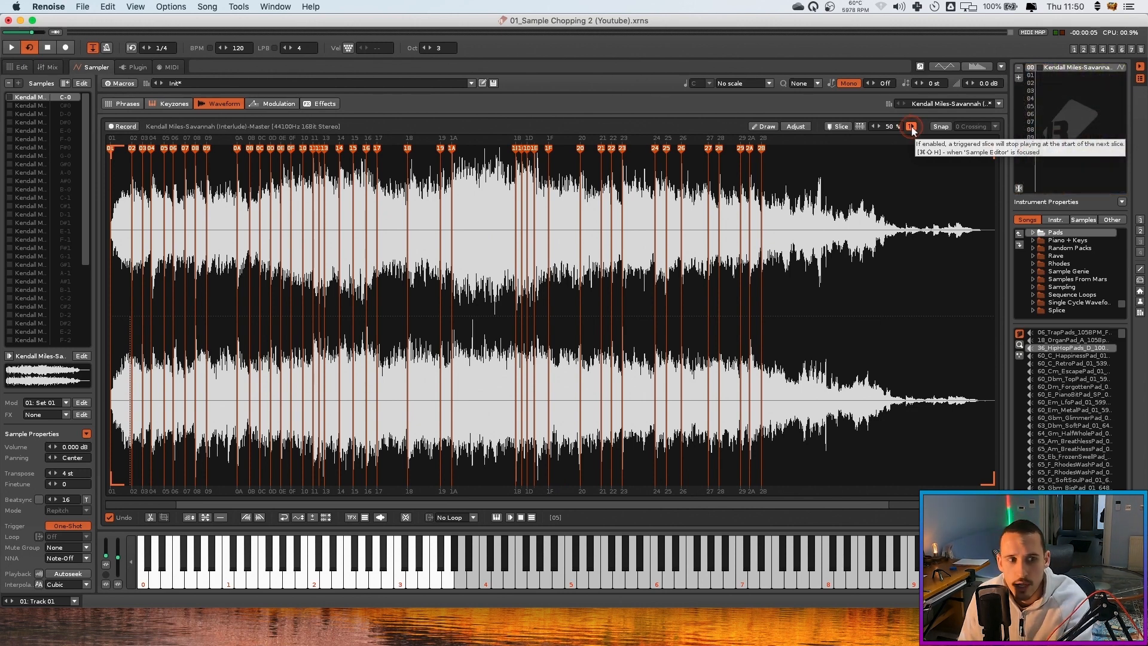
{"action": "left_click", "coordinate": [35, 105]}
{"action": "left_click", "coordinate": [33, 97]}
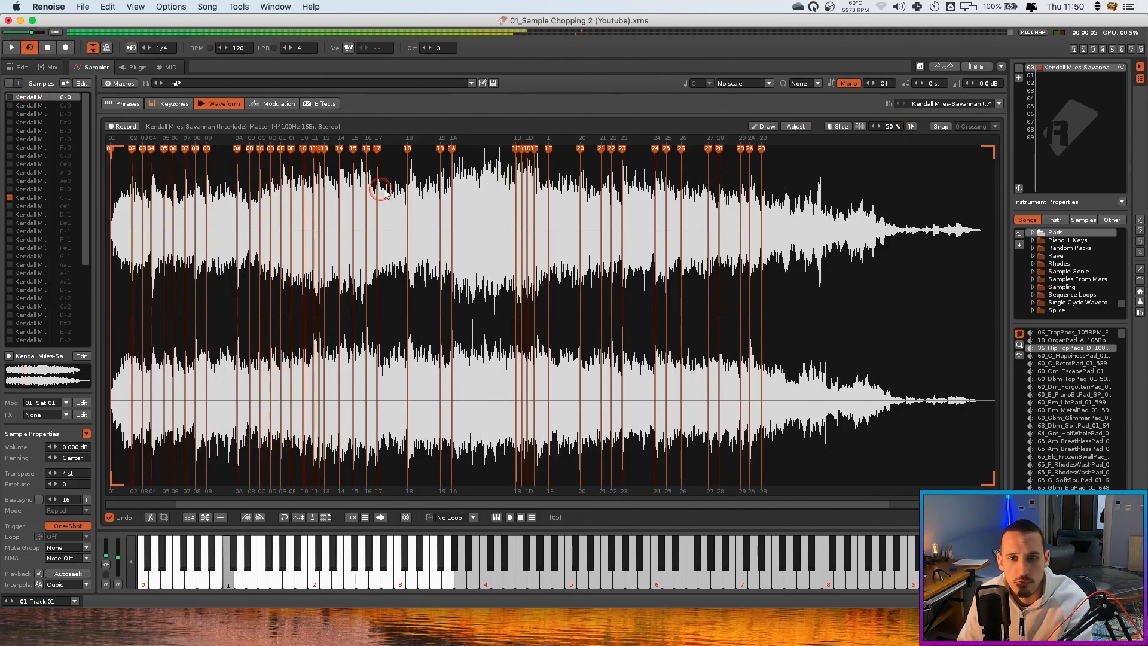
{"action": "left_click", "coordinate": [909, 127]}
{"action": "scroll", "coordinate": [278, 189], "scroll_direction": "up", "scroll_amount": 6}
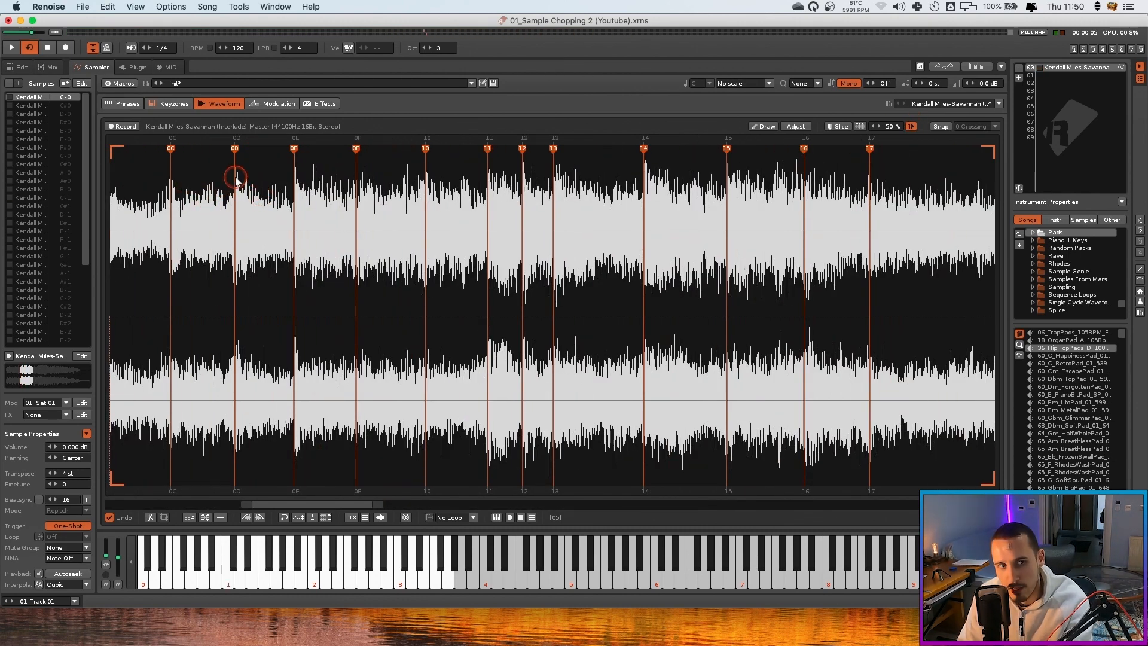
{"action": "left_click", "coordinate": [912, 127]}
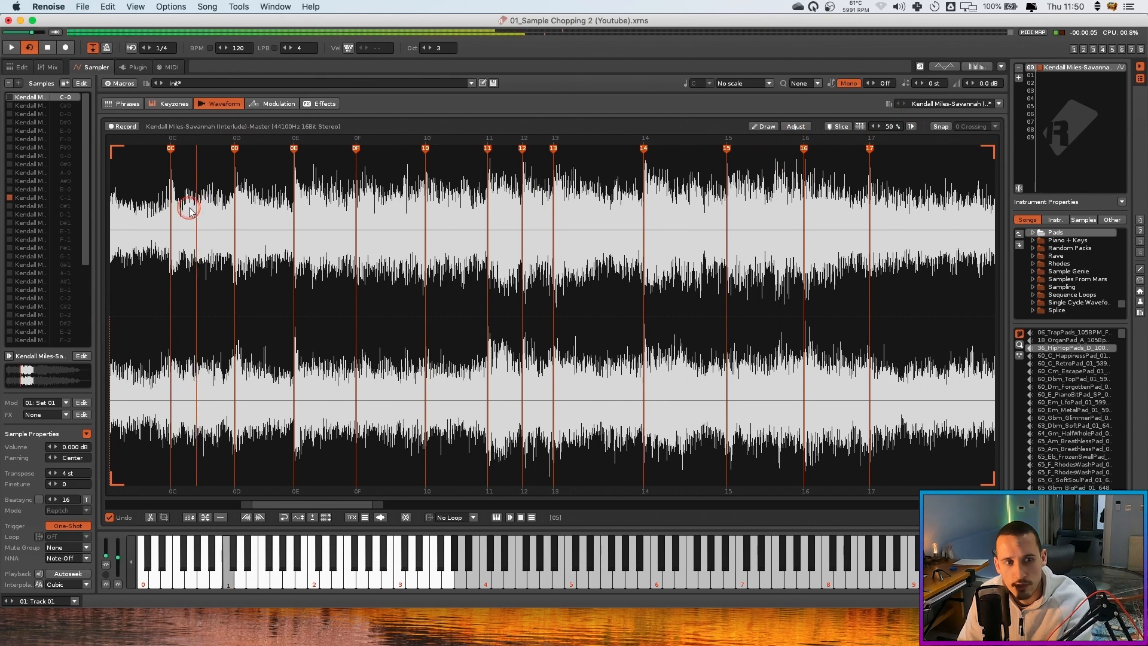
{"action": "left_click", "coordinate": [911, 127]}
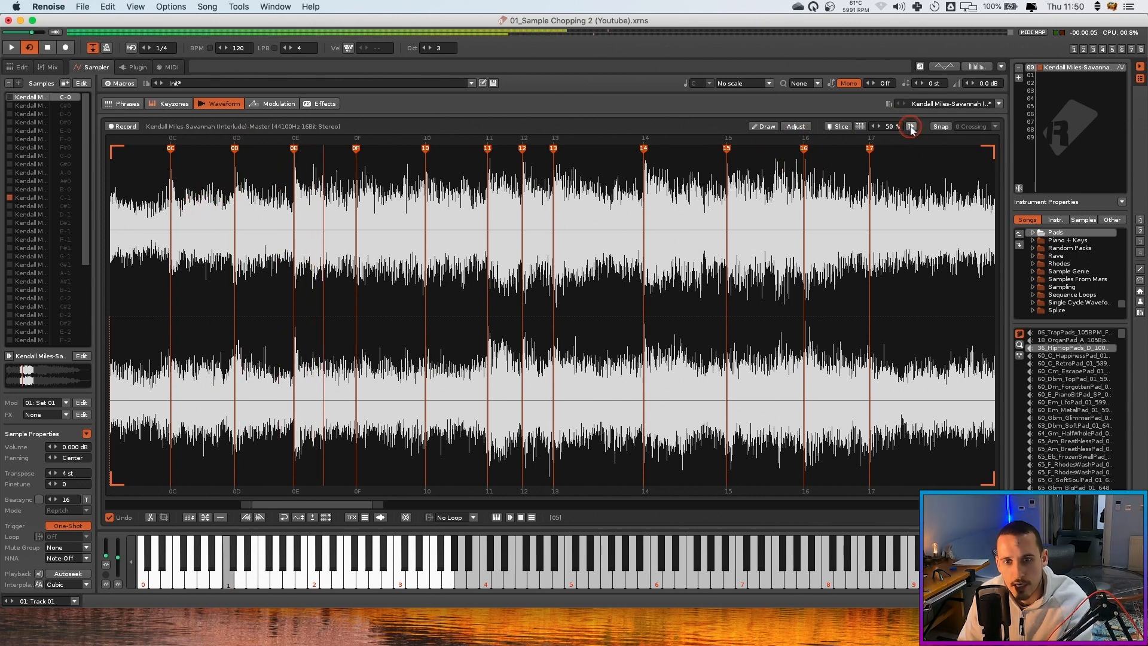
Select empty instrument slot 01 and rename the first two pattern tracks Drums and Sample
{"action": "left_click", "coordinate": [791, 160]}
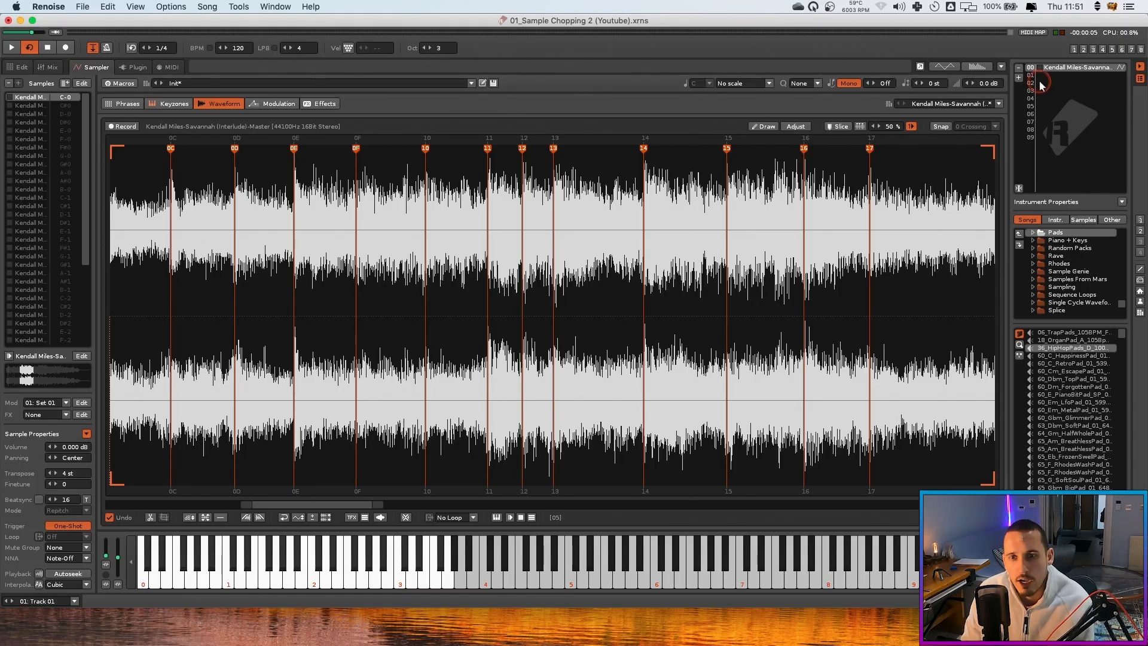
{"action": "left_click", "coordinate": [1050, 76]}
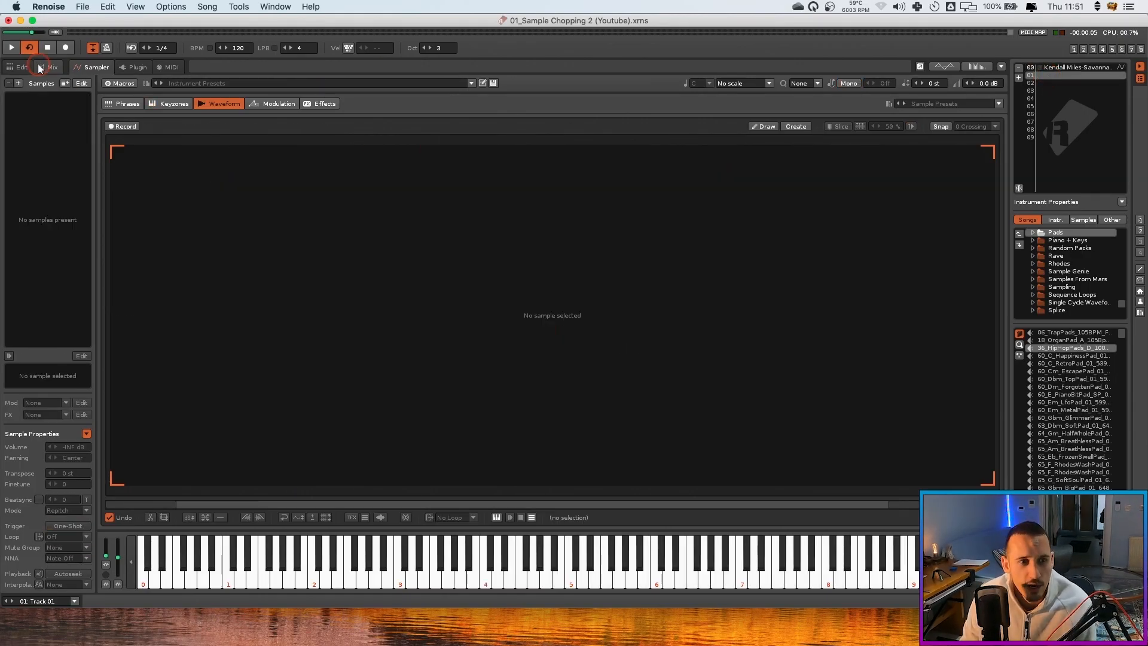
{"action": "left_click", "coordinate": [18, 67]}
{"action": "double_click", "coordinate": [289, 180]}
{"action": "type", "text": "Drums"}
{"action": "key", "text": "Return"}
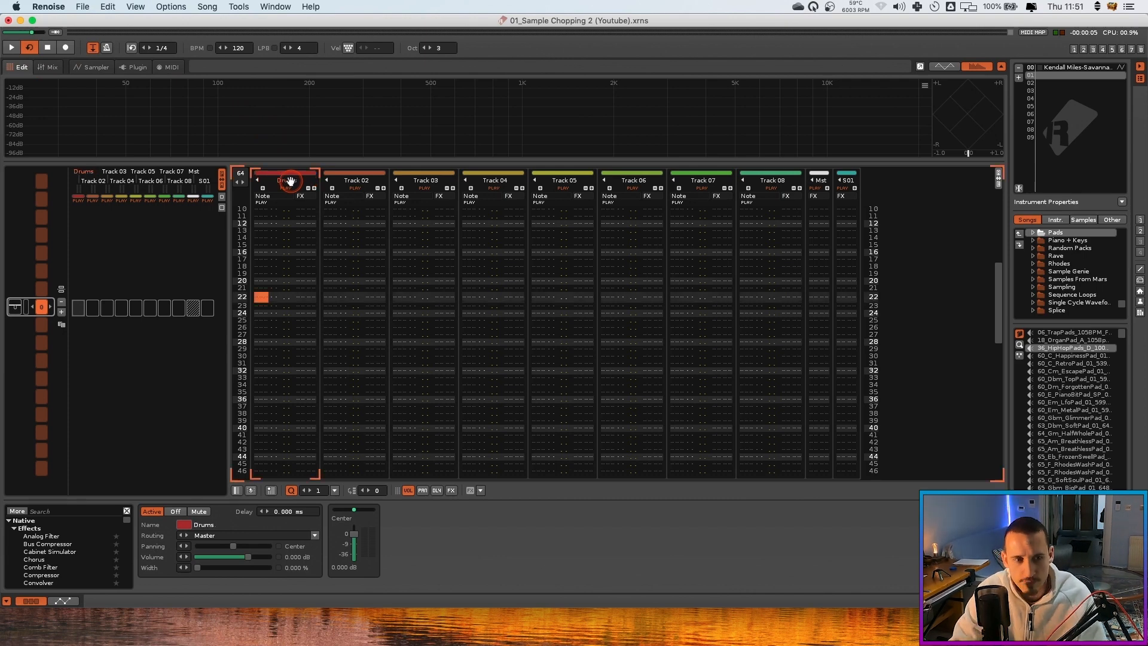
{"action": "double_click", "coordinate": [358, 179]}
{"action": "type", "text": "Sample"}
{"action": "key", "text": "Return"}
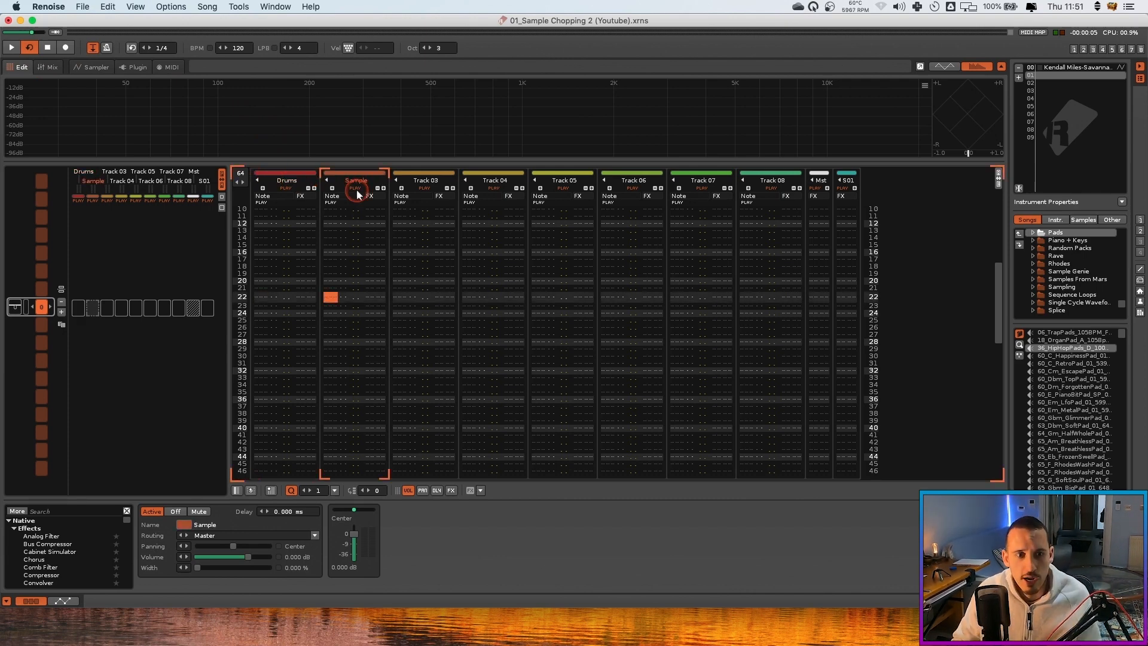
Change the Sample track's colour to blue and make the Drums track active
{"action": "left_click", "coordinate": [361, 173]}
{"action": "left_click", "coordinate": [375, 190]}
{"action": "left_click", "coordinate": [294, 174]}
{"action": "left_click", "coordinate": [294, 173]}
{"action": "left_click", "coordinate": [298, 173]}
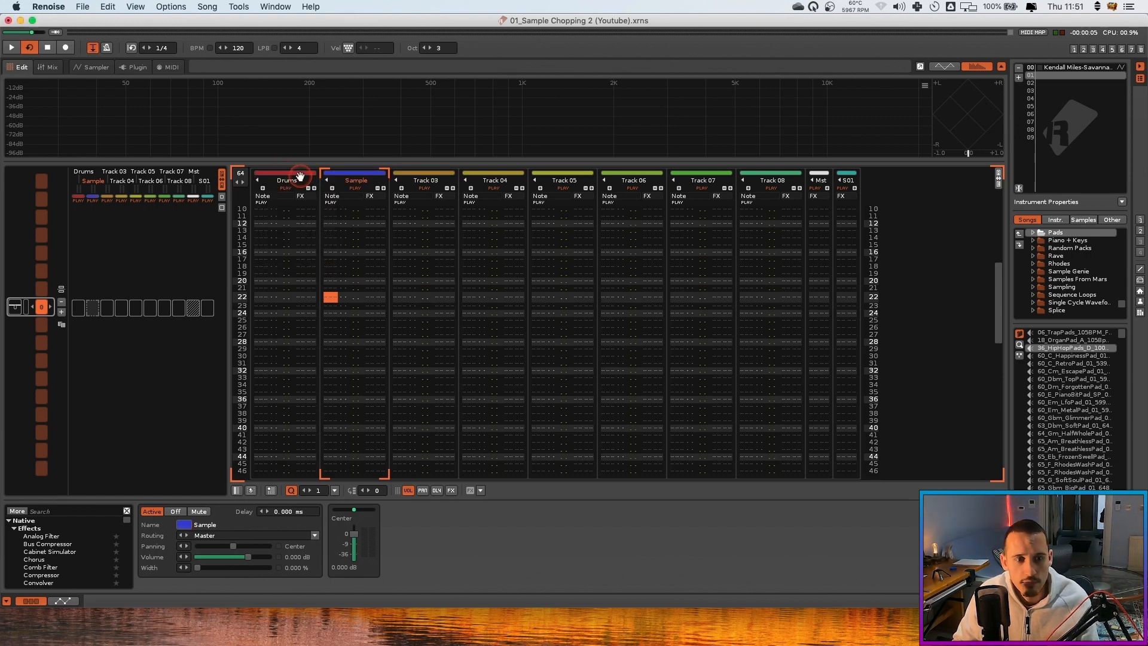
{"action": "left_click", "coordinate": [288, 187]}
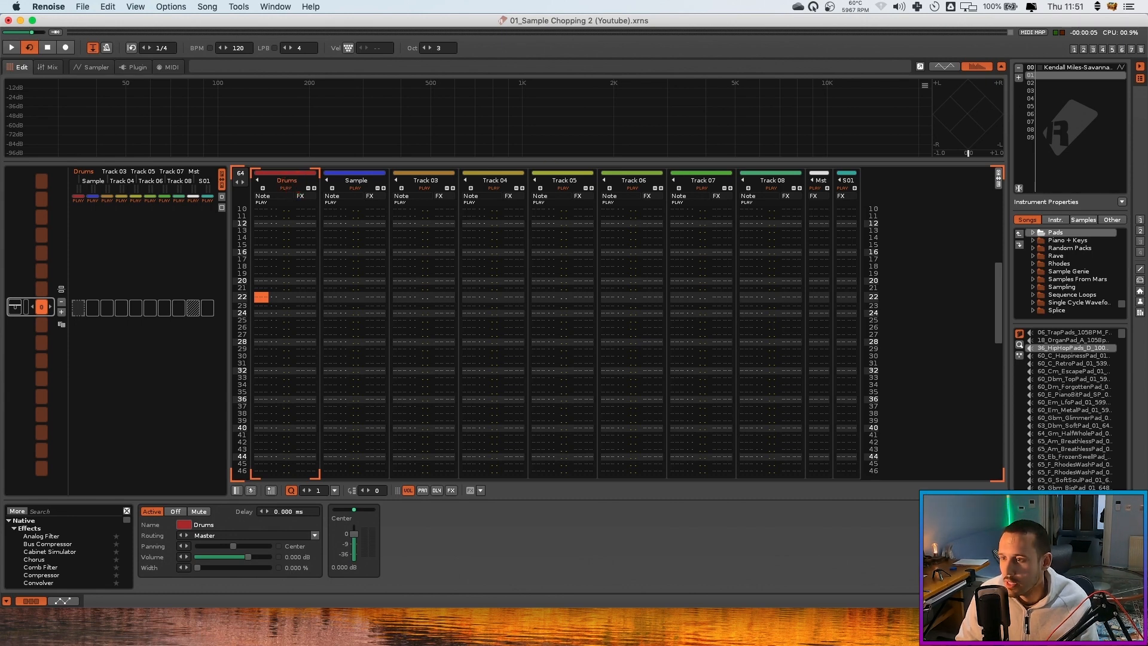
Switch to AudioFinder, audition the Donny McCullough drum break and load it into instrument slot 01 in Renoise
{"action": "left_click", "coordinate": [378, 296]}
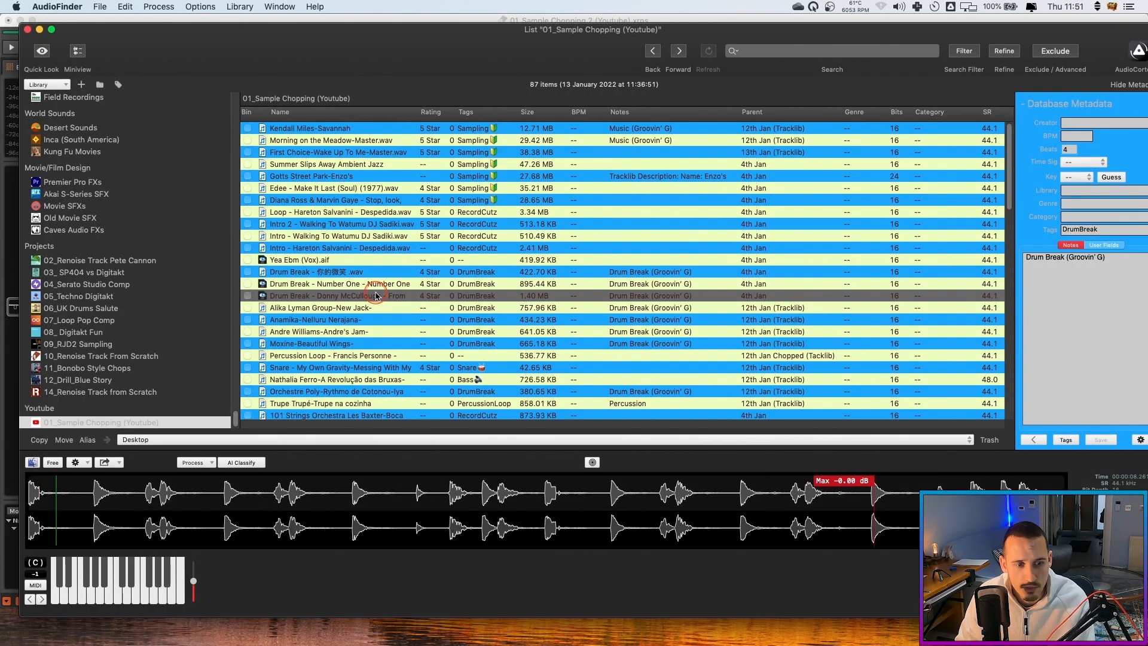
{"action": "key", "text": "space"}
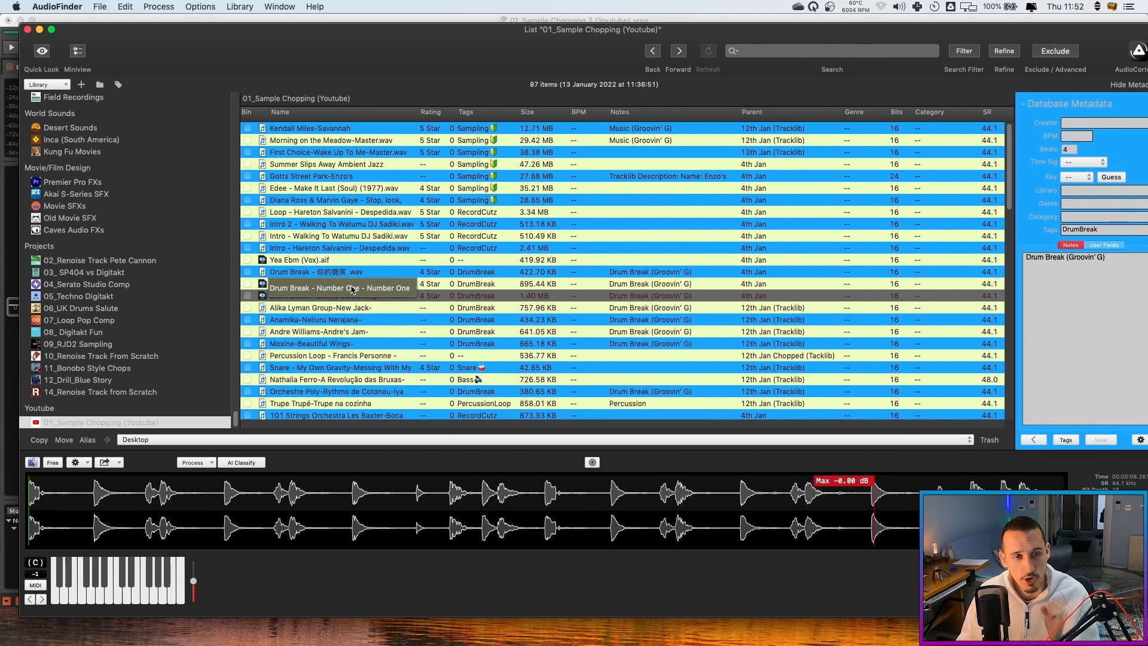
{"action": "left_click", "coordinate": [332, 297]}
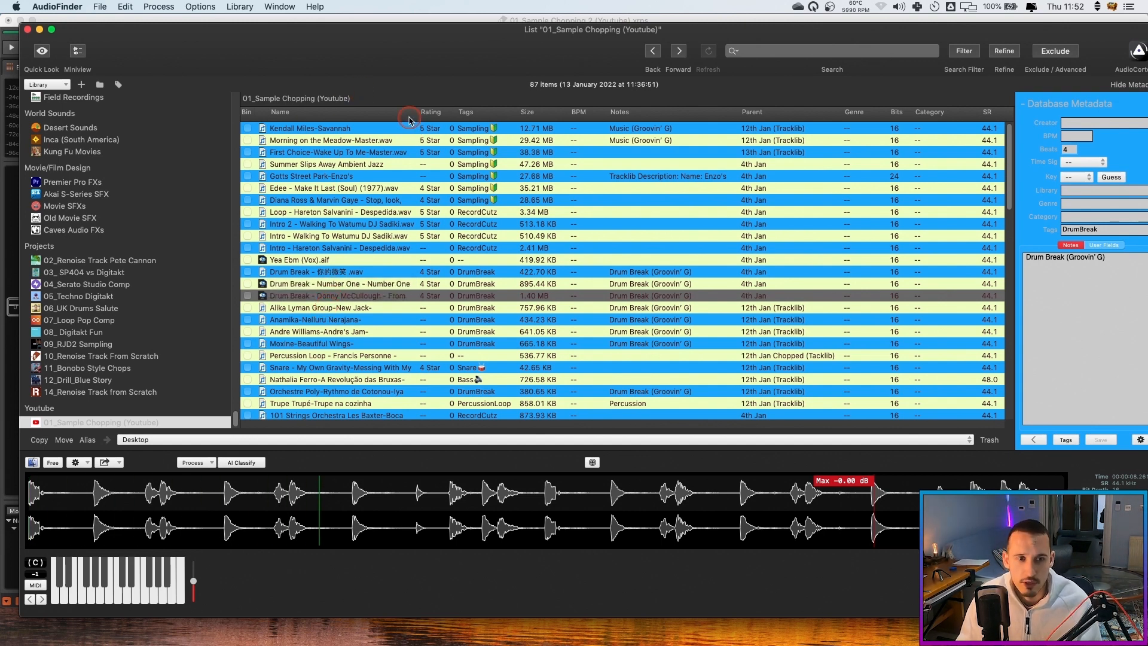
{"action": "left_click_drag", "start_coordinate": [379, 60], "coordinate": [1147, 72]}
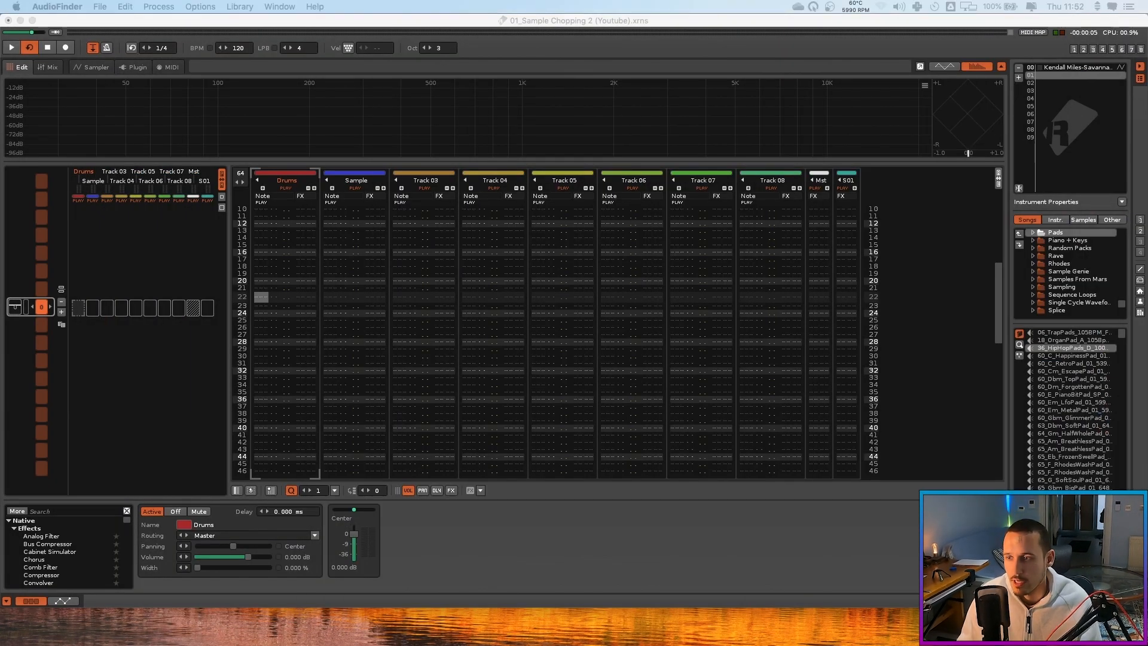
{"action": "left_click_drag", "start_coordinate": [1143, 187], "coordinate": [1052, 78]}
Open the drum break in the sampler's waveform editor and insert a slice marker at its very start
{"action": "left_click", "coordinate": [90, 76]}
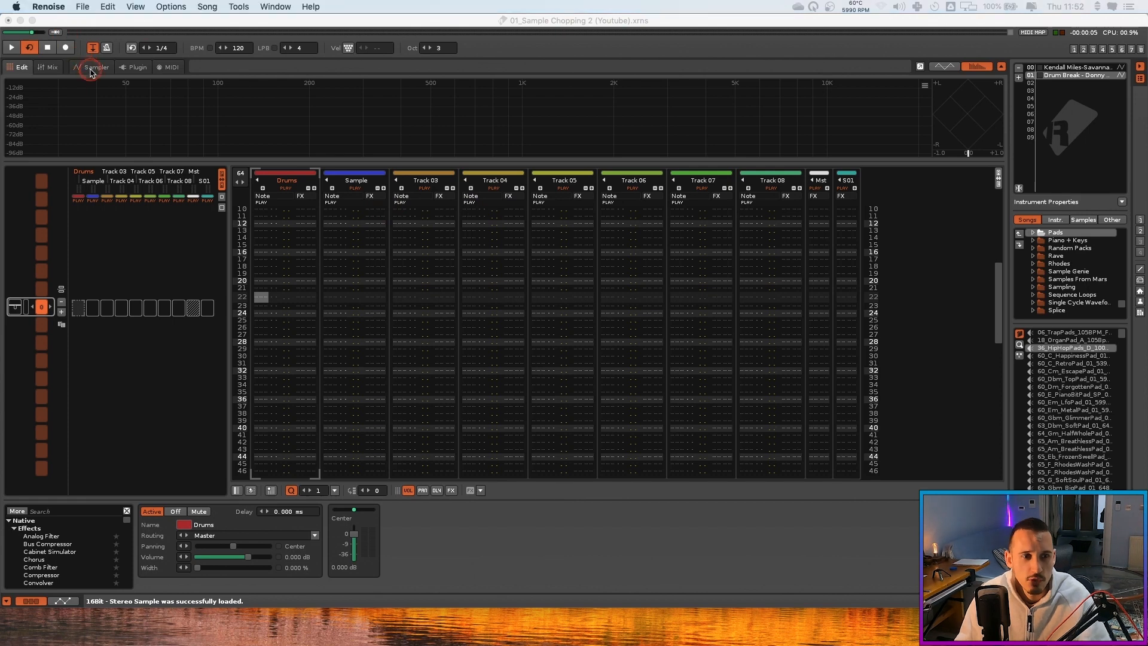
{"action": "scroll", "coordinate": [159, 250], "scroll_direction": "up", "scroll_amount": 10}
{"action": "left_click", "coordinate": [207, 254]}
{"action": "key", "text": "Home"}
{"action": "key", "text": "super+k"}
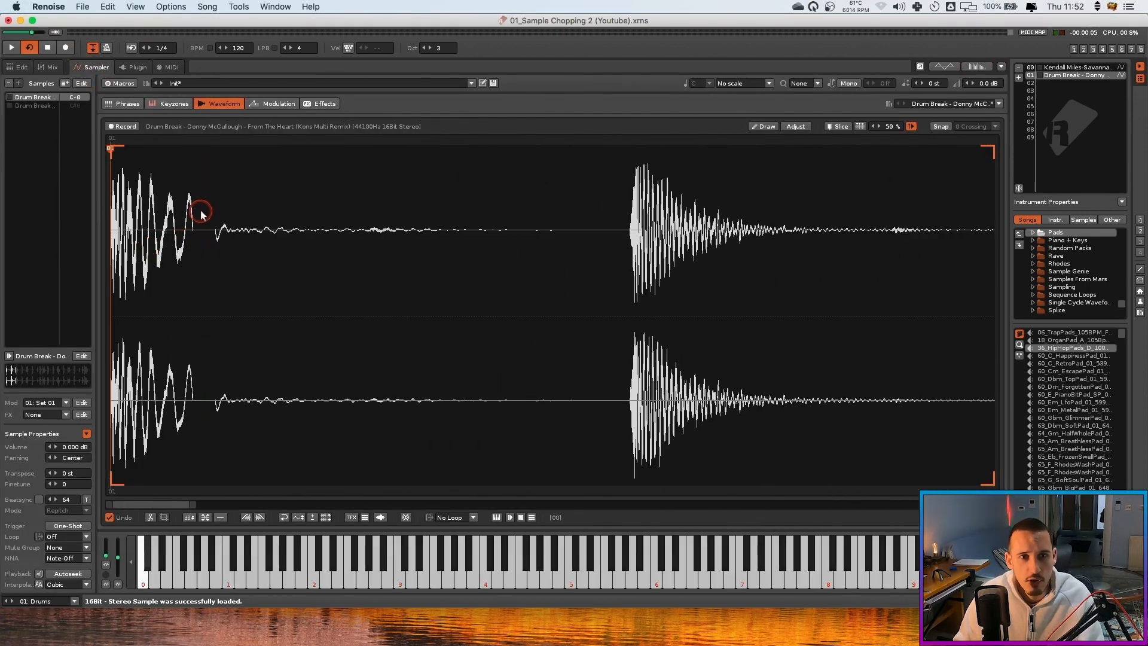
Insert a slice marker exactly at the onset of the drum break's second hit, the first snare
{"action": "left_click", "coordinate": [623, 233]}
{"action": "scroll", "coordinate": [634, 236], "scroll_direction": "up", "scroll_amount": 5}
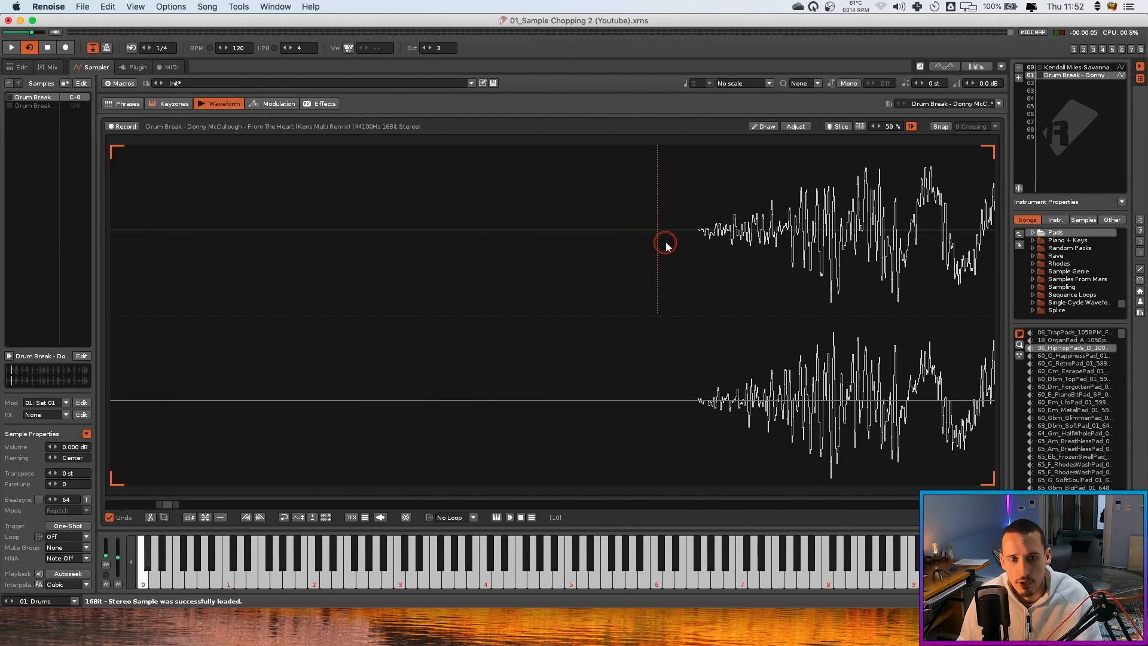
{"action": "left_click", "coordinate": [699, 236]}
{"action": "key", "text": "super+k"}
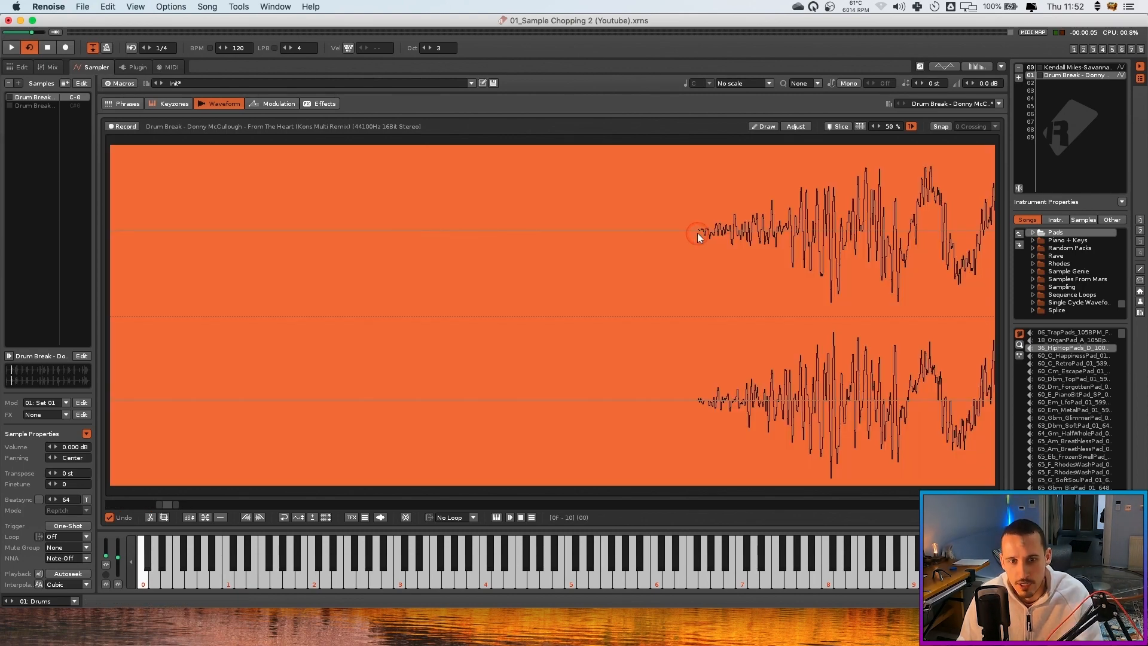
Insert slice markers at the onsets of the two close kicks after the first snare and at the snare following them
{"action": "scroll", "coordinate": [696, 238], "scroll_direction": "down", "scroll_amount": 5}
{"action": "scroll", "coordinate": [155, 231], "scroll_direction": "up", "scroll_amount": 5}
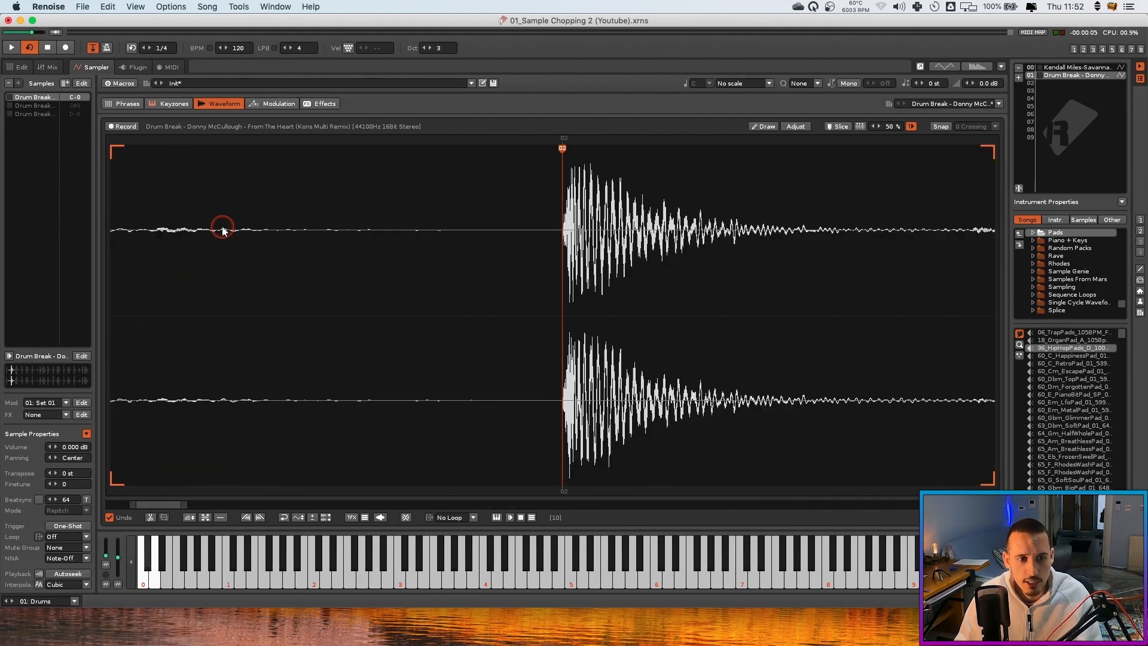
{"action": "scroll", "coordinate": [589, 243], "scroll_direction": "down", "scroll_amount": 5}
{"action": "scroll", "coordinate": [397, 239], "scroll_direction": "up", "scroll_amount": 3}
{"action": "scroll", "coordinate": [462, 233], "scroll_direction": "up", "scroll_amount": 2}
{"action": "left_click", "coordinate": [461, 233]}
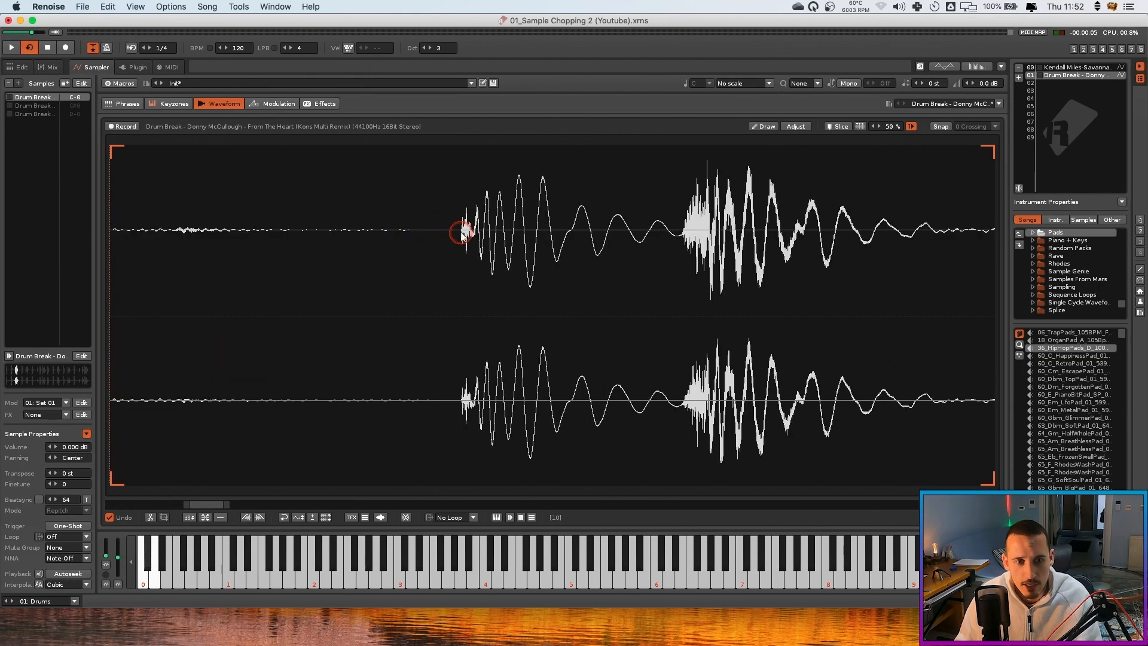
{"action": "key", "text": "super+k"}
{"action": "left_click", "coordinate": [683, 236]}
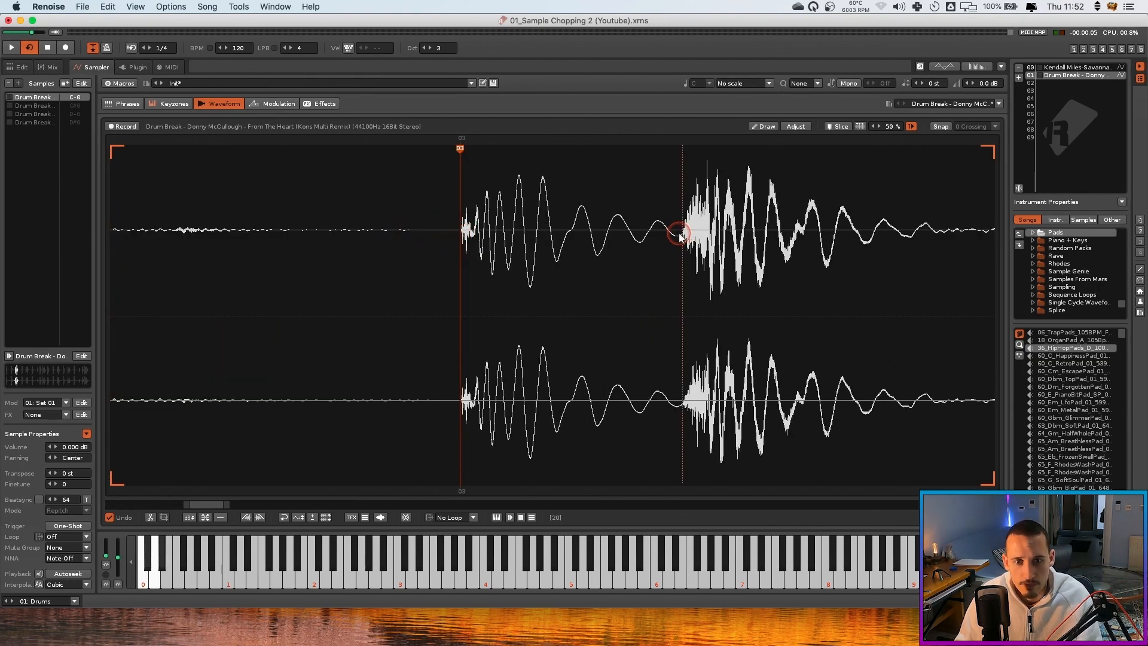
{"action": "key", "text": "super+k"}
{"action": "scroll", "coordinate": [683, 236], "scroll_direction": "down", "scroll_amount": 5}
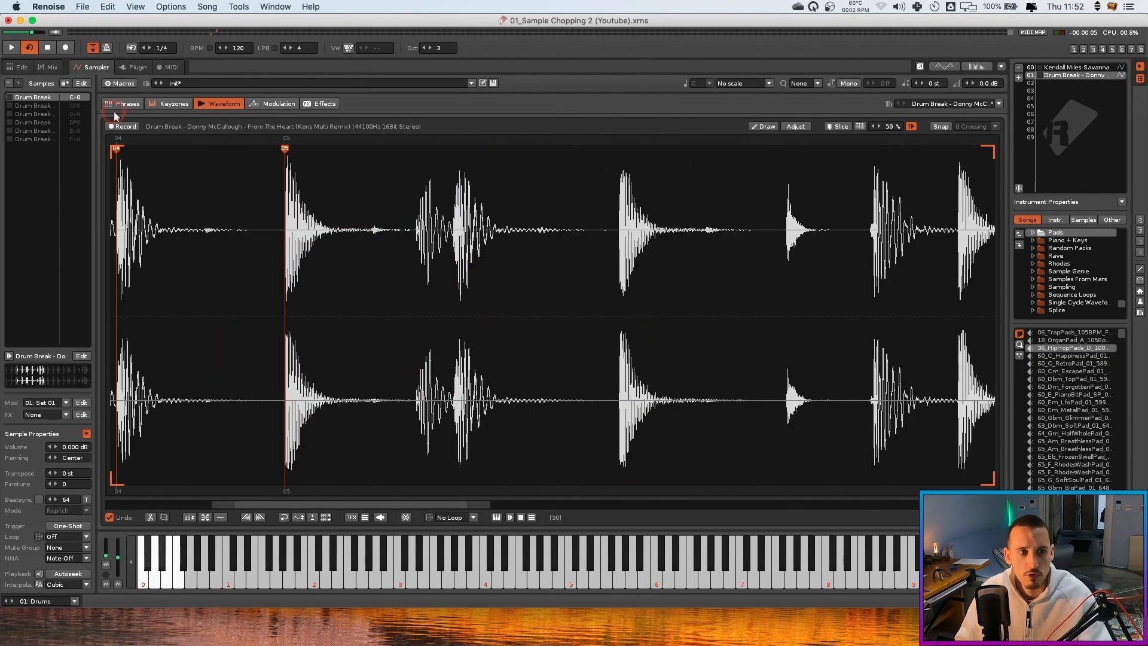
{"action": "scroll", "coordinate": [116, 140], "scroll_direction": "down", "scroll_amount": 5}
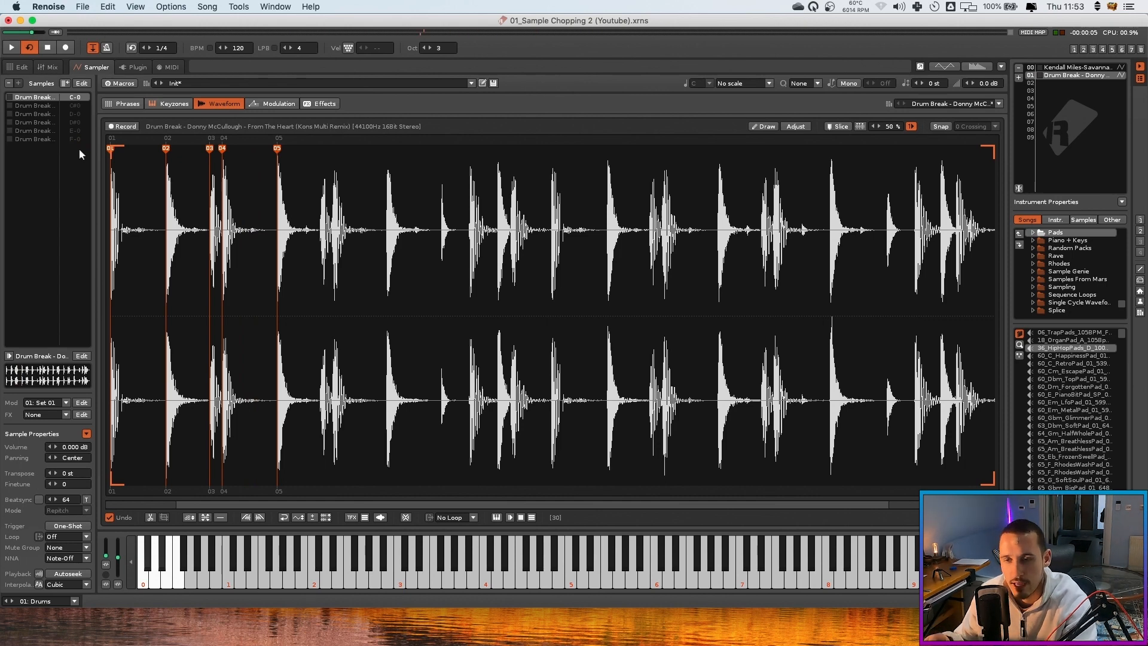
Add a second modulation set to the drum instrument and assign the first slice to it
{"action": "left_click", "coordinate": [48, 106]}
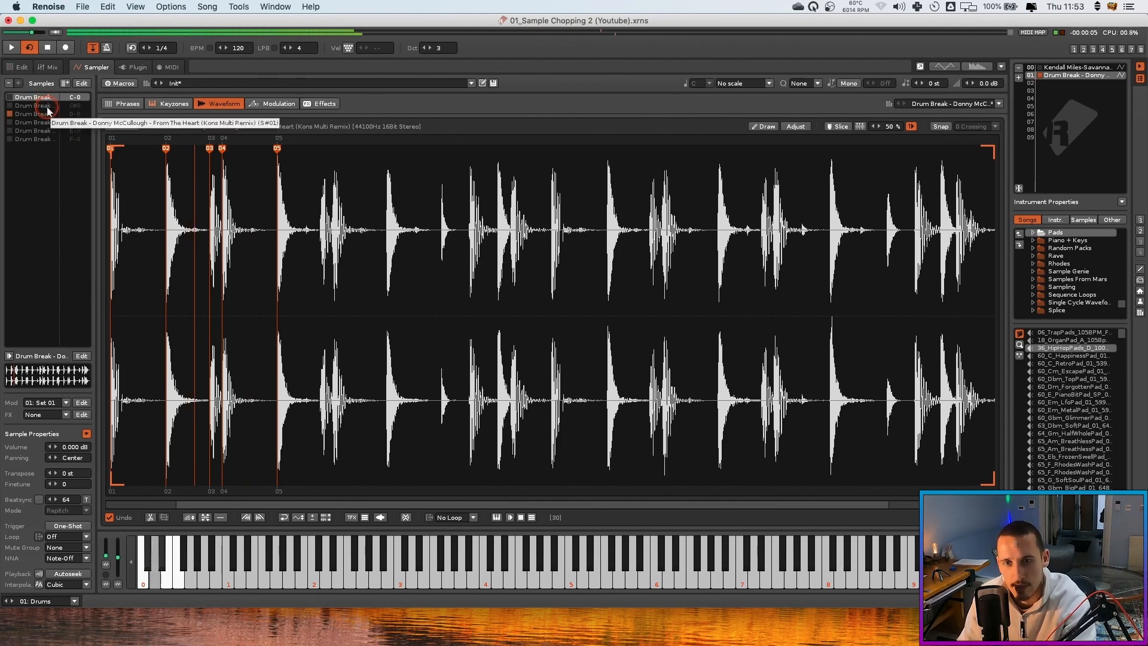
{"action": "left_click", "coordinate": [48, 111]}
{"action": "left_click", "coordinate": [257, 105]}
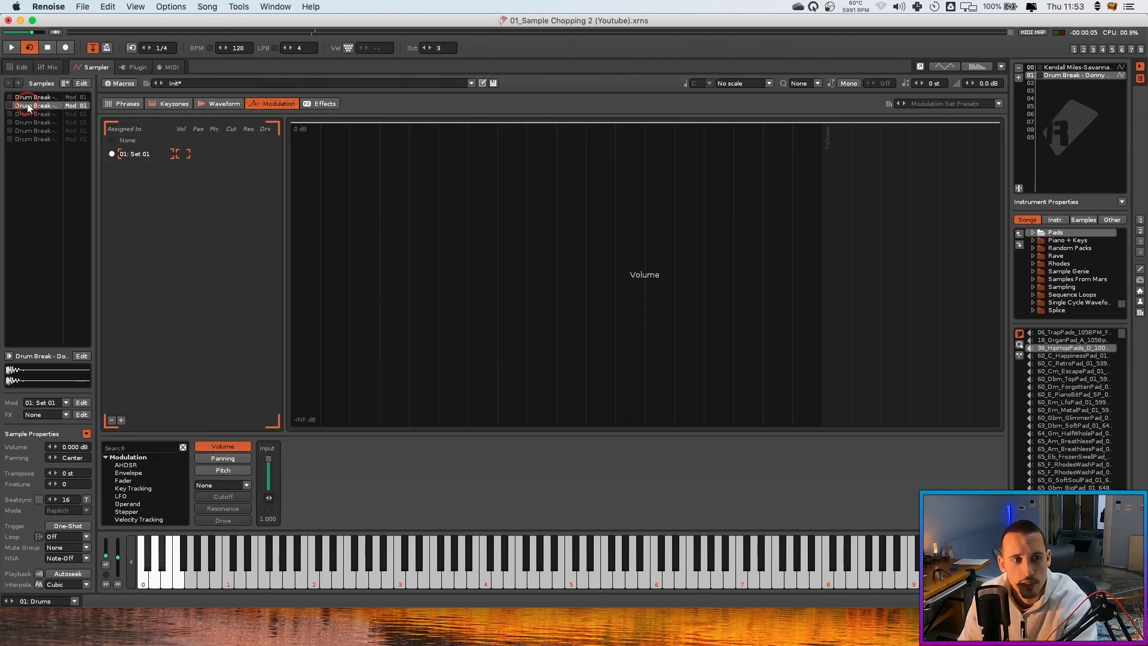
{"action": "left_click", "coordinate": [179, 202]}
{"action": "left_click", "coordinate": [121, 421]}
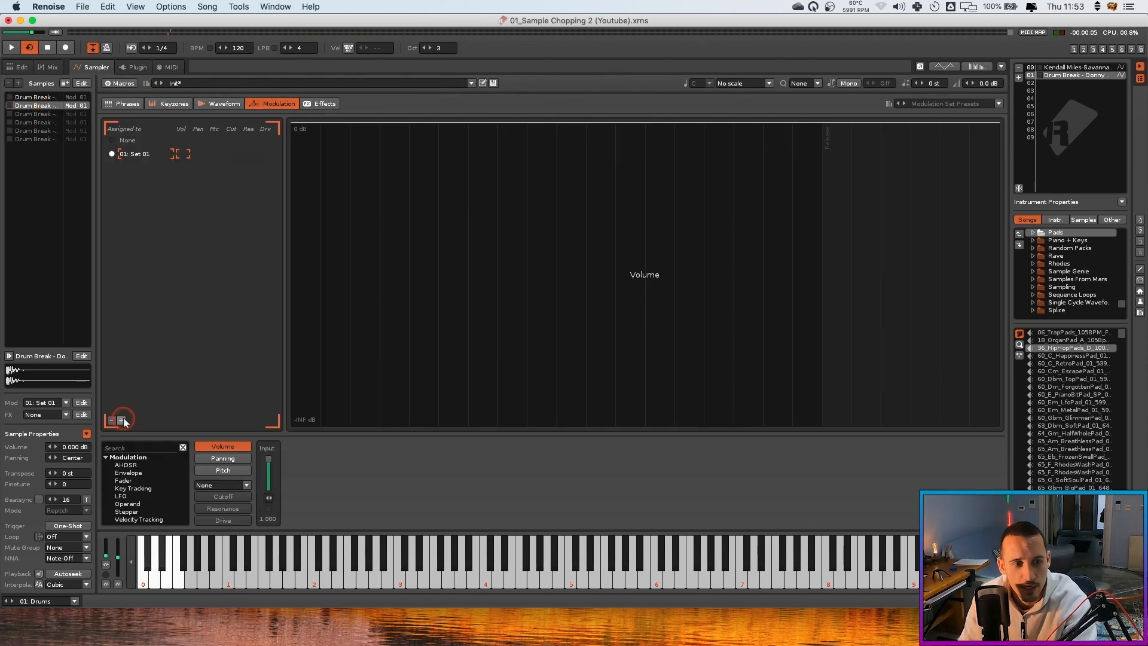
{"action": "left_click", "coordinate": [113, 167]}
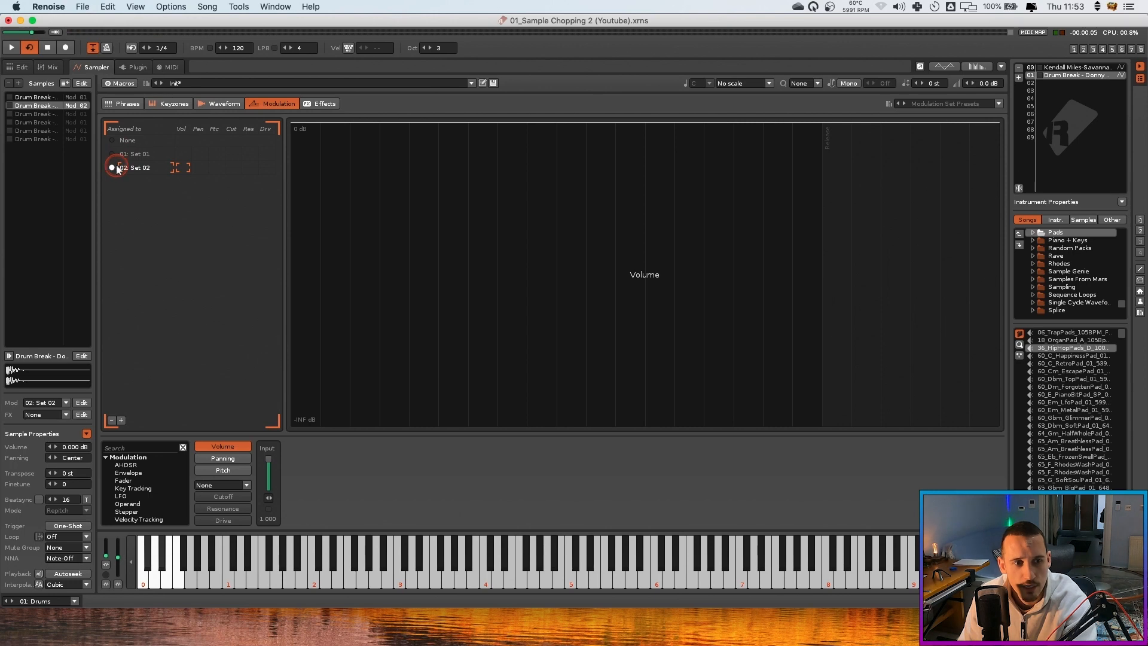
{"action": "left_click", "coordinate": [65, 99]}
{"action": "left_click", "coordinate": [39, 106]}
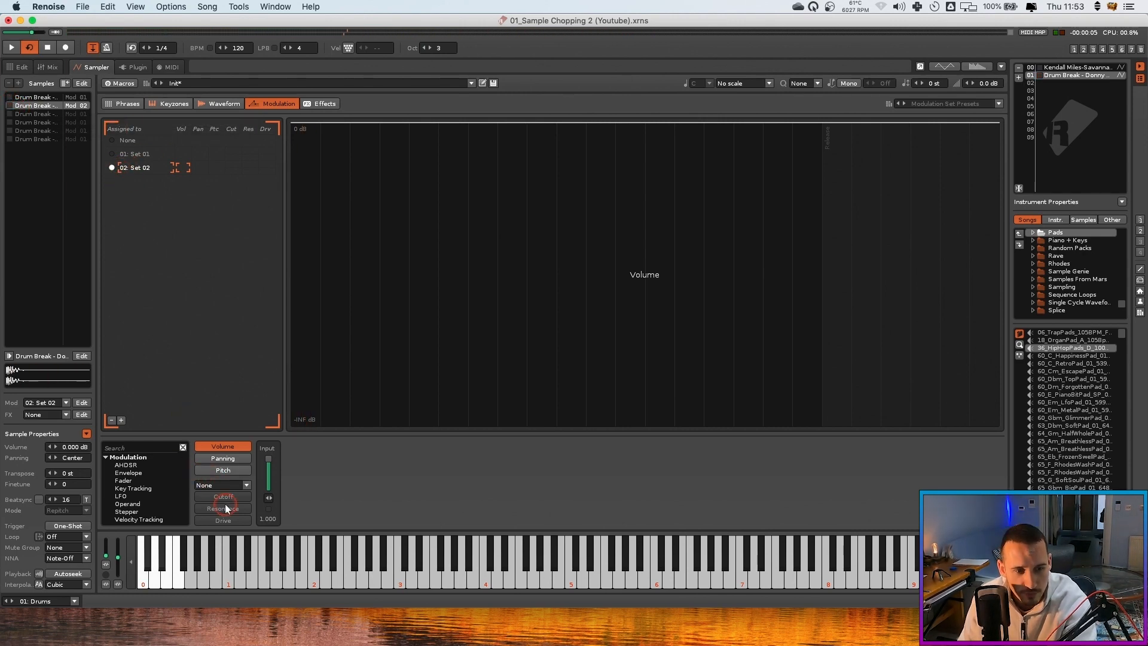
Give the first slice's modulation set an LP Clean filter and adjust its filter and drive input levels
{"action": "left_click", "coordinate": [228, 486]}
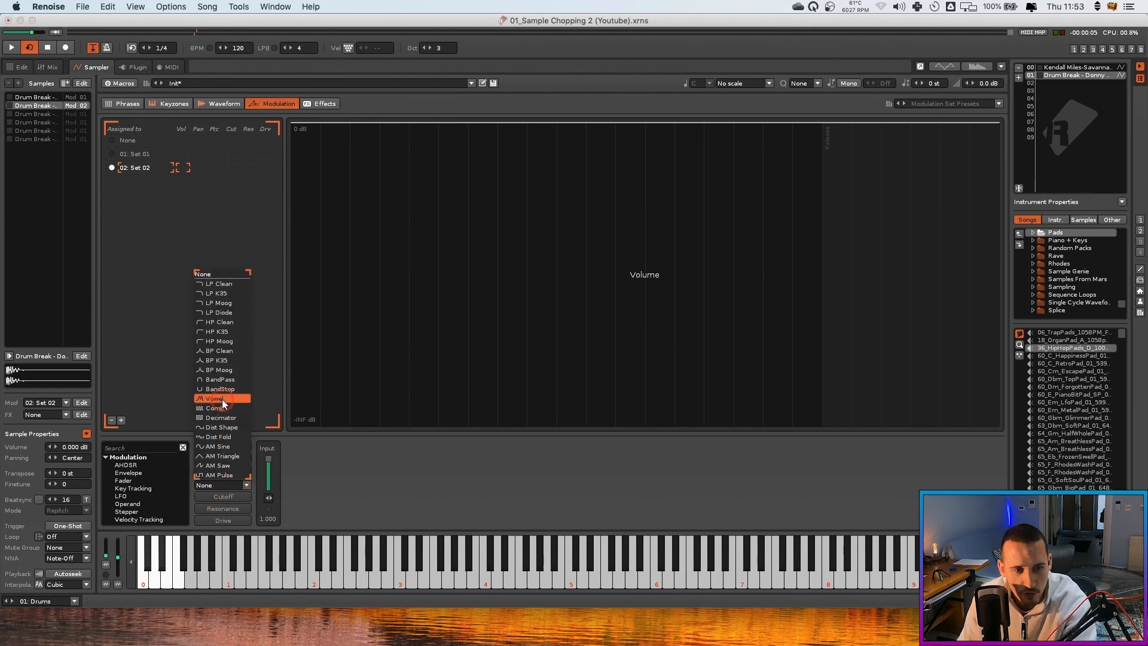
{"action": "left_click", "coordinate": [220, 285]}
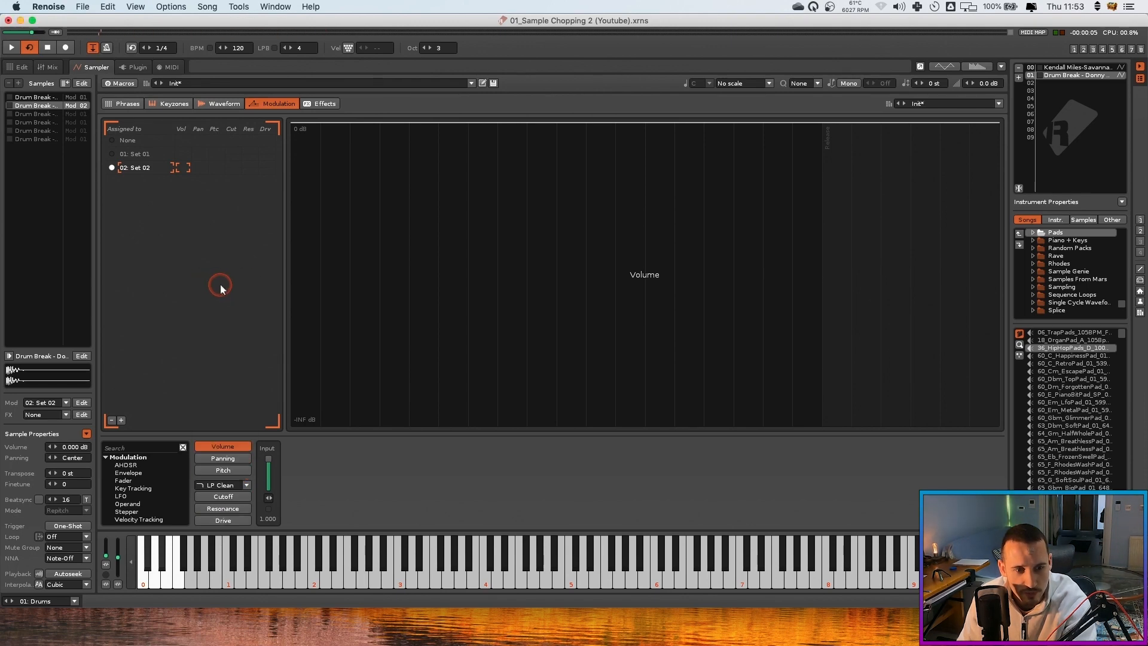
{"action": "left_click", "coordinate": [223, 497]}
{"action": "left_click", "coordinate": [243, 508]}
{"action": "mouse_move", "coordinate": [268, 473]}
{"action": "left_mouse_down"}
{"action": "mouse_move", "coordinate": [268, 494]}
{"action": "mouse_move", "coordinate": [269, 459]}
{"action": "mouse_move", "coordinate": [266, 475]}
{"action": "left_mouse_up"}
{"action": "left_click", "coordinate": [244, 497]}
{"action": "left_click", "coordinate": [228, 521]}
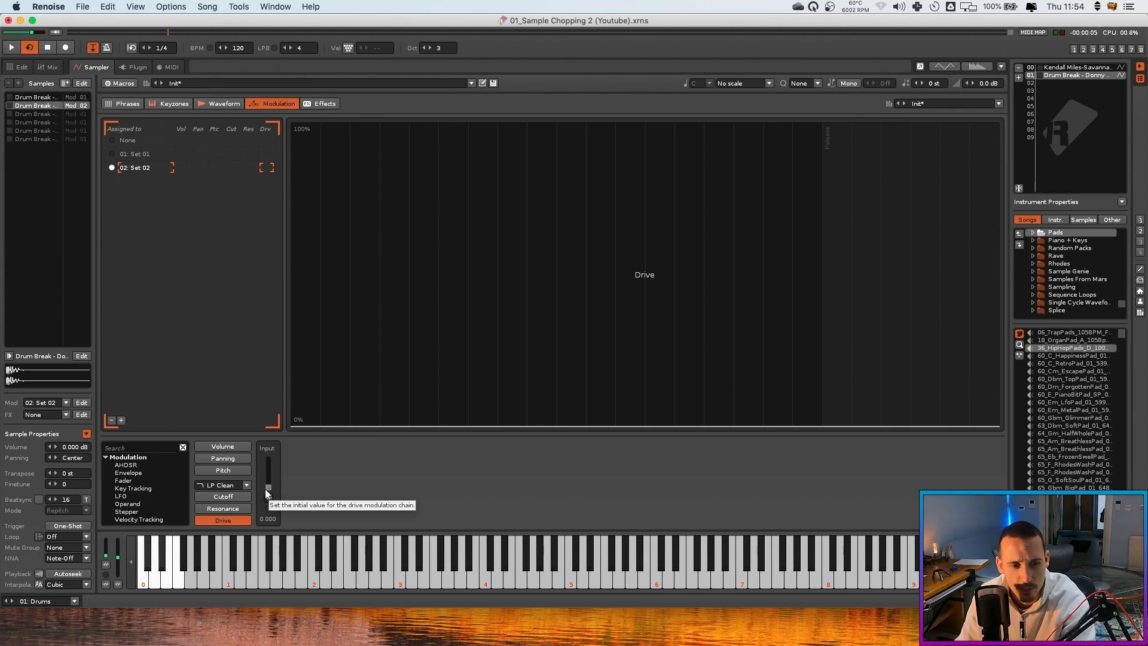
{"action": "left_click_drag", "start_coordinate": [269, 488], "coordinate": [269, 480]}
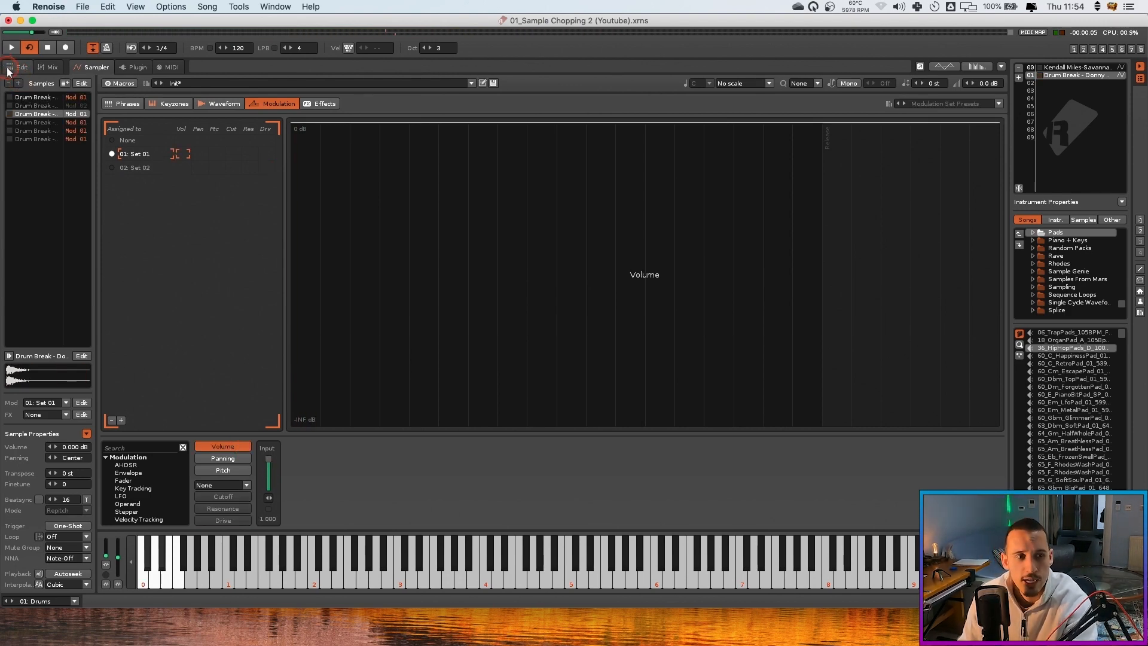
Add another modulation set and assign the second drum slice to Set 02
{"action": "left_click", "coordinate": [121, 420]}
{"action": "left_click", "coordinate": [108, 173]}
{"action": "left_click", "coordinate": [76, 114]}
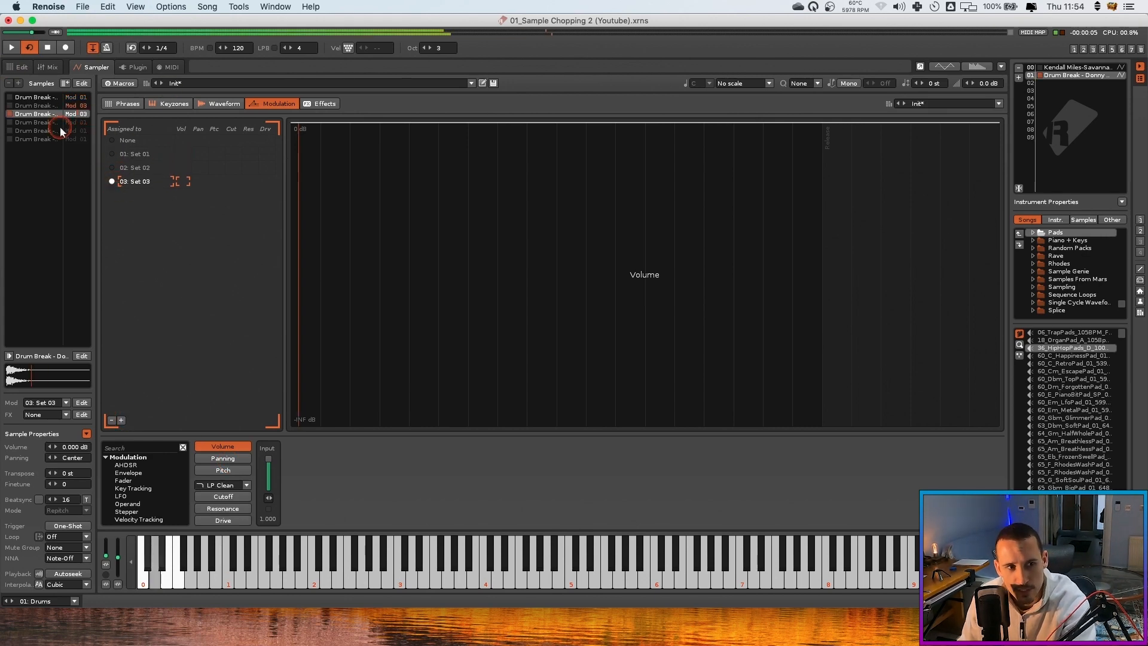
{"action": "left_click", "coordinate": [137, 168]}
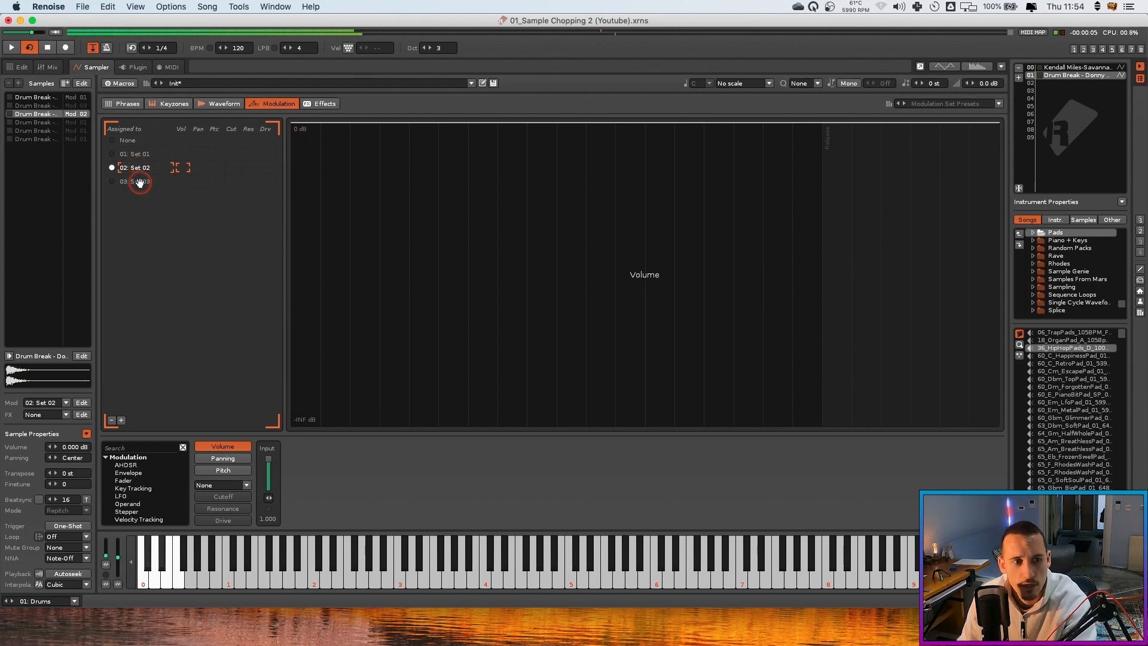
Rename modulation set 03 to kick and modulation set 02 to SNare
{"action": "left_click", "coordinate": [36, 106]}
{"action": "double_click", "coordinate": [133, 182]}
{"action": "type", "text": "kick"}
{"action": "key", "text": "Return"}
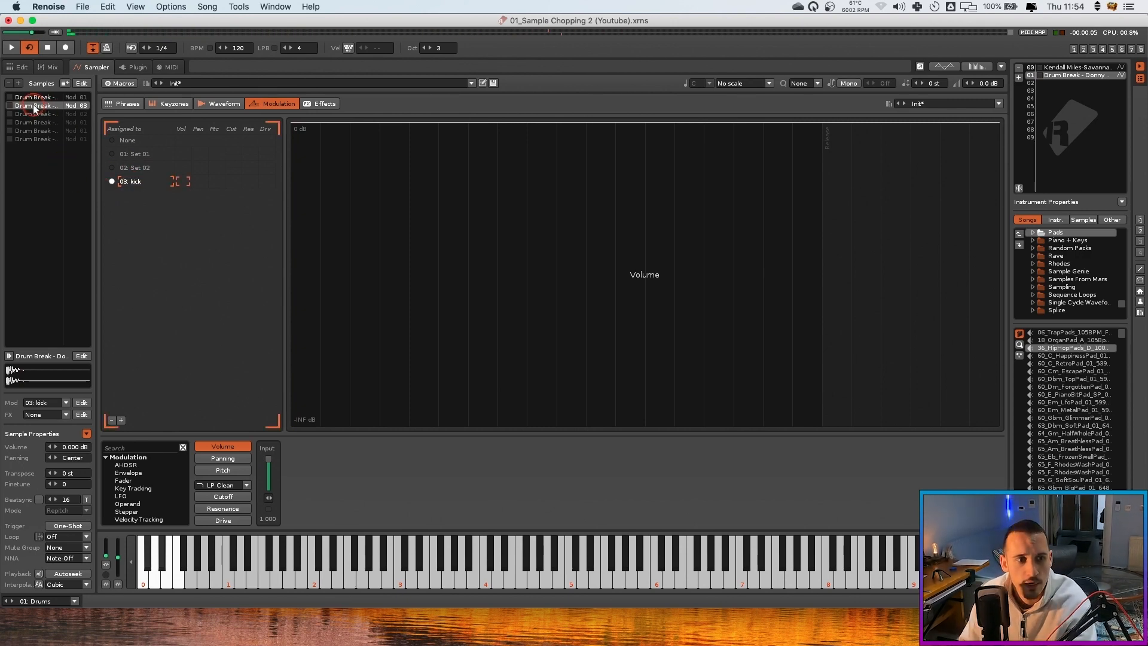
{"action": "double_click", "coordinate": [138, 166]}
{"action": "type", "text": "SNare"}
{"action": "key", "text": "Return"}
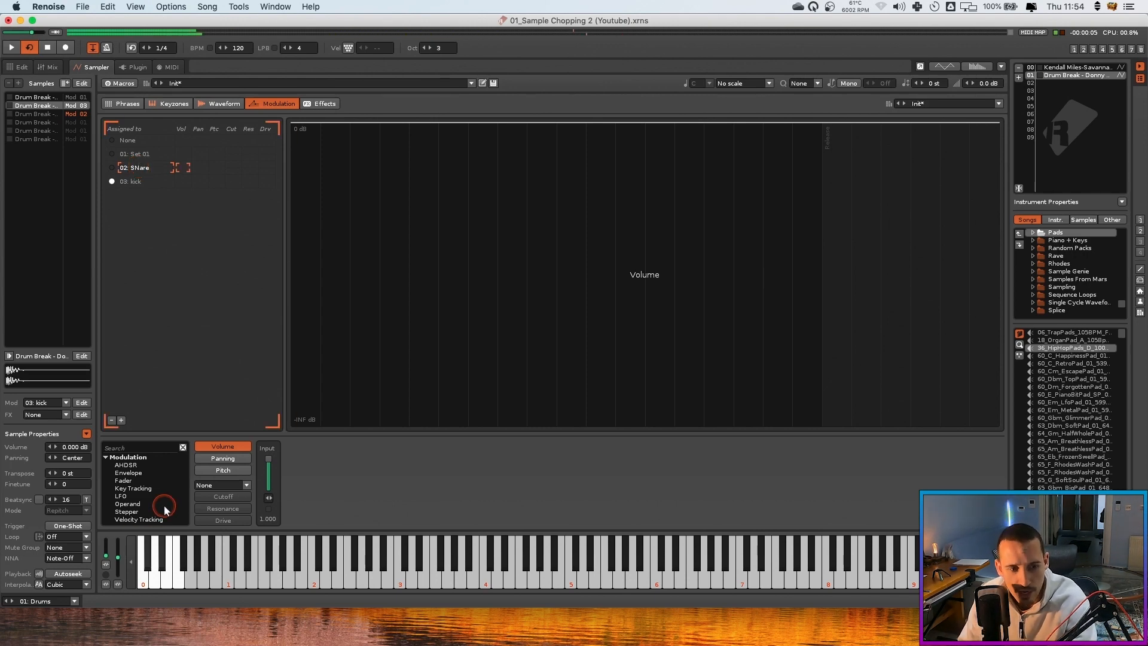
Apply an LP Clean filter to the SNare set with cutoff at about 0.960, and adjust the kick set's filter input
{"action": "left_click", "coordinate": [232, 484]}
{"action": "left_click", "coordinate": [241, 285]}
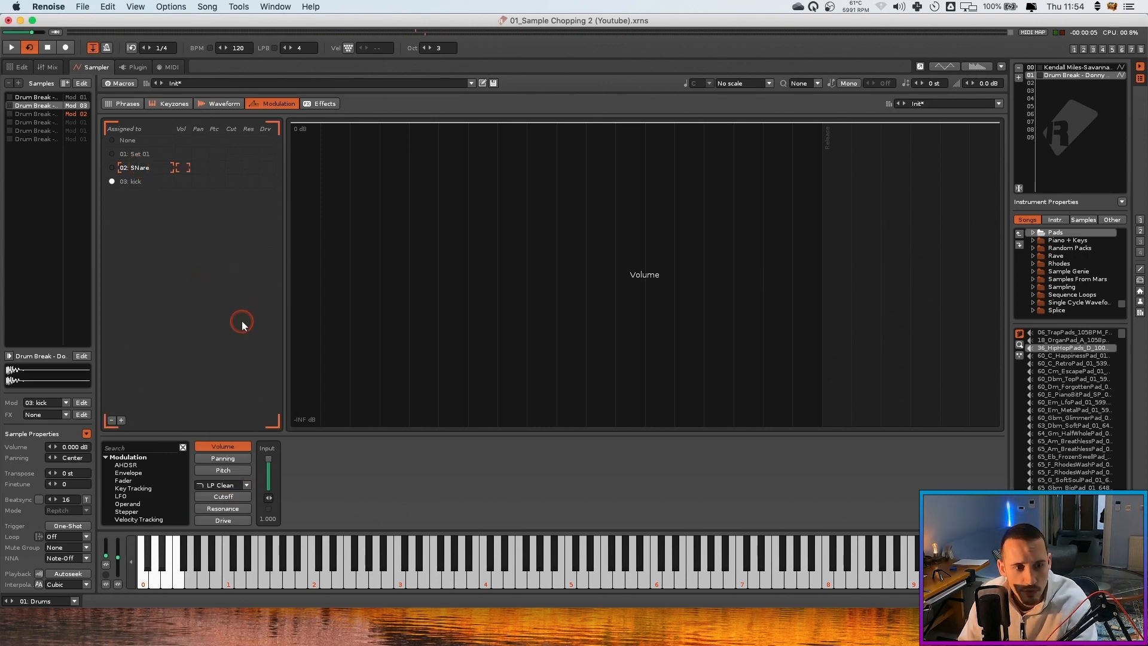
{"action": "left_click", "coordinate": [231, 497]}
{"action": "left_click", "coordinate": [235, 508]}
{"action": "left_click_drag", "start_coordinate": [269, 474], "coordinate": [269, 461]}
{"action": "left_click", "coordinate": [223, 497]}
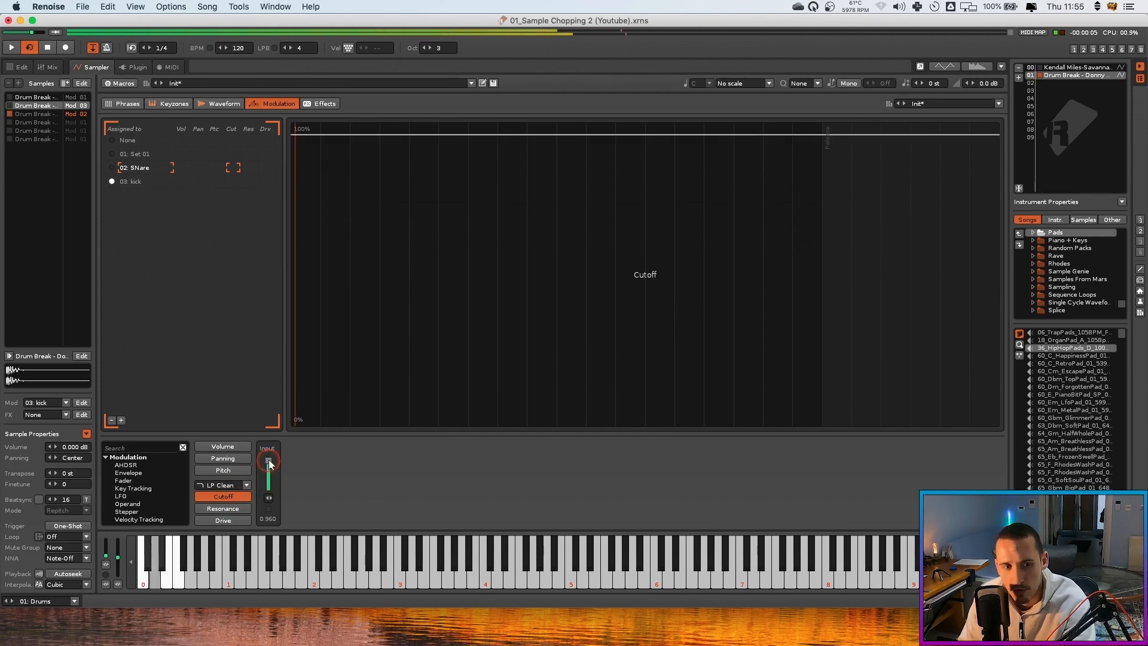
{"action": "left_click", "coordinate": [143, 181]}
{"action": "left_click_drag", "start_coordinate": [271, 466], "coordinate": [266, 463]}
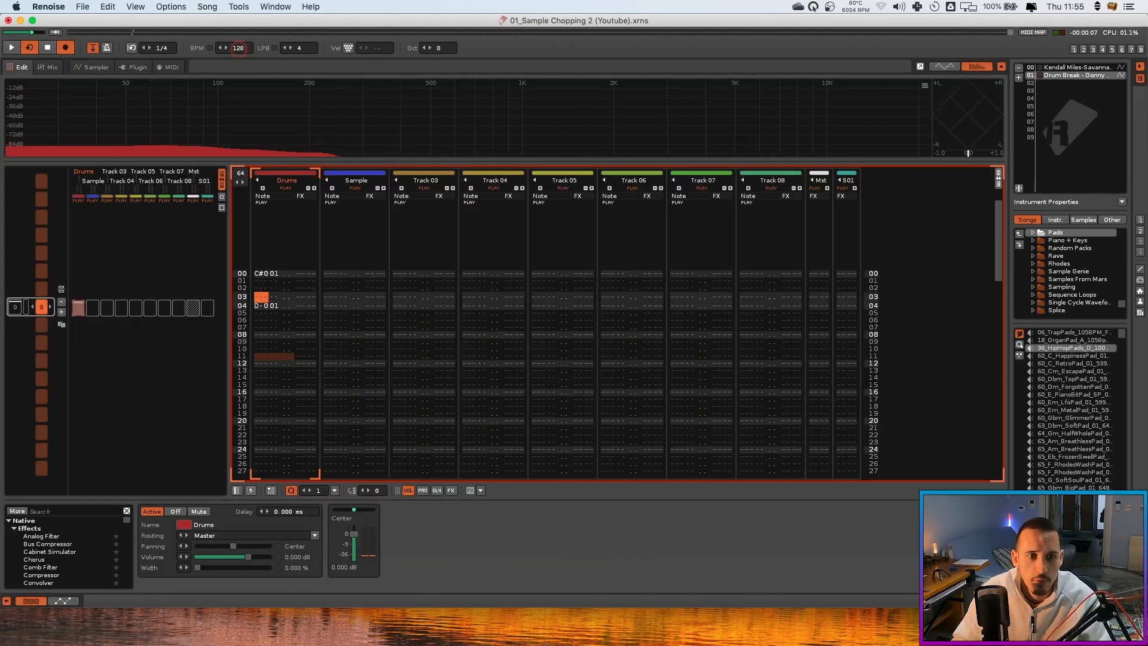
Set the song tempo to 170 BPM
{"action": "double_click", "coordinate": [241, 52]}
{"action": "type", "text": "170"}
{"action": "key", "text": "Return"}
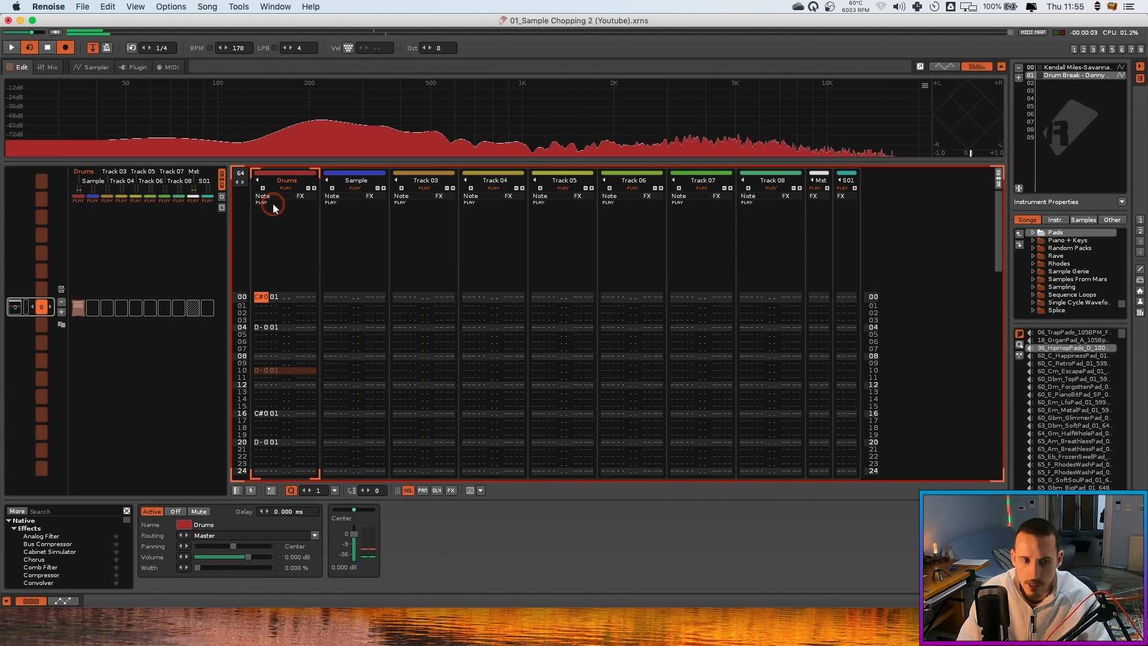
Repeat the first 32 rows of the Drums track through the rest of the 64-row pattern and play it back
{"action": "key", "text": "super+a"}
{"action": "key", "text": "space"}
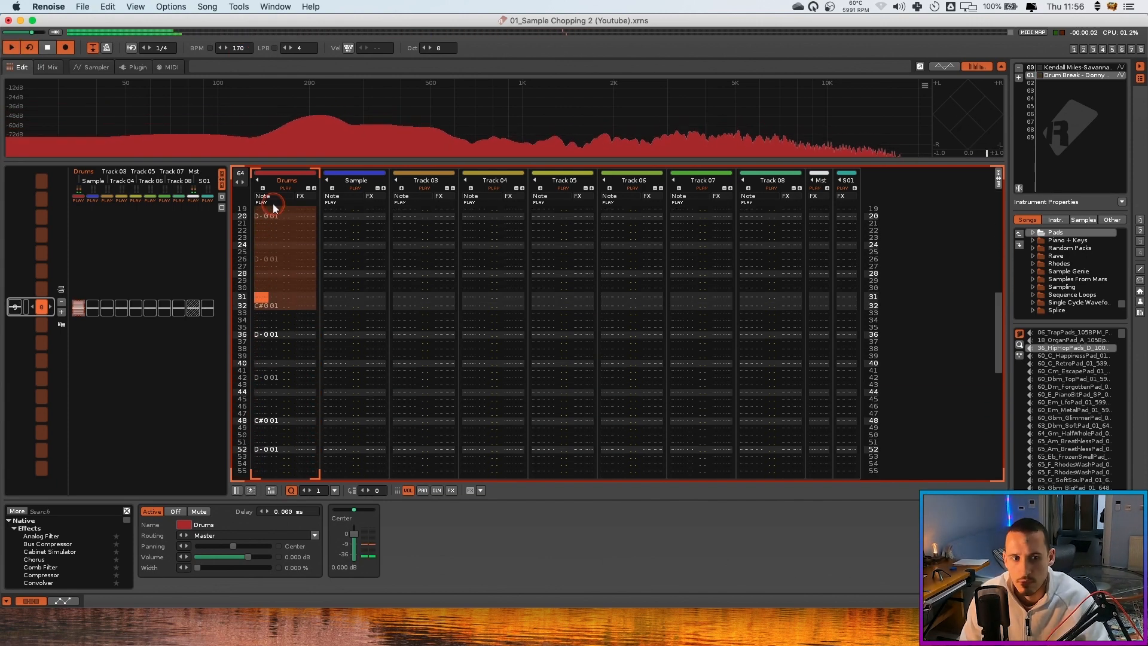
{"action": "key", "text": "space"}
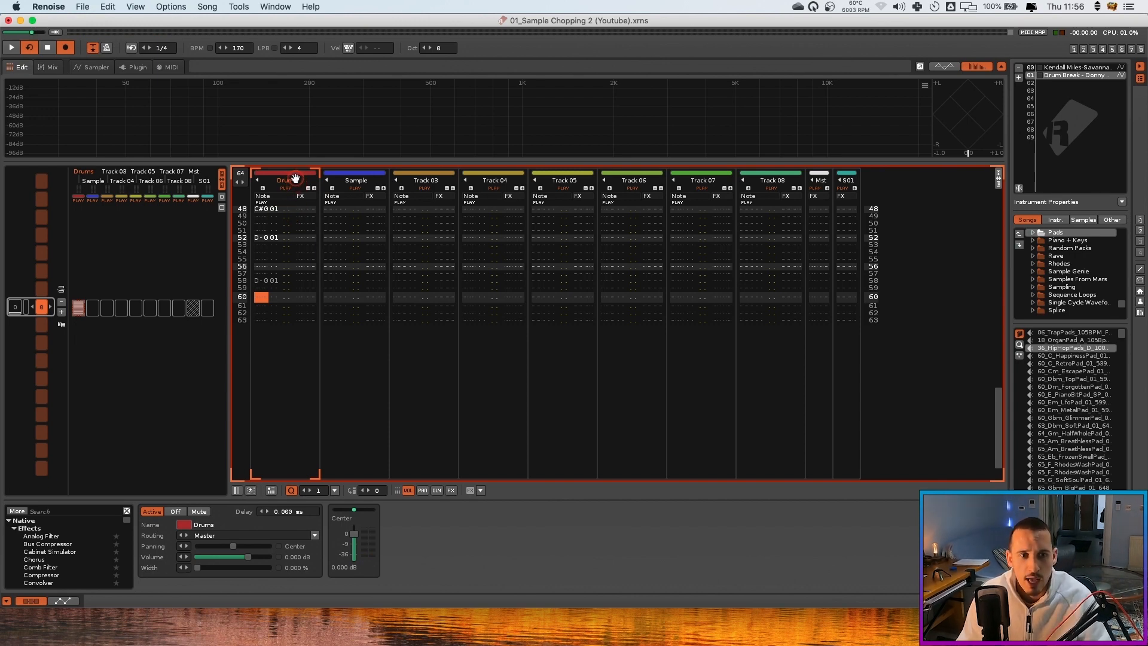
Insert a new track, group it with the Drums track, and rename the group Drums
{"action": "key", "text": "super+t"}
{"action": "left_click_drag", "start_coordinate": [355, 169], "coordinate": [302, 180]}
{"action": "double_click", "coordinate": [366, 180]}
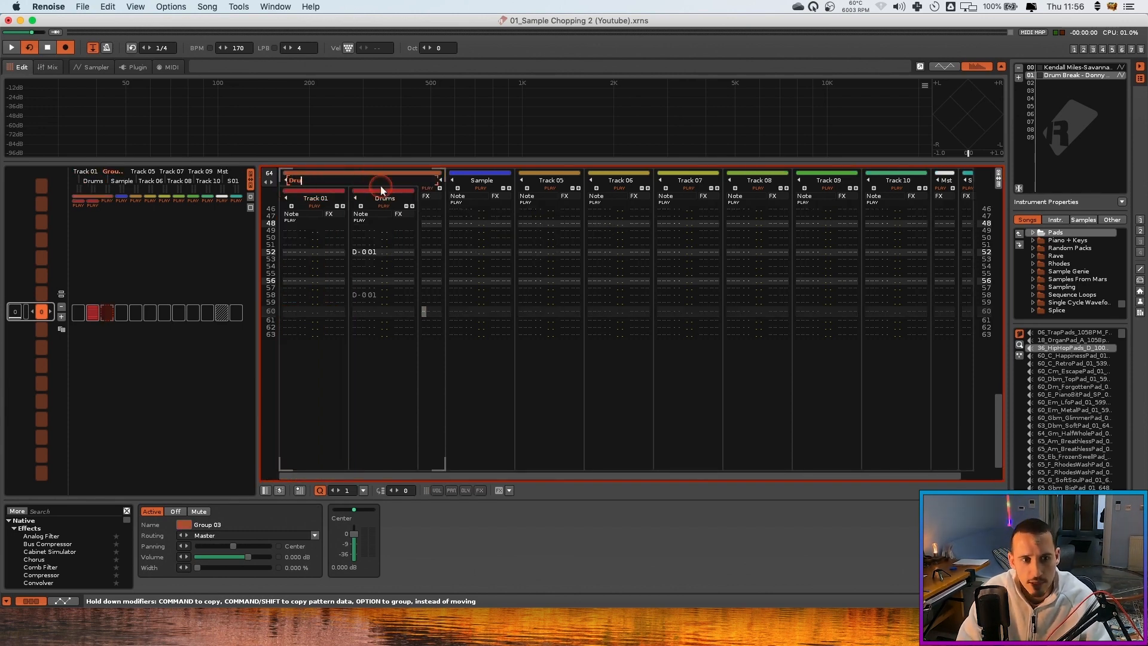
{"action": "type", "text": "Drums"}
{"action": "key", "text": "Return"}
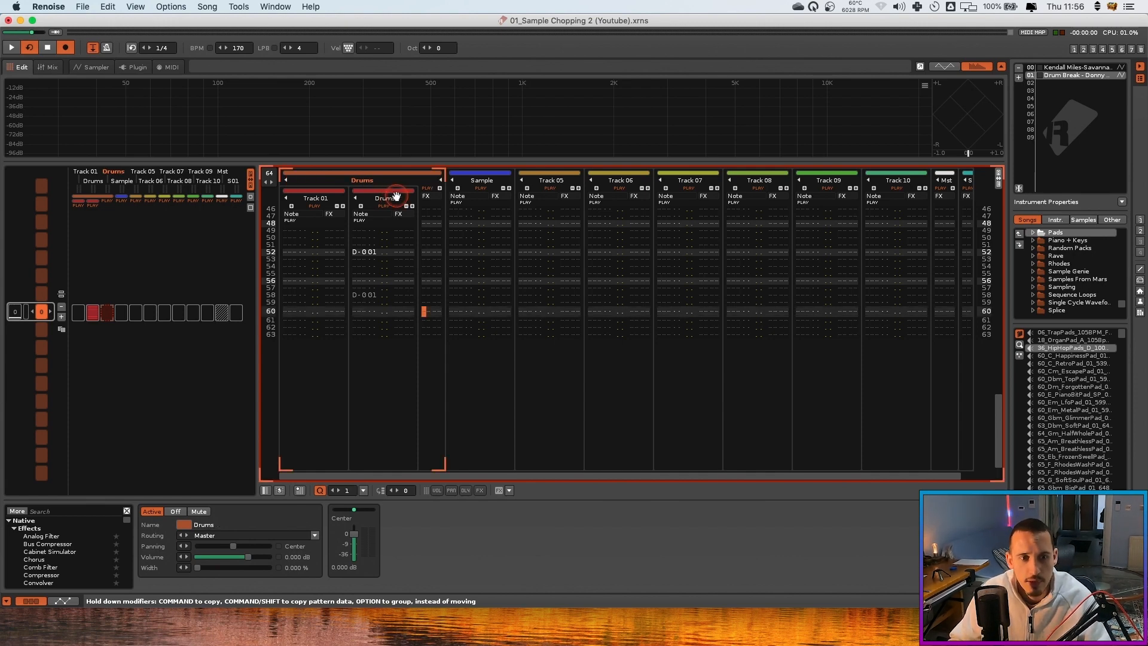
Rename the sequenced drum track Kick and add another track named Snare beside it inside the Drums group
{"action": "double_click", "coordinate": [397, 197]}
{"action": "type", "text": "Kick"}
{"action": "key", "text": "Return"}
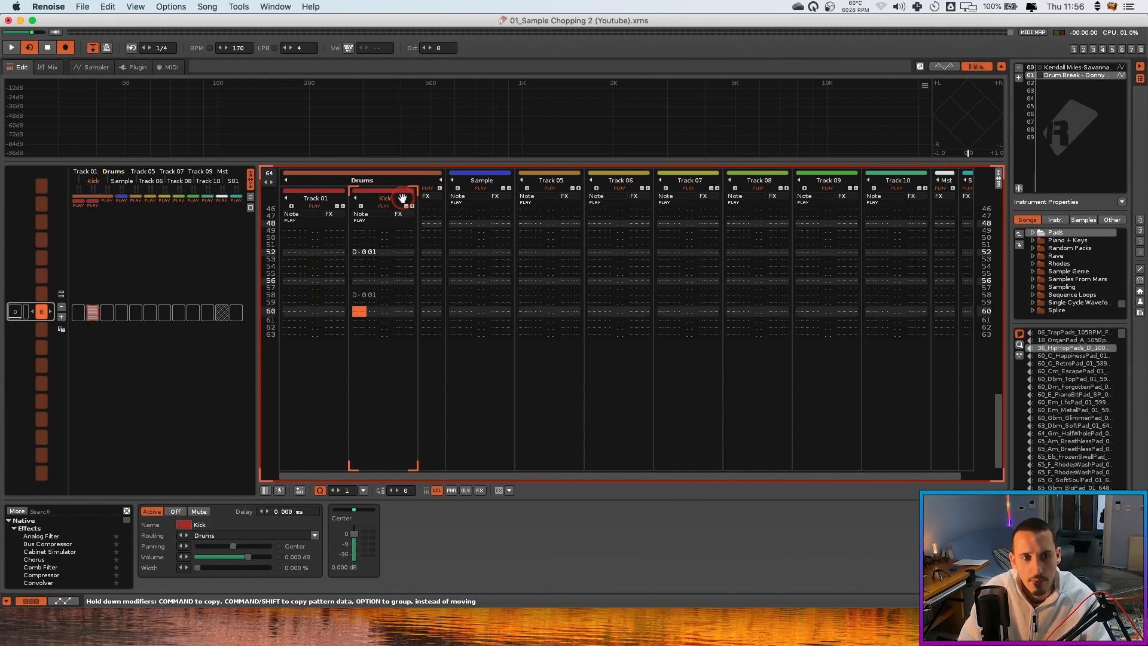
{"action": "left_click", "coordinate": [359, 266]}
{"action": "key", "text": "super+t"}
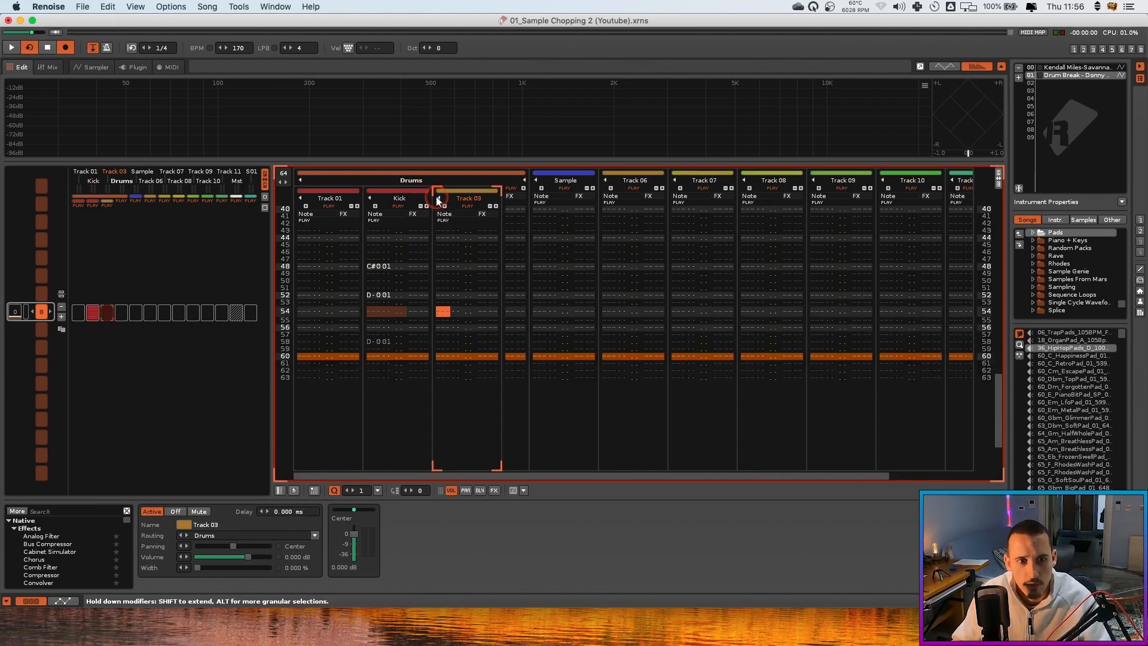
{"action": "double_click", "coordinate": [459, 197]}
{"action": "type", "text": "Snare"}
{"action": "key", "text": "Return"}
Move the D-0 snare notes from the Kick track to the Snare track, keeping the C#0 notes in Kick
{"action": "left_click", "coordinate": [399, 260]}
{"action": "scroll", "coordinate": [391, 272], "scroll_direction": "up", "scroll_amount": 15}
{"action": "scroll", "coordinate": [380, 317], "scroll_direction": "down", "scroll_amount": 3}
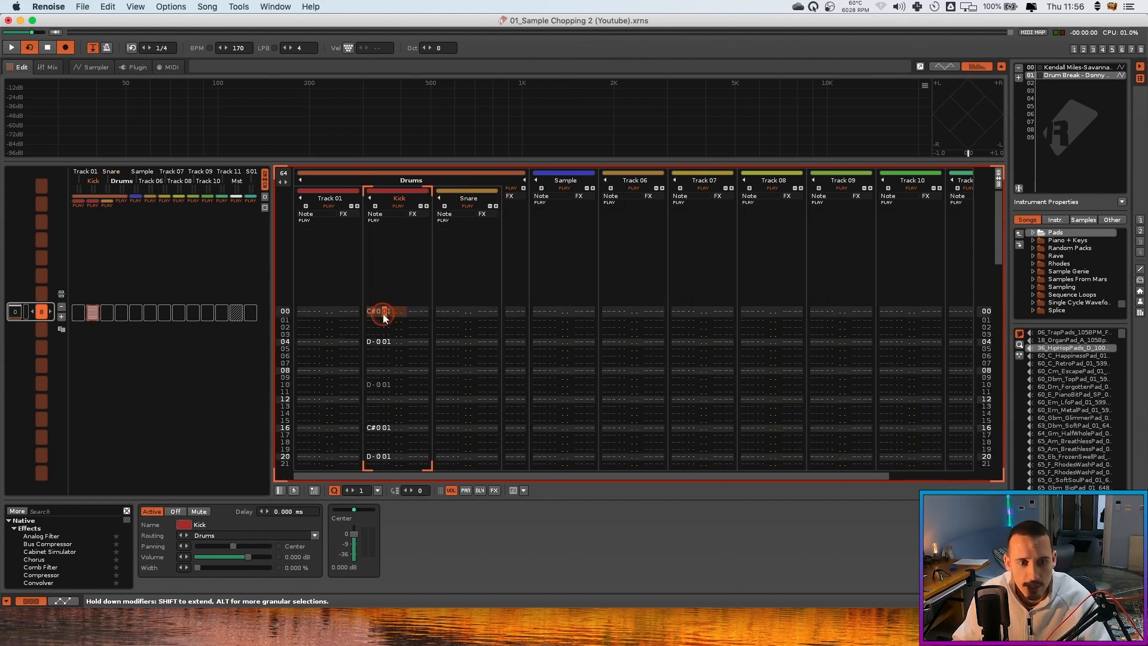
{"action": "left_click", "coordinate": [444, 312]}
{"action": "left_click", "coordinate": [395, 312]}
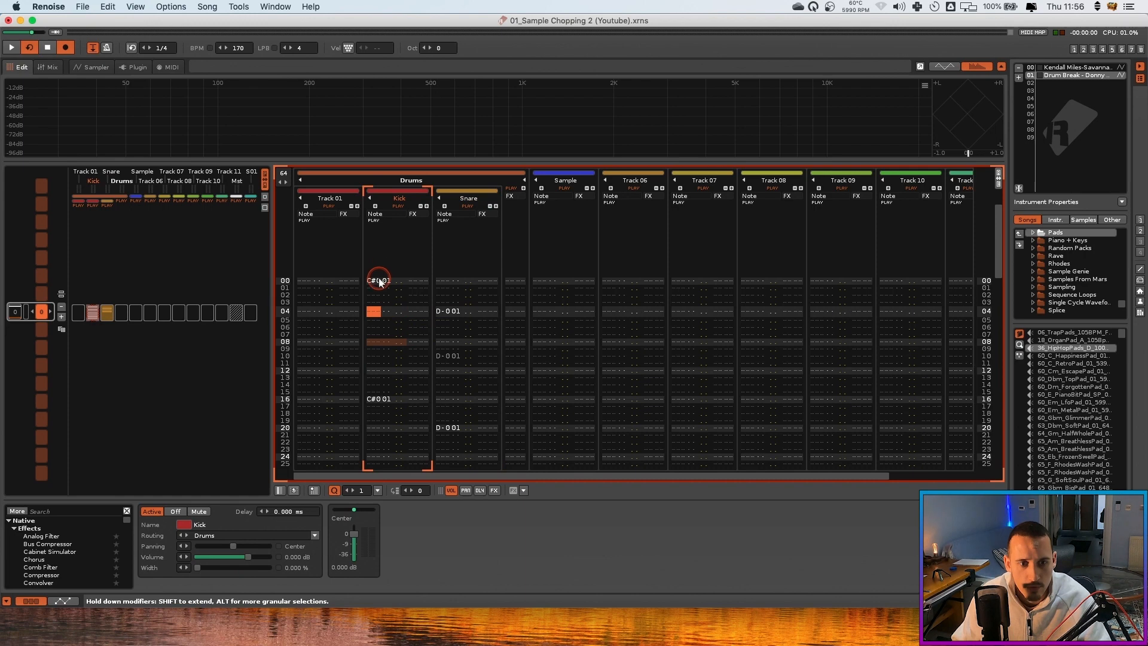
Copy the first 32 rows of the Kick and Snare tracks to row 32 and play the pattern
{"action": "scroll", "coordinate": [380, 281], "scroll_direction": "up", "scroll_amount": 4}
{"action": "key", "text": "Tab"}
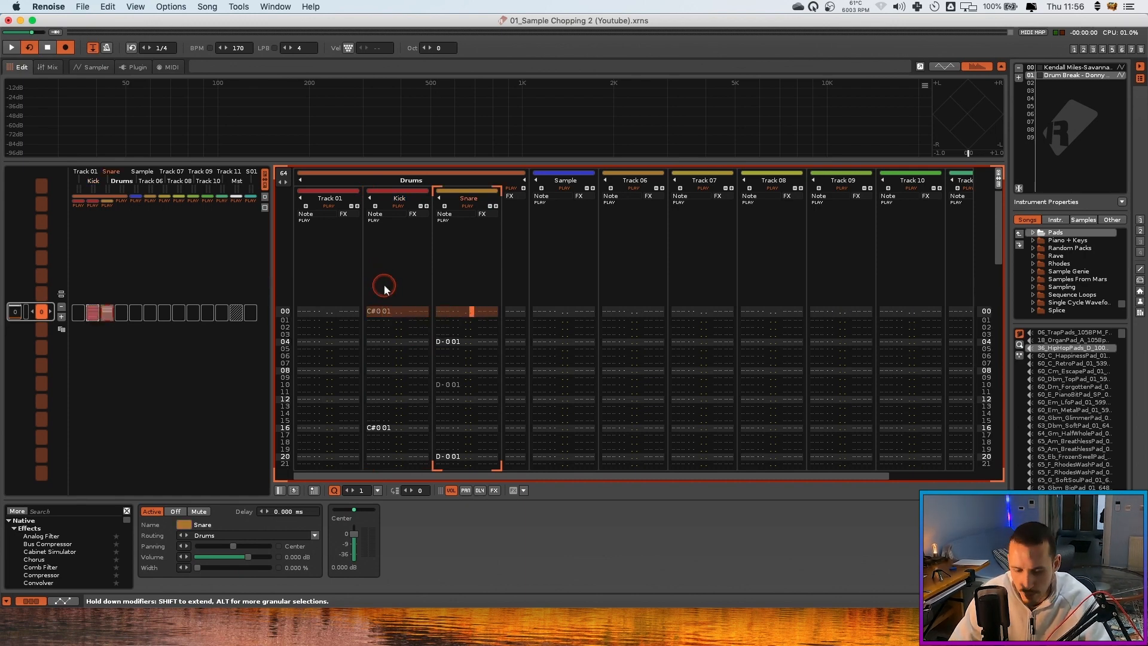
{"action": "key", "text": "shift+Page_Down"}
{"action": "key", "text": "shift+Page_Down"}
{"action": "key", "text": "Left"}
{"action": "key", "text": "Left"}
{"action": "key", "text": "Left"}
{"action": "key", "text": "Left"}
{"action": "key", "text": "Left"}
{"action": "key", "text": "Left"}
{"action": "key", "text": "Left"}
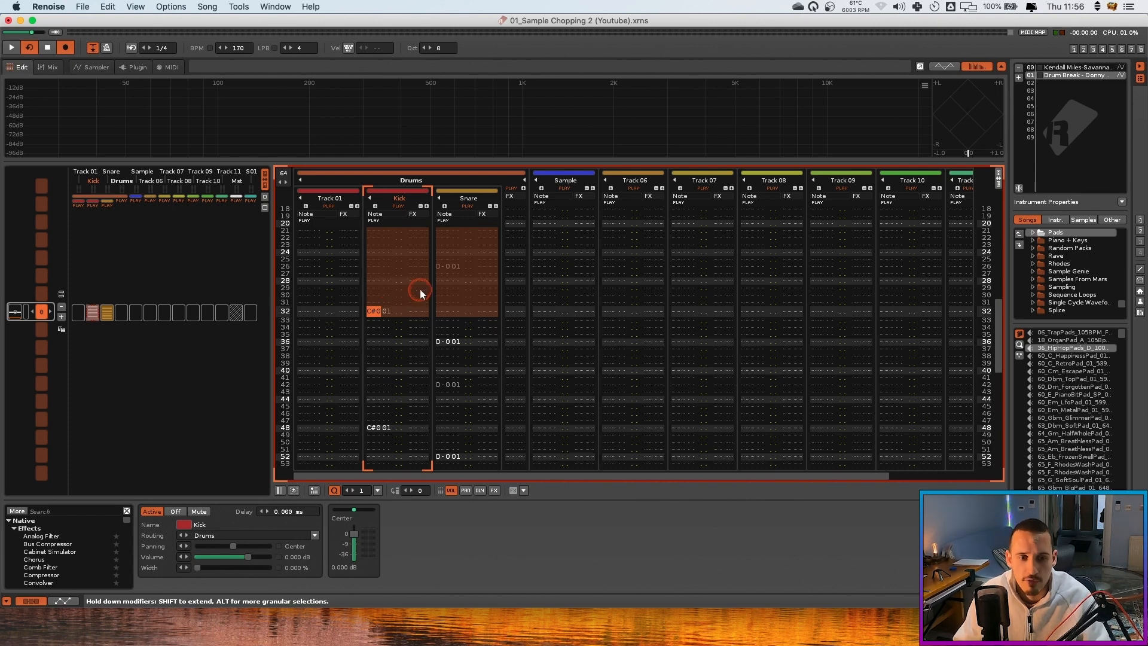
{"action": "key", "text": "space"}
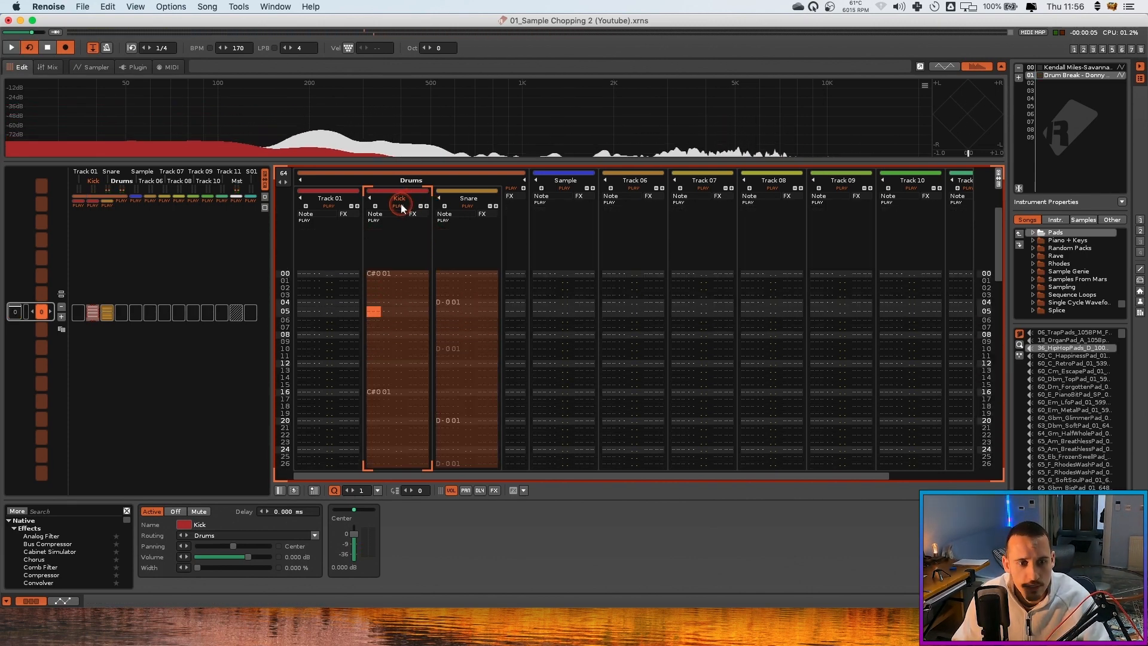
Delete the silent gap after the kick hit in the Drum Break sample's first slice and play the beat
{"action": "left_click", "coordinate": [445, 200]}
{"action": "left_click", "coordinate": [395, 200]}
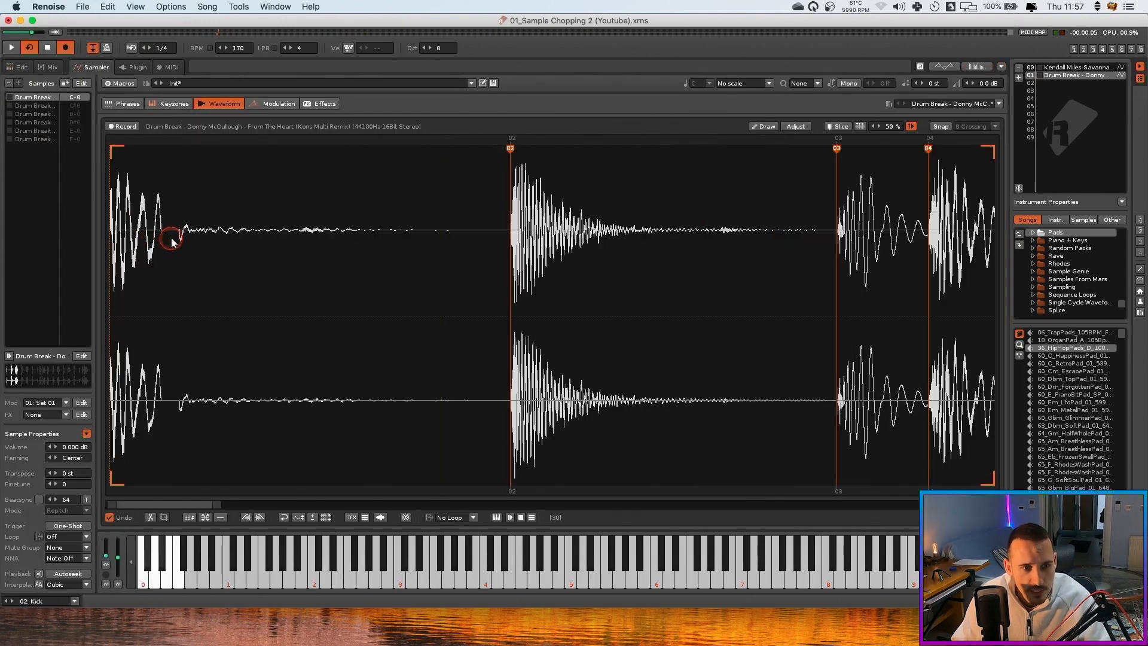
{"action": "scroll", "coordinate": [172, 241], "scroll_direction": "up", "scroll_amount": 5}
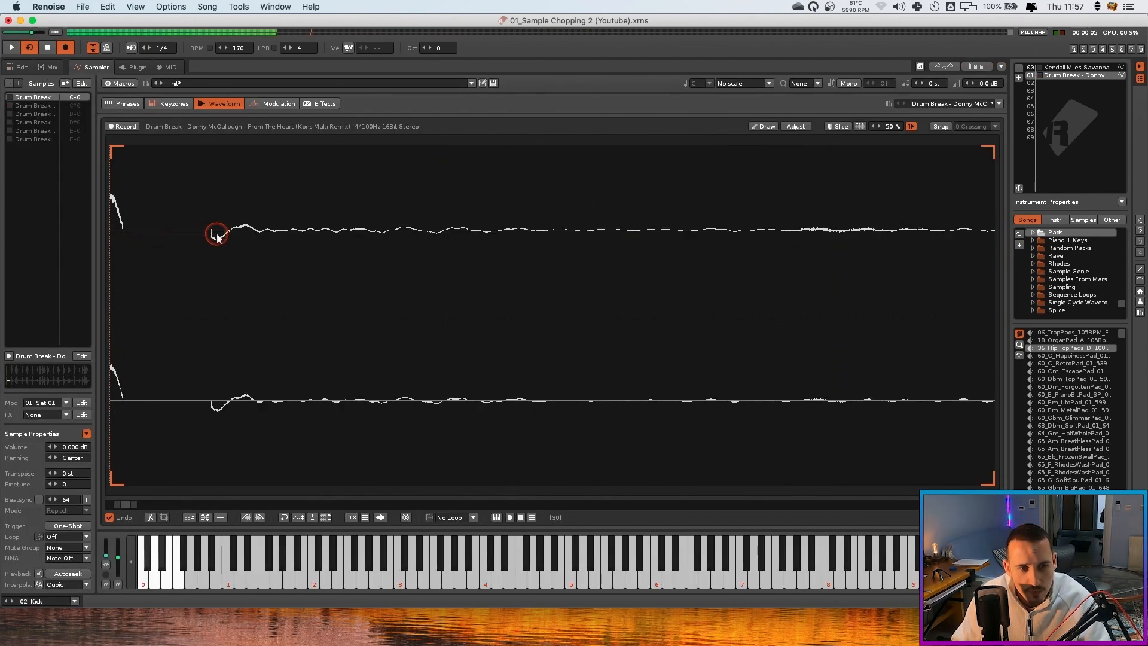
{"action": "scroll", "coordinate": [218, 234], "scroll_direction": "down", "scroll_amount": 1}
{"action": "scroll", "coordinate": [421, 232], "scroll_direction": "up", "scroll_amount": 2}
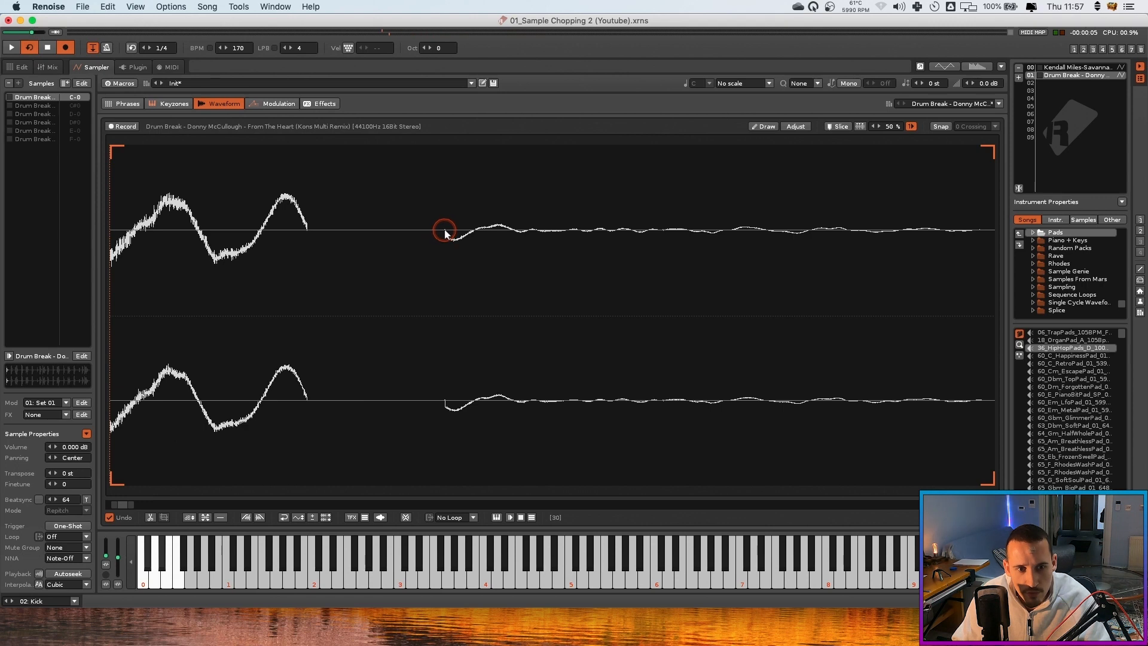
{"action": "left_click_drag", "start_coordinate": [443, 232], "coordinate": [307, 246]}
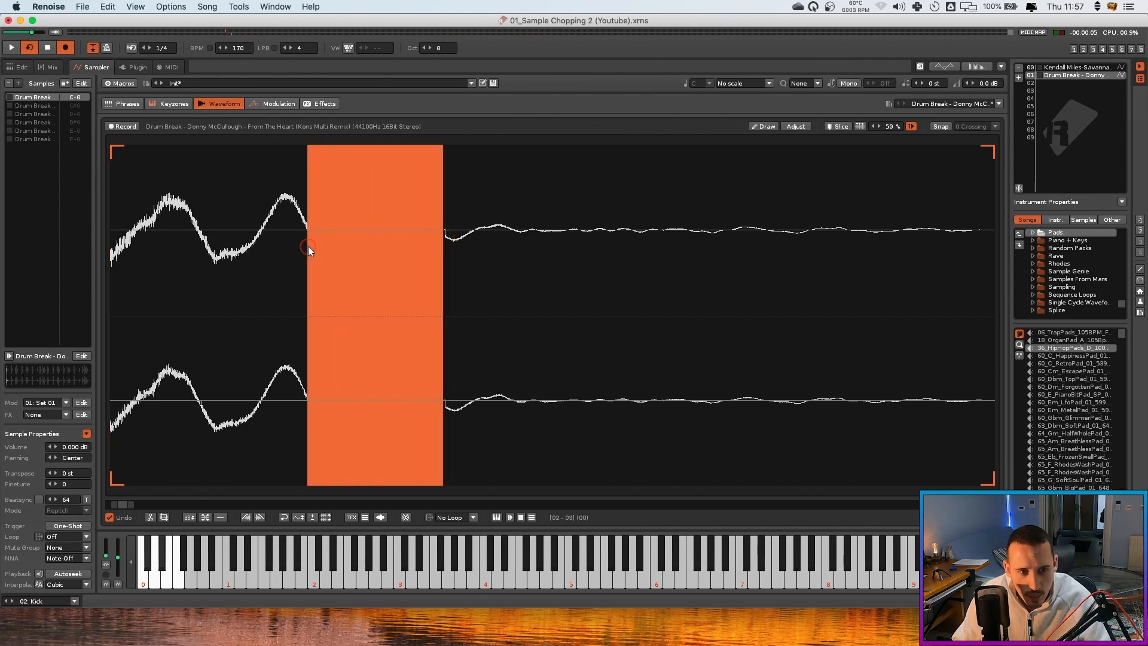
{"action": "scroll", "coordinate": [302, 246], "scroll_direction": "up", "scroll_amount": 2}
{"action": "left_click_drag", "start_coordinate": [734, 226], "coordinate": [741, 245]}
{"action": "key", "text": "Delete"}
{"action": "key", "text": "space"}
{"action": "scroll", "coordinate": [566, 237], "scroll_direction": "down", "scroll_amount": 5}
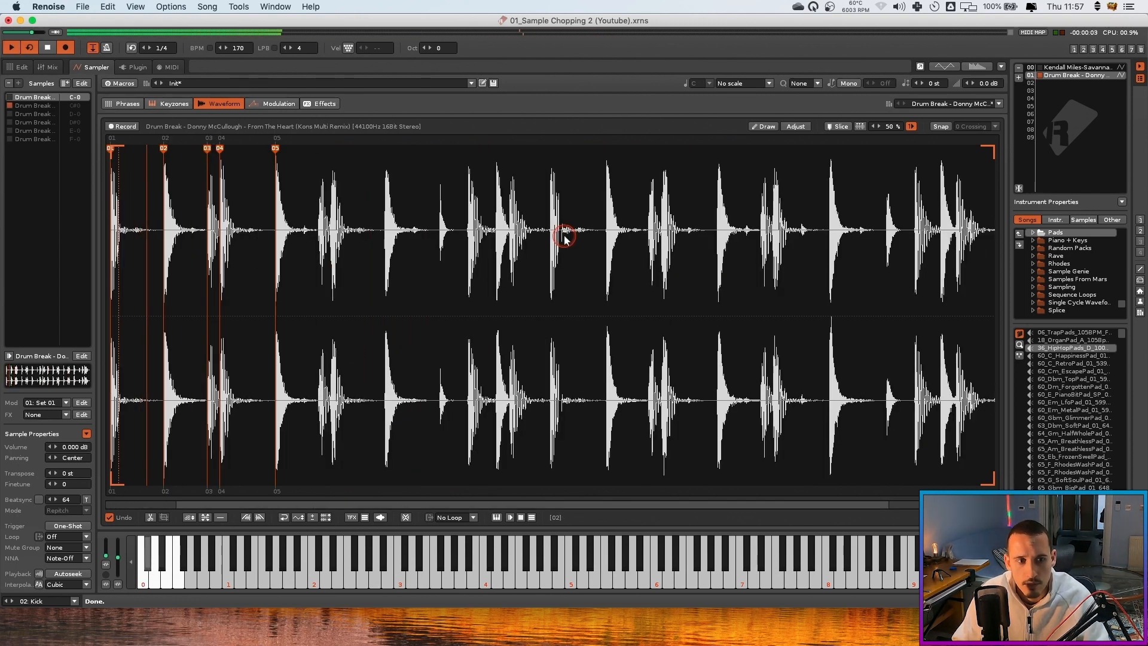
{"action": "key", "text": "space"}
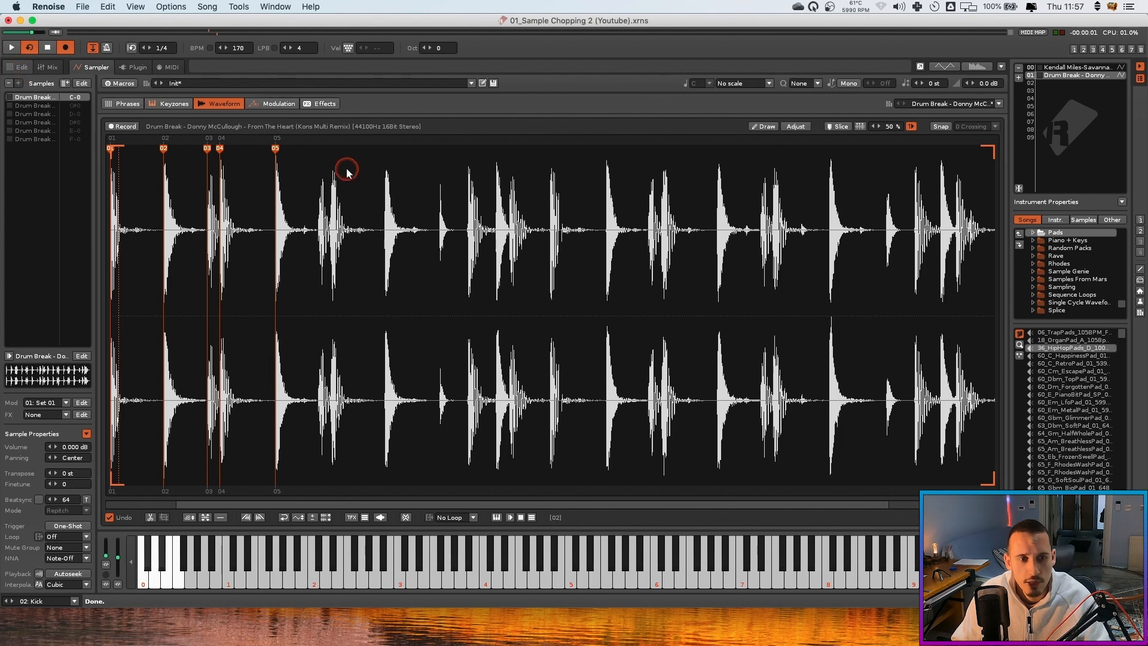
Assign the E-0 drum slice to the kick modulation set
{"action": "left_click", "coordinate": [29, 130]}
{"action": "left_click", "coordinate": [275, 104]}
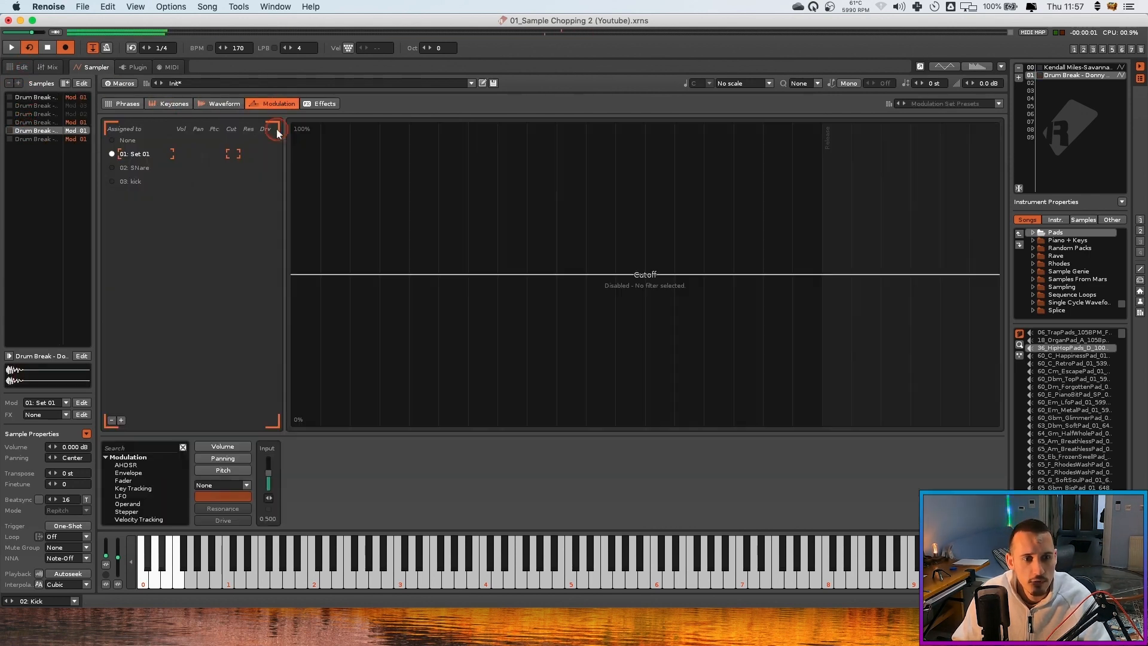
{"action": "left_click", "coordinate": [114, 169]}
{"action": "left_click", "coordinate": [112, 181]}
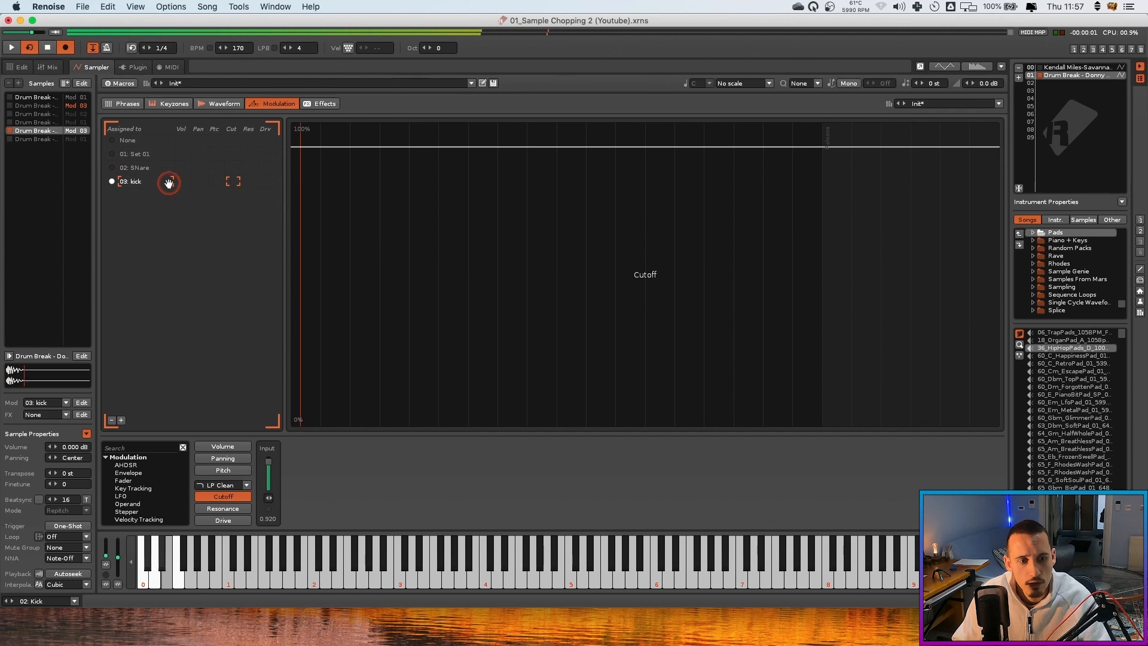
Replace the C#0 notes in the Kick track with E-0 at rows 00, 16, 32 and 48
{"action": "key", "text": "F1"}
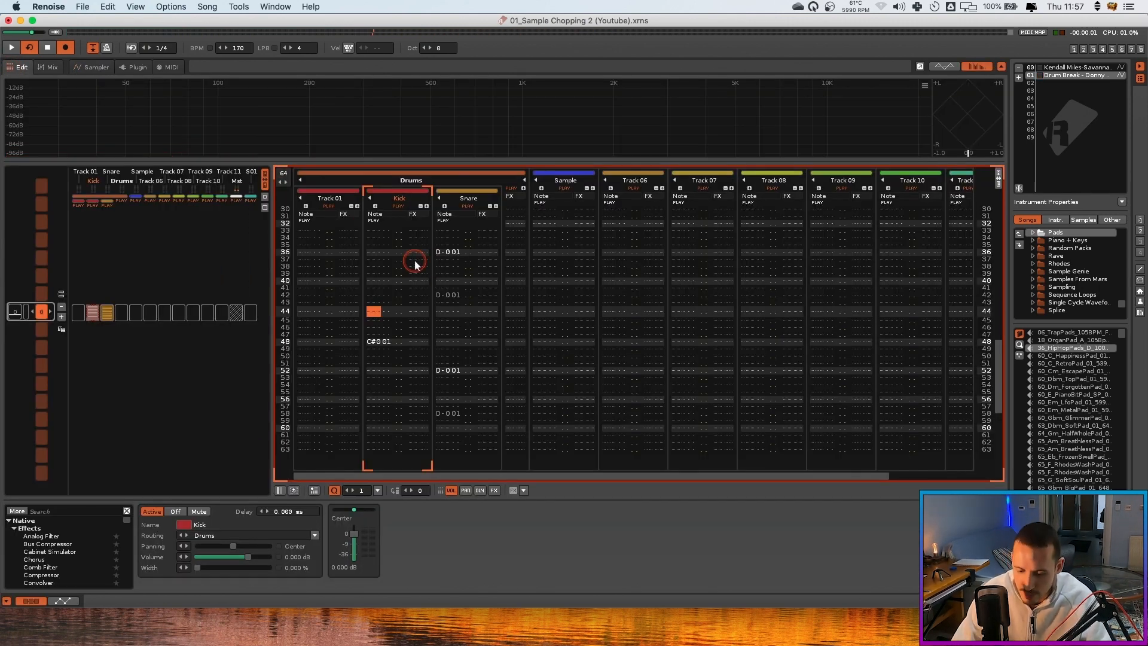
{"action": "scroll", "coordinate": [417, 265], "scroll_direction": "up", "scroll_amount": 15}
{"action": "key", "text": "Return"}
{"action": "scroll", "coordinate": [416, 265], "scroll_direction": "down", "scroll_amount": 6}
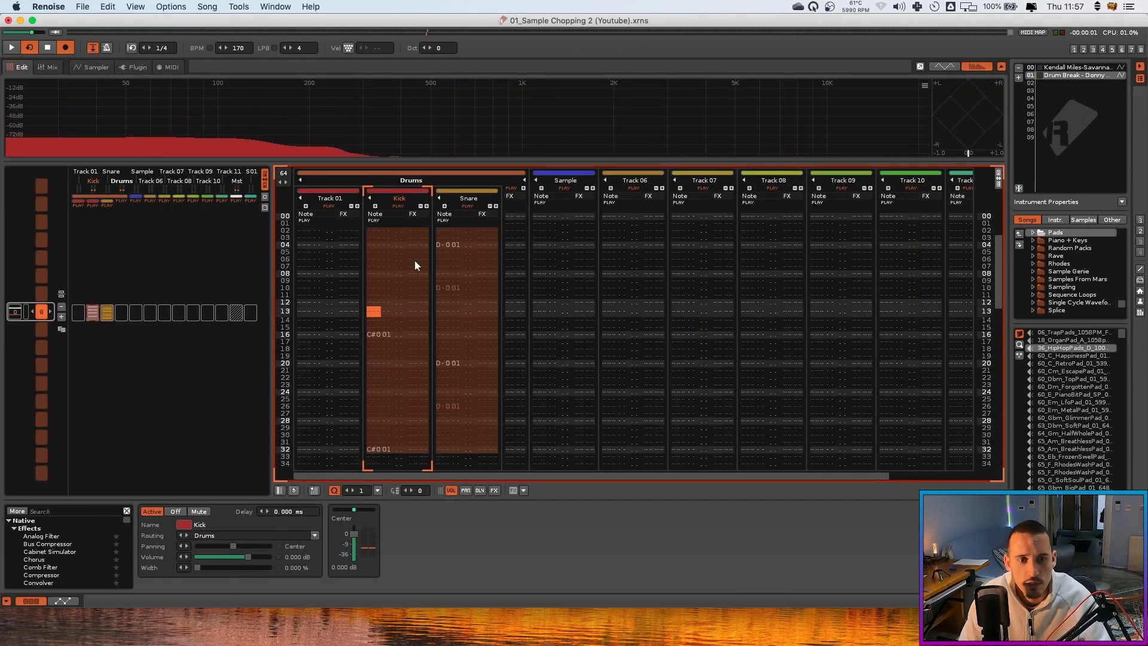
{"action": "scroll", "coordinate": [416, 263], "scroll_direction": "down", "scroll_amount": 9}
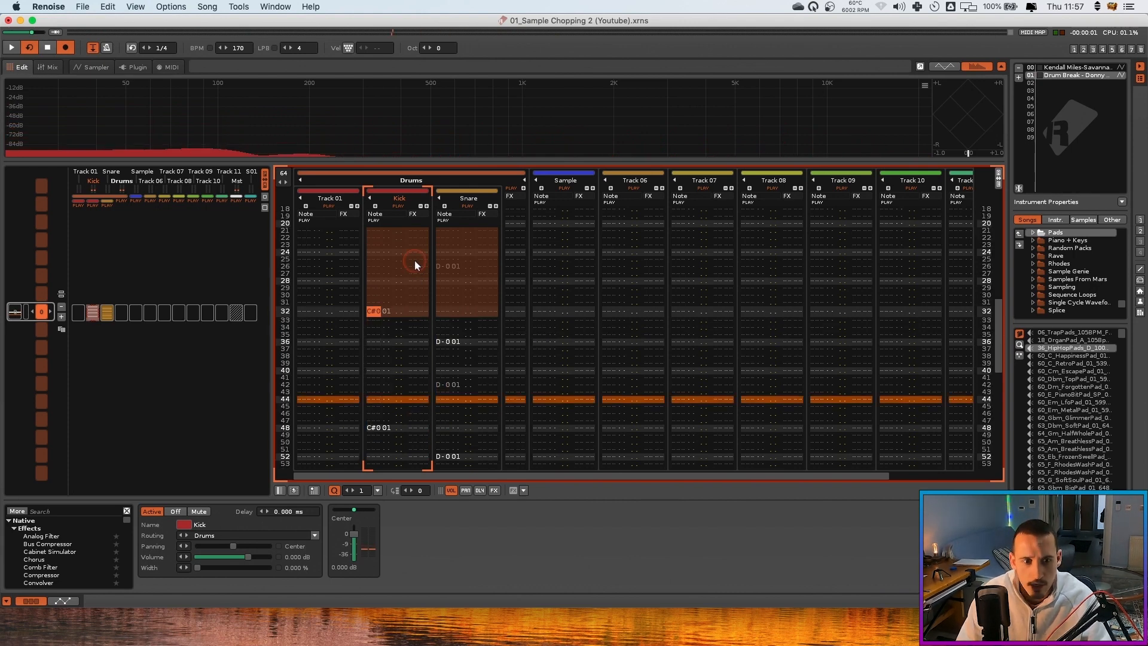
{"action": "key", "text": "c"}
{"action": "scroll", "coordinate": [416, 263], "scroll_direction": "down", "scroll_amount": 7}
{"action": "key", "text": "c"}
{"action": "scroll", "coordinate": [416, 263], "scroll_direction": "up", "scroll_amount": 15}
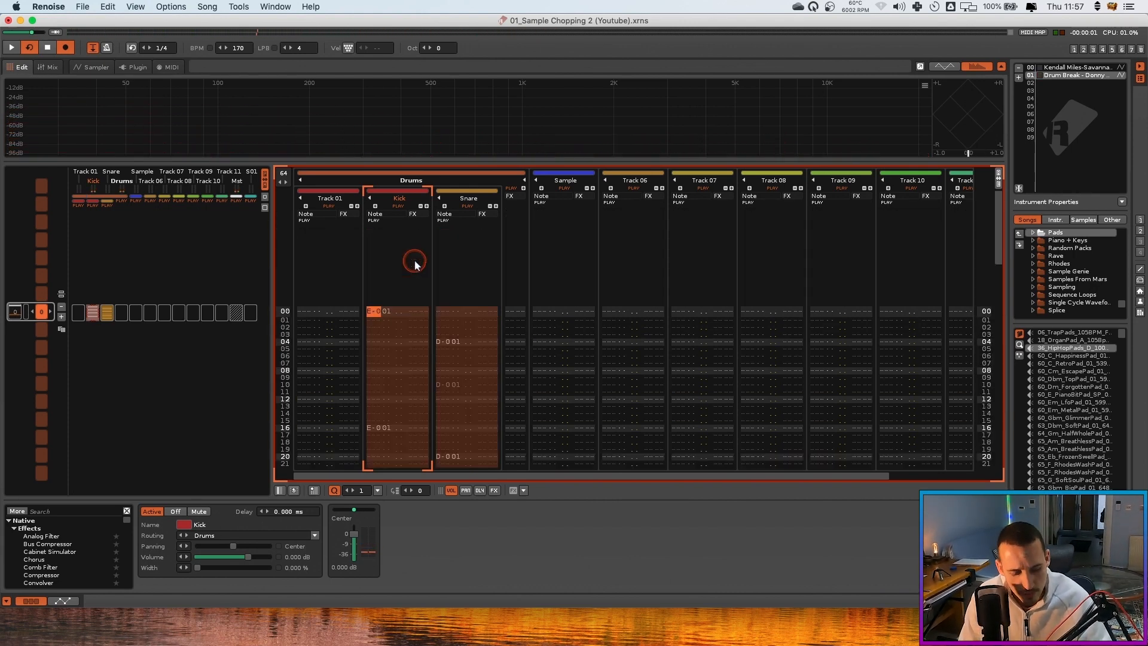
Jump back and forth between the existing notes in the Kick column to review their rows
{"action": "key", "text": "super+shift+Page_Down"}
{"action": "key", "text": "super+shift+Page_Down"}
{"action": "key", "text": "super+shift+Page_Down"}
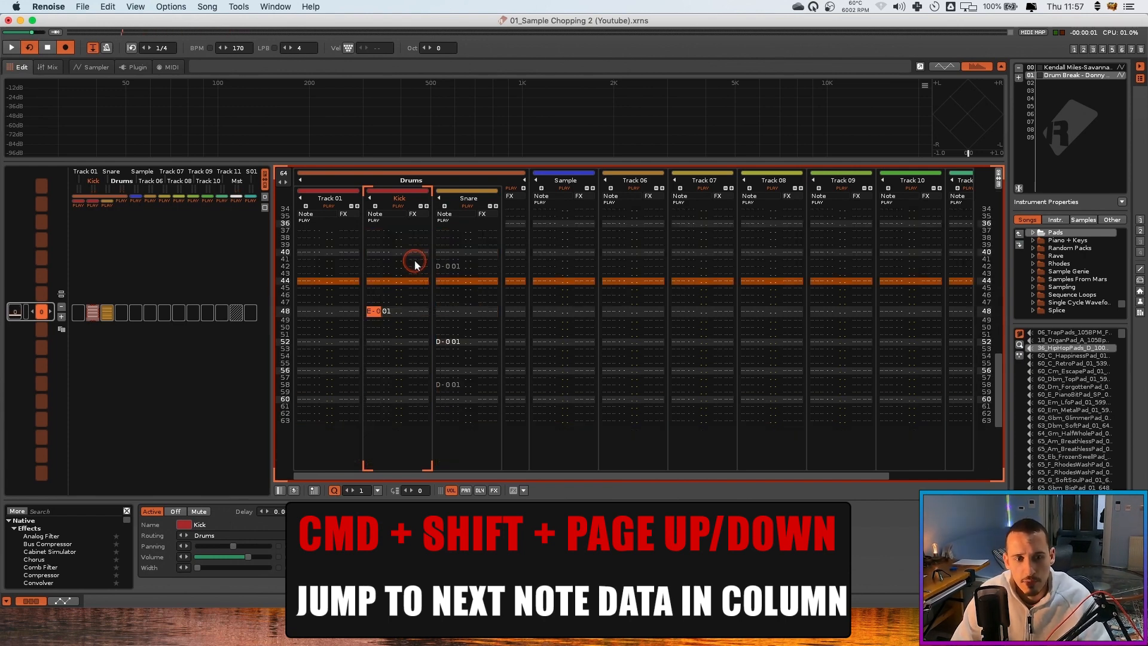
{"action": "key", "text": "super+shift+Page_Up"}
{"action": "key", "text": "super+shift+Page_Up"}
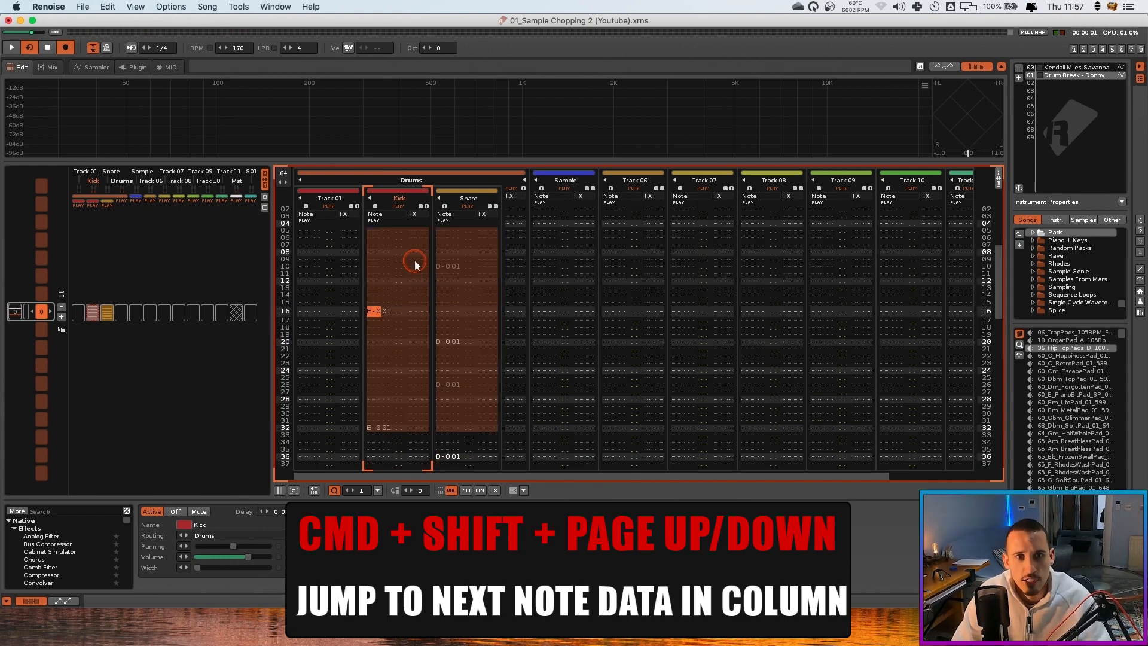
{"action": "key", "text": "super+shift+Page_Down"}
{"action": "key", "text": "super+shift+Page_Down"}
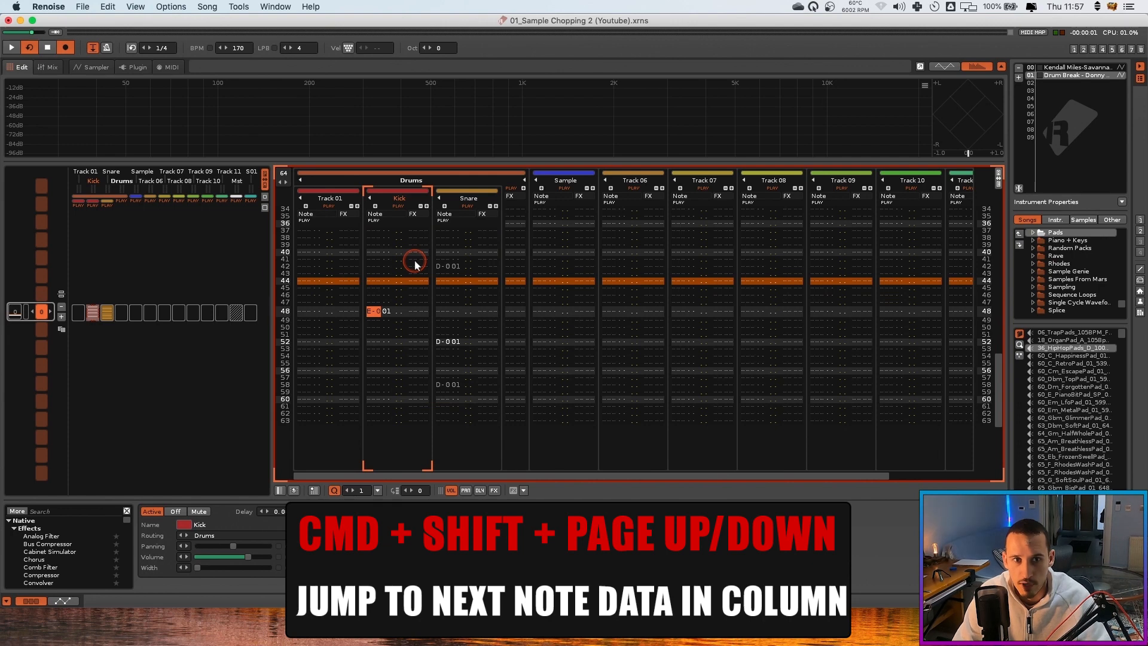
{"action": "key", "text": "super+shift+Page_Up"}
{"action": "key", "text": "super+shift+Page_Up"}
{"action": "key", "text": "super+shift+Page_Up"}
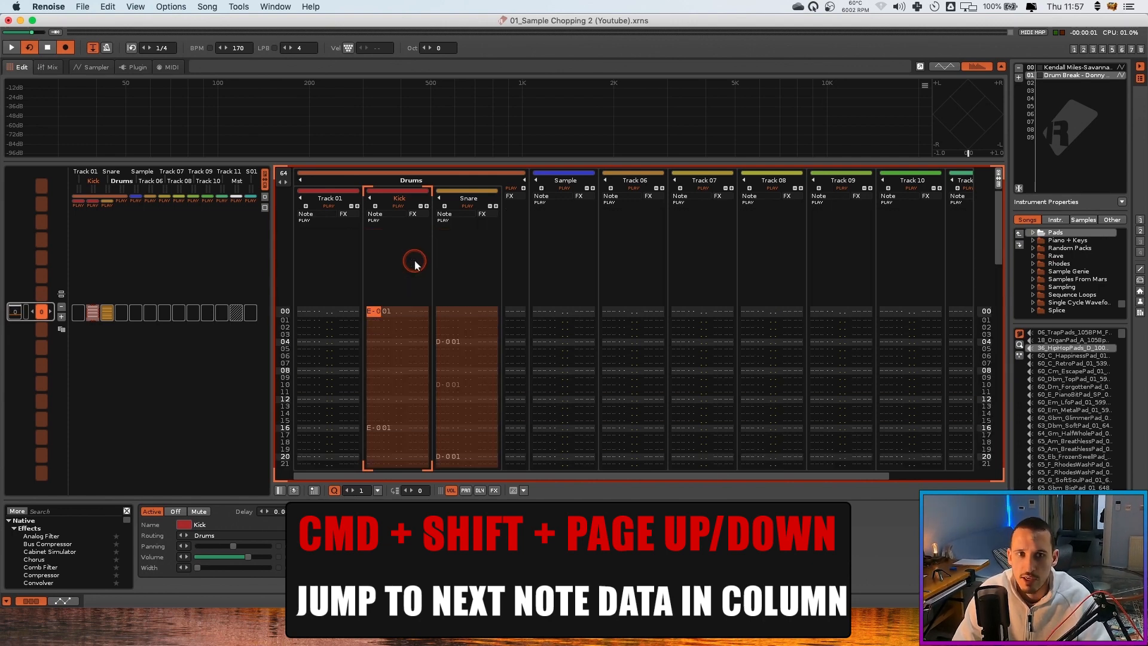
{"action": "key", "text": "super+shift+Page_Down"}
{"action": "key", "text": "super+shift+Page_Down"}
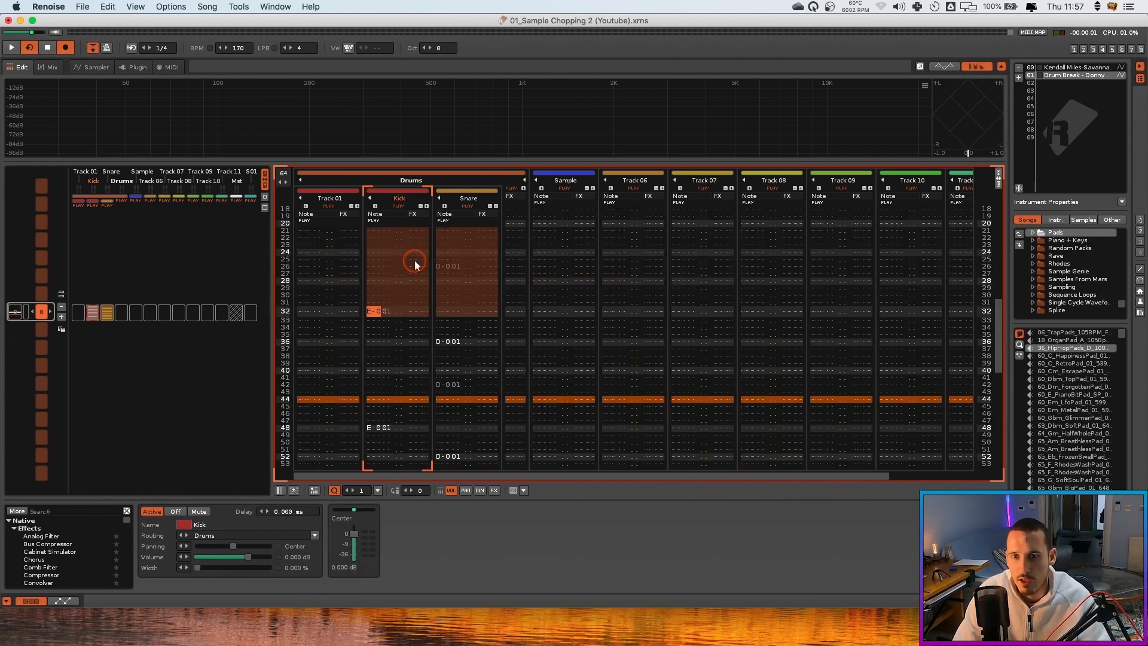
{"action": "key", "text": "super+shift+Page_Up"}
{"action": "key", "text": "super+shift+Page_Up"}
{"action": "key", "text": "super+shift+Page_Down"}
{"action": "key", "text": "super+shift+Page_Down"}
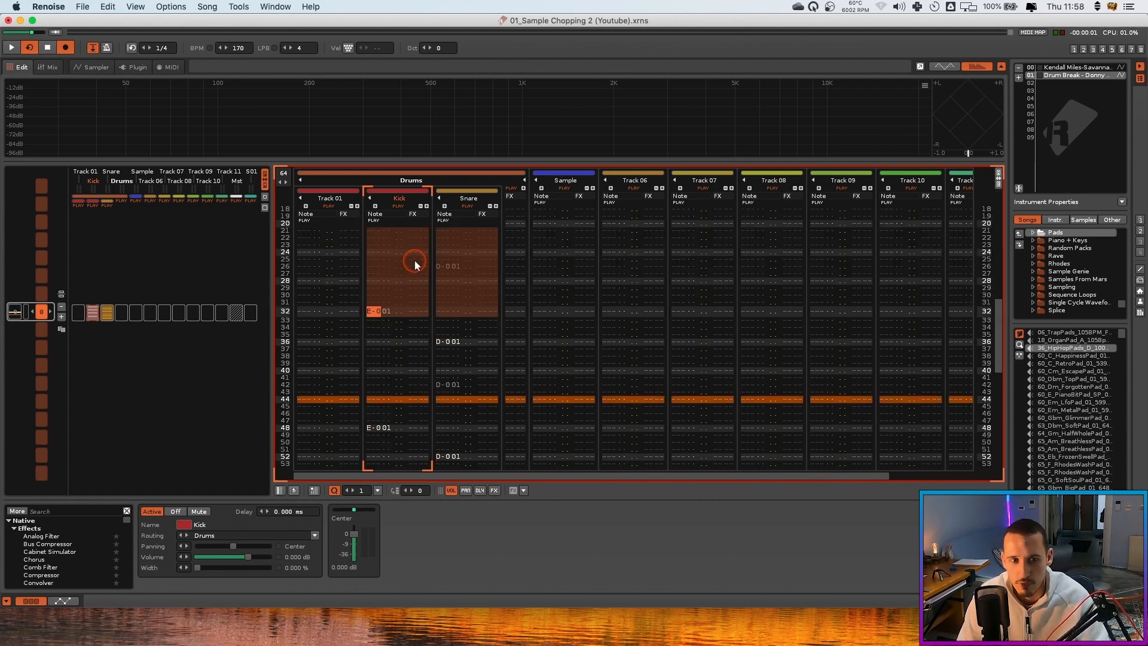
{"action": "key", "text": "backslash"}
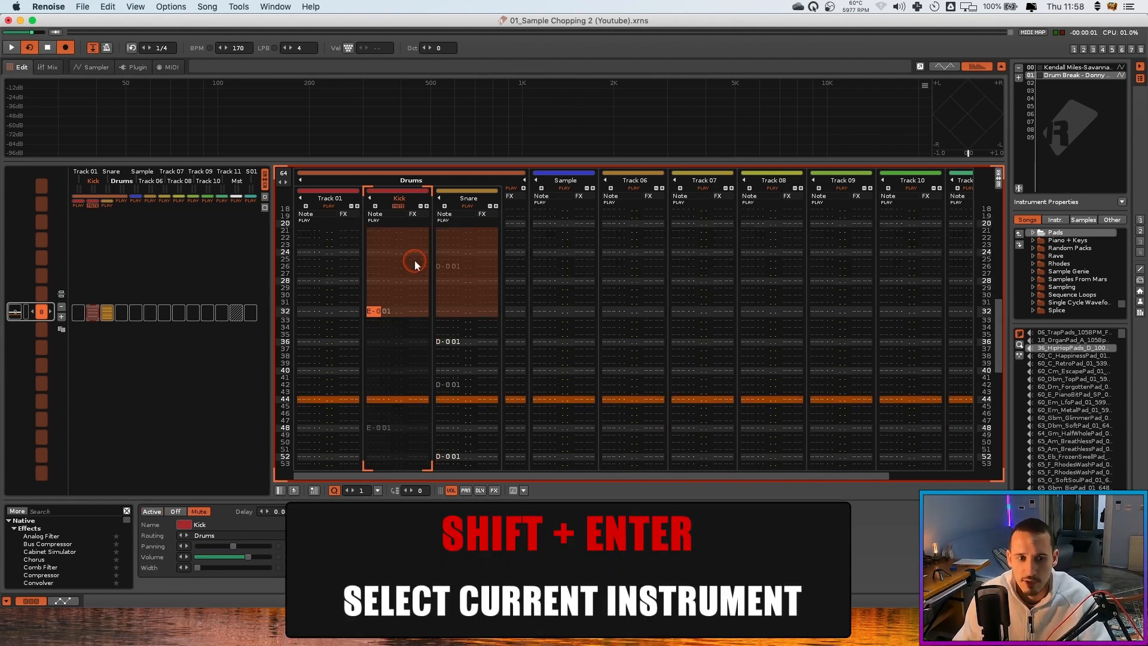
{"action": "left_click", "coordinate": [373, 309]}
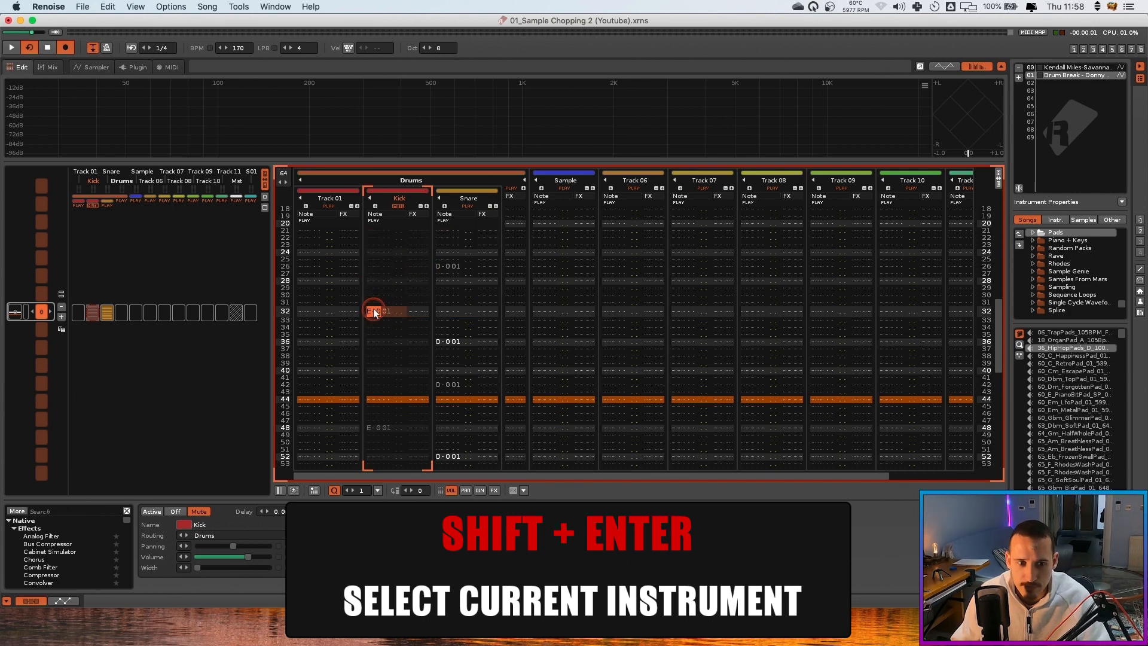
{"action": "left_click", "coordinate": [1054, 68]}
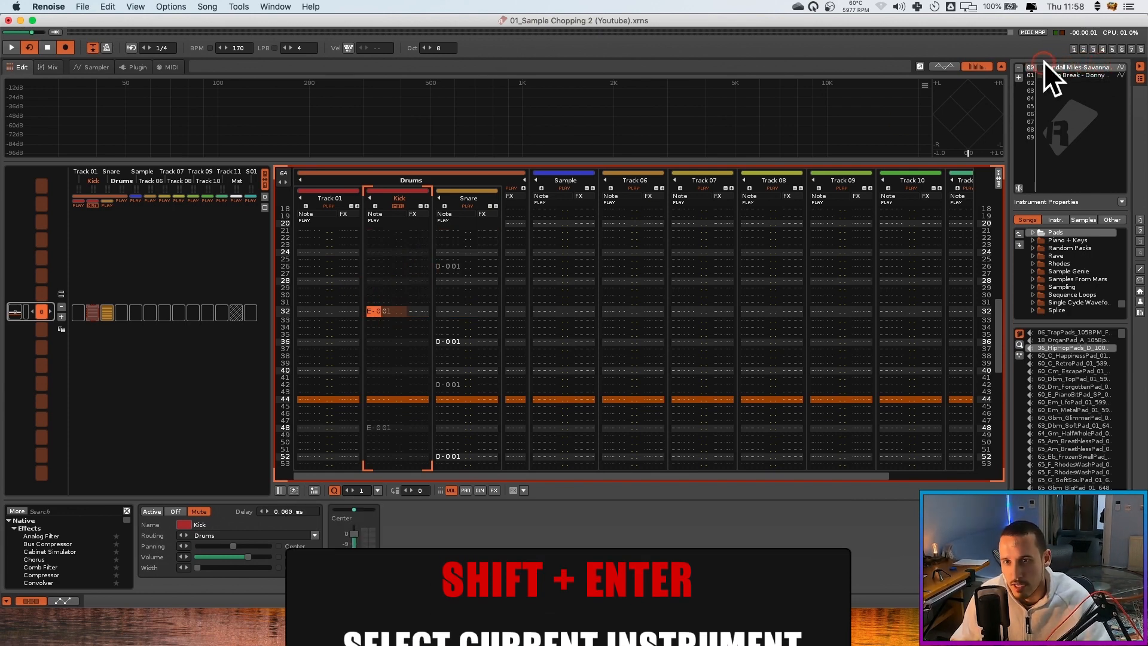
{"action": "left_click", "coordinate": [537, 239]}
{"action": "left_click", "coordinate": [417, 180]}
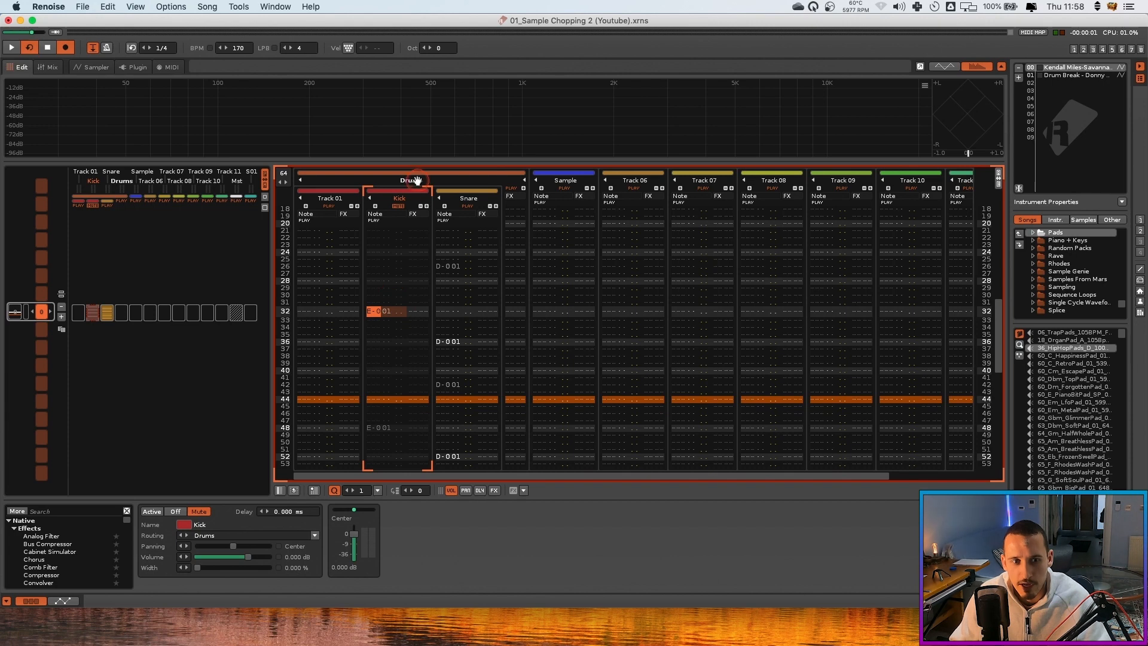
{"action": "left_click", "coordinate": [400, 208]}
Select the Drum Break instrument by capturing it from the E-0 note at row 32 in the Kick track
{"action": "left_click", "coordinate": [400, 314]}
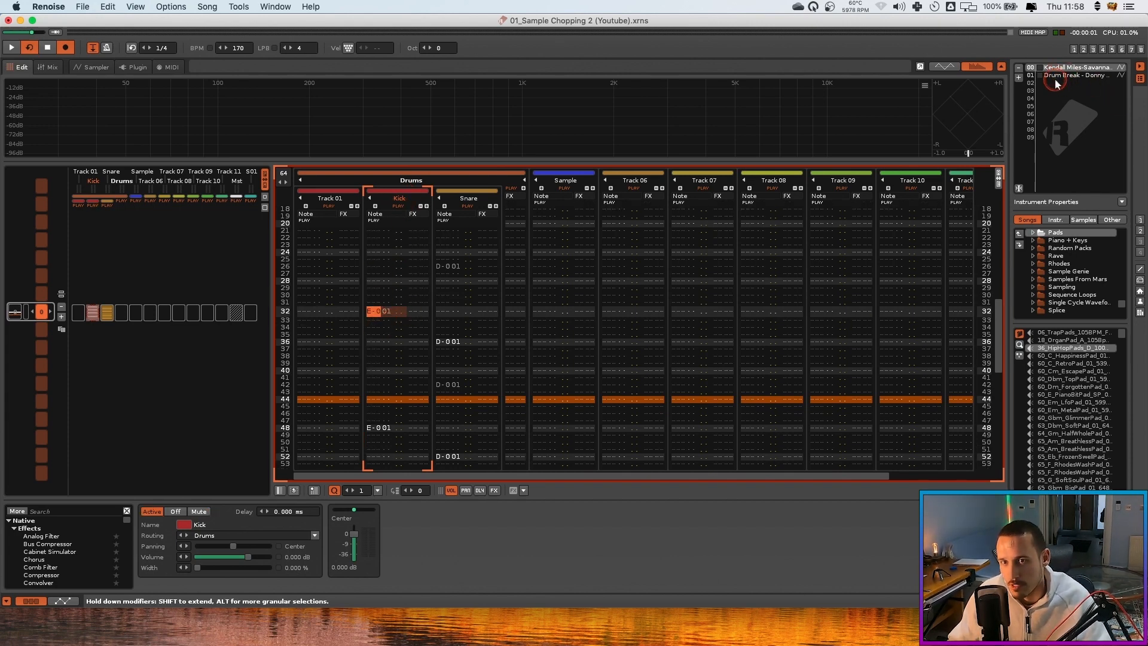
{"action": "key", "text": "shift+Return"}
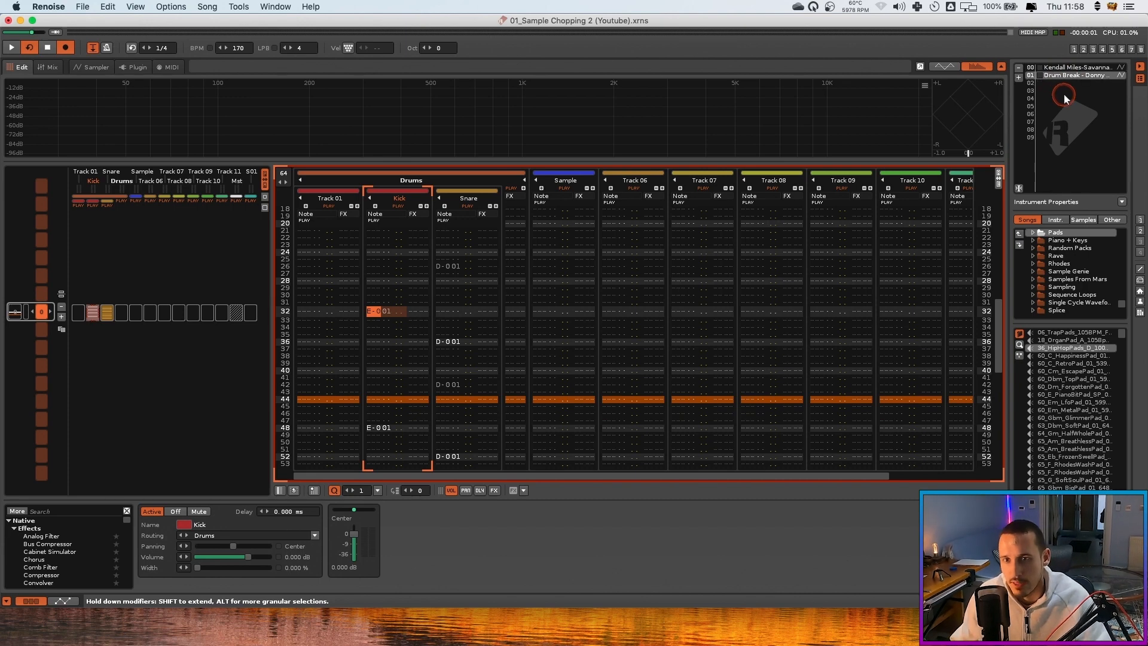
{"action": "left_click", "coordinate": [381, 311]}
{"action": "left_click", "coordinate": [1057, 79]}
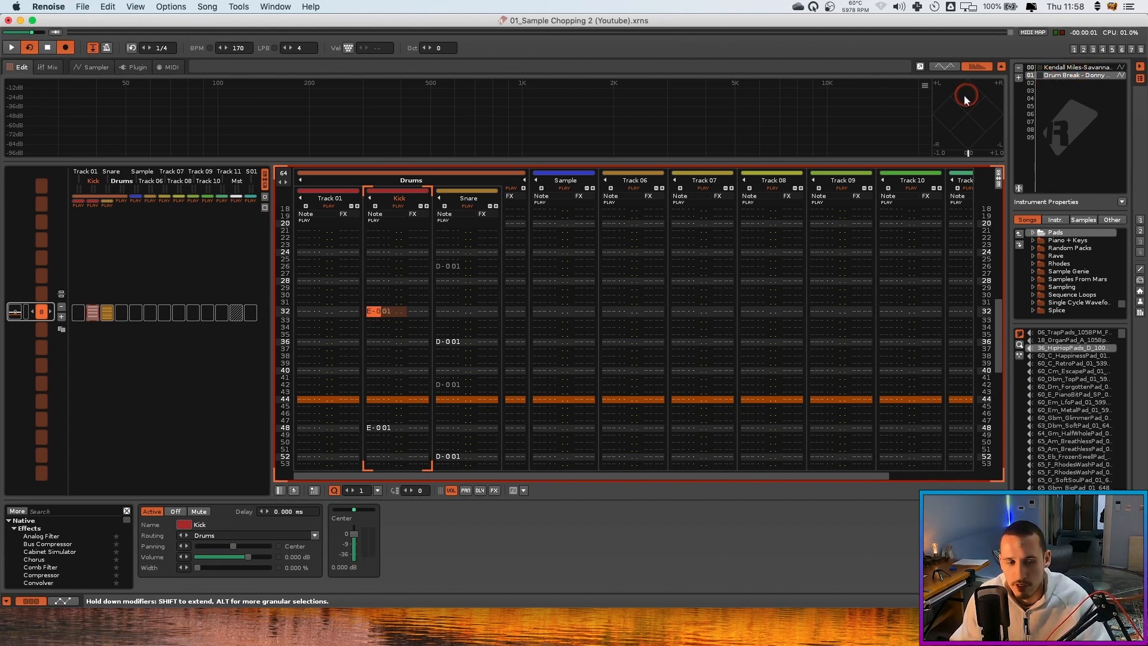
{"action": "left_click", "coordinate": [377, 312]}
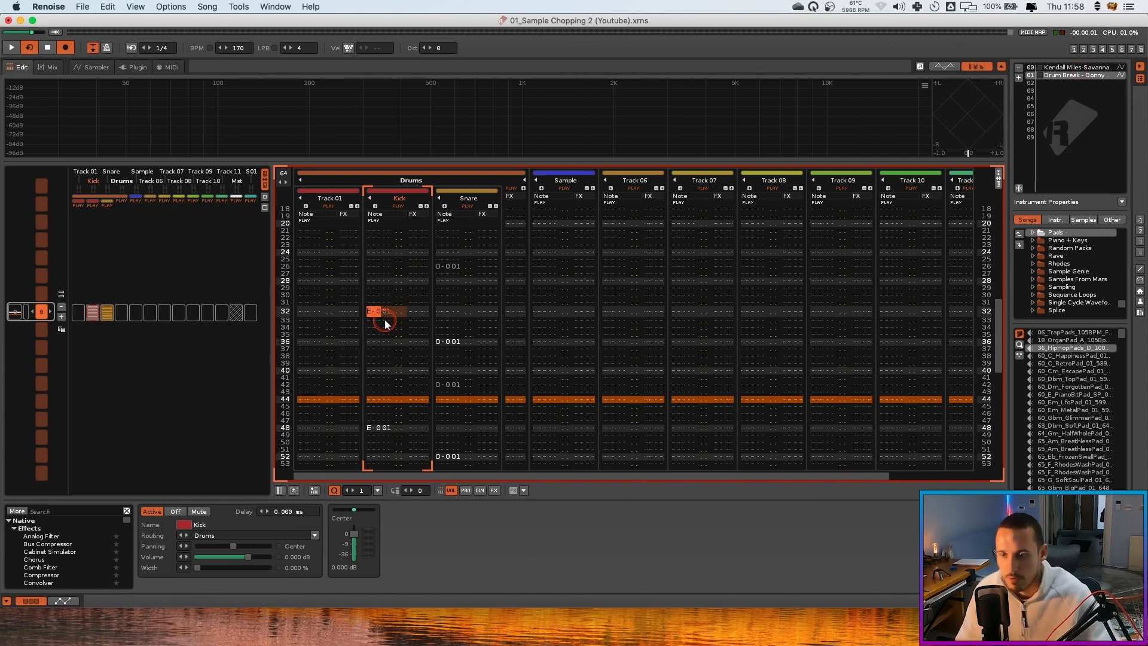
Add an AHDSR to the kick modulation set's volume with zero sustain, about 144 ms decay and about 179 ms release
{"action": "left_click", "coordinate": [462, 338]}
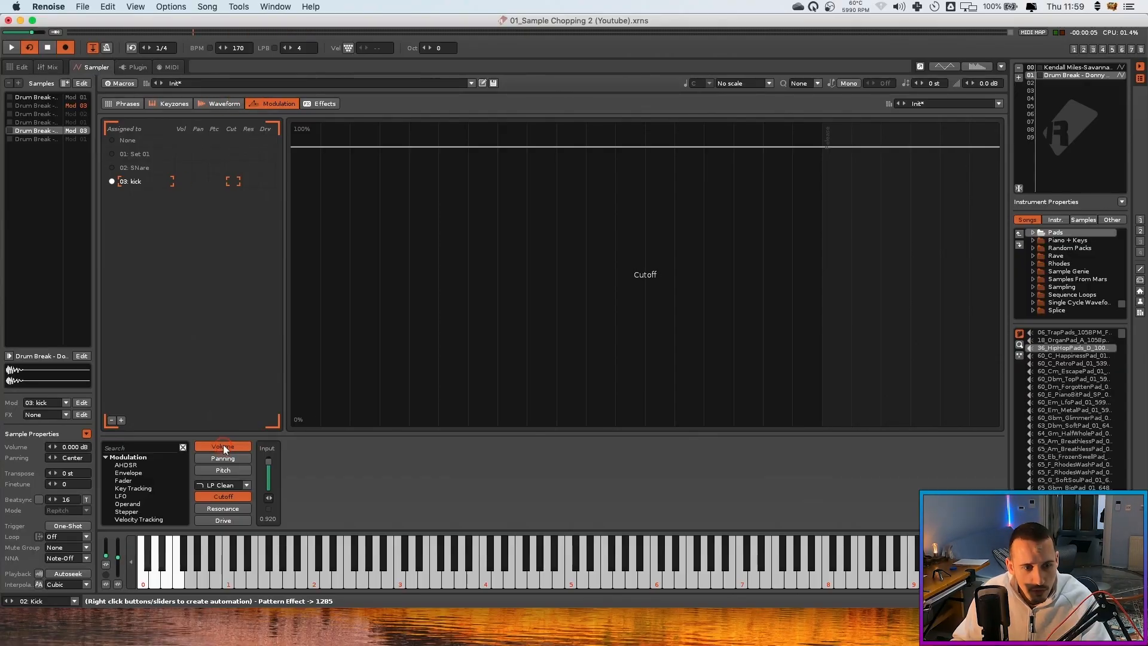
{"action": "left_click", "coordinate": [224, 447]}
{"action": "left_click_drag", "start_coordinate": [125, 465], "coordinate": [397, 462]}
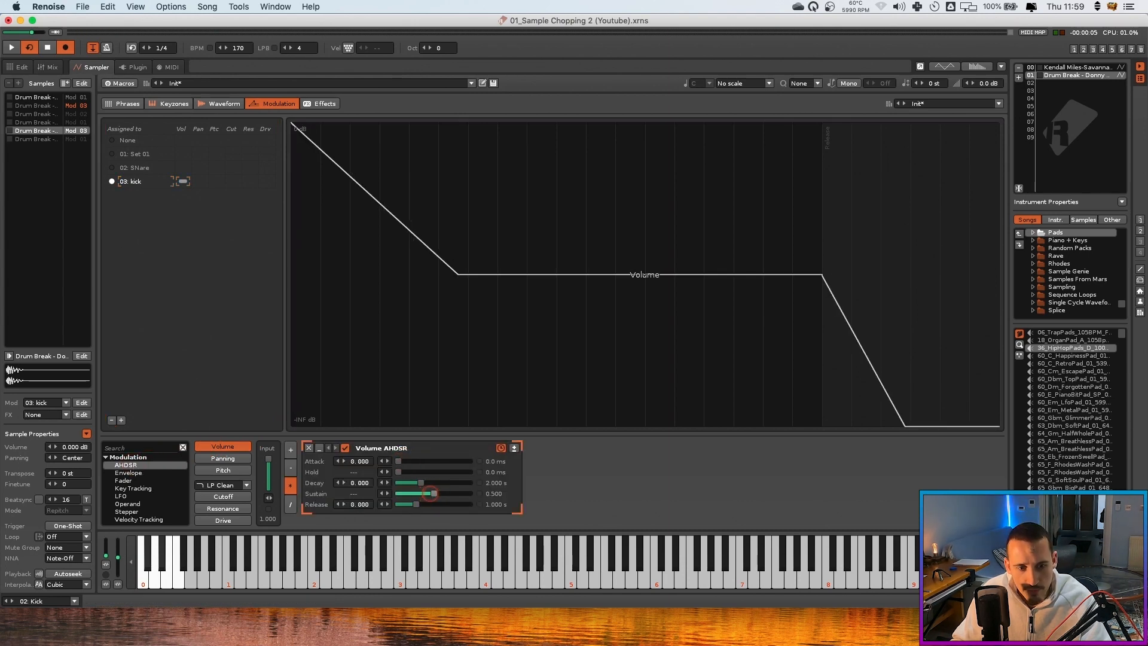
{"action": "left_click_drag", "start_coordinate": [416, 504], "coordinate": [408, 504]}
{"action": "left_click_drag", "start_coordinate": [422, 484], "coordinate": [407, 483]}
Fine-tune the kick's volume envelope during playback to about 47 ms hold and about 120 ms decay
{"action": "key", "text": "space"}
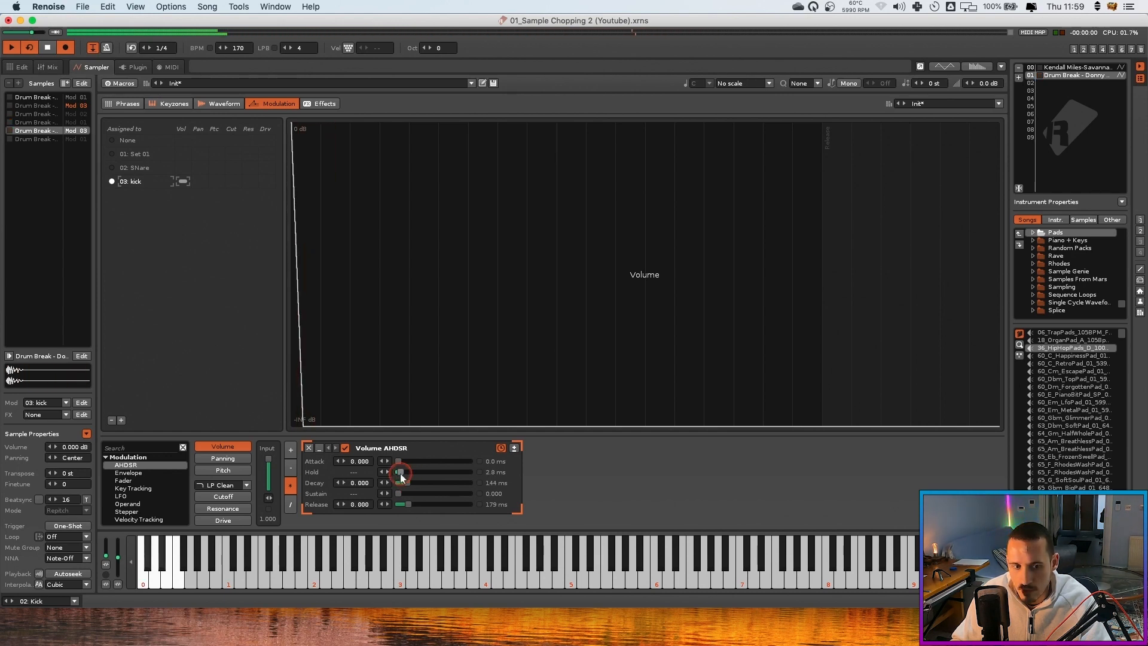
{"action": "left_click_drag", "start_coordinate": [398, 472], "coordinate": [405, 472]}
{"action": "key", "text": "space"}
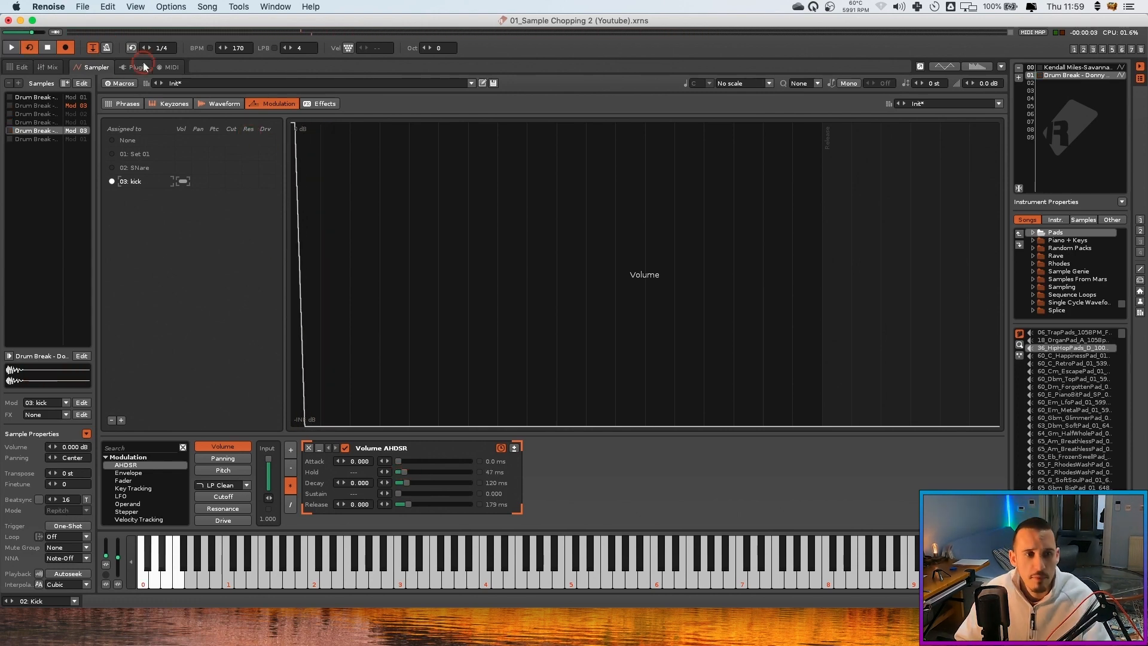
Add a Gainer effect to the Kick track and raise its gain to about 1.2 dB
{"action": "left_click", "coordinate": [18, 67]}
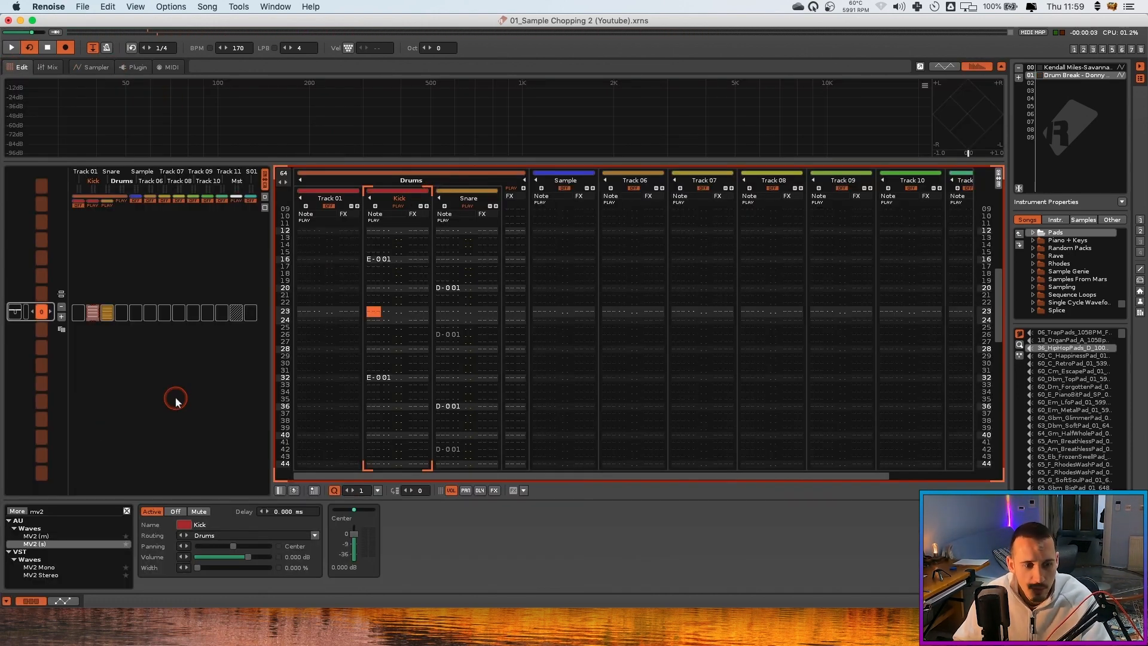
{"action": "left_click", "coordinate": [64, 512]}
{"action": "type", "text": "gain"}
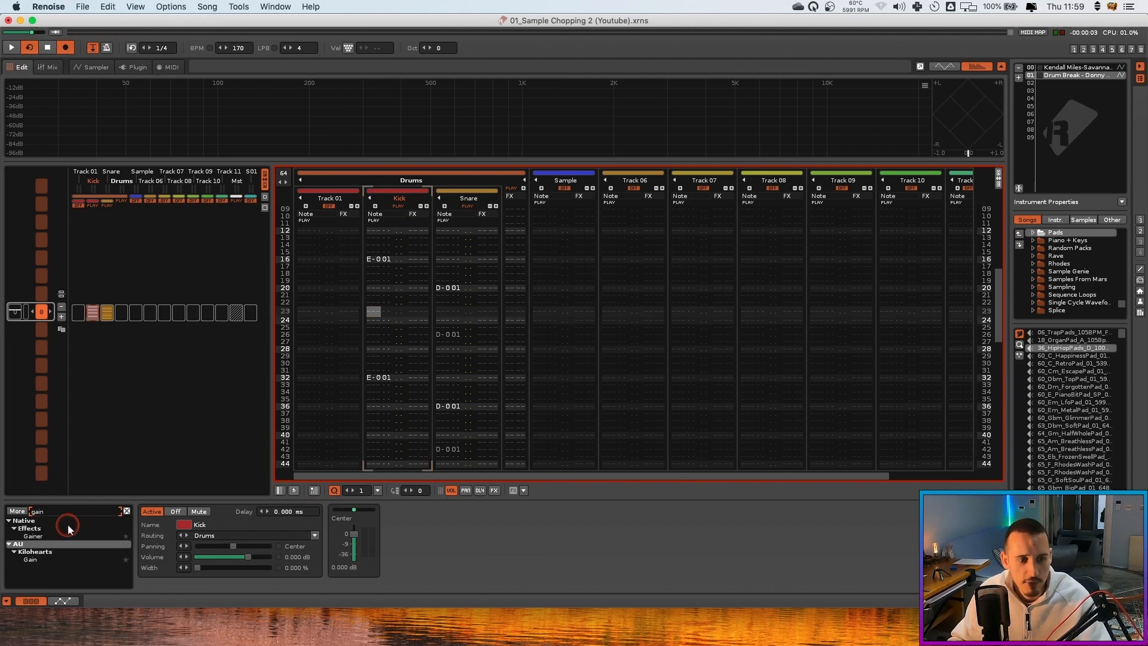
{"action": "double_click", "coordinate": [39, 536]}
{"action": "left_click_drag", "start_coordinate": [405, 524], "coordinate": [408, 524]}
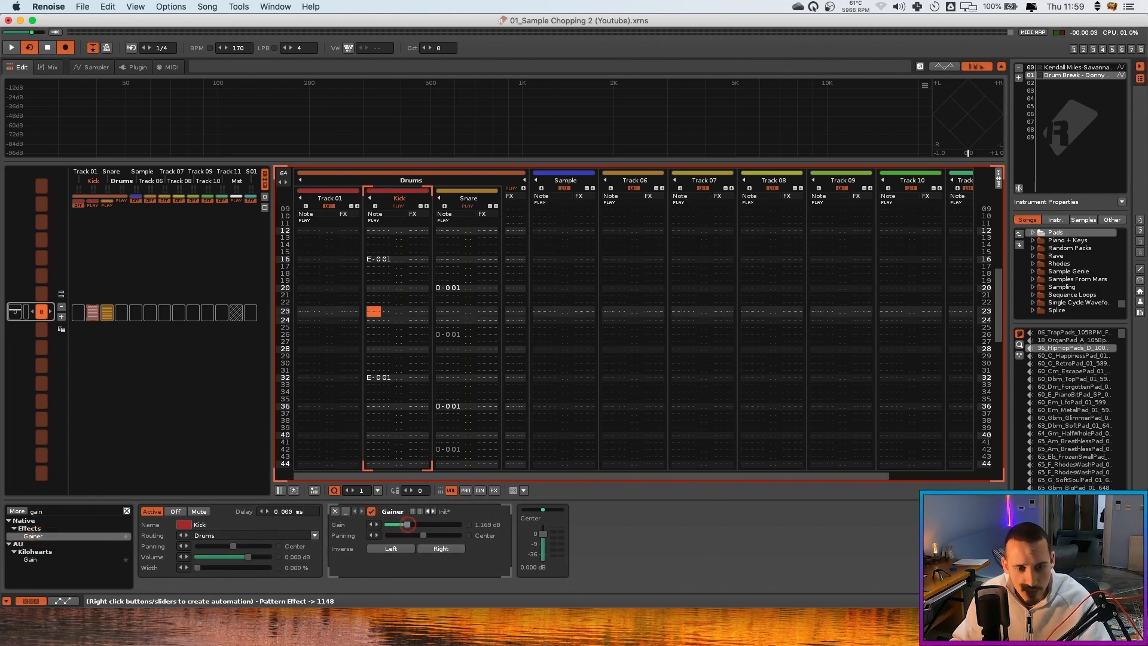
Move the empty Track 01 behind the Snare track in the Drums group and select the empty instrument slot 02
{"action": "left_click_drag", "start_coordinate": [330, 198], "coordinate": [492, 203]}
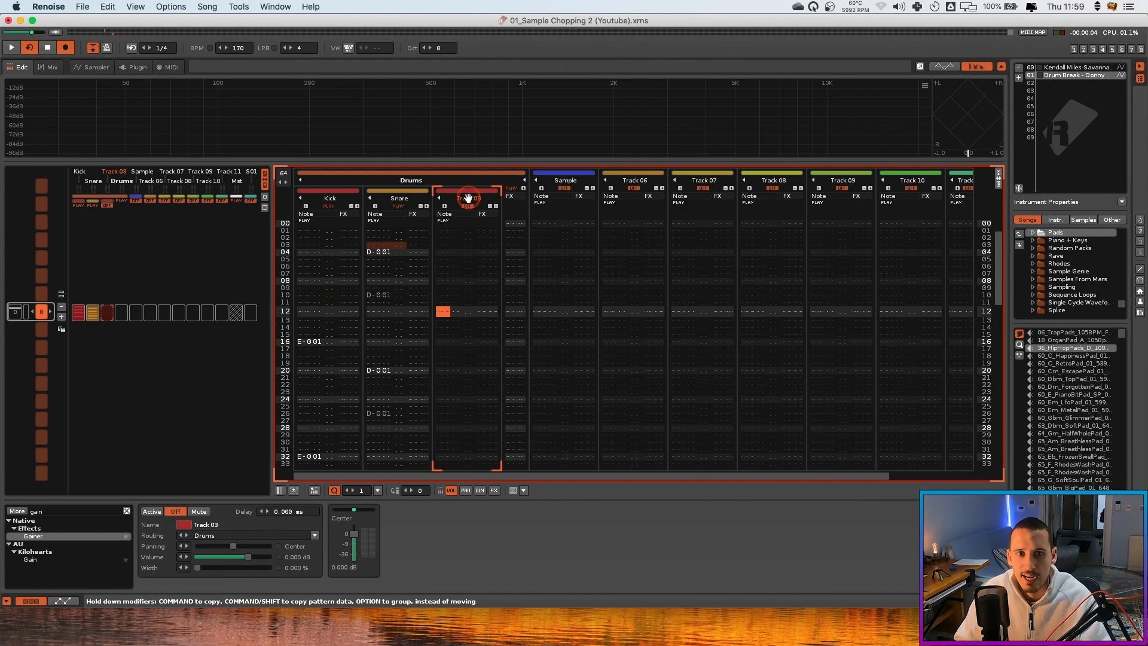
{"action": "left_click", "coordinate": [1077, 83]}
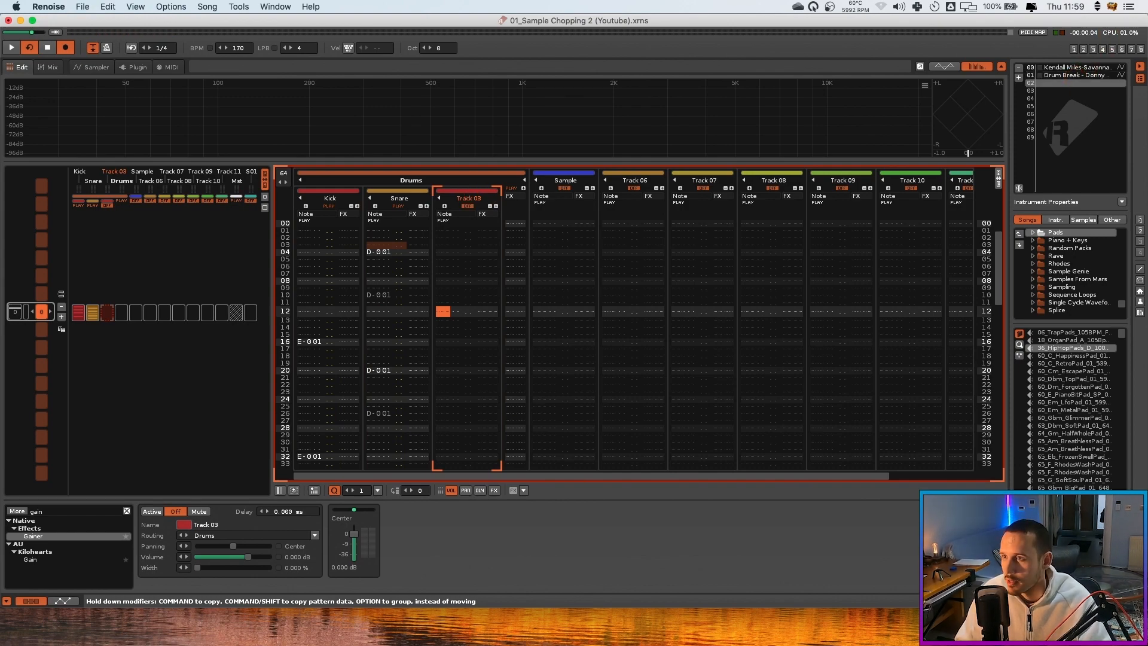
Switch to AudioFinder, pick the "Drum Break - 你的微笑.wav" file and load it into empty instrument slot 02 in Renoise
{"action": "left_click_drag", "start_coordinate": [394, 86], "coordinate": [403, 60]}
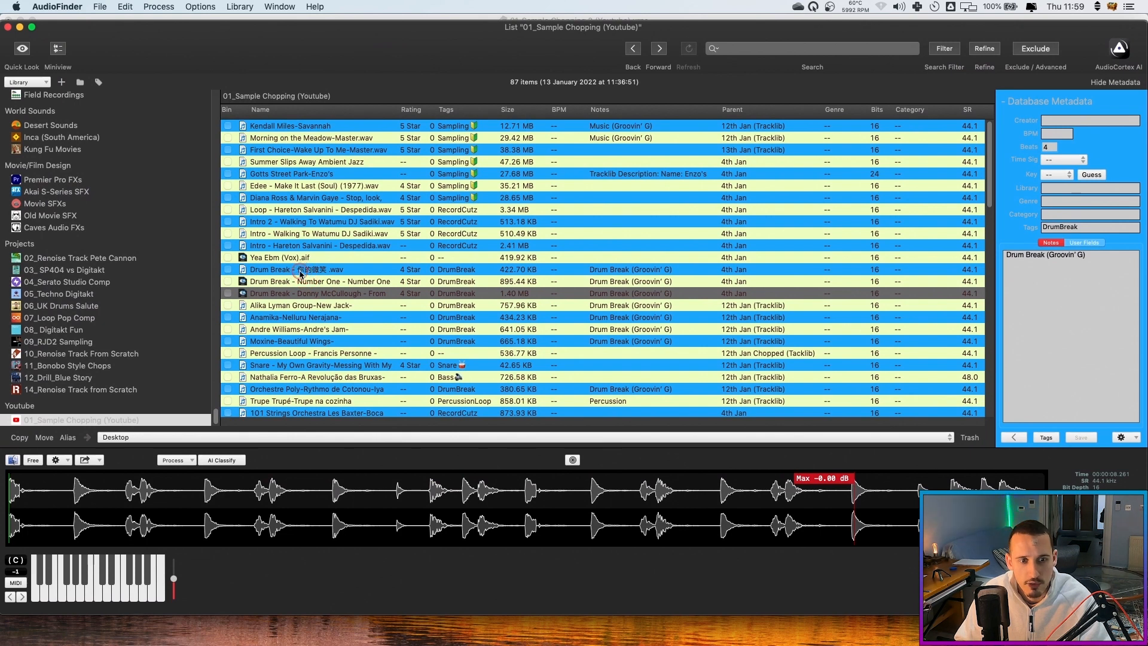
{"action": "left_click", "coordinate": [301, 272]}
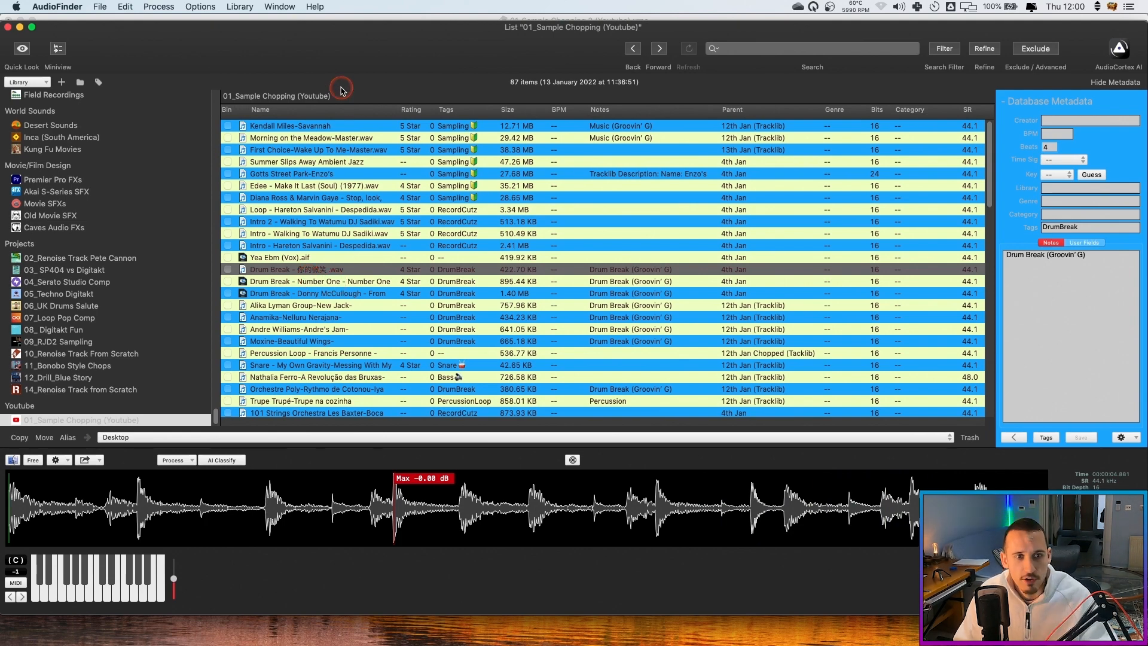
{"action": "left_click_drag", "start_coordinate": [332, 61], "coordinate": [412, 2]}
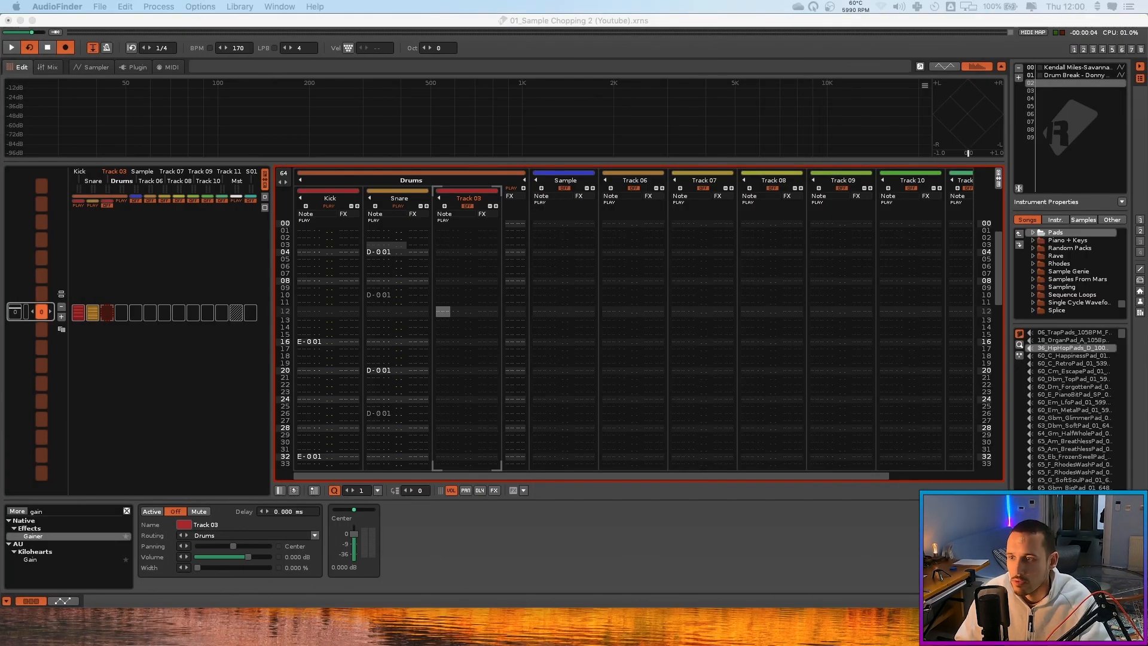
Open the newly loaded drum break in the Sampler's waveform editor and audition the whole sample
{"action": "left_click", "coordinate": [94, 67]}
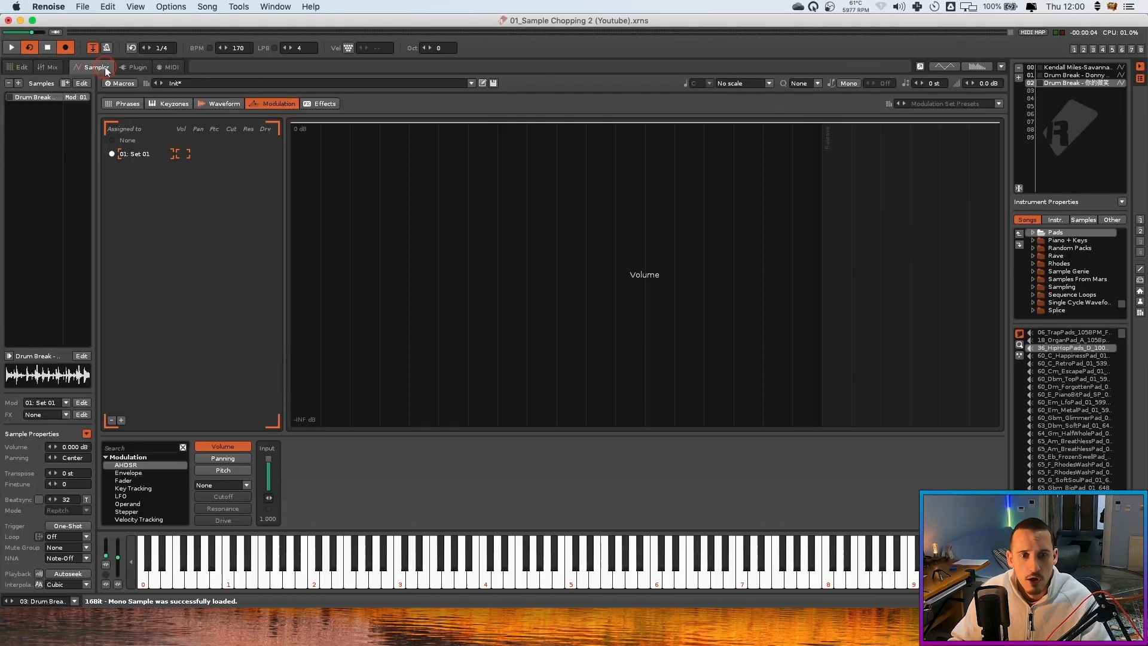
{"action": "left_click", "coordinate": [279, 100]}
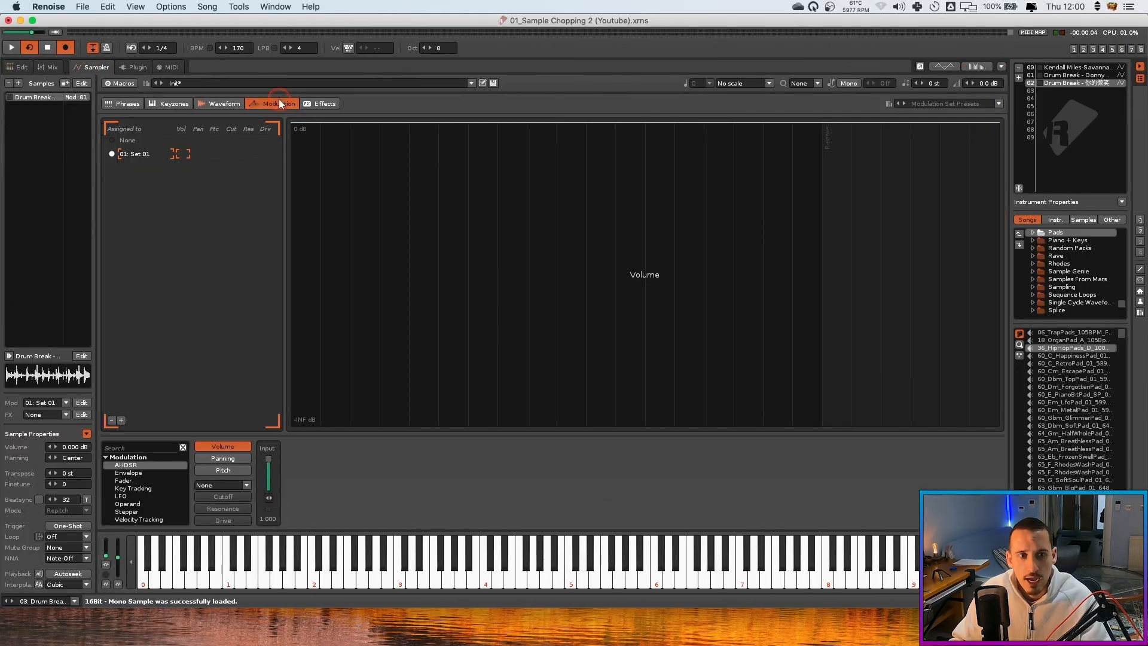
{"action": "left_click", "coordinate": [217, 103]}
{"action": "key", "text": "Return"}
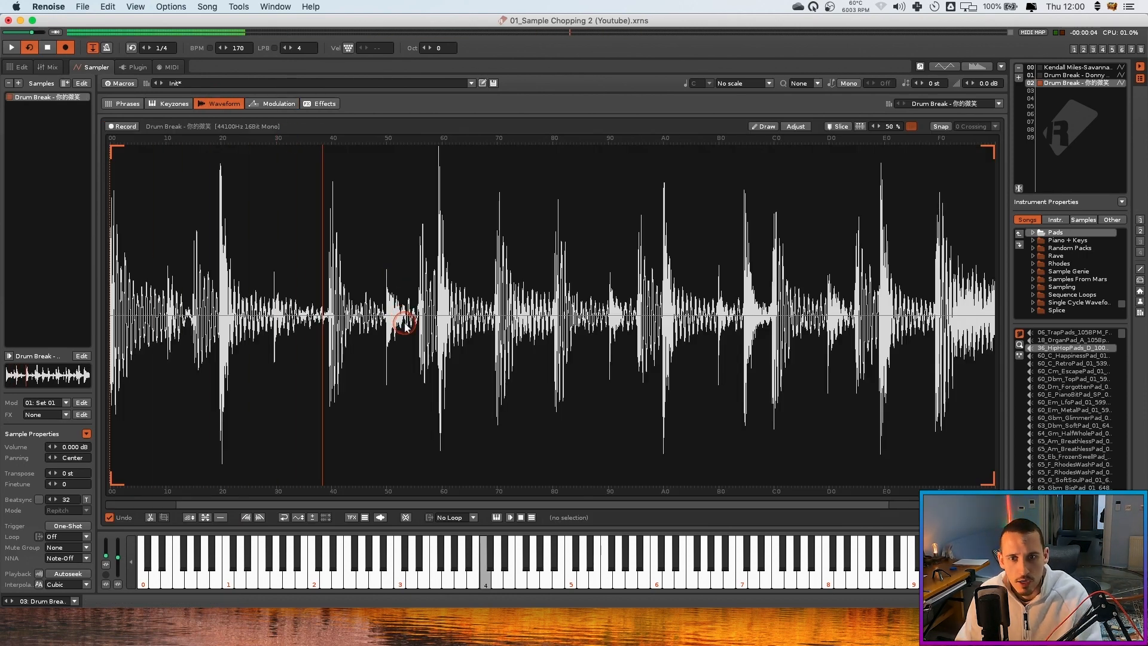
{"action": "left_click", "coordinate": [77, 486]}
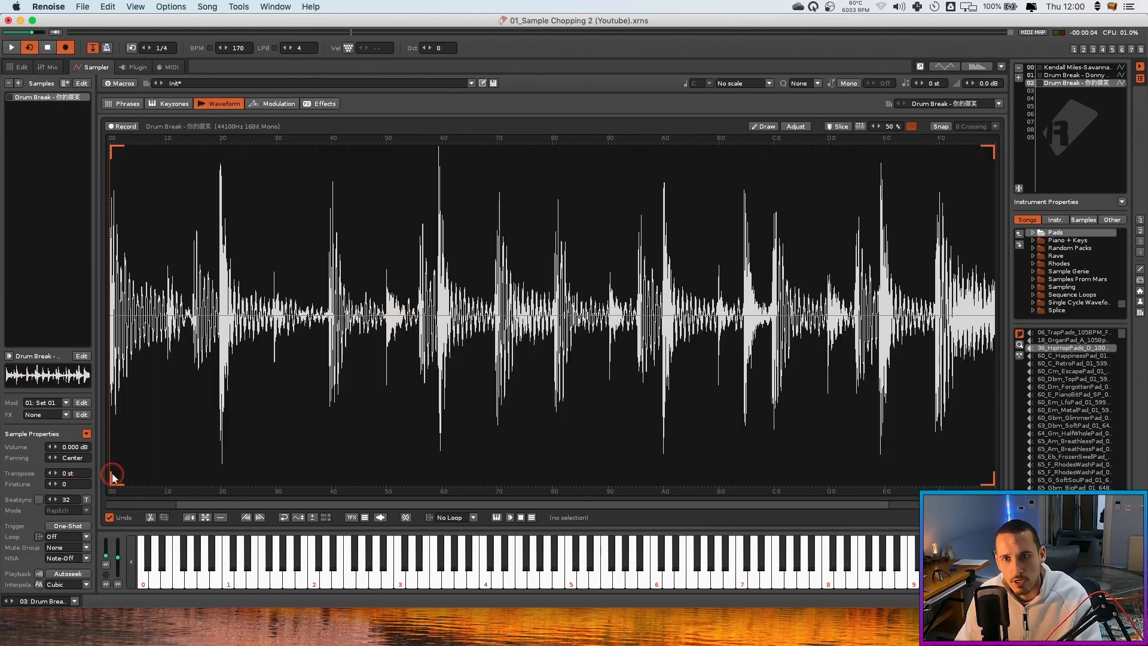
Review the slice markers of the drum break in instrument slot 01, then return to the drum break in slot 02
{"action": "left_click", "coordinate": [1055, 75]}
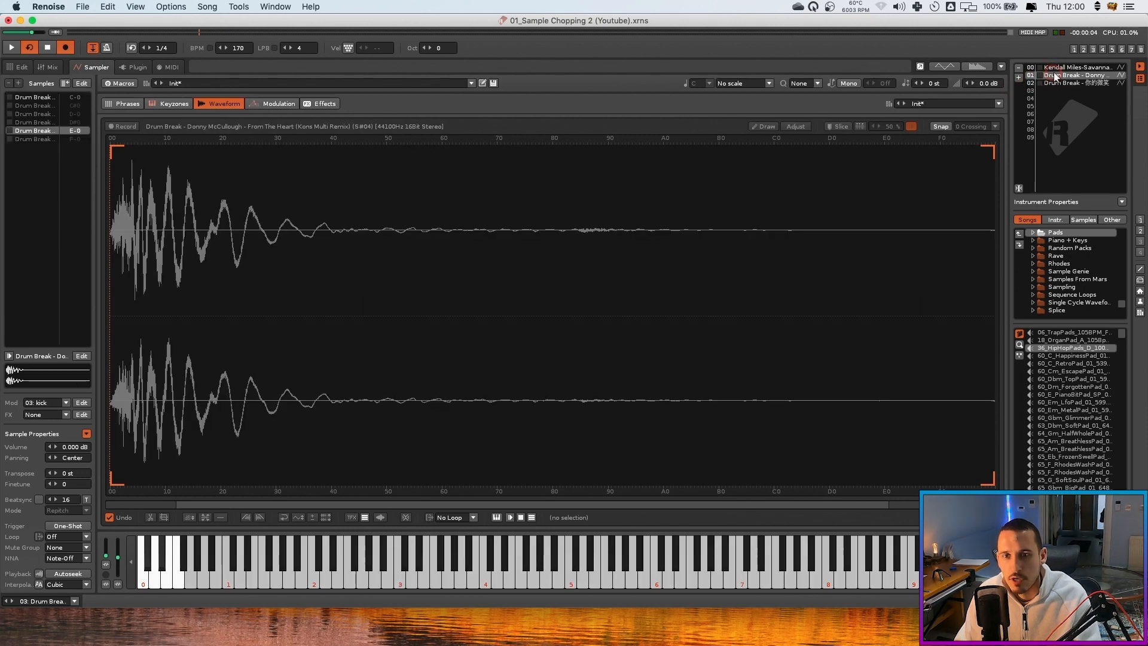
{"action": "left_click", "coordinate": [66, 97]}
{"action": "left_click", "coordinate": [352, 209]}
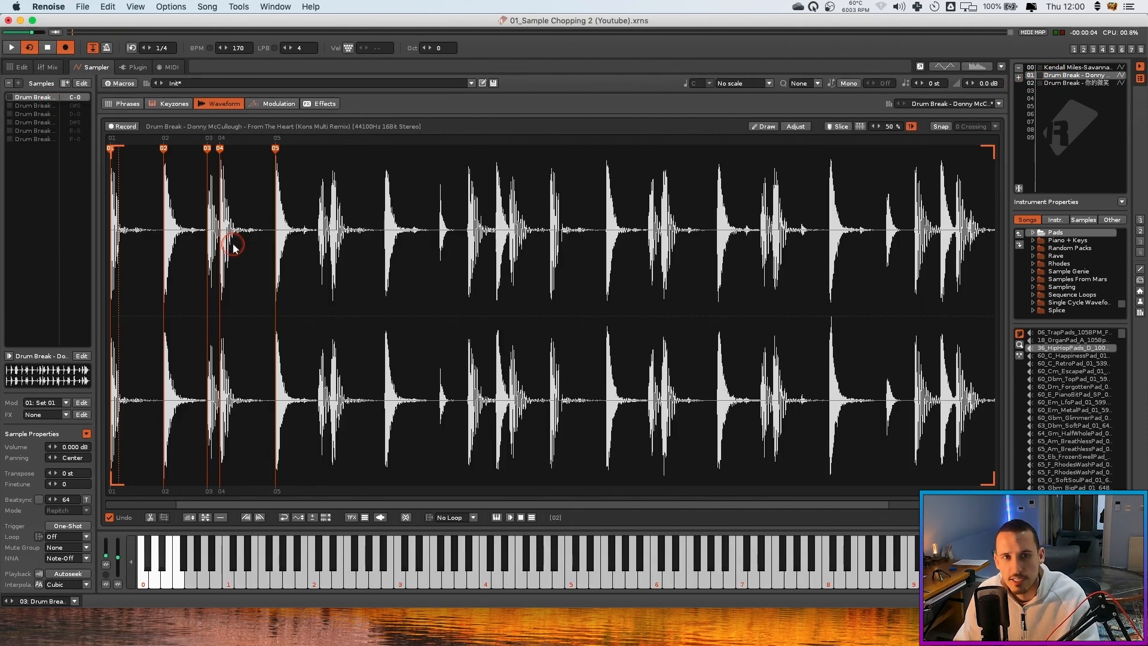
{"action": "left_click", "coordinate": [1071, 83]}
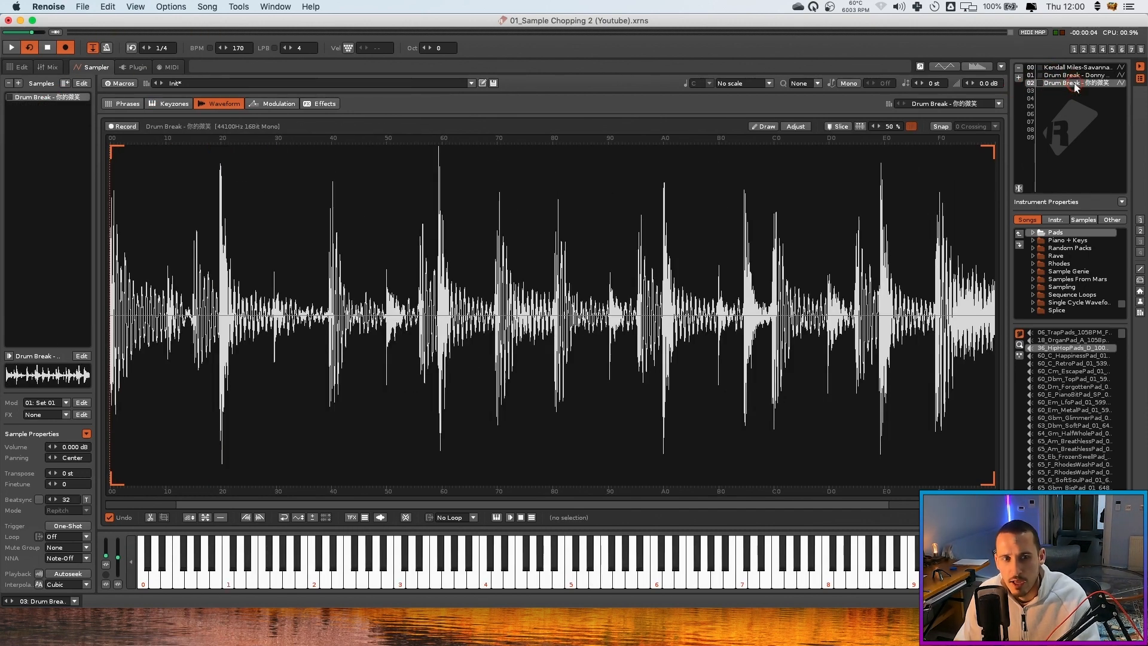
Turn on Beatsync at 32 lines in Repitch mode for the slot 02 drum break and audition it from the start
{"action": "left_click", "coordinate": [374, 309]}
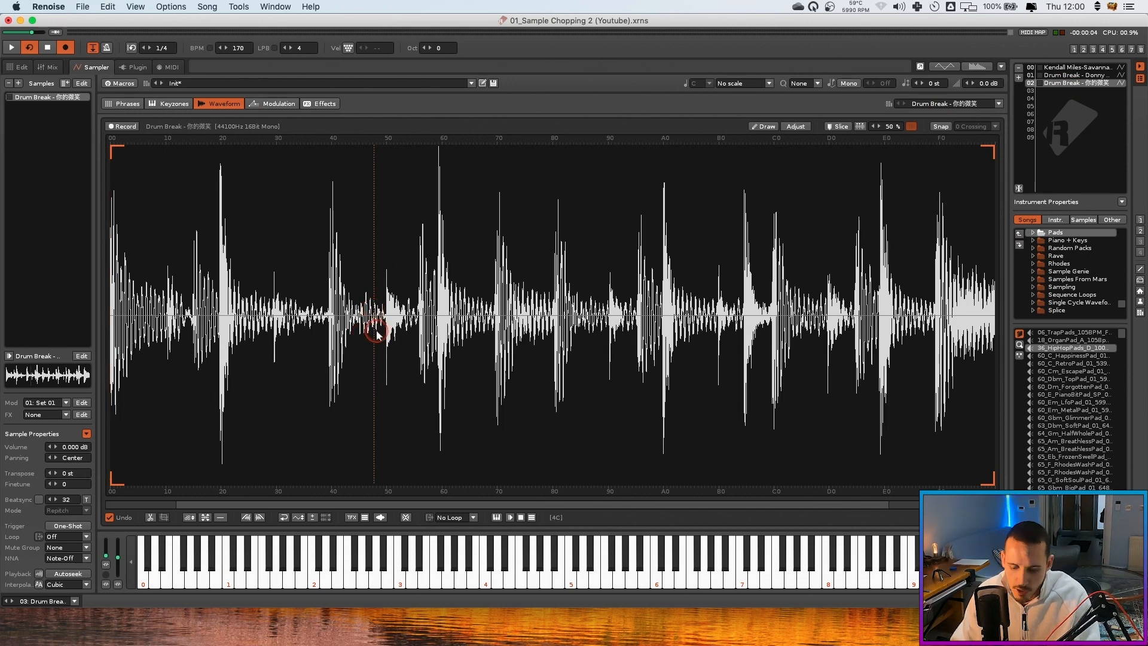
{"action": "key", "text": "Home"}
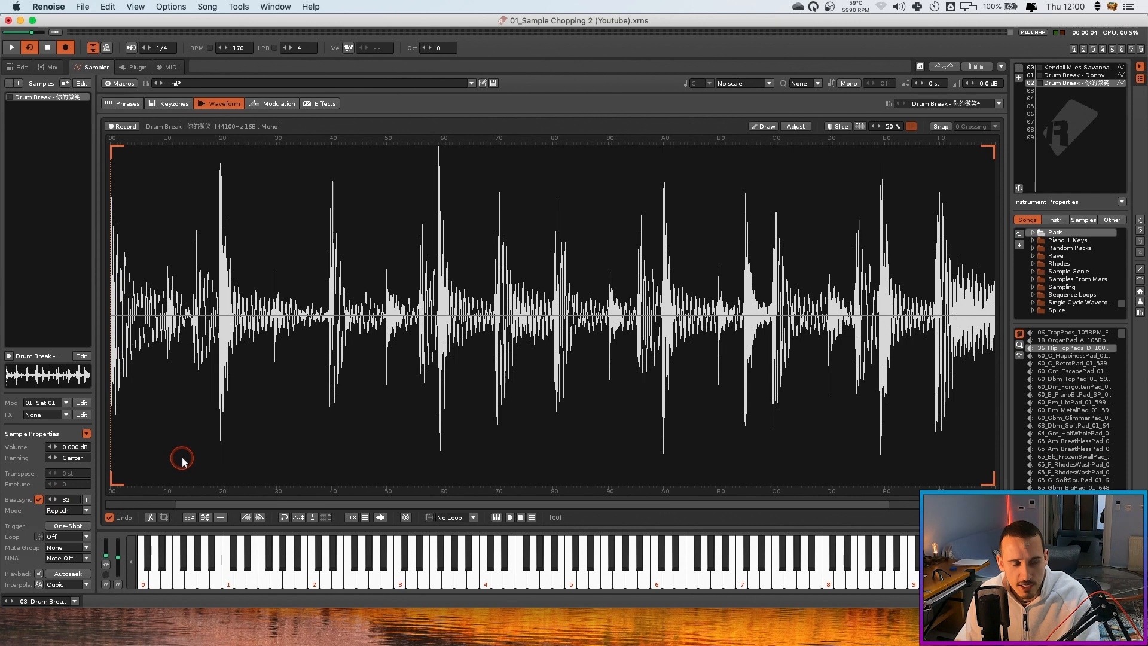
{"action": "key", "text": "Return"}
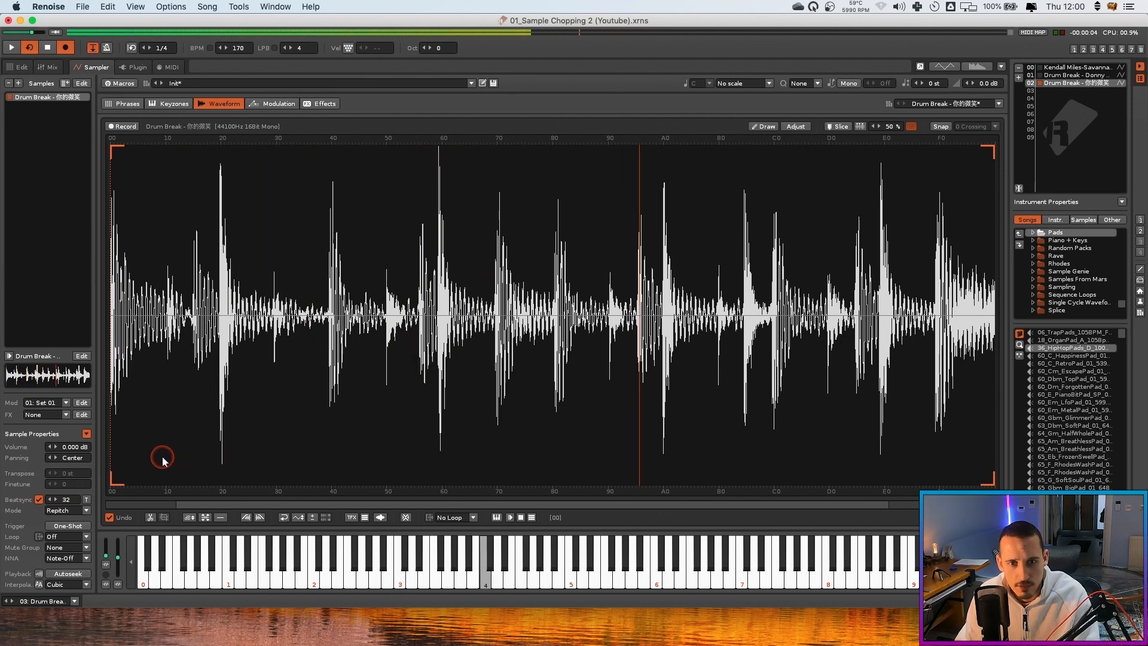
Chop the slot 02 drum break into 16 equal slices with the Chop Sample tool
{"action": "left_click", "coordinate": [449, 323], "text": "shift"}
{"action": "left_click_drag", "start_coordinate": [482, 289], "coordinate": [374, 256]}
{"action": "left_click", "coordinate": [367, 267]}
{"action": "right_click", "coordinate": [370, 267]}
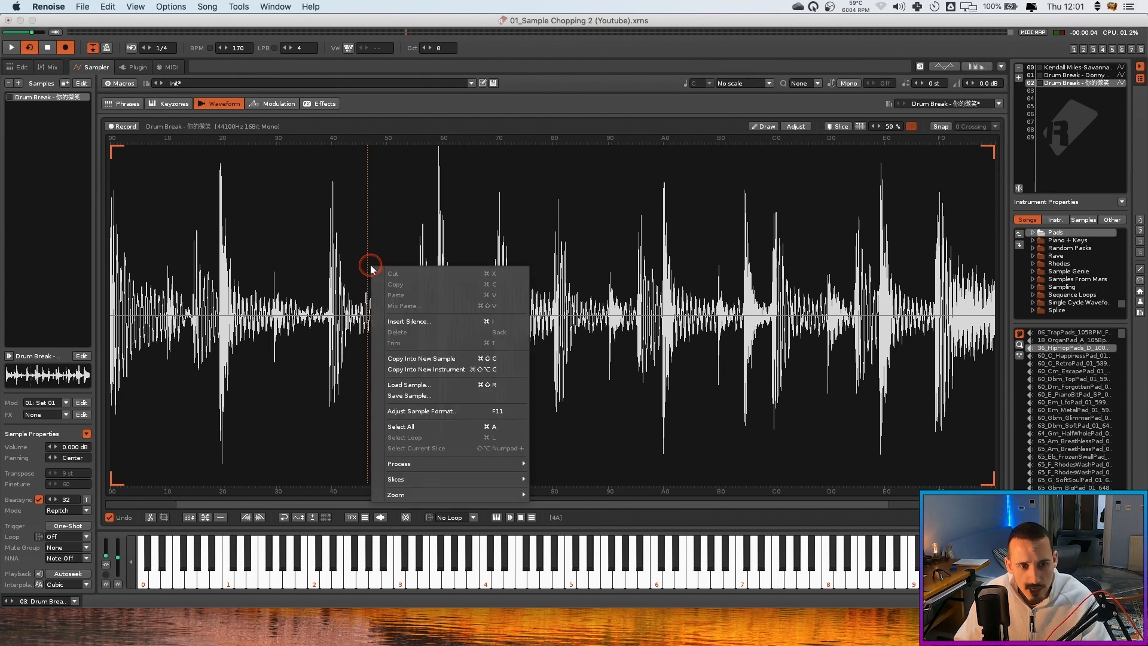
{"action": "mouse_move", "coordinate": [414, 477]}
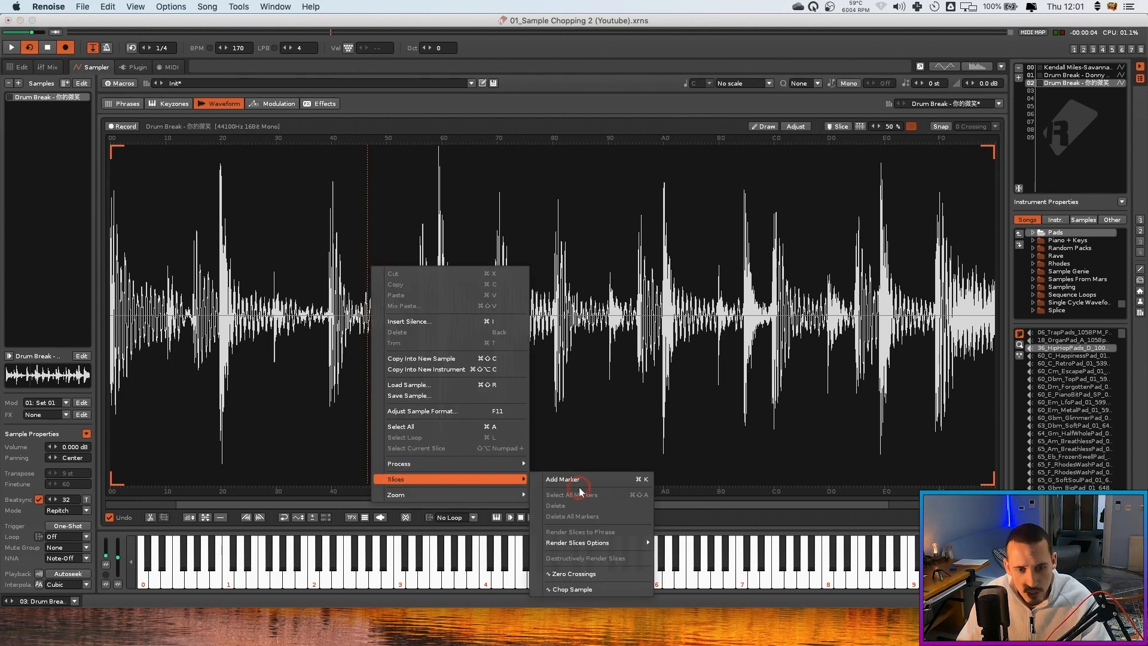
{"action": "left_click", "coordinate": [586, 589]}
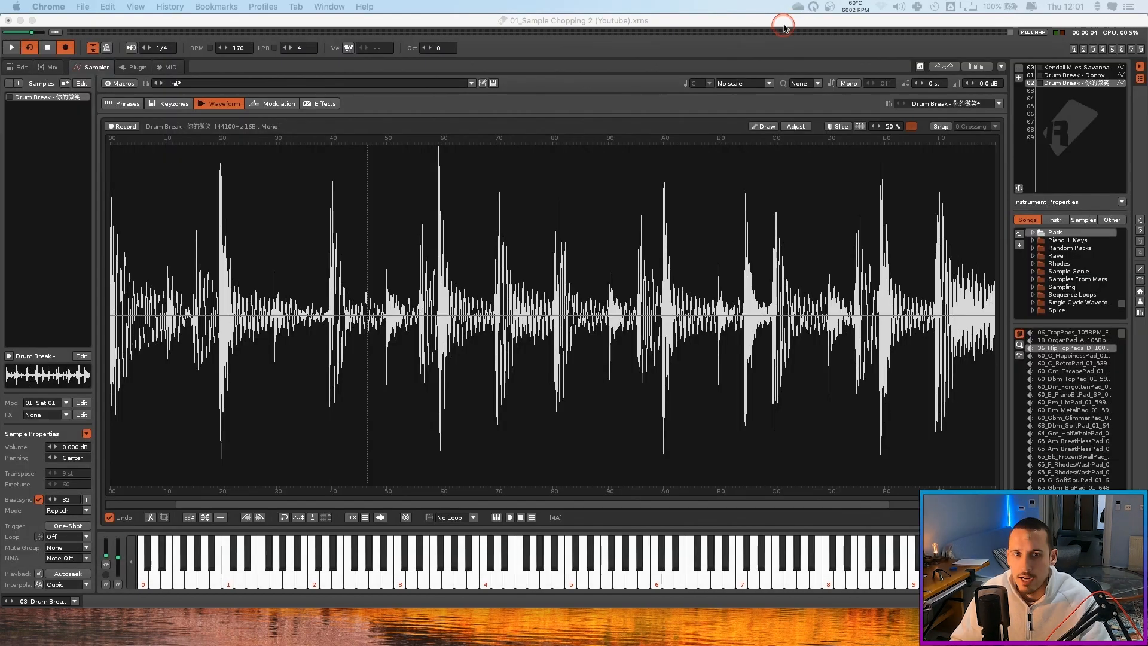
{"action": "left_click", "coordinate": [588, 58]}
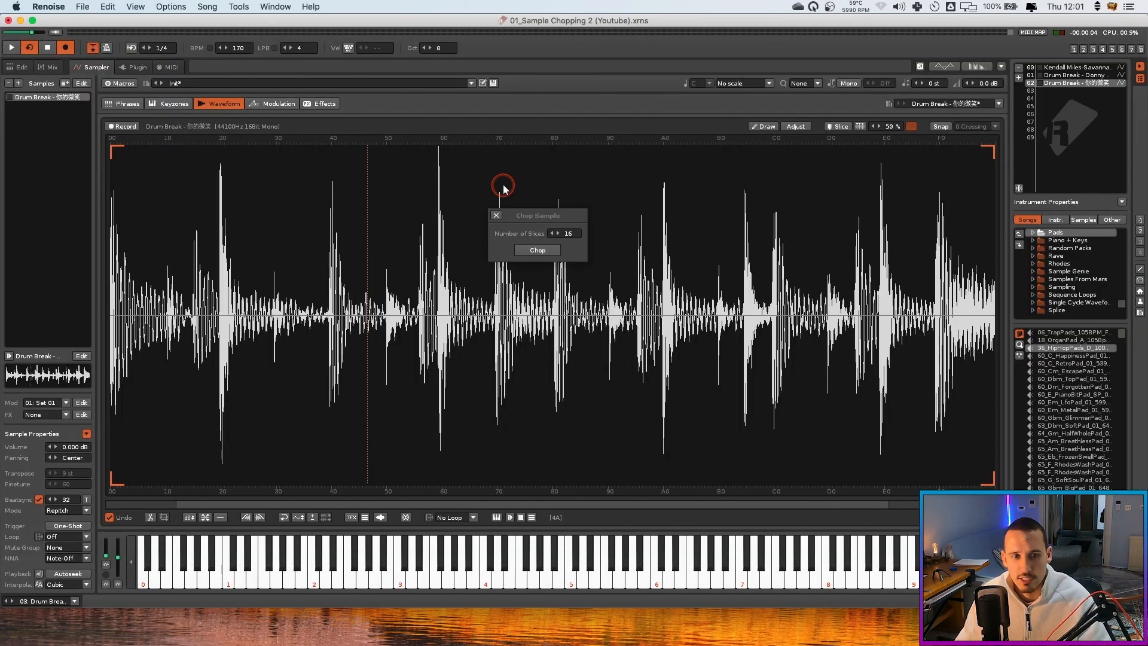
{"action": "left_click", "coordinate": [528, 250]}
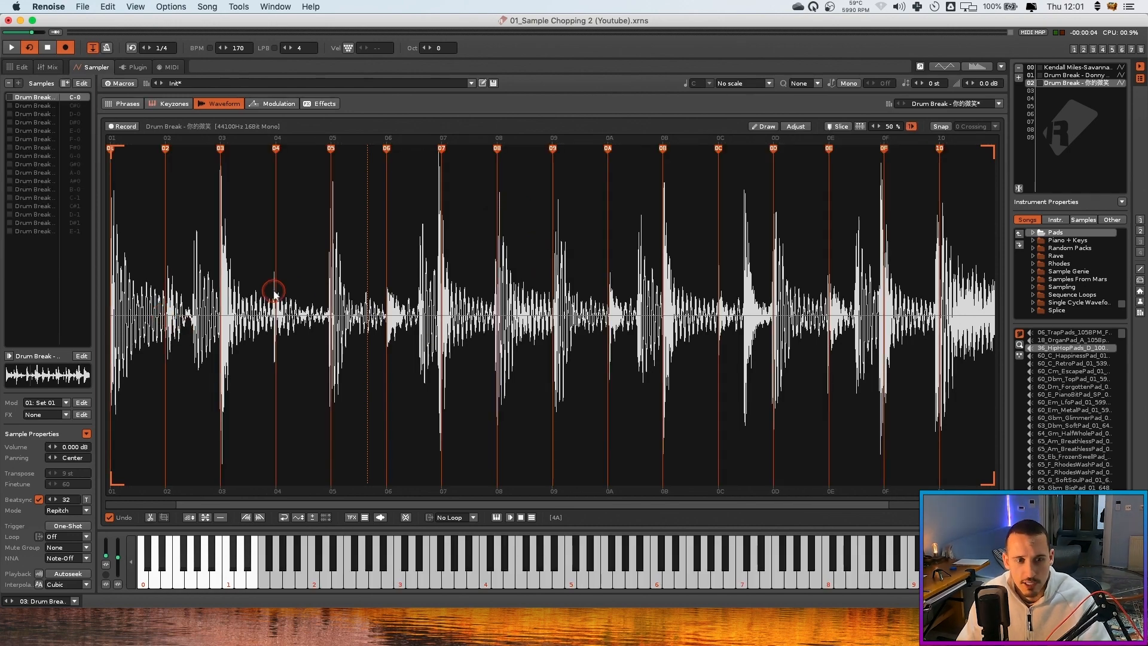
Align slice markers 02 and 03 with the starts of their drum hits
{"action": "scroll", "coordinate": [327, 295], "scroll_direction": "up", "scroll_amount": 4}
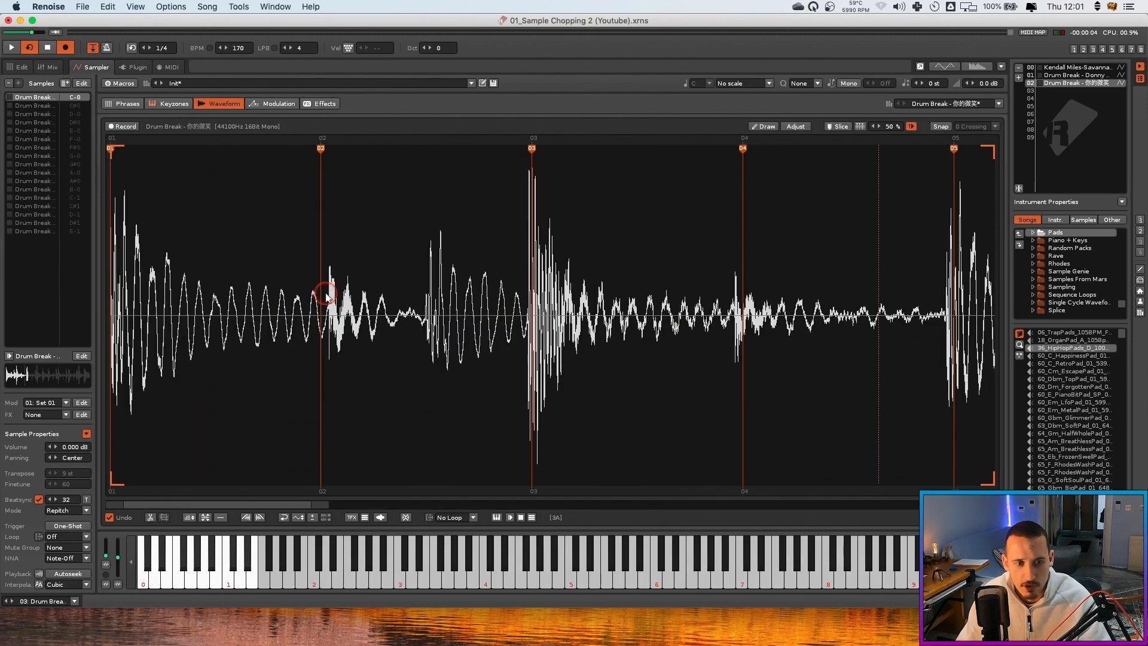
{"action": "left_click_drag", "start_coordinate": [322, 152], "coordinate": [327, 153]}
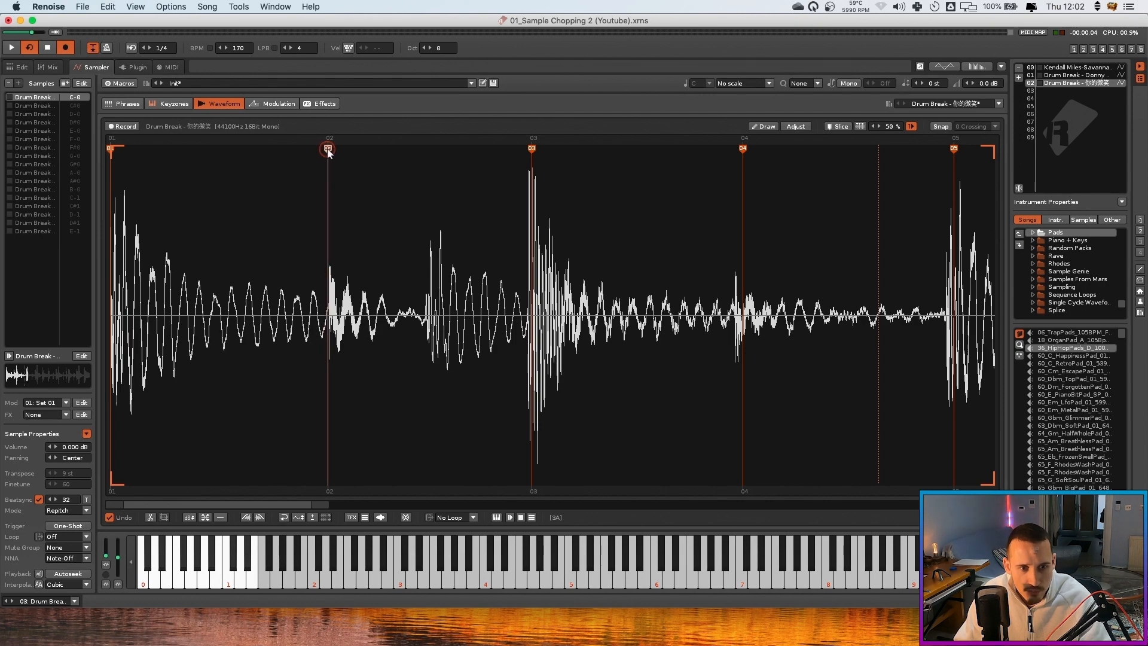
{"action": "scroll", "coordinate": [520, 180], "scroll_direction": "up", "scroll_amount": 4}
{"action": "left_click_drag", "start_coordinate": [539, 149], "coordinate": [526, 154]}
Align slice markers 04, 05 and 06 with the starts of their drum hits
{"action": "scroll", "coordinate": [587, 189], "scroll_direction": "right", "scroll_amount": 10}
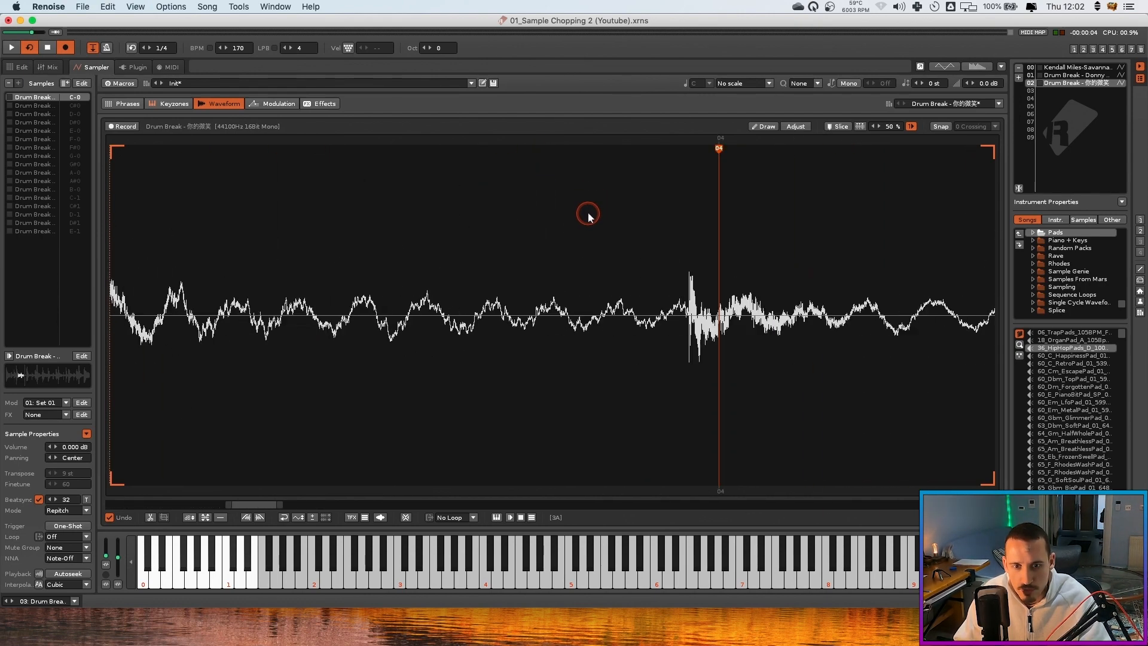
{"action": "scroll", "coordinate": [588, 216], "scroll_direction": "right", "scroll_amount": 3}
{"action": "left_click_drag", "start_coordinate": [584, 149], "coordinate": [551, 148]}
{"action": "scroll", "coordinate": [563, 174], "scroll_direction": "right", "scroll_amount": 6}
{"action": "scroll", "coordinate": [563, 175], "scroll_direction": "right", "scroll_amount": 6}
{"action": "left_click_drag", "start_coordinate": [803, 149], "coordinate": [778, 158]}
{"action": "scroll", "coordinate": [769, 175], "scroll_direction": "right", "scroll_amount": 6}
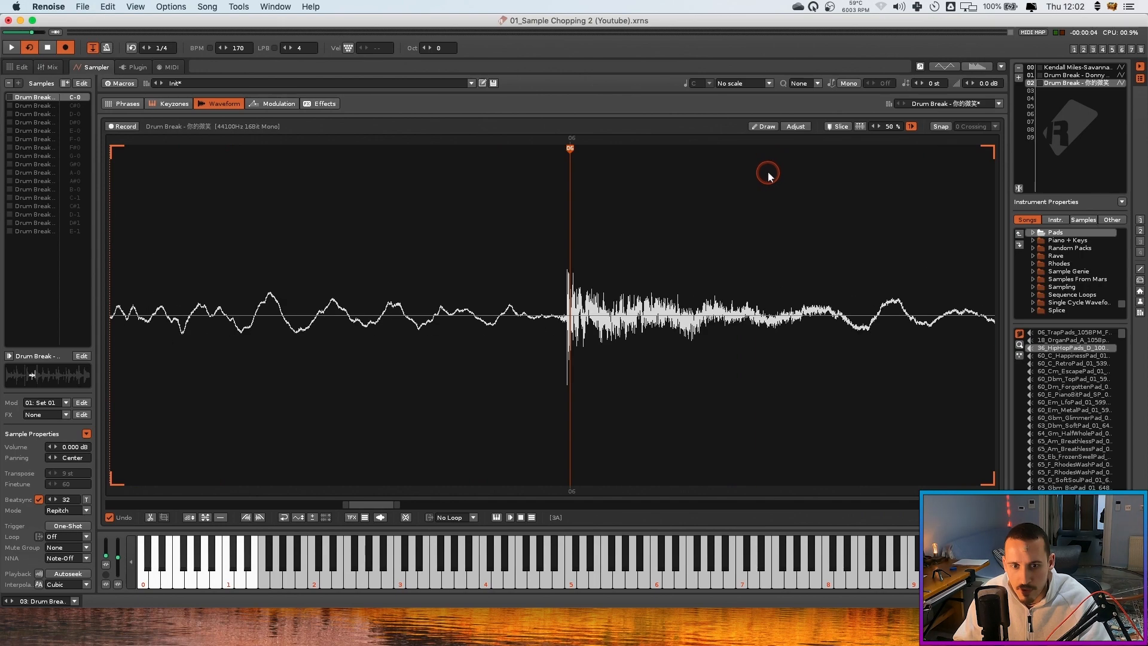
{"action": "left_click_drag", "start_coordinate": [572, 148], "coordinate": [568, 149]}
Work through the rest of the break to its last slice, moving any off-beat markers onto their drum hits
{"action": "scroll", "coordinate": [604, 156], "scroll_direction": "right", "scroll_amount": 6}
{"action": "left_click_drag", "start_coordinate": [770, 150], "coordinate": [714, 155]}
{"action": "scroll", "coordinate": [717, 168], "scroll_direction": "right", "scroll_amount": 6}
{"action": "left_click_drag", "start_coordinate": [601, 152], "coordinate": [584, 155]}
{"action": "scroll", "coordinate": [585, 160], "scroll_direction": "right", "scroll_amount": 10}
{"action": "left_click_drag", "start_coordinate": [826, 149], "coordinate": [808, 153]}
{"action": "scroll", "coordinate": [809, 157], "scroll_direction": "right", "scroll_amount": 10}
{"action": "left_click_drag", "start_coordinate": [519, 150], "coordinate": [503, 150]}
{"action": "scroll", "coordinate": [504, 157], "scroll_direction": "right", "scroll_amount": 10}
{"action": "left_click_drag", "start_coordinate": [847, 149], "coordinate": [829, 152]}
{"action": "scroll", "coordinate": [829, 157], "scroll_direction": "right", "scroll_amount": 10}
{"action": "left_click_drag", "start_coordinate": [581, 150], "coordinate": [564, 159]}
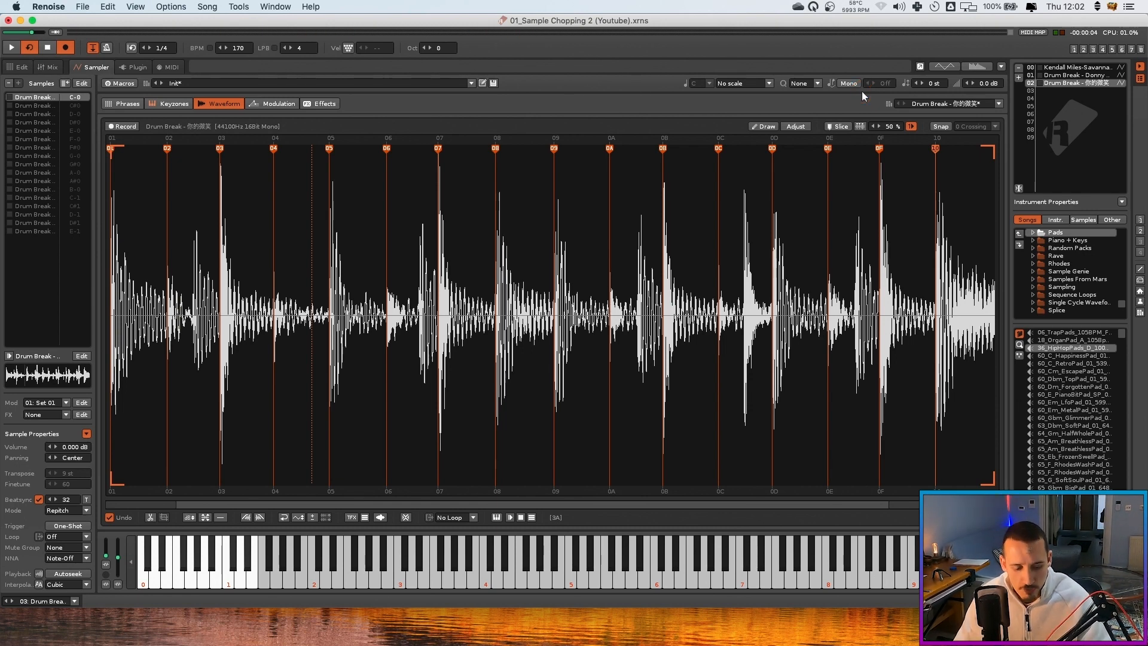
Audition the drum break's slices by playing them repeatedly from the computer keyboard
{"action": "key", "text": "s"}
{"action": "key", "text": "s"}
{"action": "key", "text": "s"}
{"action": "key", "text": "x"}
{"action": "key", "text": "d"}
{"action": "key", "text": "c"}
{"action": "key", "text": "d"}
{"action": "key", "text": "c"}
{"action": "key", "text": "c"}
{"action": "key", "text": "d"}
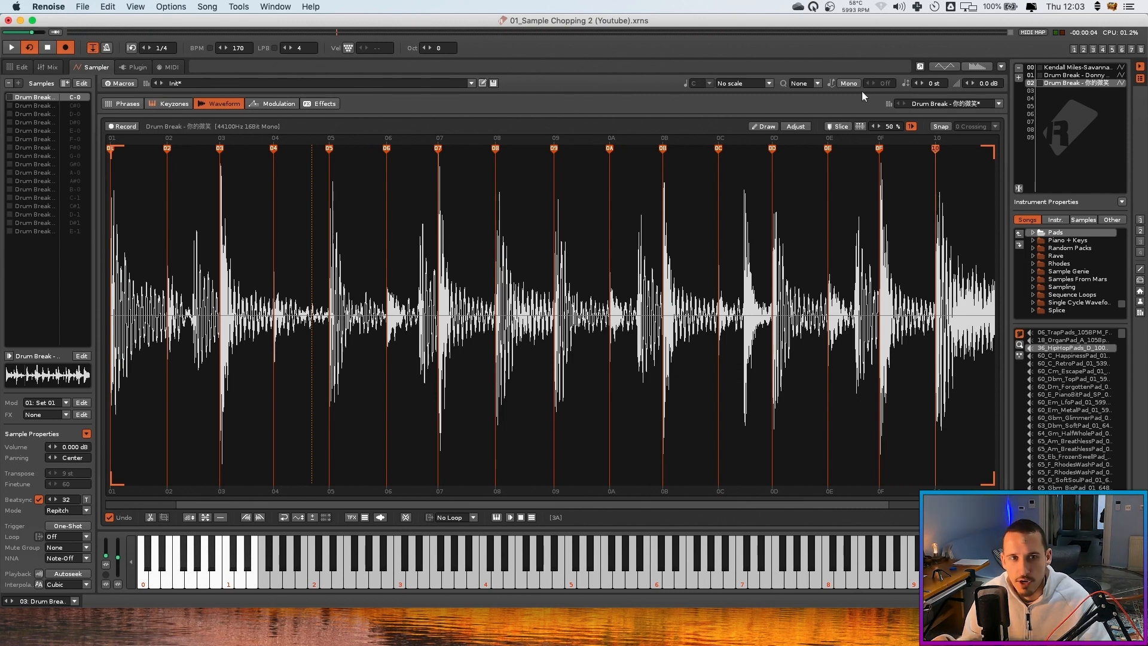
{"action": "key", "text": "d"}
{"action": "key", "text": "c"}
Duplicate the sliced drum break into instrument slot 03, making the copy mono and letting its slices play past their markers
{"action": "left_click", "coordinate": [874, 139]}
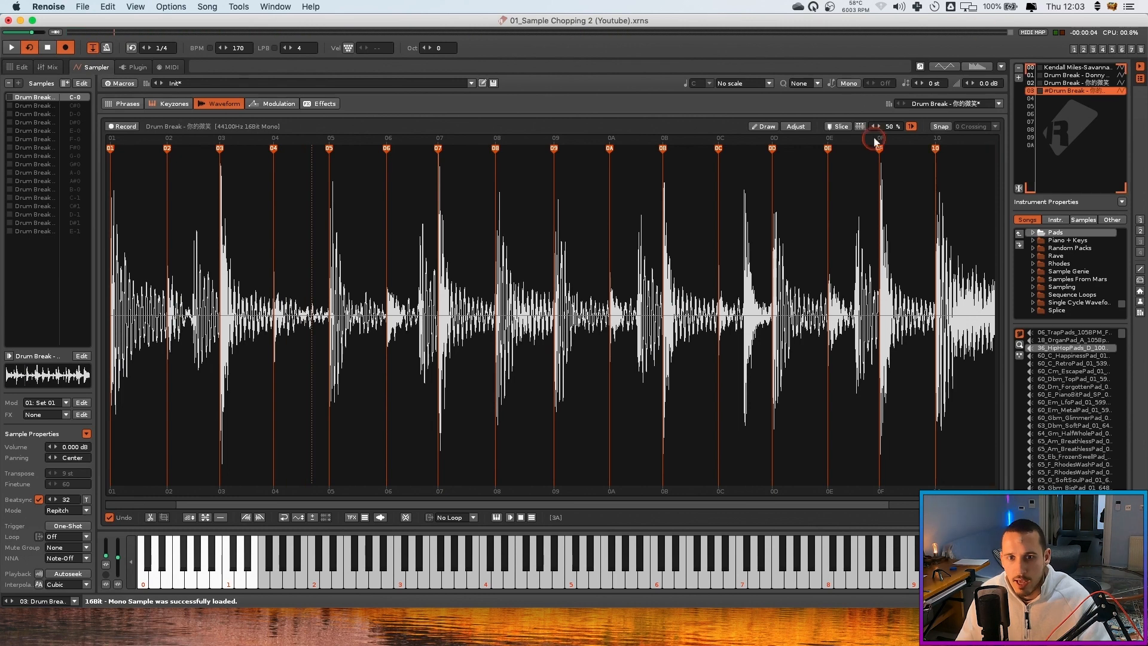
{"action": "left_click", "coordinate": [837, 128]}
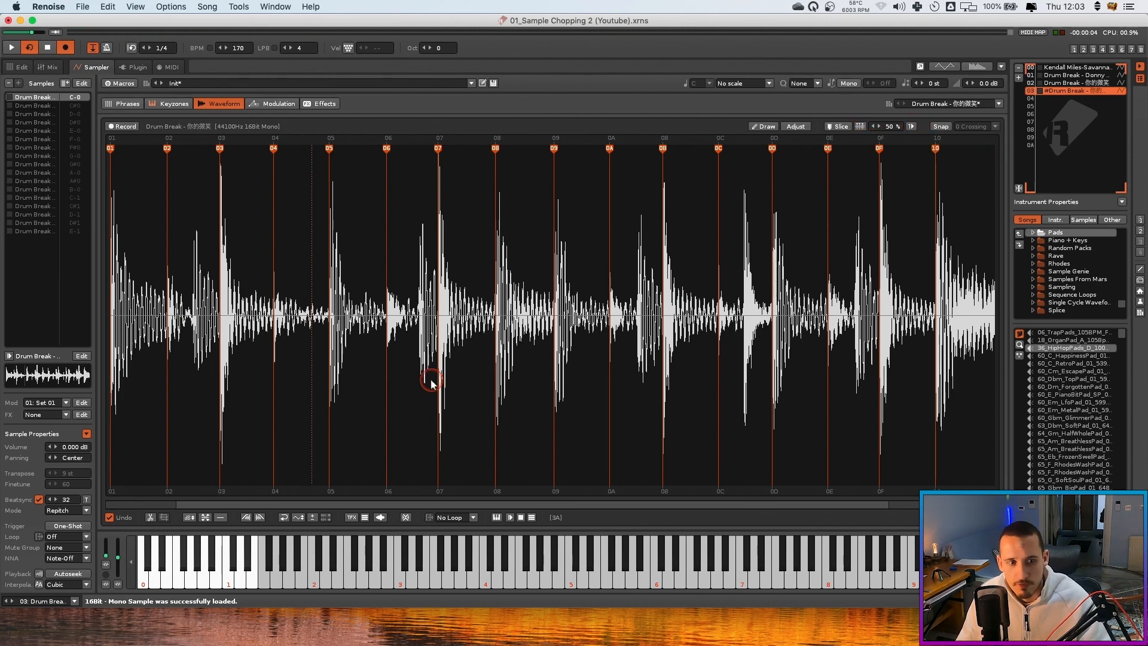
{"action": "left_click", "coordinate": [884, 87]}
{"action": "left_click", "coordinate": [1074, 83]}
{"action": "left_click", "coordinate": [878, 87]}
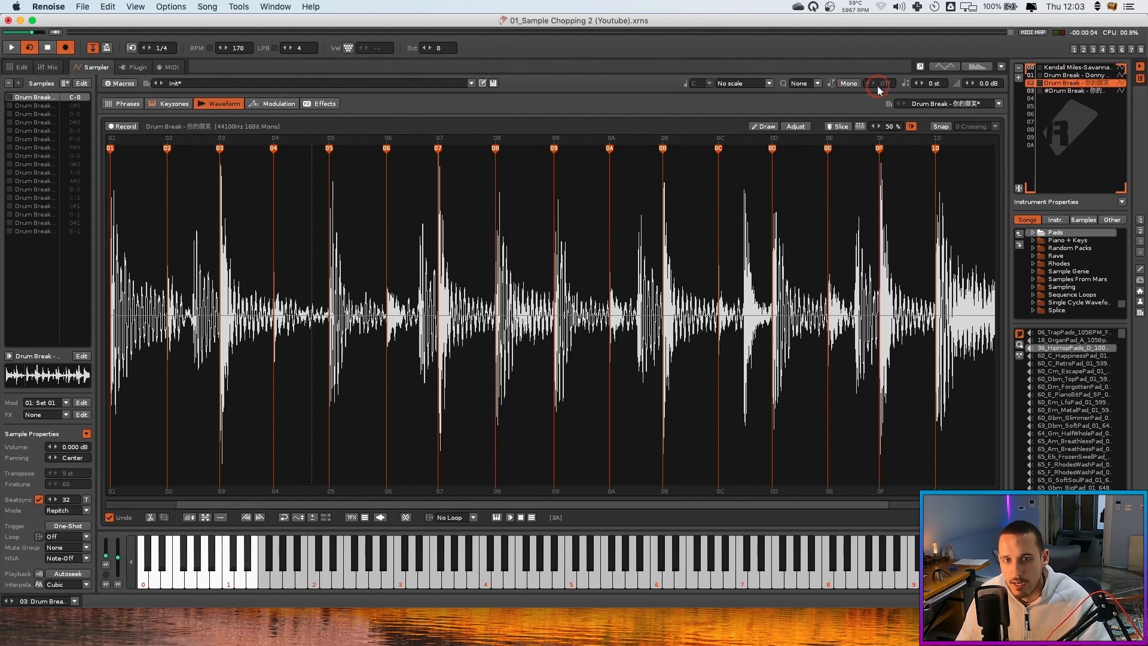
{"action": "left_click", "coordinate": [1065, 93]}
{"action": "left_click", "coordinate": [689, 187]}
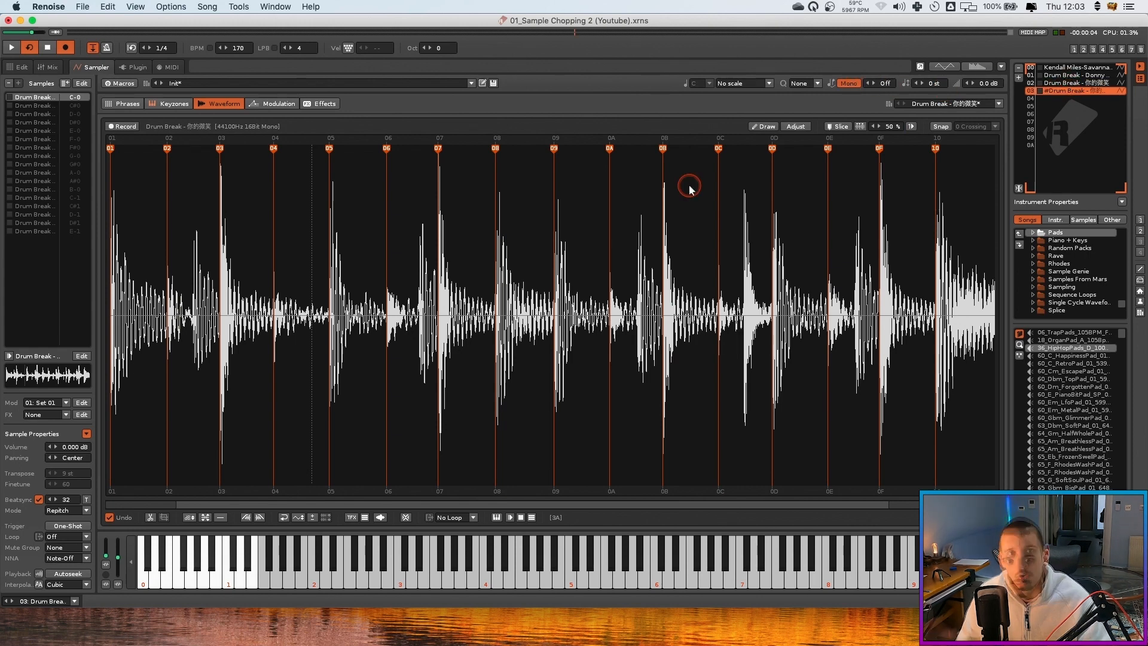
Compare how a slice in slot 03 sounds when it stops at the next marker and when it plays through
{"action": "key", "text": "z"}
{"action": "left_click", "coordinate": [910, 128]}
{"action": "key", "text": "z"}
{"action": "left_click", "coordinate": [910, 127]}
{"action": "key", "text": "z"}
{"action": "left_click", "coordinate": [326, 233]}
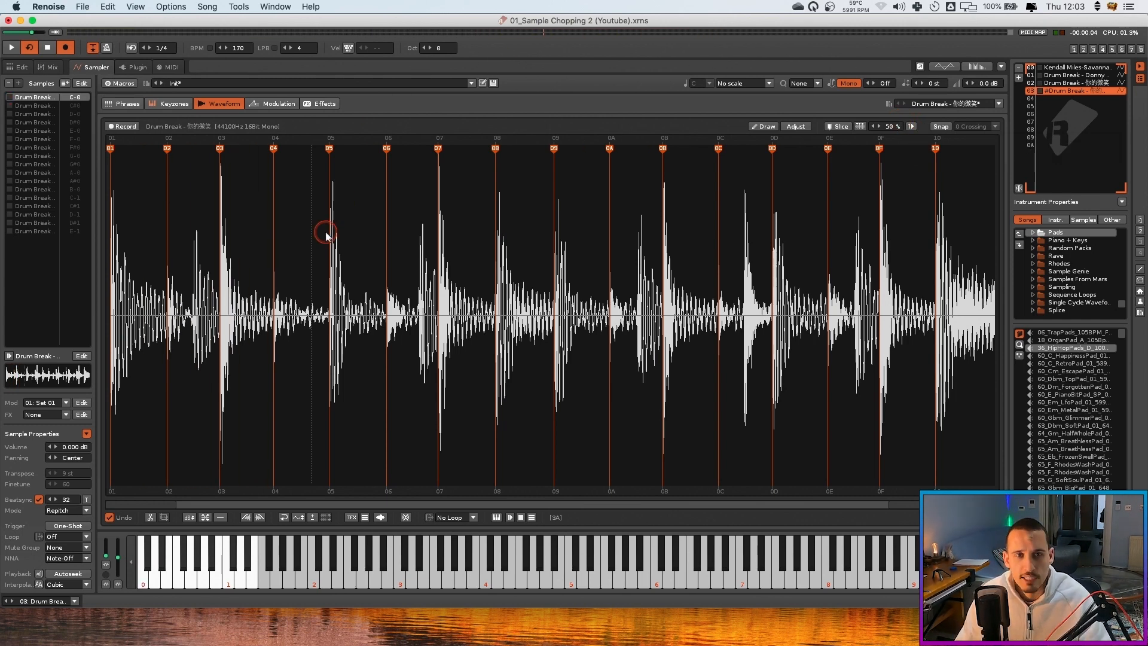
In the pattern editor, name the third drum track "Drum Break 1" and enter note C#0 with instrument 03 on line 00
{"action": "left_click", "coordinate": [10, 71]}
{"action": "left_click", "coordinate": [452, 237]}
{"action": "key", "text": "Left"}
{"action": "key", "text": "Up"}
{"action": "key", "text": "Right"}
{"action": "key", "text": "Up"}
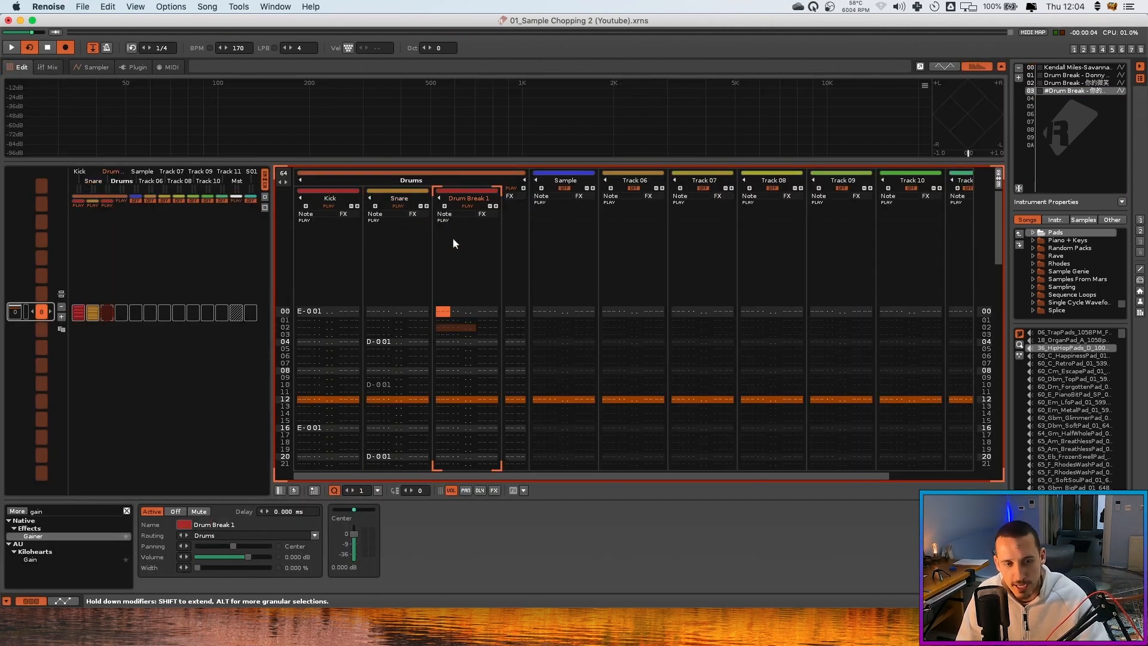
{"action": "key", "text": "s"}
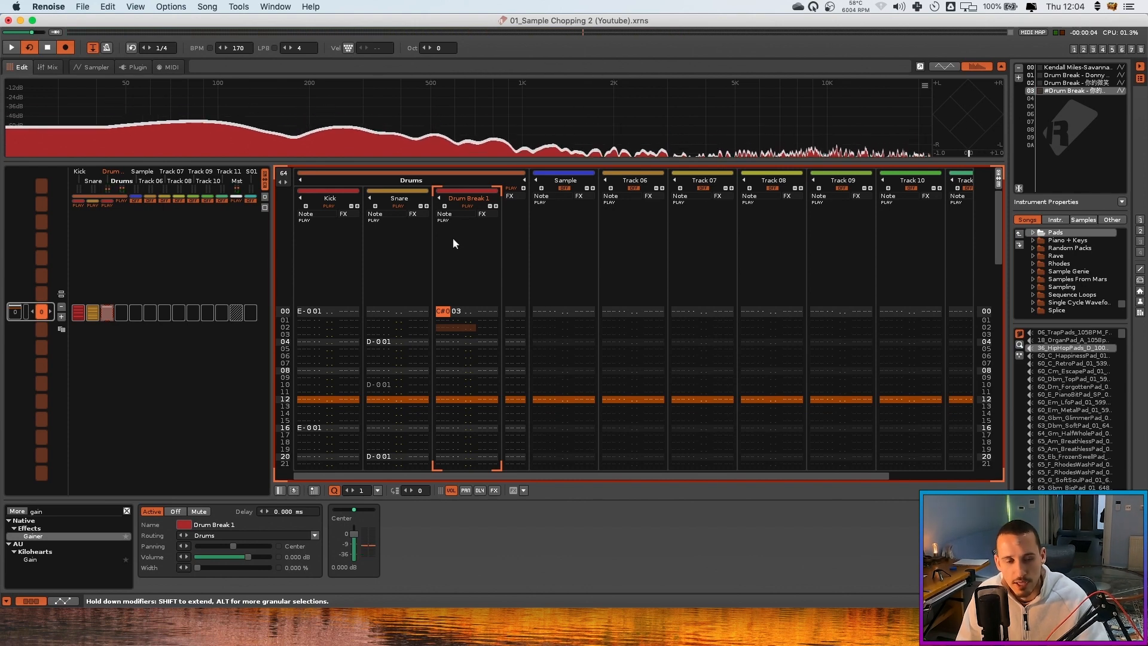
Add note D#0 with instrument 03 on line 04 of the Drum Break 1 track and play the pattern
{"action": "key", "text": "space"}
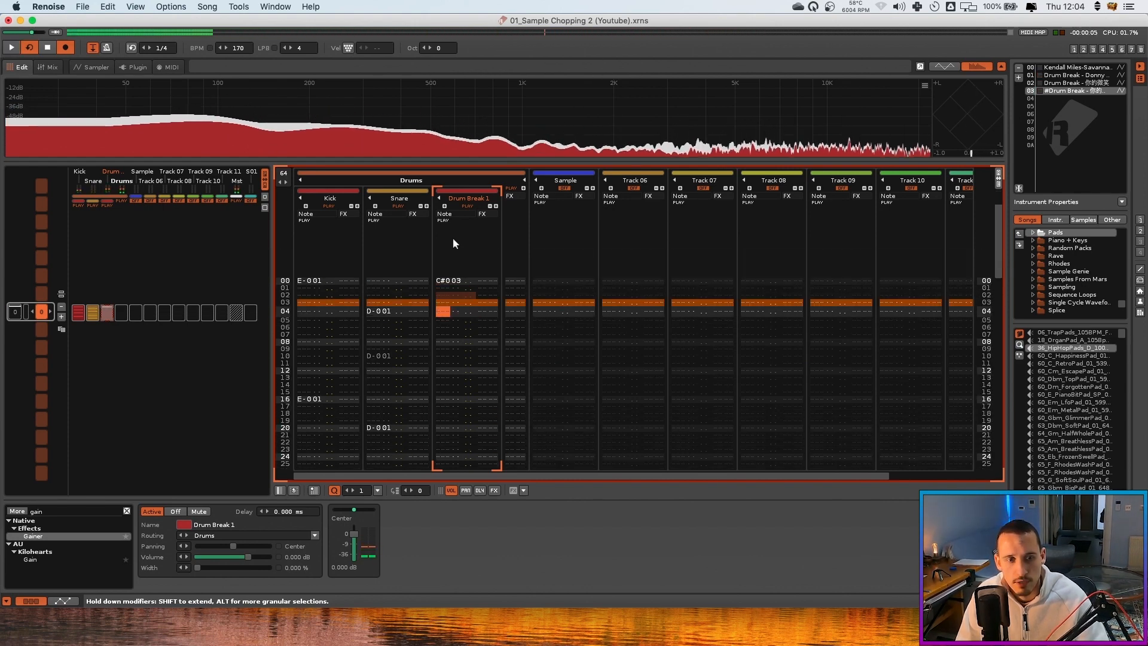
{"action": "key", "text": "d"}
{"action": "scroll", "coordinate": [453, 239], "scroll_direction": "up", "scroll_amount": 3}
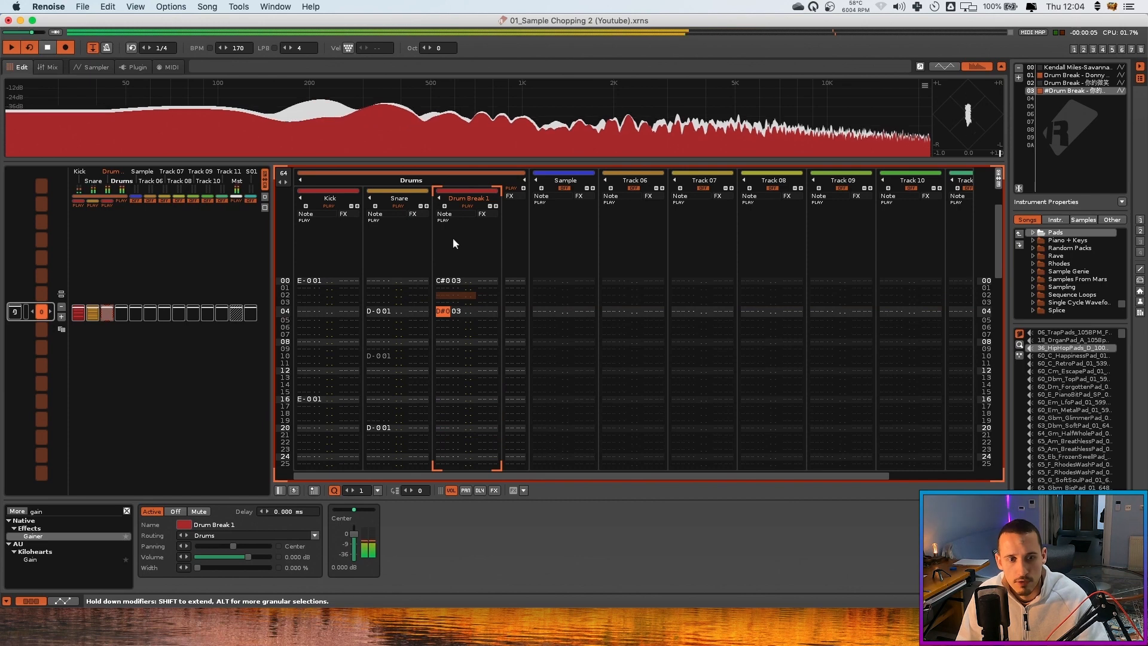
{"action": "scroll", "coordinate": [418, 214], "scroll_direction": "down", "scroll_amount": 2}
{"action": "left_click", "coordinate": [454, 220]}
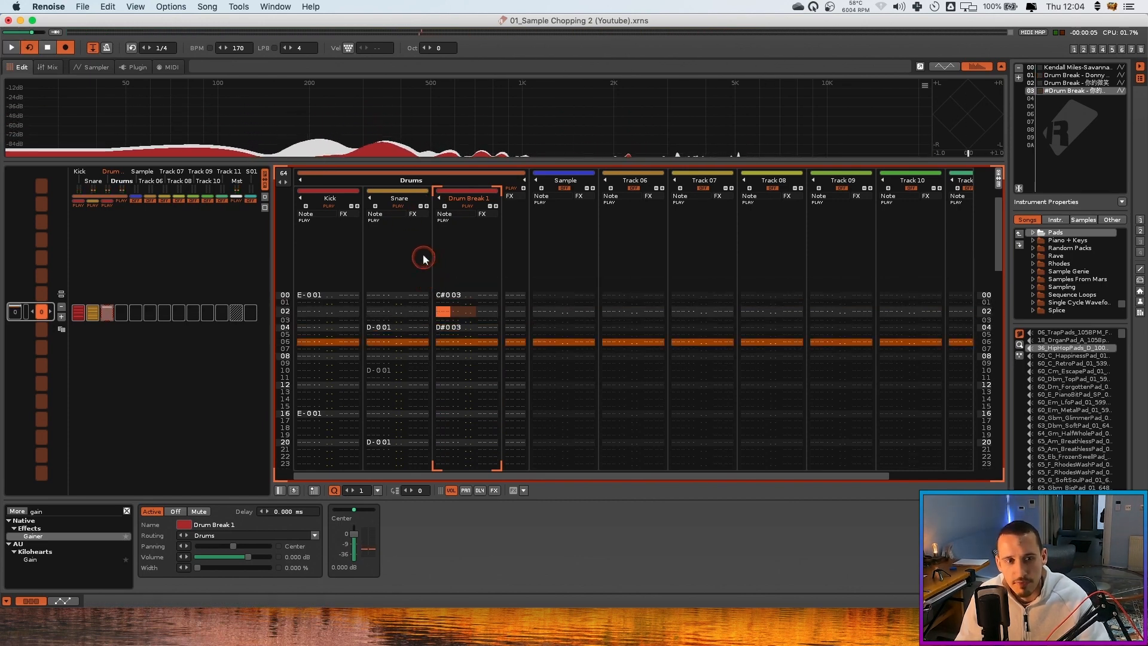
{"action": "key", "text": "space"}
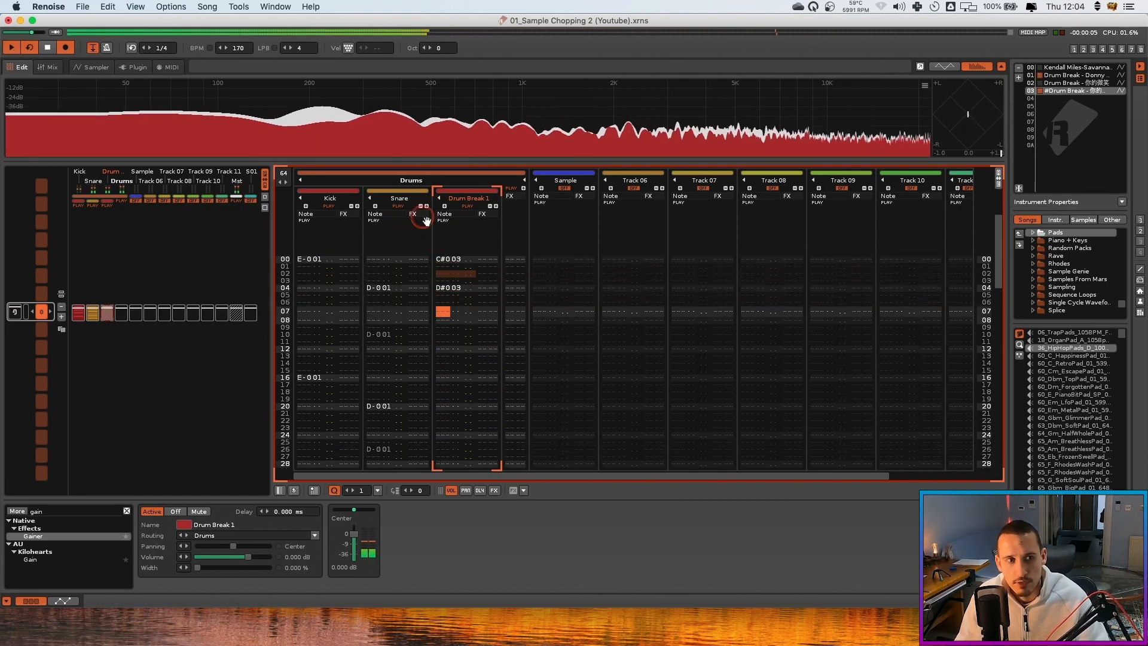
Move slice marker 03 slightly earlier in instrument 03's waveform, just ahead of the hit, and play the pattern to check it
{"action": "left_click", "coordinate": [96, 67]}
{"action": "key", "text": "space"}
{"action": "scroll", "coordinate": [222, 235], "scroll_direction": "up", "scroll_amount": 5}
{"action": "scroll", "coordinate": [223, 234], "scroll_direction": "up", "scroll_amount": 6}
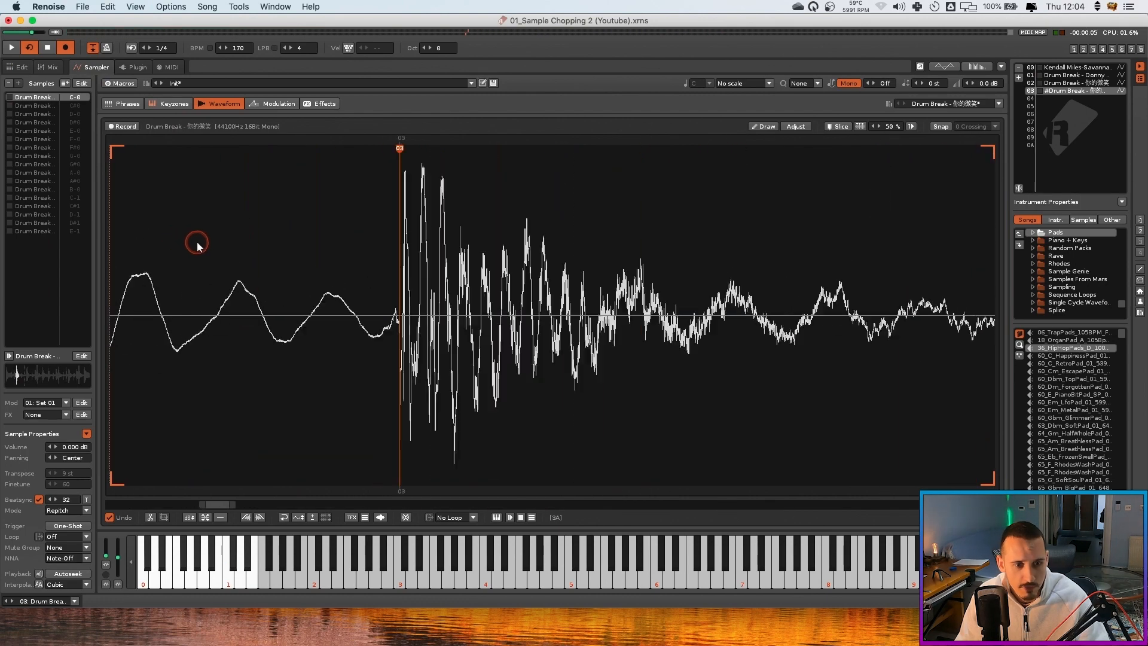
{"action": "scroll", "coordinate": [731, 216], "scroll_direction": "down", "scroll_amount": 2}
{"action": "scroll", "coordinate": [744, 185], "scroll_direction": "up", "scroll_amount": 2}
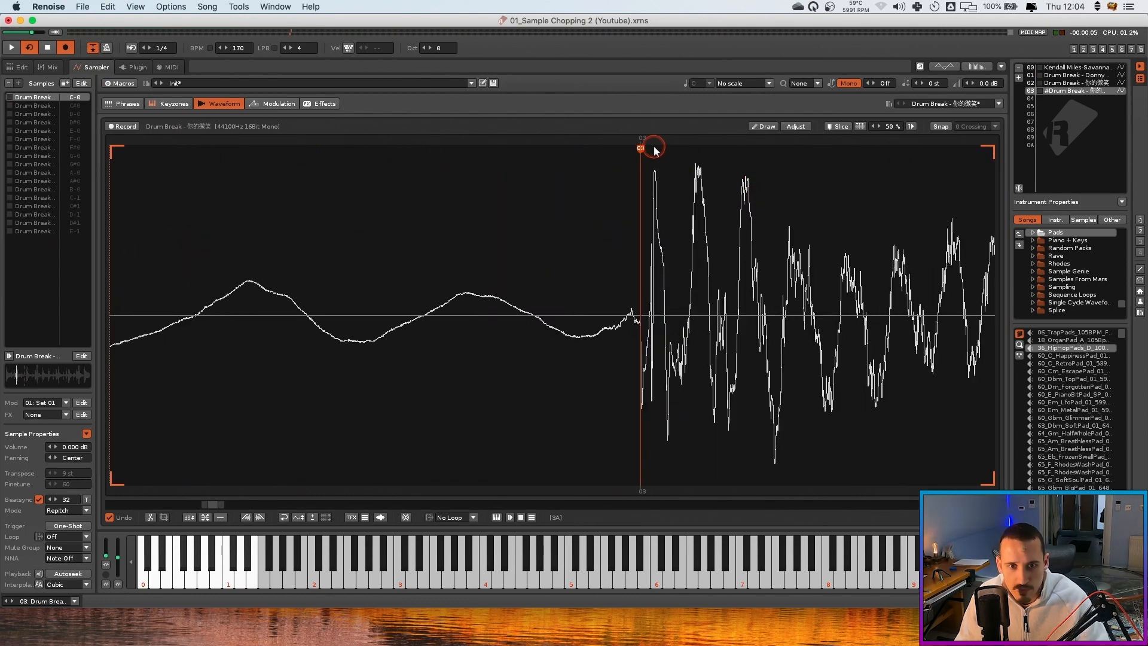
{"action": "left_click_drag", "start_coordinate": [644, 151], "coordinate": [638, 153]}
{"action": "key", "text": "space"}
{"action": "key", "text": "space"}
{"action": "key", "text": "space"}
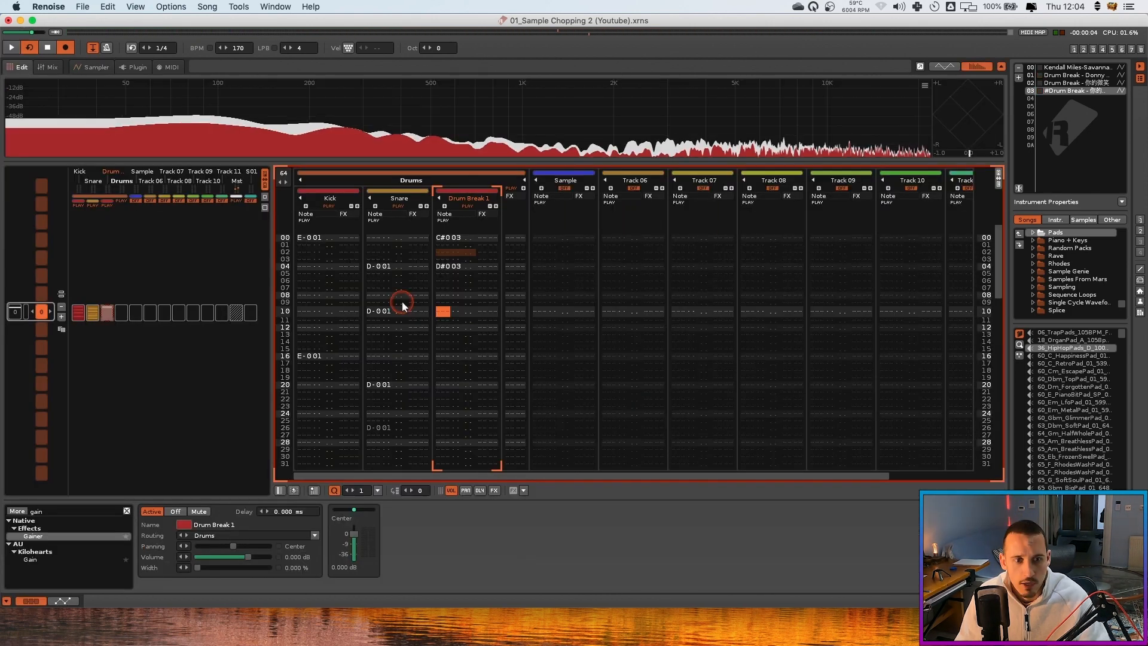
Enter note D#0 with instrument 03 on line 10 of the Drum Break 1 track and play the pattern
{"action": "left_click_drag", "start_coordinate": [441, 312], "coordinate": [452, 314]}
{"action": "key", "text": "d"}
{"action": "key", "text": "space"}
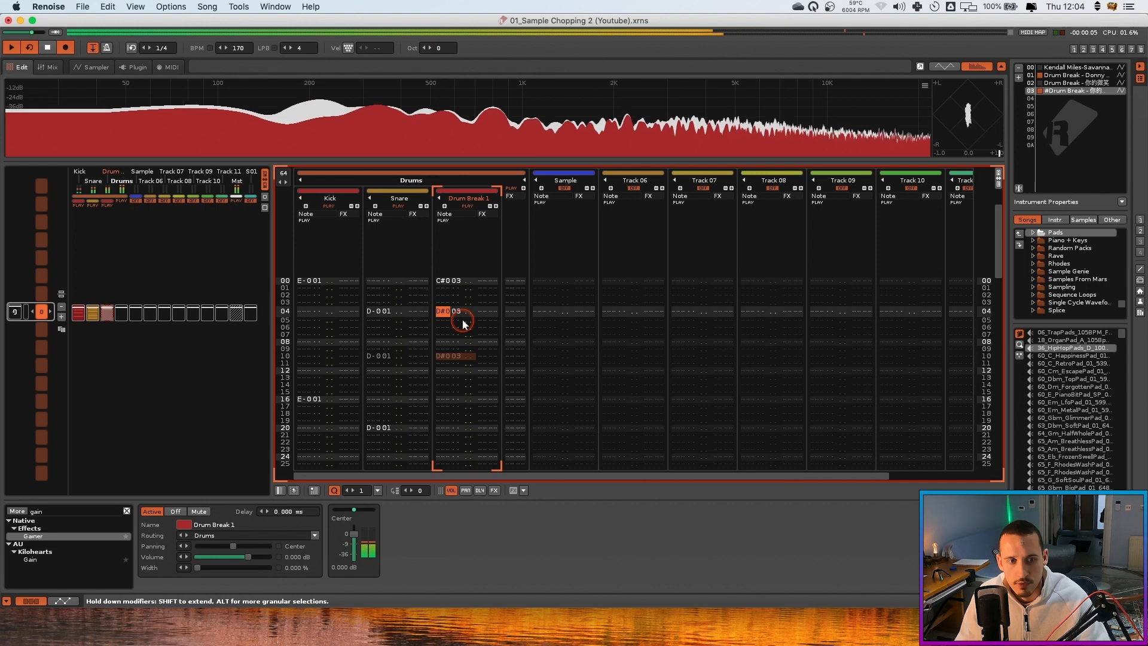
{"action": "key", "text": "space"}
{"action": "left_click", "coordinate": [451, 297]}
{"action": "key", "text": "space"}
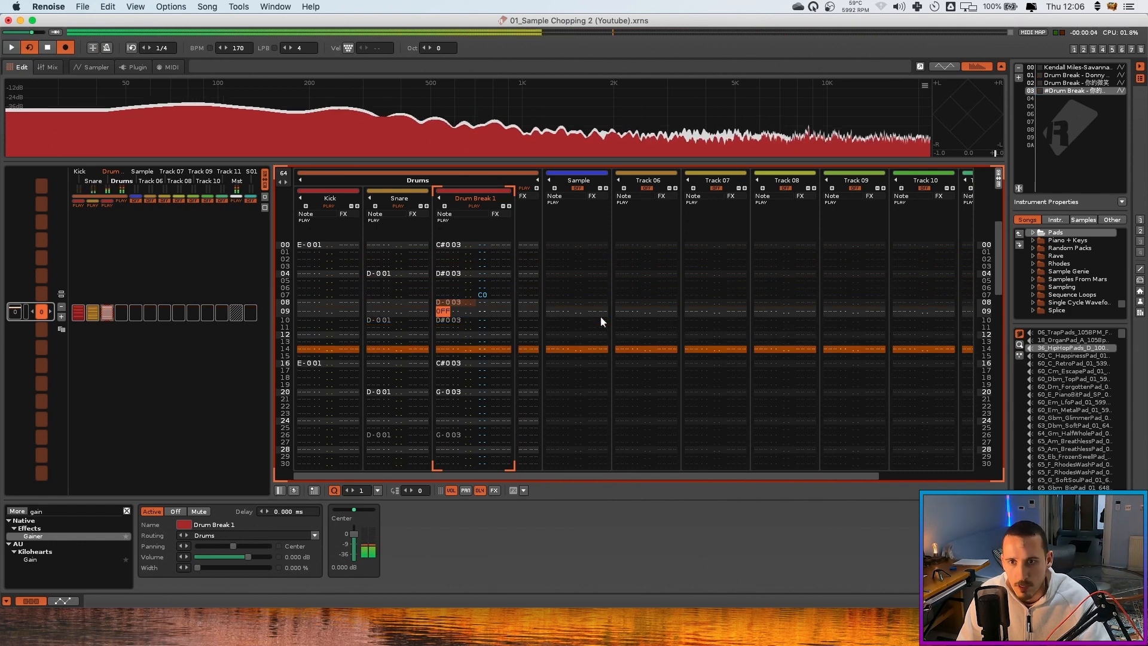
Examine the gap between lines 12 and 16 of the Drum Break 1 track while playing the pattern
{"action": "key", "text": "space"}
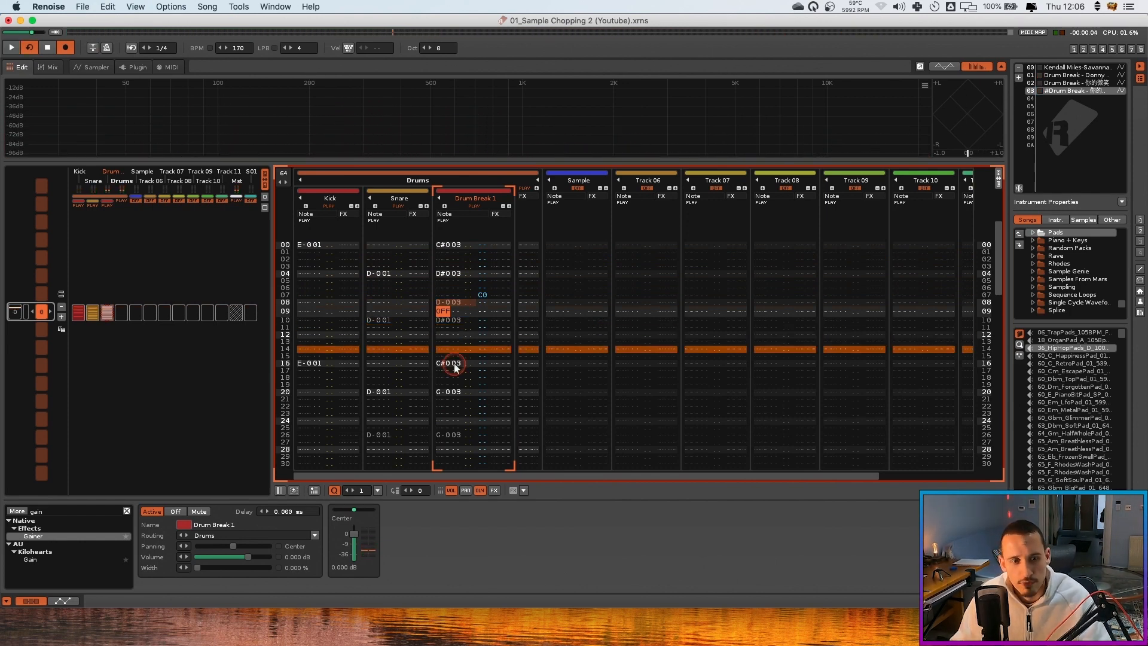
{"action": "left_click", "coordinate": [441, 349]}
{"action": "scroll", "coordinate": [445, 352], "scroll_direction": "down", "scroll_amount": 5}
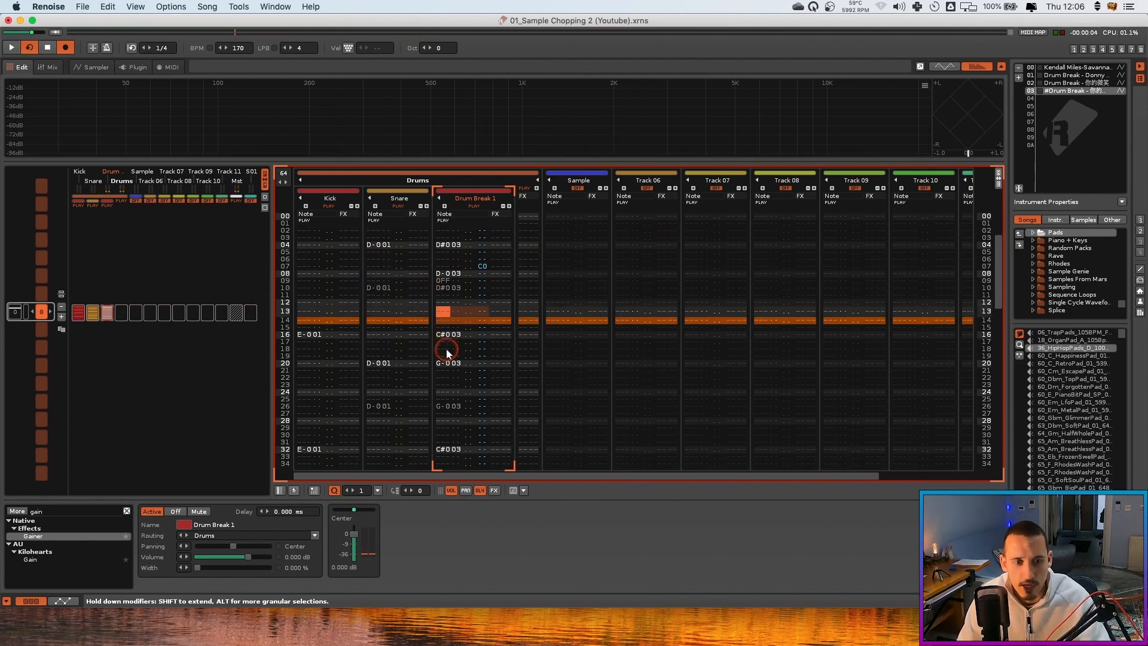
{"action": "key", "text": "space"}
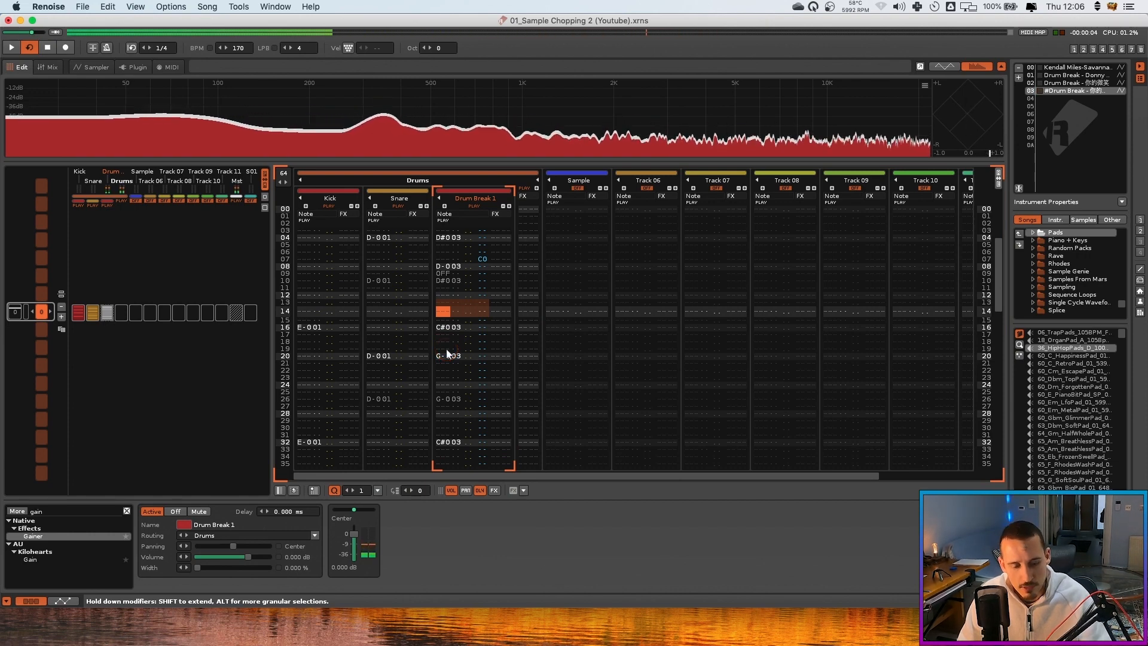
{"action": "key", "text": "space"}
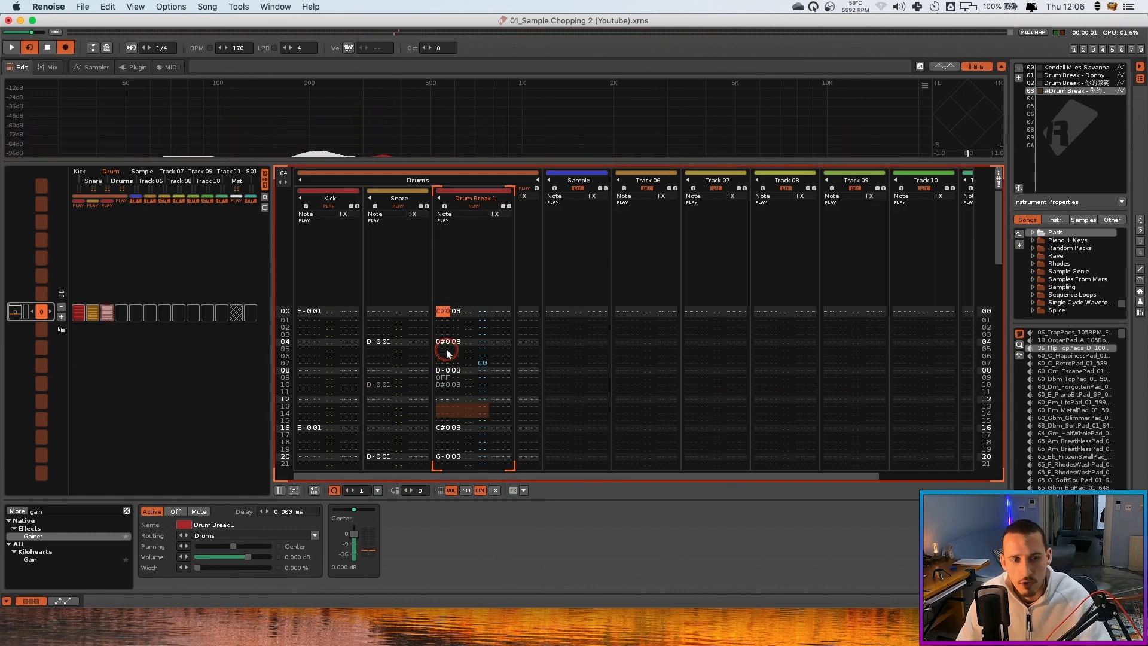
Inspect the first slices in instrument 03's waveform and put a note-off on line 02 of the Drum Break 1 track
{"action": "left_click", "coordinate": [90, 67]}
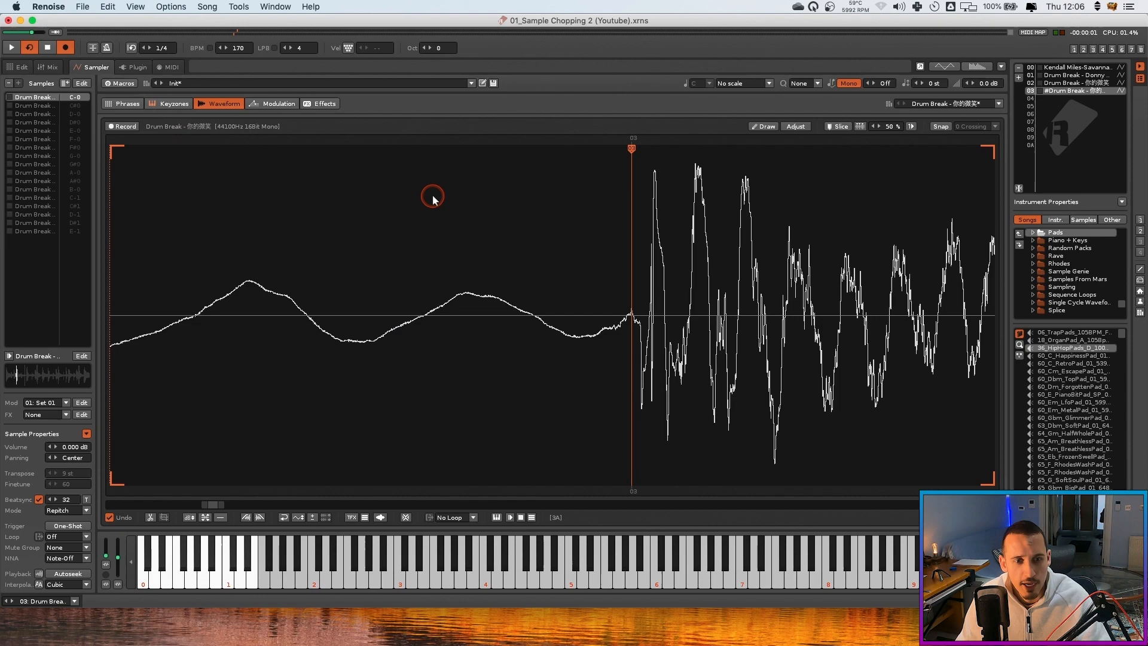
{"action": "key", "text": "space"}
{"action": "key", "text": "space"}
{"action": "scroll", "coordinate": [157, 301], "scroll_direction": "up", "scroll_amount": 3}
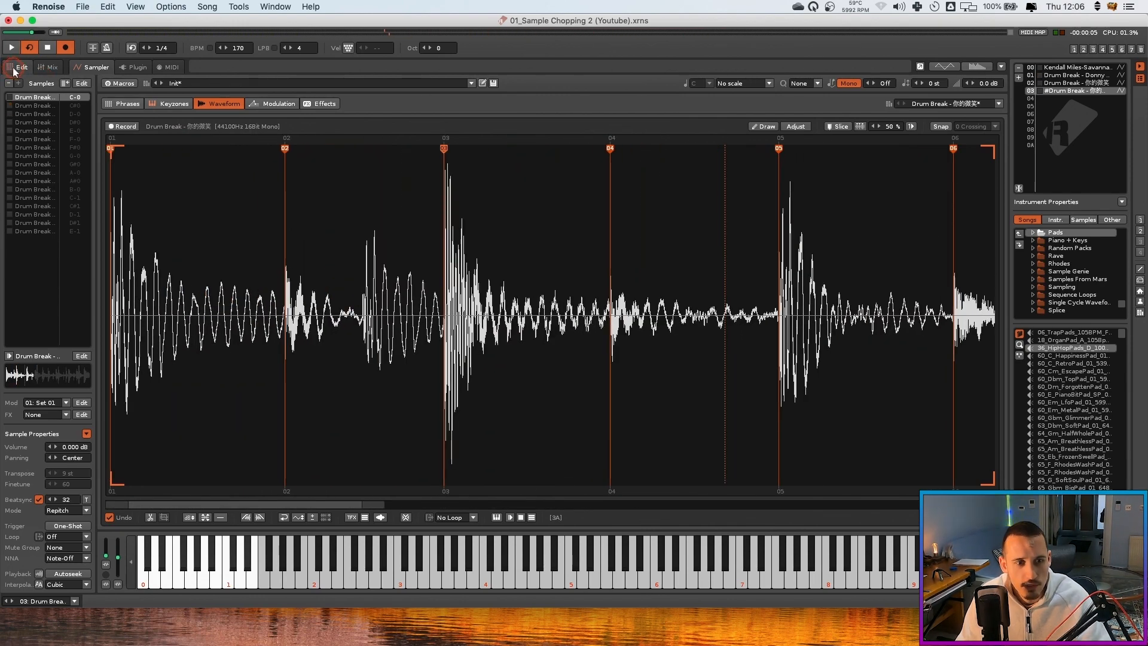
{"action": "left_click", "coordinate": [14, 68]}
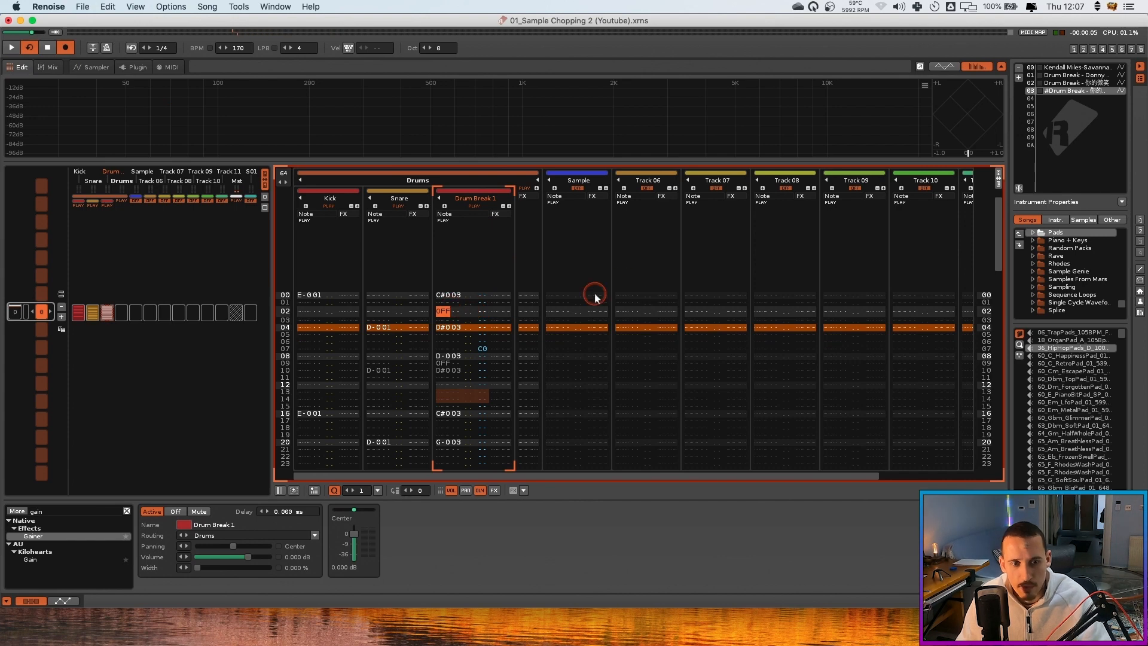
Play the pattern and select the B-0 roll on lines 29 to 31 of the Drum Break 1 track
{"action": "key", "text": "space"}
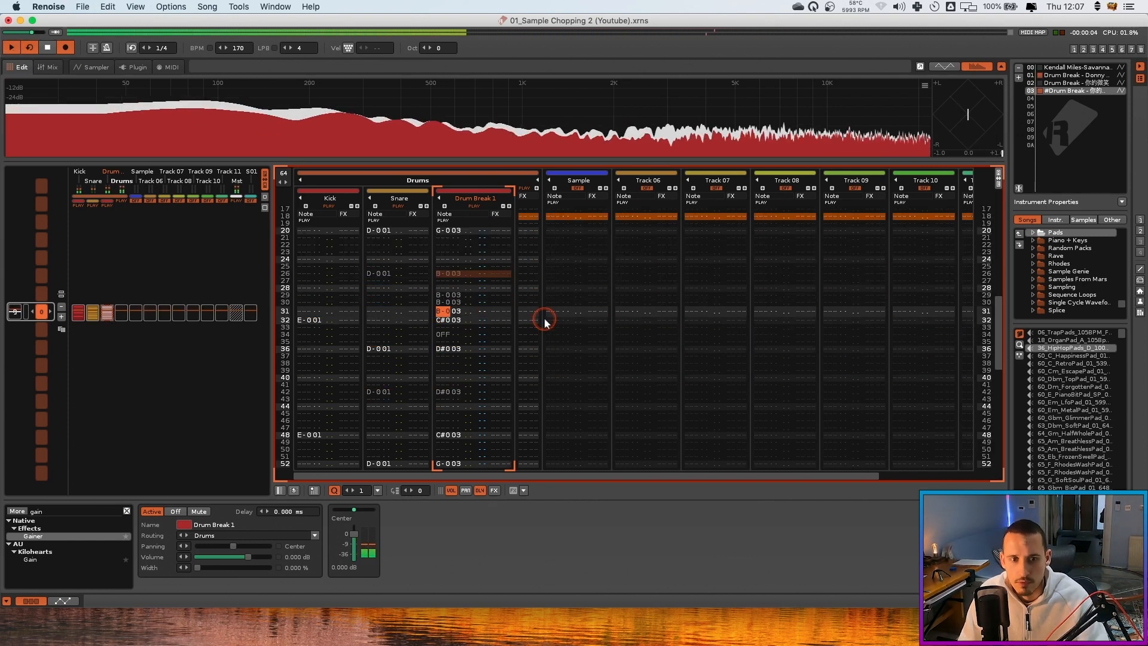
{"action": "key", "text": "space"}
{"action": "key", "text": "shift+Up"}
{"action": "key", "text": "shift+Up"}
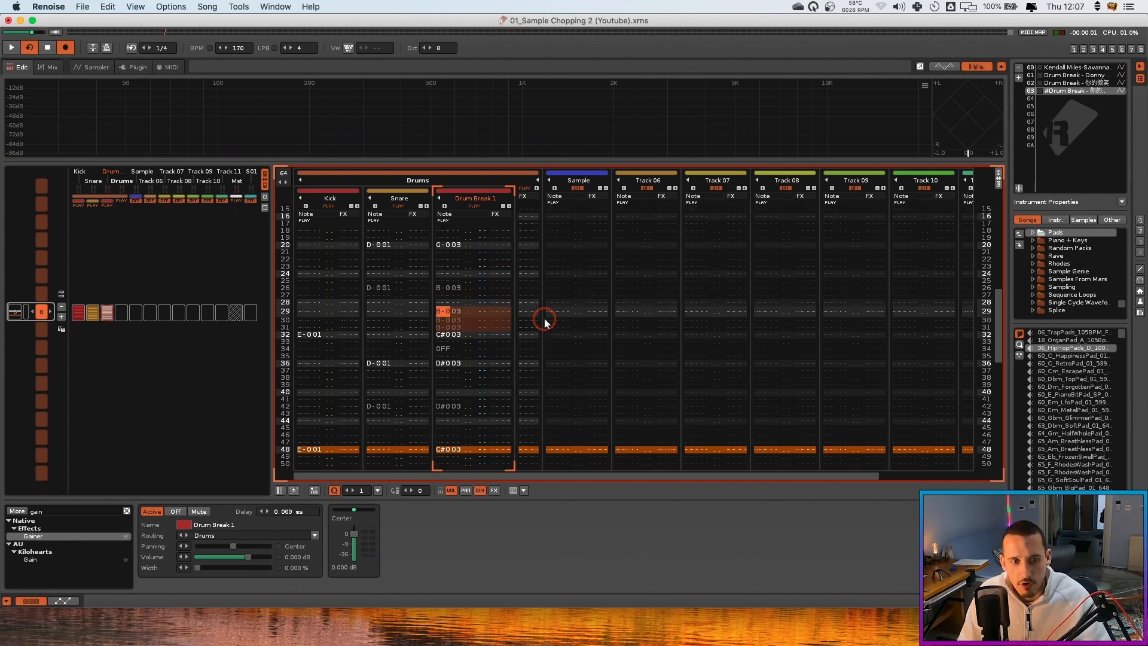
Copy slice 0B of the drum break in slot 03 and paste it as a new sample into empty instrument slot 04
{"action": "left_click", "coordinate": [90, 67]}
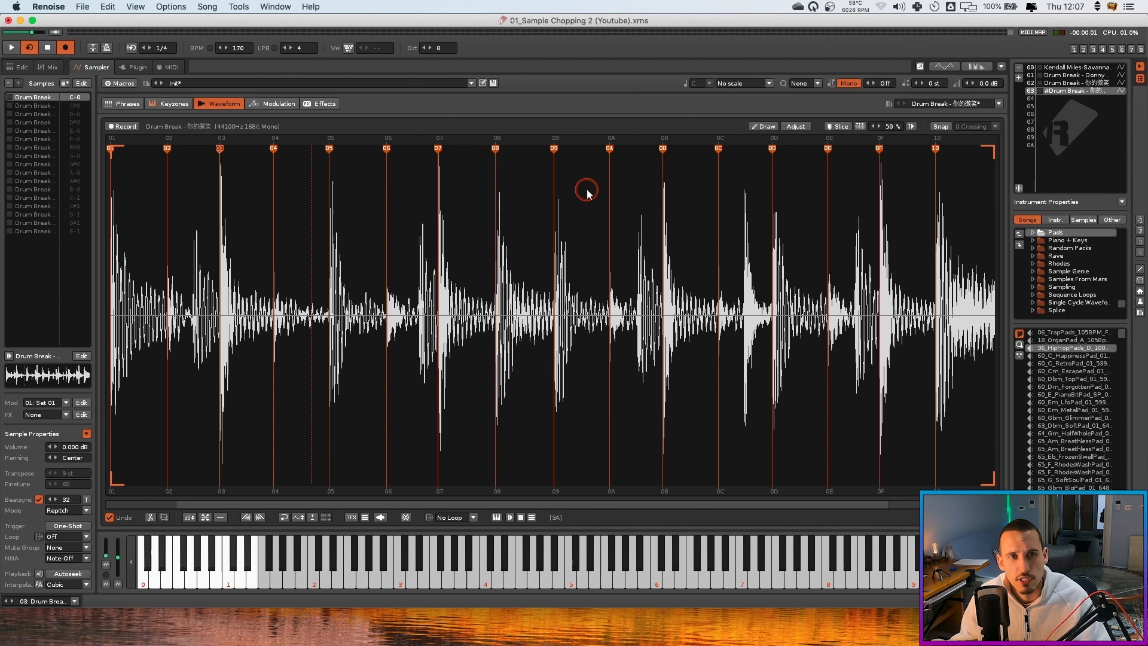
{"action": "key", "text": "space"}
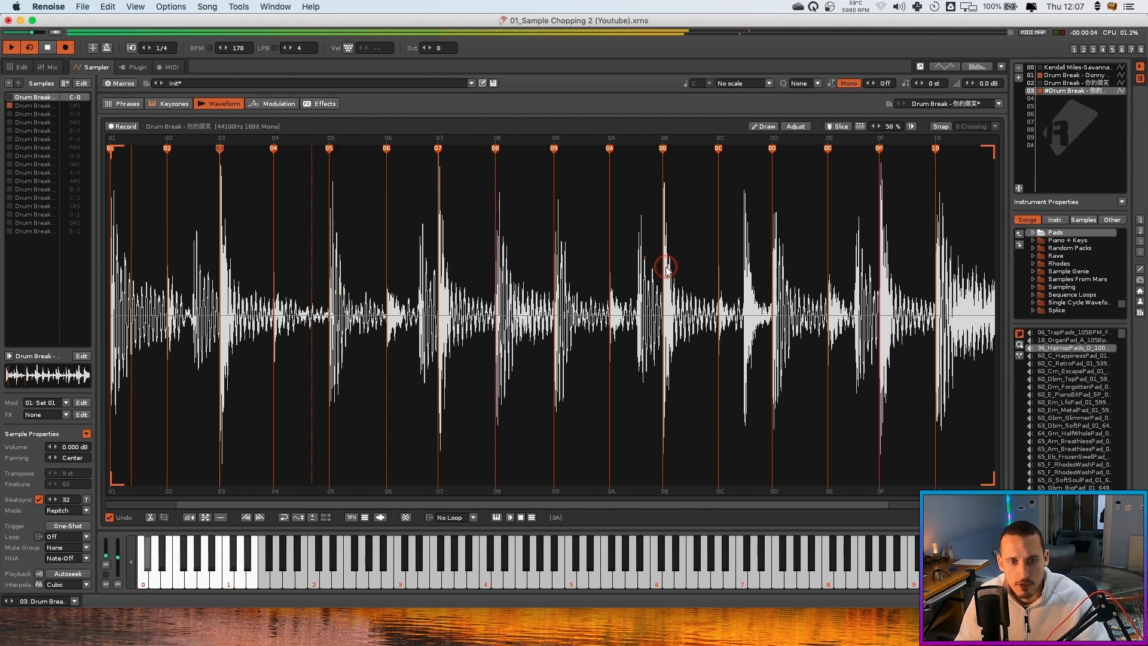
{"action": "key", "text": "space"}
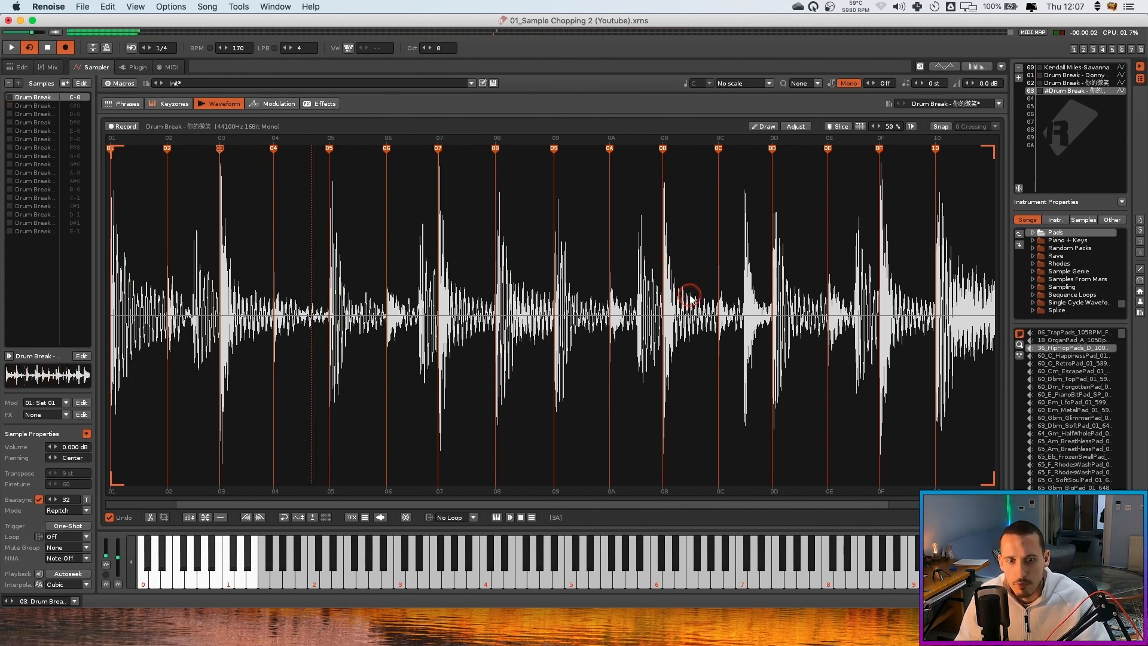
{"action": "double_click", "coordinate": [692, 251]}
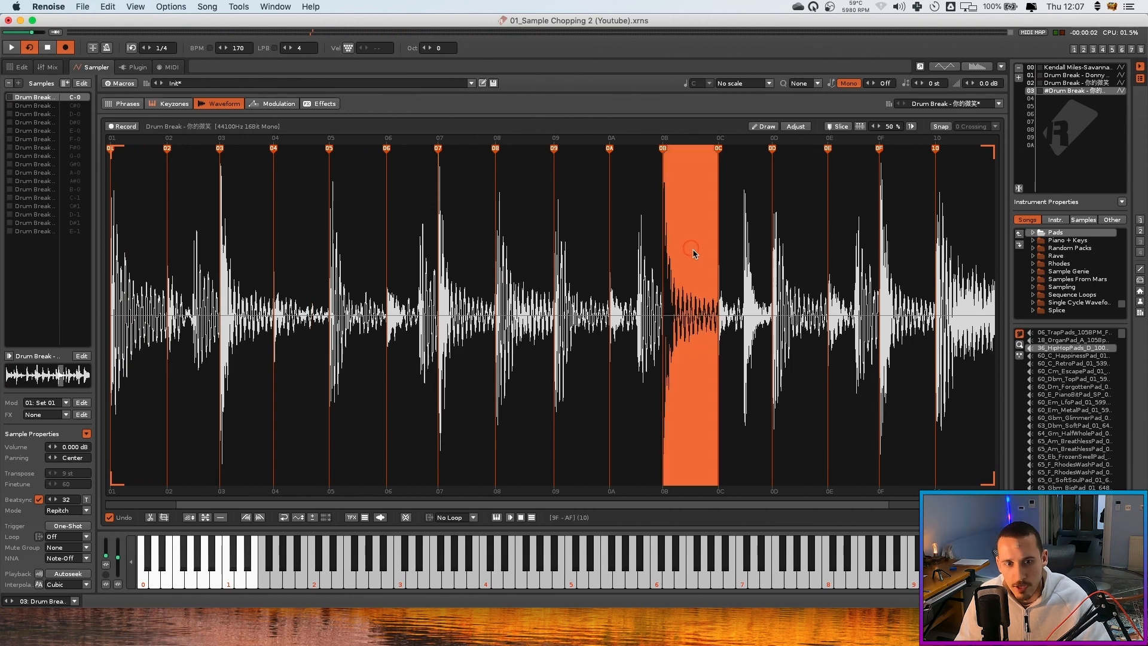
{"action": "left_click", "coordinate": [1053, 99]}
{"action": "key", "text": "super+v"}
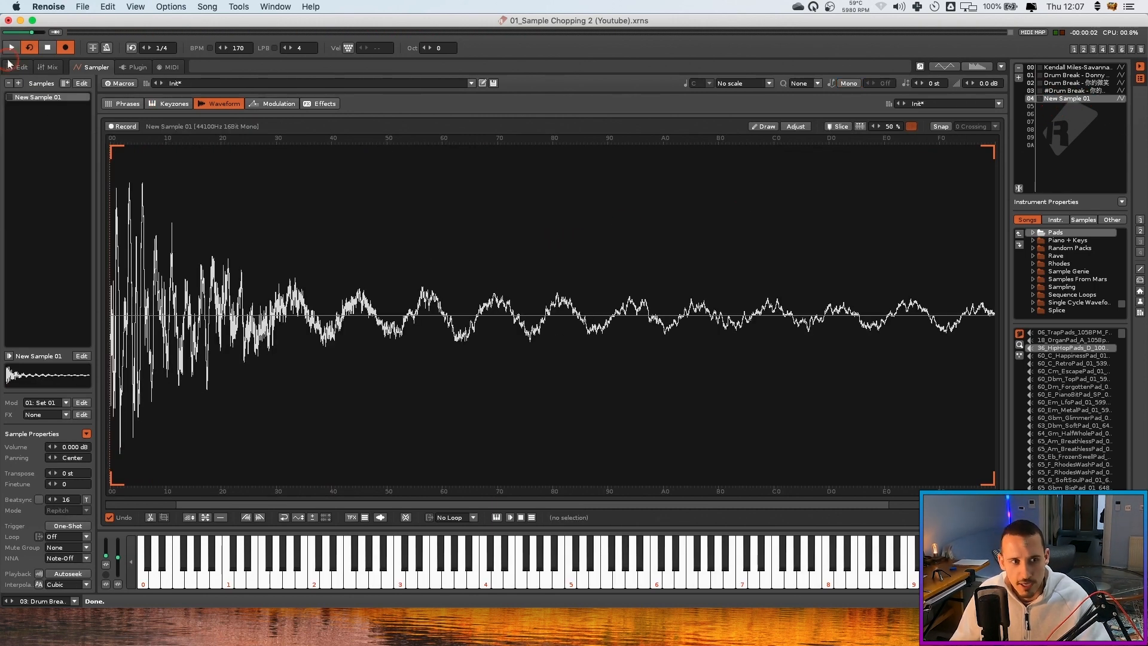
Audition the new sample at different pitches and replace the roll on lines 29 to 31 with C-4, A#3 and A#3 using instrument 04
{"action": "key", "text": "Return"}
{"action": "key", "text": "Return"}
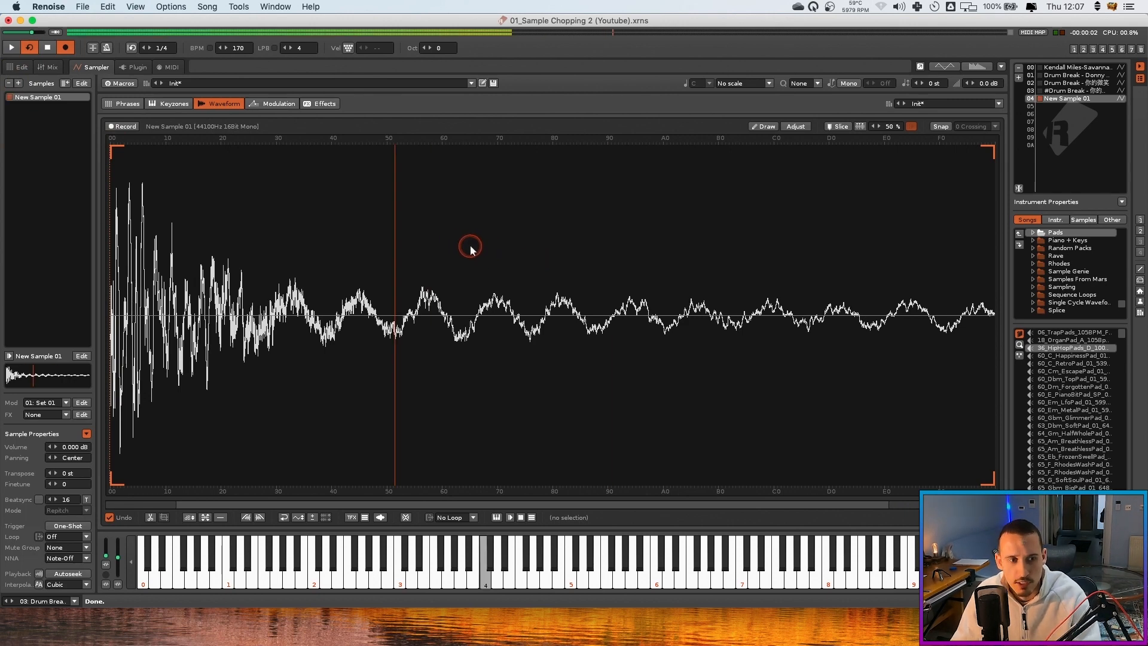
{"action": "left_click_drag", "start_coordinate": [461, 573], "coordinate": [235, 536]}
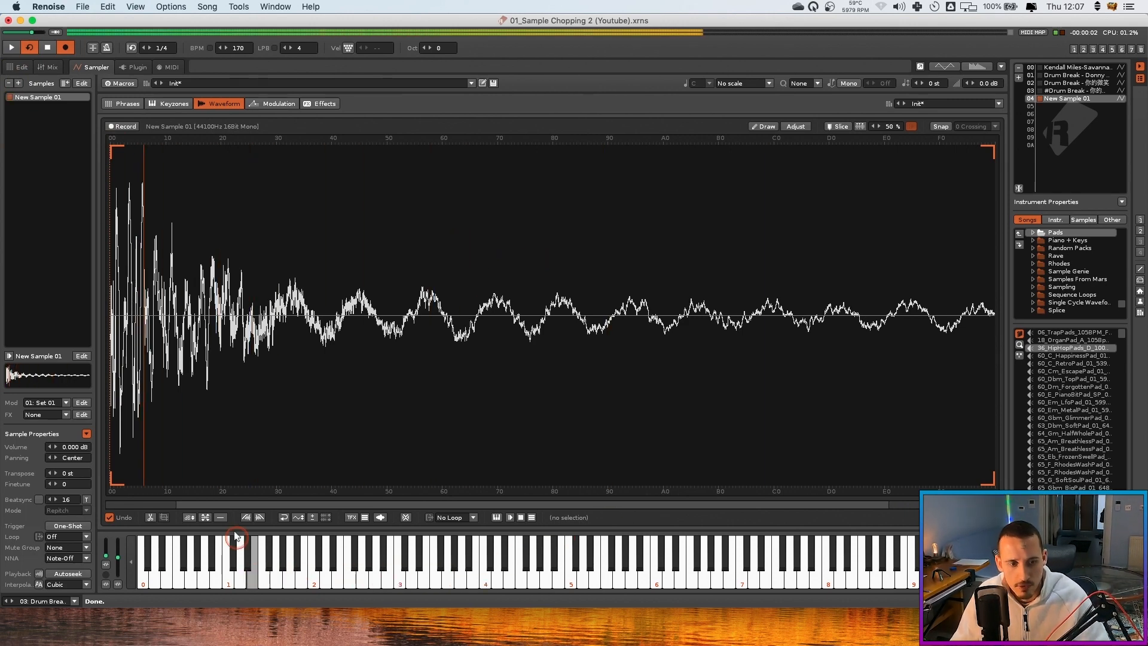
{"action": "left_click", "coordinate": [19, 67]}
{"action": "left_click", "coordinate": [493, 312]}
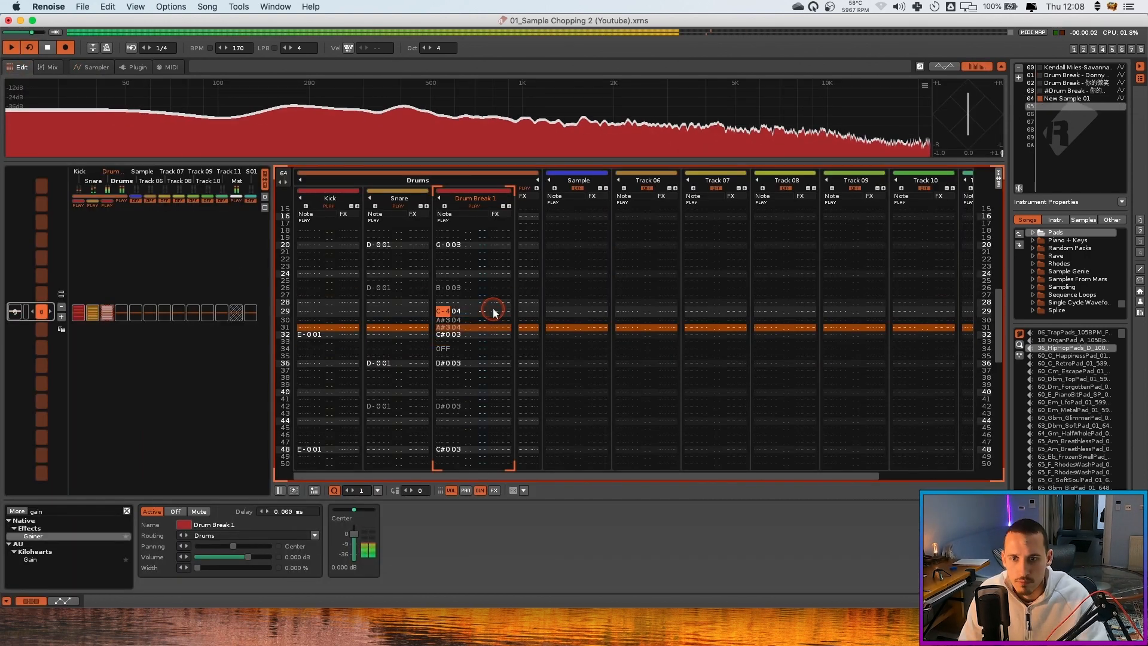
Enter F-0 notes with instrument 03 on lines 60 to 63 of the Drum Break 1 track
{"action": "scroll", "coordinate": [478, 335], "scroll_direction": "down", "scroll_amount": 10}
{"action": "left_click_drag", "start_coordinate": [464, 368], "coordinate": [449, 371]}
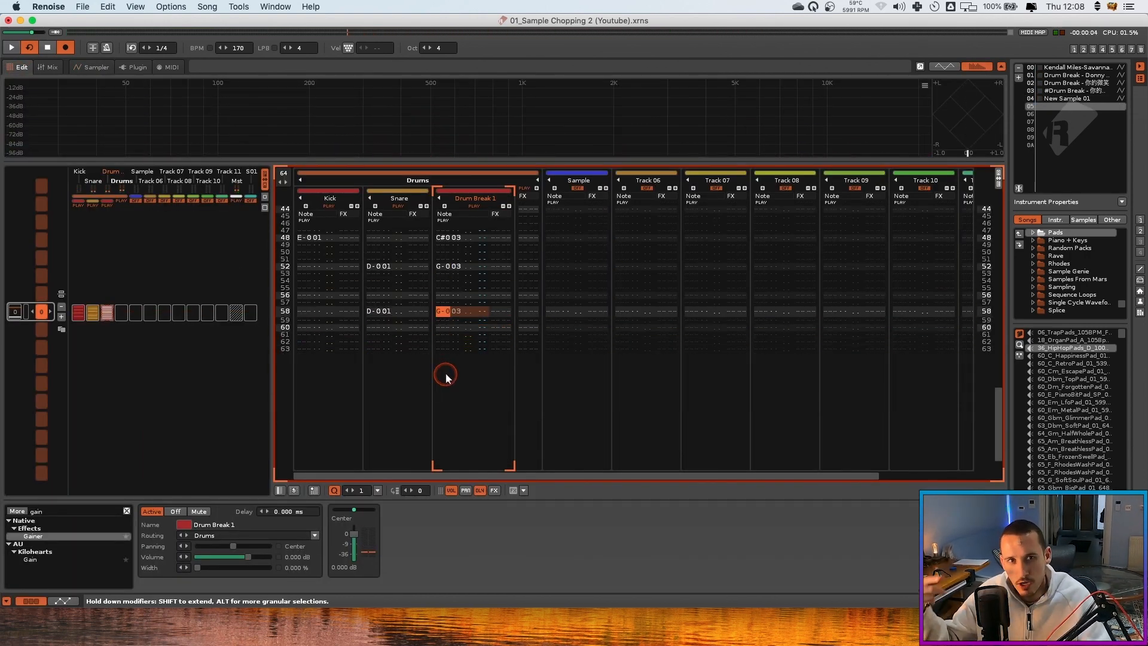
{"action": "left_click", "coordinate": [449, 312]}
{"action": "left_click", "coordinate": [445, 337]}
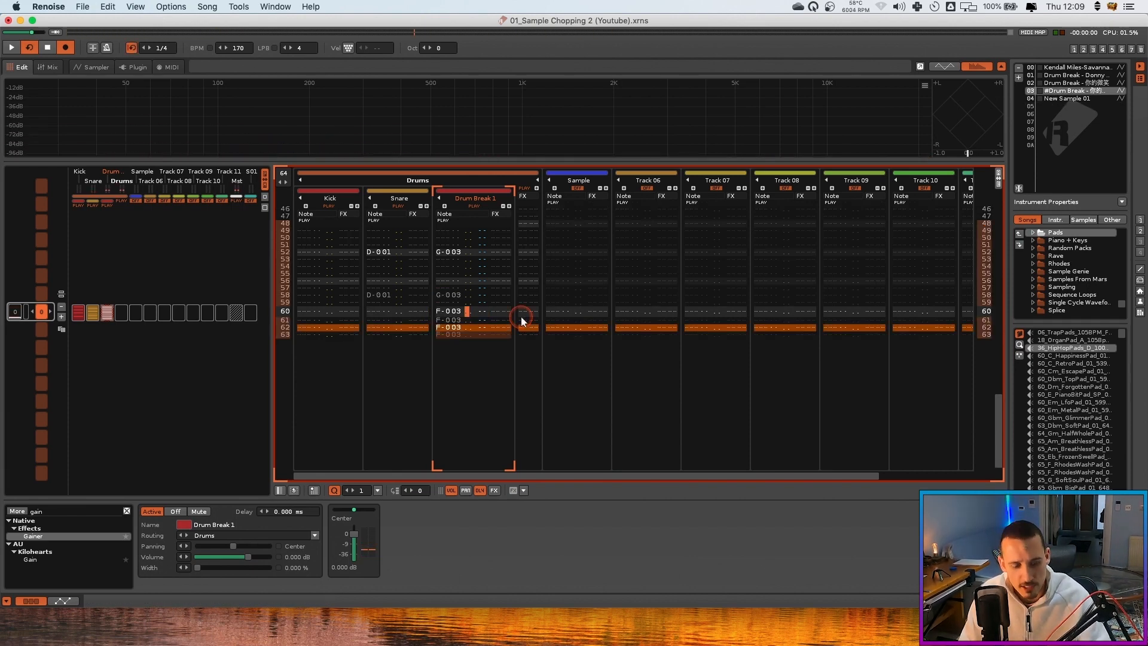
Set the volume of the F-0 roll to 30 on line 60 and 80 on line 63
{"action": "type", "text": "30"}
{"action": "key", "text": "Down"}
{"action": "key", "text": "Down"}
{"action": "key", "text": "Down"}
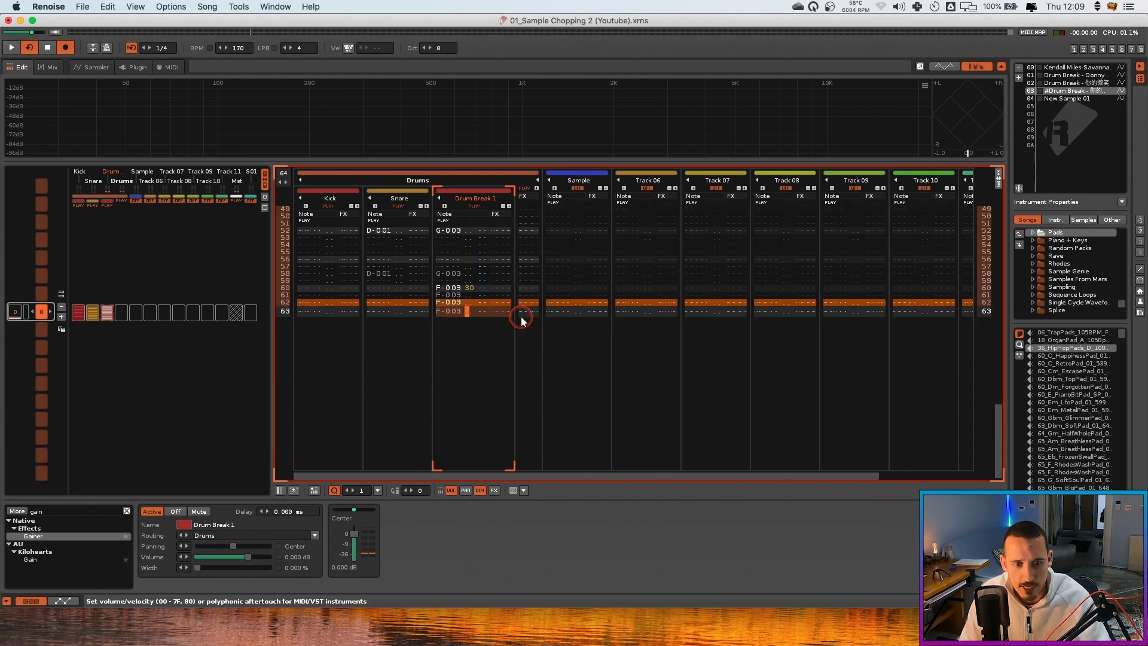
{"action": "key", "text": "Up"}
{"action": "key", "text": "Up"}
{"action": "key", "text": "Up"}
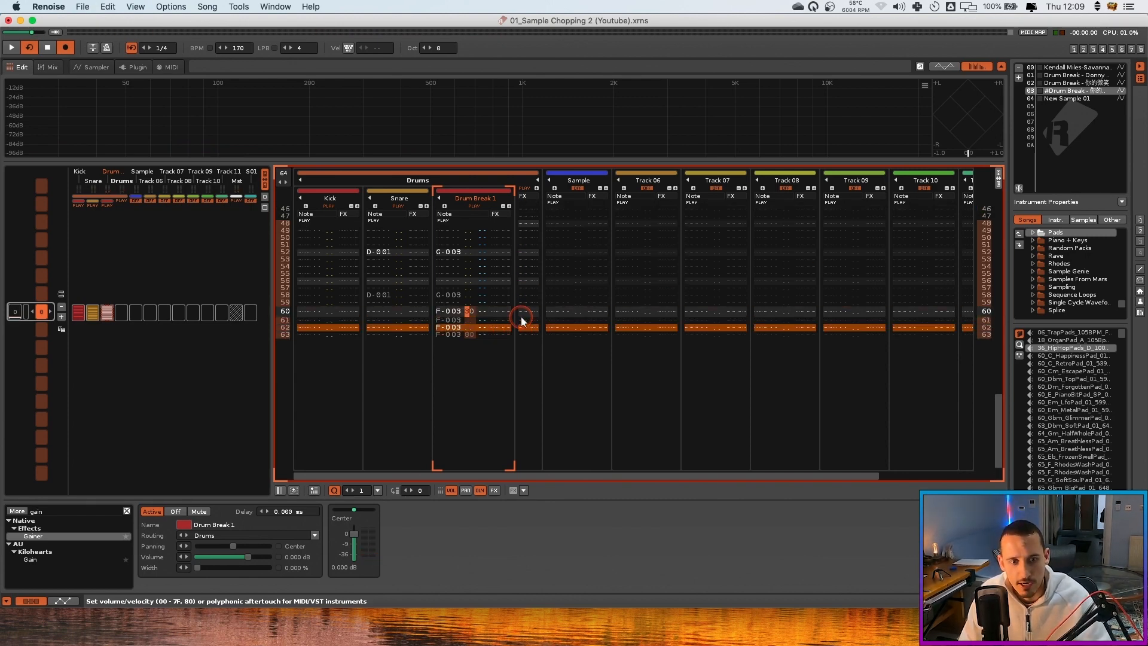
Interpolate the F-0 roll's volume values across lines 60 to 63, giving 4A on line 61 and 65 on line 62
{"action": "key", "text": "shift"}
{"action": "key", "text": "shift"}
{"action": "key", "text": "shift+Up"}
{"action": "key", "text": "shift+Up"}
{"action": "key", "text": "shift"}
{"action": "key", "text": "shift"}
{"action": "key", "text": "shift"}
{"action": "key", "text": "shift"}
{"action": "key", "text": "shift+Down"}
{"action": "key", "text": "shift+Down"}
{"action": "key", "text": "shift"}
{"action": "key", "text": "shift"}
{"action": "key", "text": "shift"}
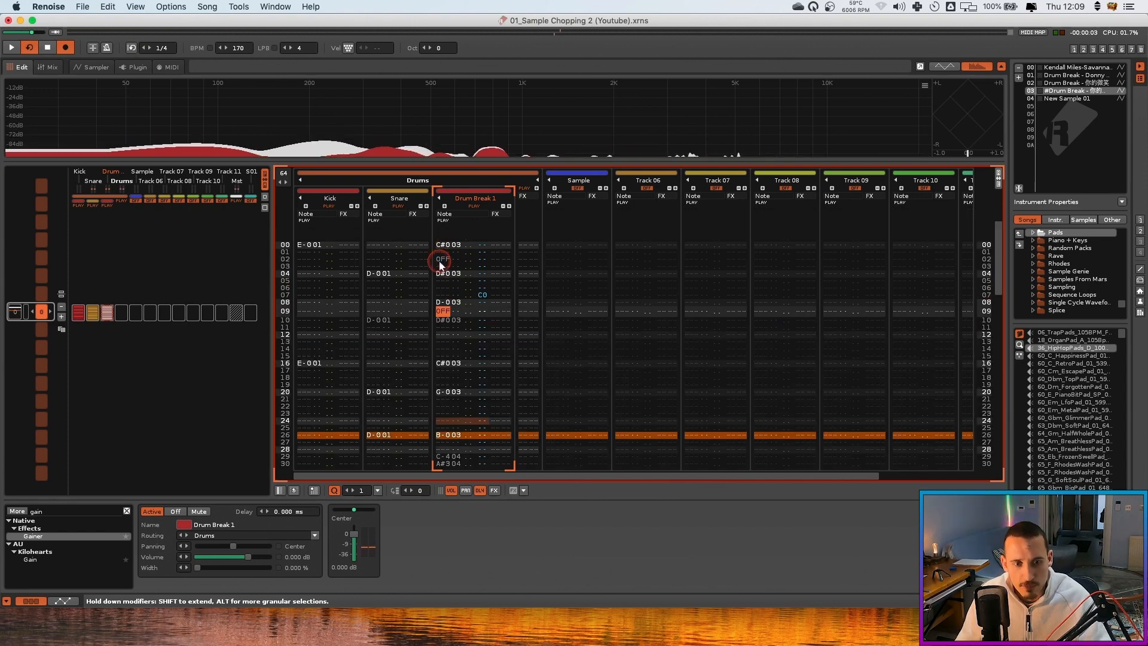
Repeat the opening kick's note-off on line 18 of the Drum Break 1 track and play the pattern
{"action": "left_click_drag", "start_coordinate": [444, 244], "coordinate": [451, 263]}
{"action": "scroll", "coordinate": [463, 340], "scroll_direction": "down", "scroll_amount": 2}
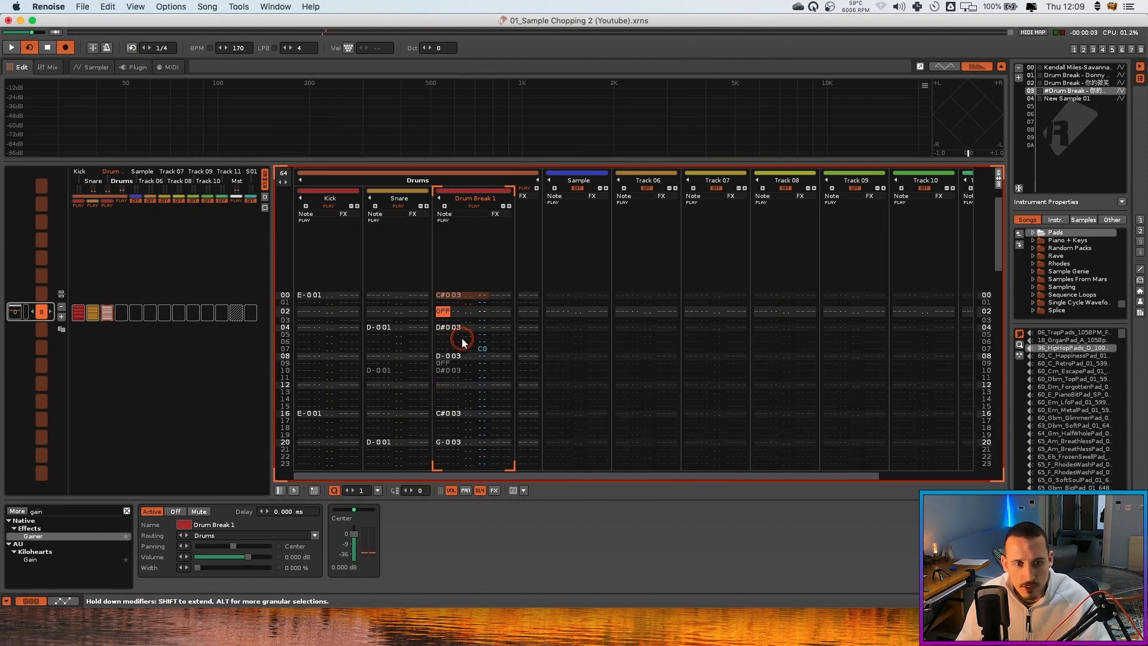
{"action": "scroll", "coordinate": [453, 299], "scroll_direction": "up", "scroll_amount": 1}
{"action": "key", "text": "space"}
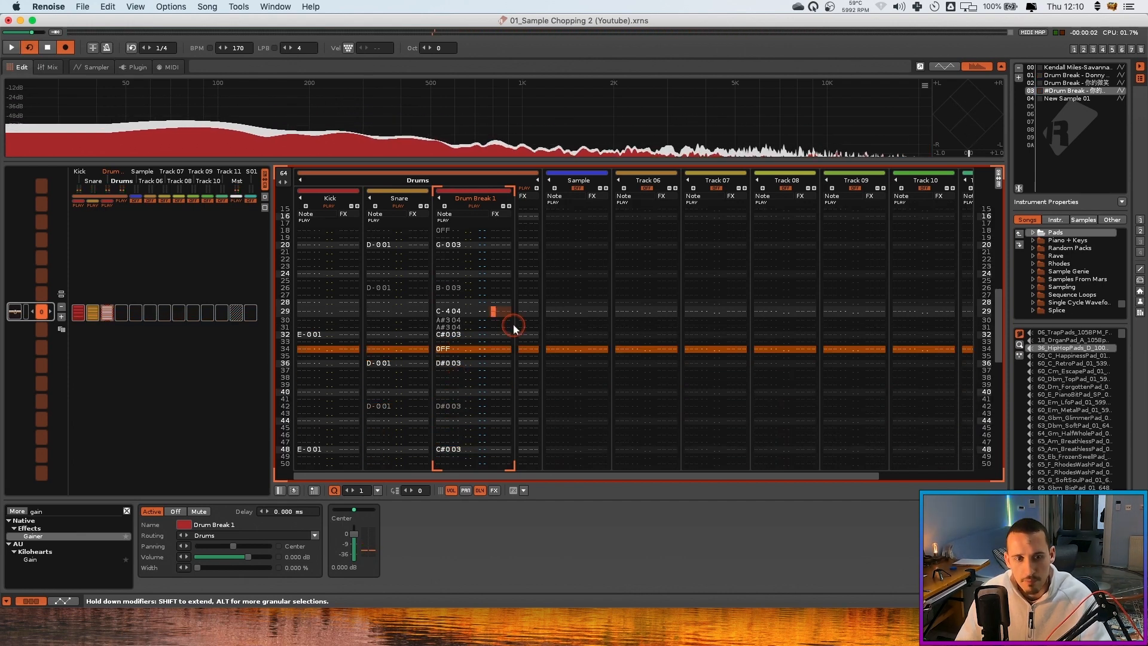
Add the Y trigger-probability effect with value 80 to the C-4 note on line 29 of the Drum Break 1 track
{"action": "key", "text": "Right"}
{"action": "type", "text": "Y"}
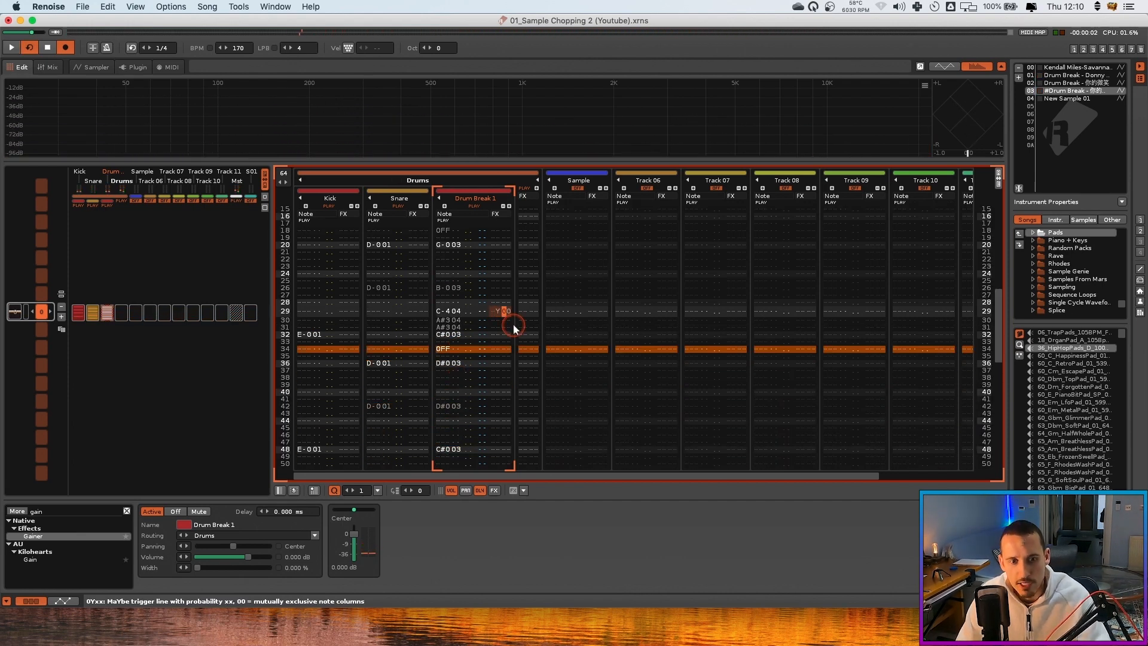
{"action": "key", "text": "Up"}
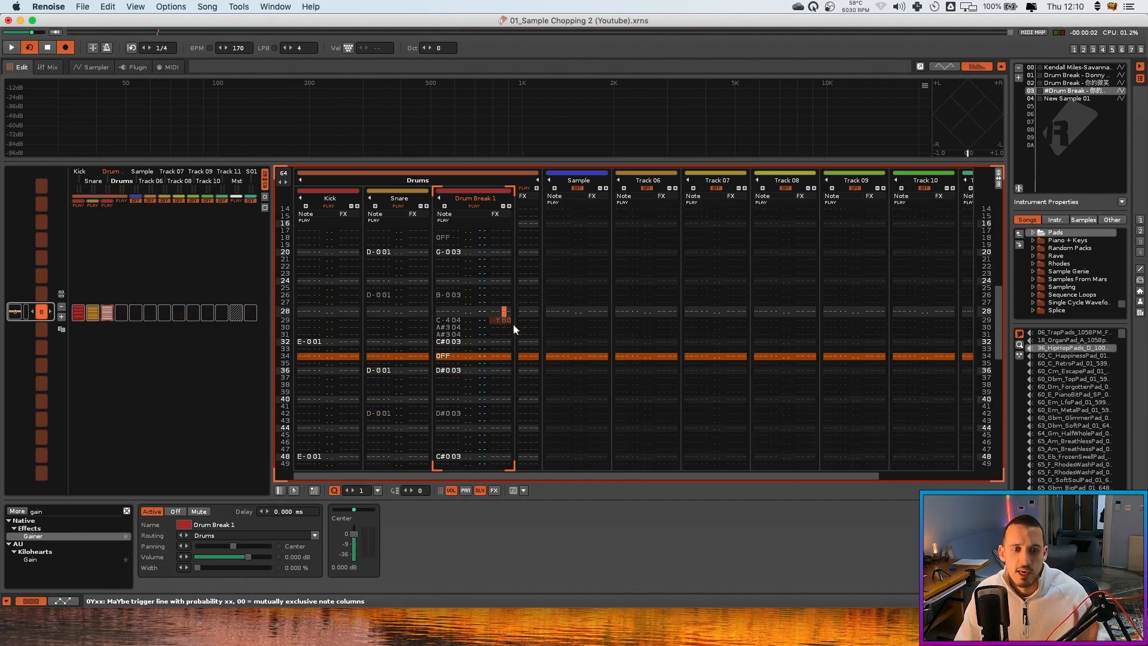
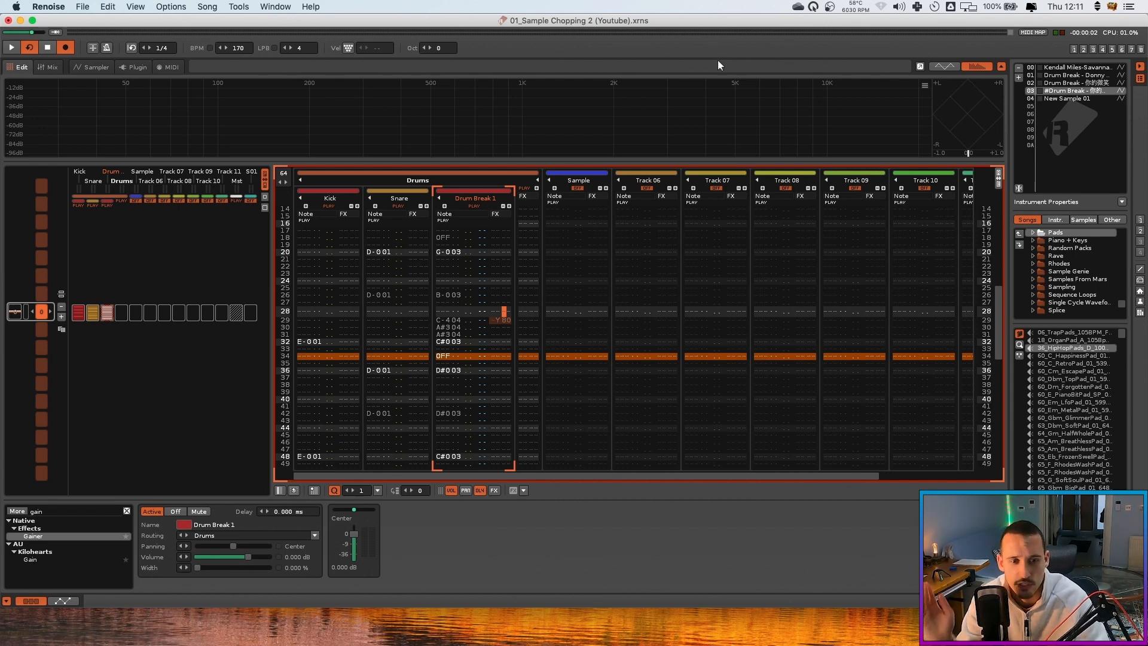
Select instrument 04 through its notes and enter the Y trigger-probability effect on line 31 of the Drum Break 1 track
{"action": "left_click", "coordinate": [455, 320]}
{"action": "left_click", "coordinate": [455, 321]}
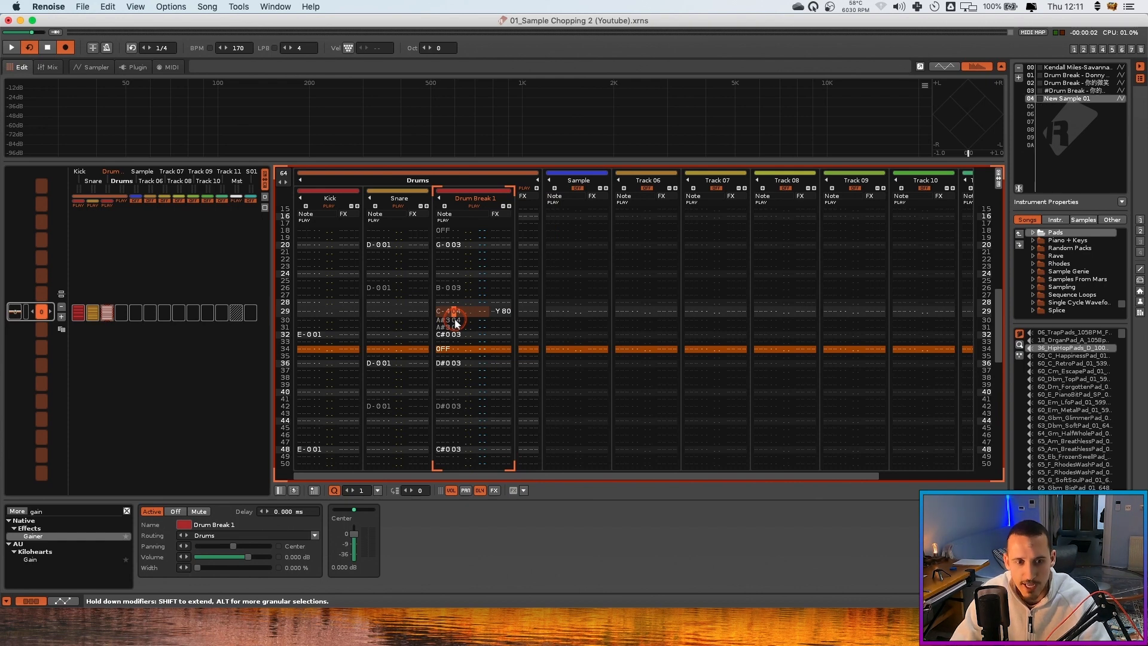
{"action": "left_click", "coordinate": [455, 323]}
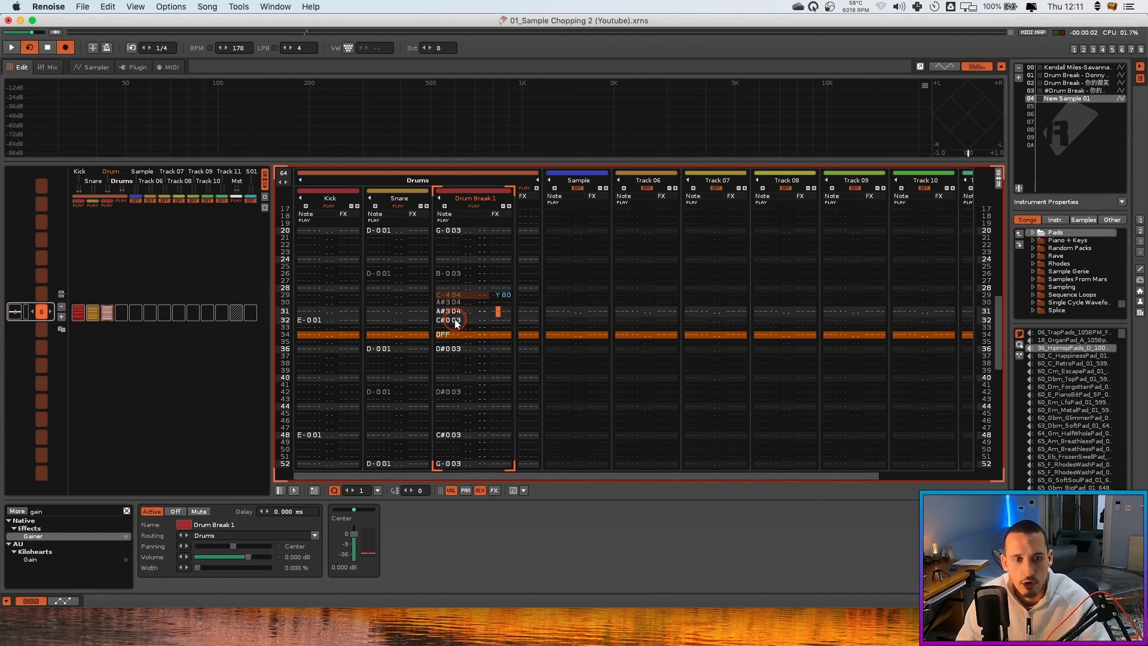
{"action": "type", "text": "y"}
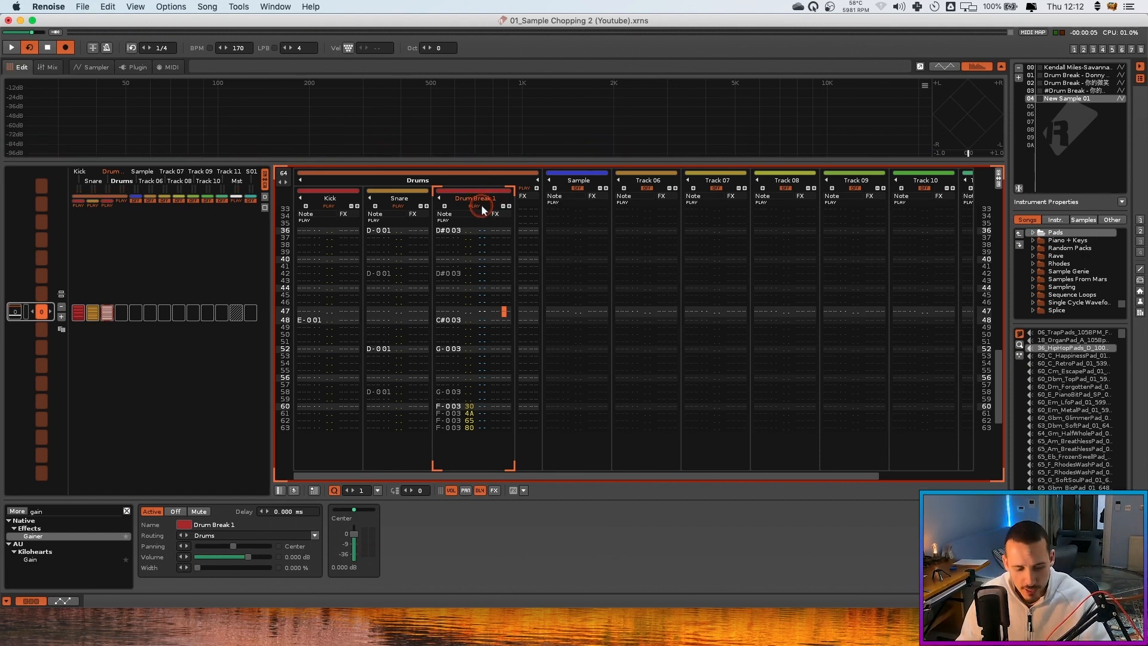
Insert a track named Drum Break after Drum Break 1 and load the Anamika-Nelluru Nerajana break from AudioFinder into instrument slot 05
{"action": "key", "text": "super+t"}
{"action": "double_click", "coordinate": [573, 200]}
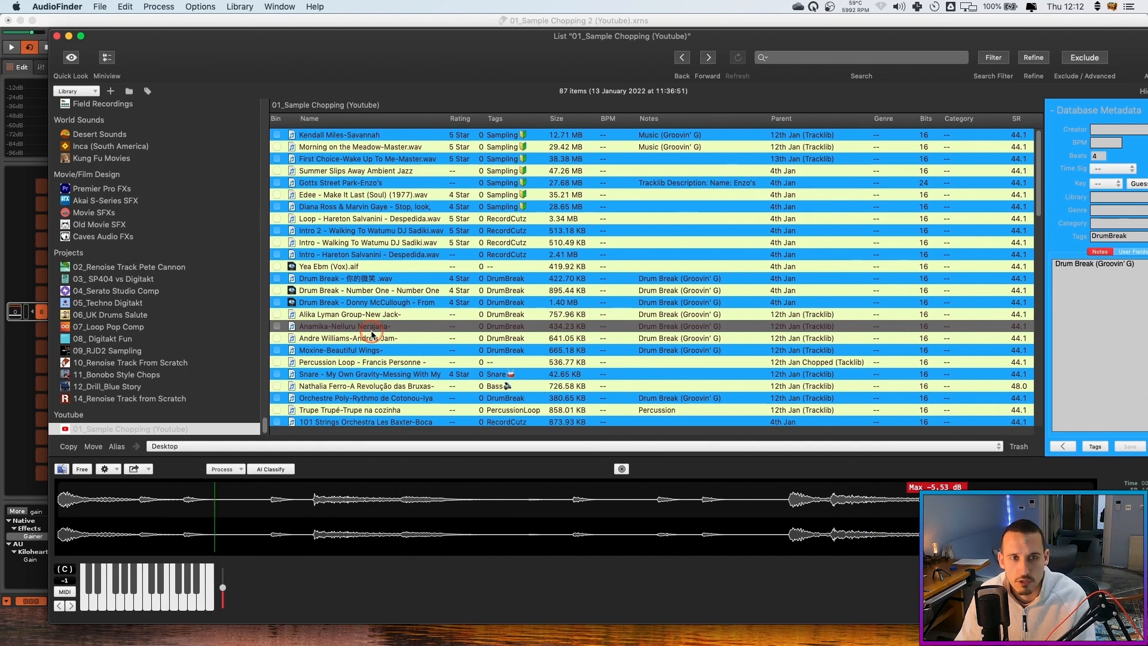
{"action": "left_click_drag", "start_coordinate": [425, 113], "coordinate": [514, 319]}
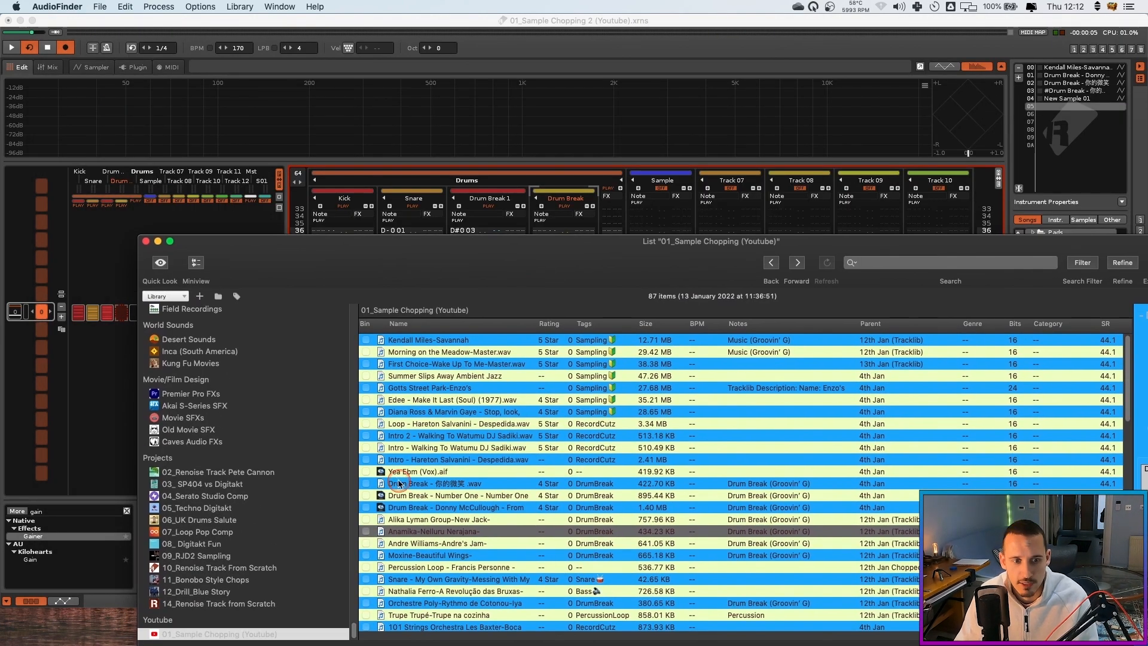
{"action": "left_click_drag", "start_coordinate": [404, 534], "coordinate": [1048, 108]}
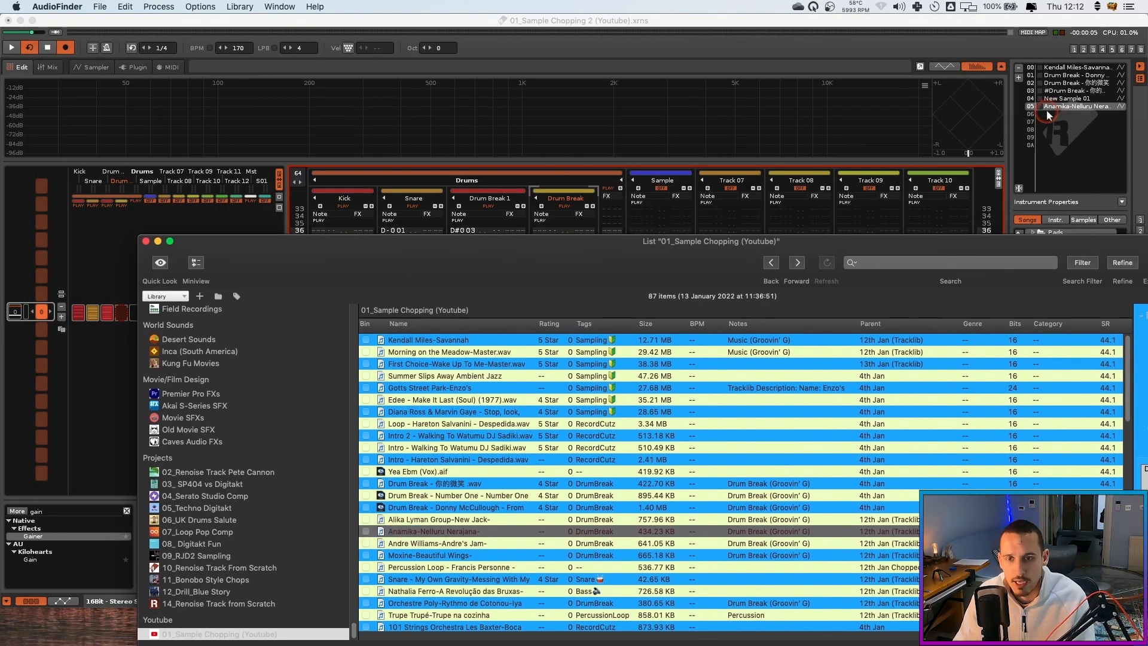
Audition the Andre Williams-Andre's Jam drum break and load it into instrument slot 06
{"action": "left_click", "coordinate": [445, 544]}
{"action": "left_click_drag", "start_coordinate": [626, 316], "coordinate": [540, 263]}
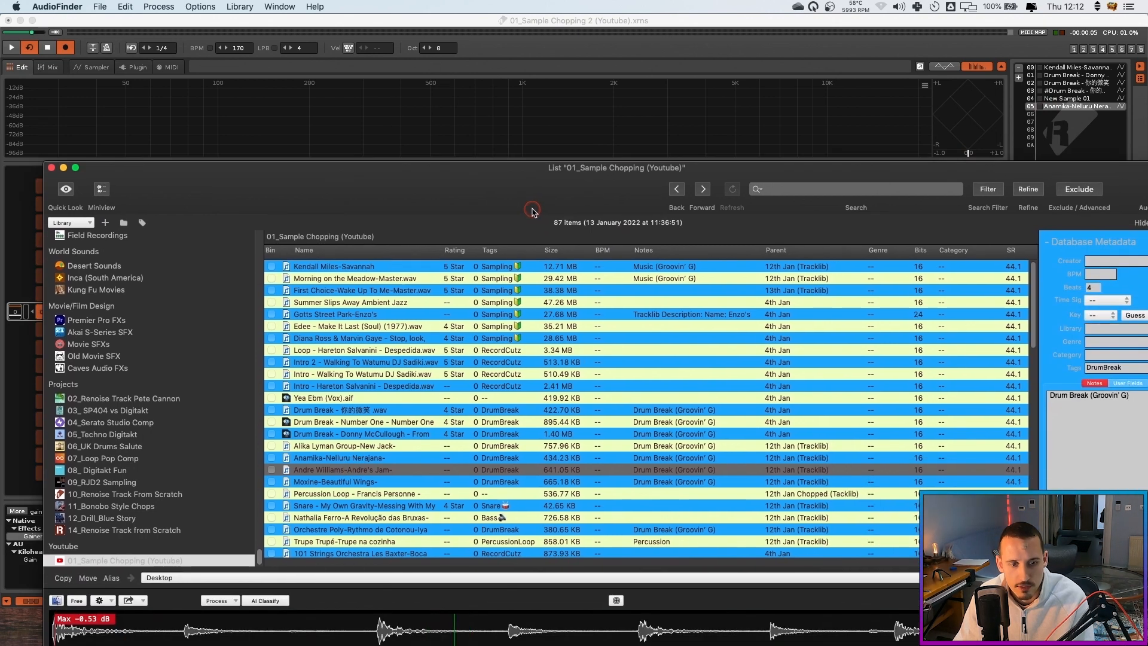
{"action": "left_click", "coordinate": [1063, 113]}
{"action": "left_click_drag", "start_coordinate": [357, 494], "coordinate": [1061, 114]}
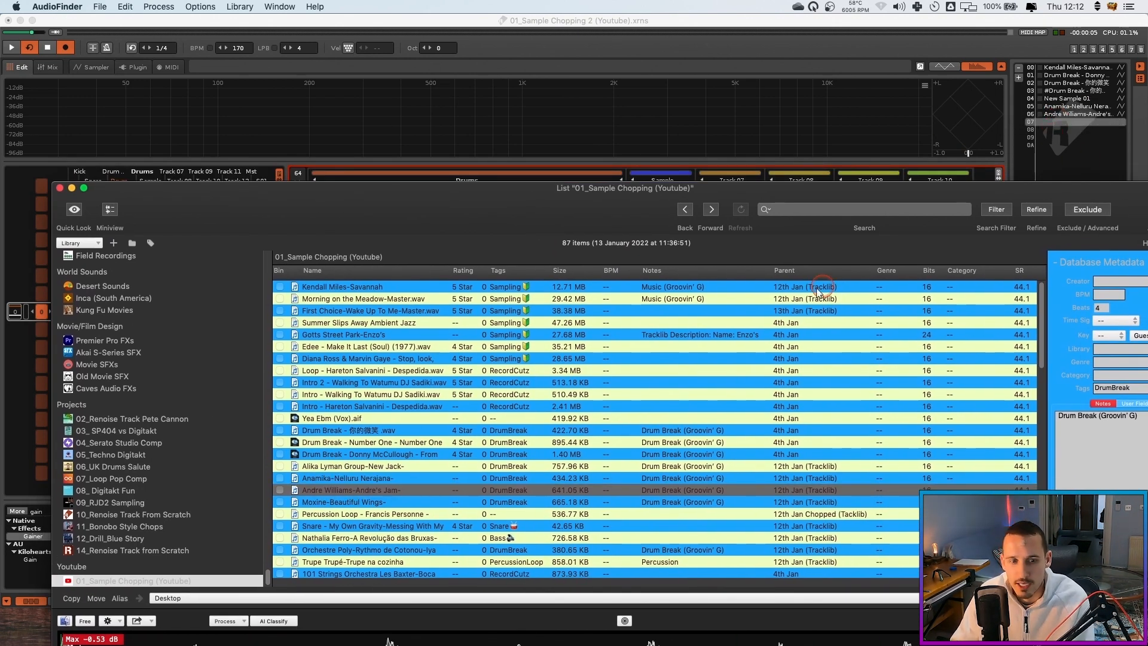
Audition Moxine-Beautiful Wings, and load the Percussion Loop - Francis Personne sample into instrument slot 07
{"action": "left_click", "coordinate": [348, 503]}
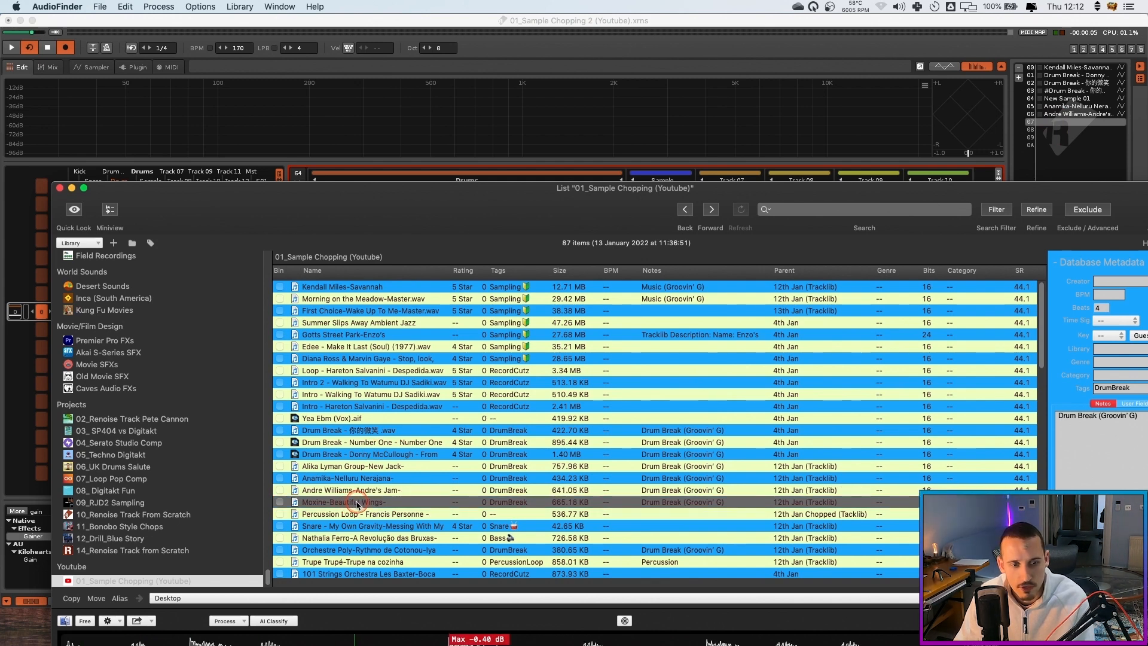
{"action": "scroll", "coordinate": [359, 509], "scroll_direction": "down", "scroll_amount": 1}
{"action": "left_click", "coordinate": [360, 511]}
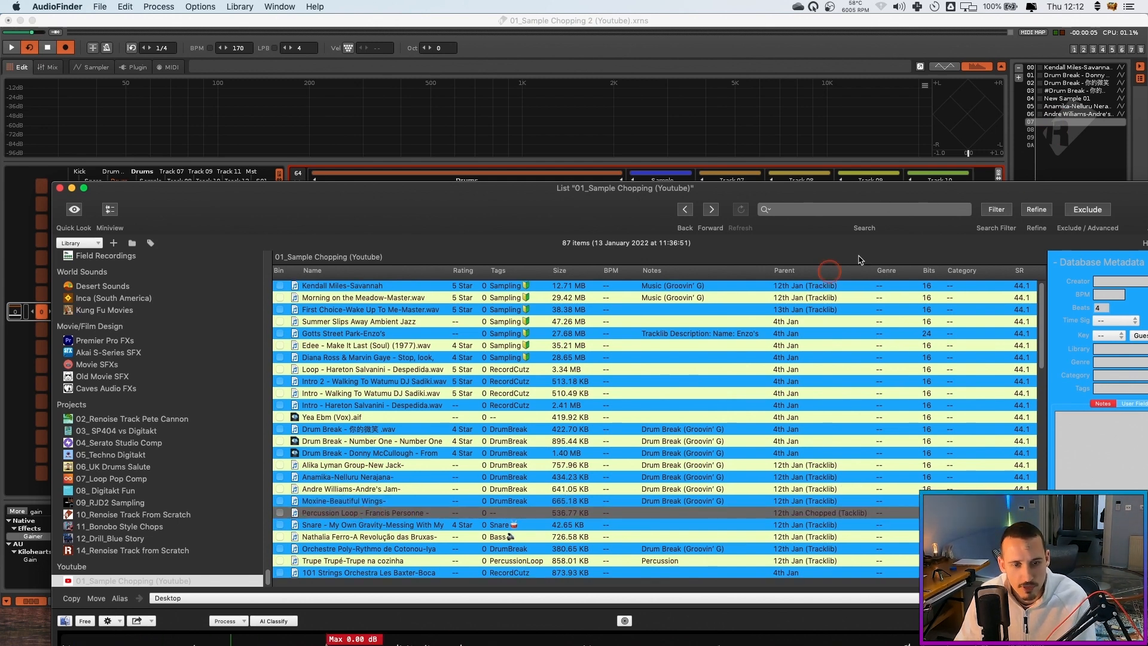
{"action": "left_click_drag", "start_coordinate": [391, 512], "coordinate": [967, 169]}
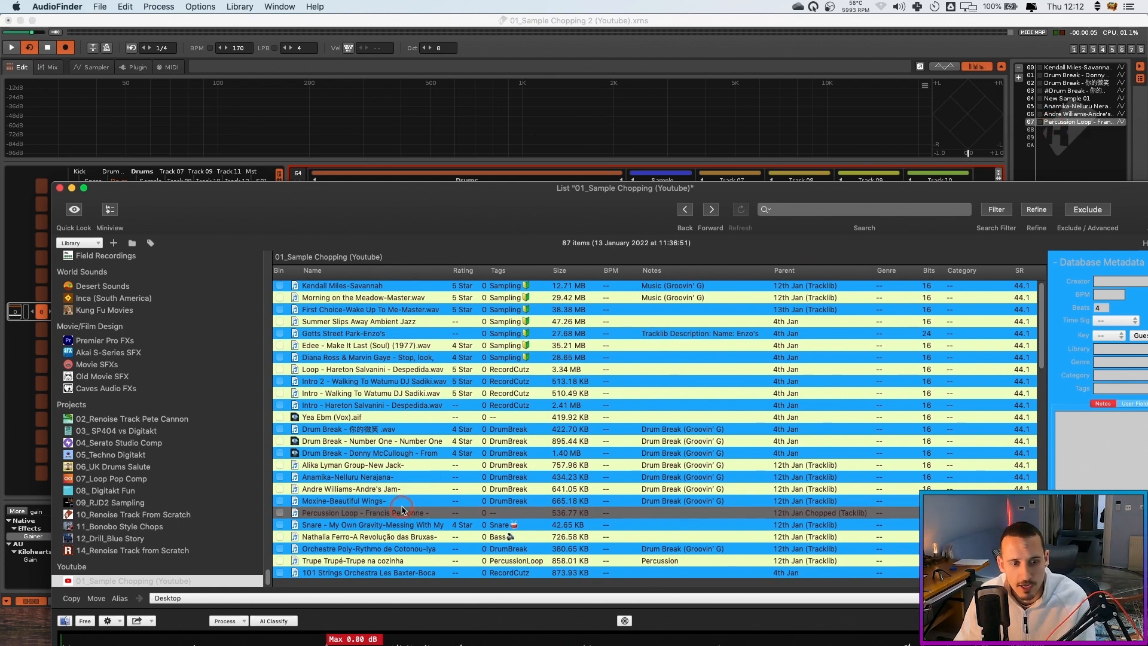
Audition the samples further down the list and load the Orchestre Poly-Rythmo de Cotonou drum break into instrument slot 08
{"action": "scroll", "coordinate": [392, 514], "scroll_direction": "down", "scroll_amount": 1}
{"action": "scroll", "coordinate": [382, 527], "scroll_direction": "down", "scroll_amount": 1}
{"action": "key", "text": "Down"}
{"action": "key", "text": "Down"}
{"action": "key", "text": "Down"}
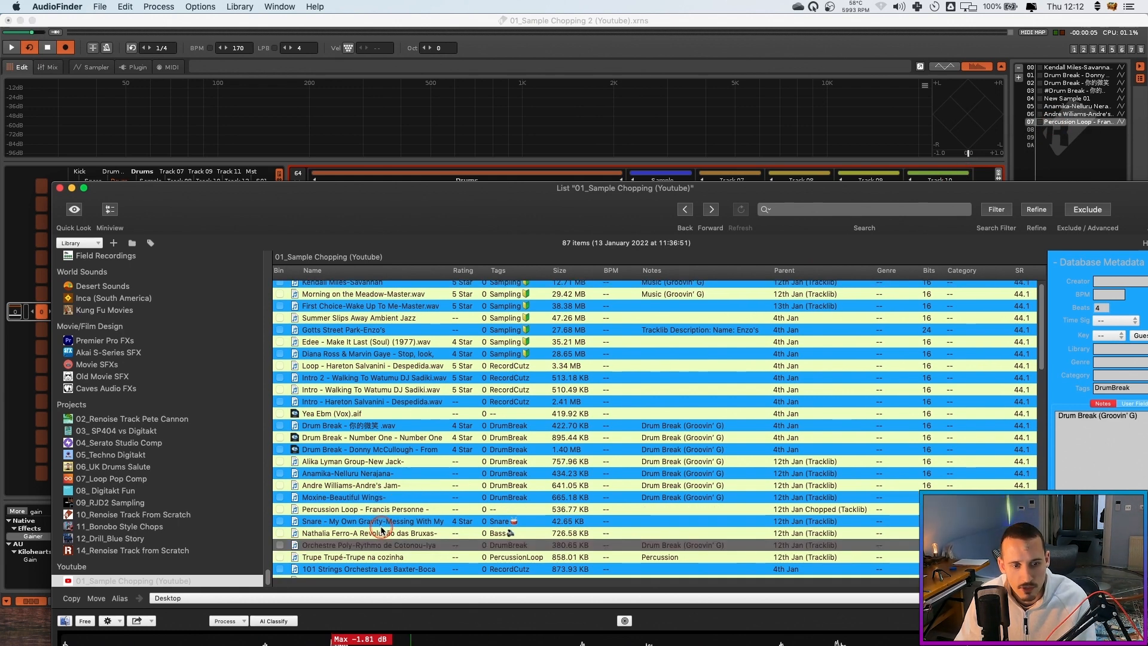
{"action": "scroll", "coordinate": [381, 530], "scroll_direction": "down", "scroll_amount": 1}
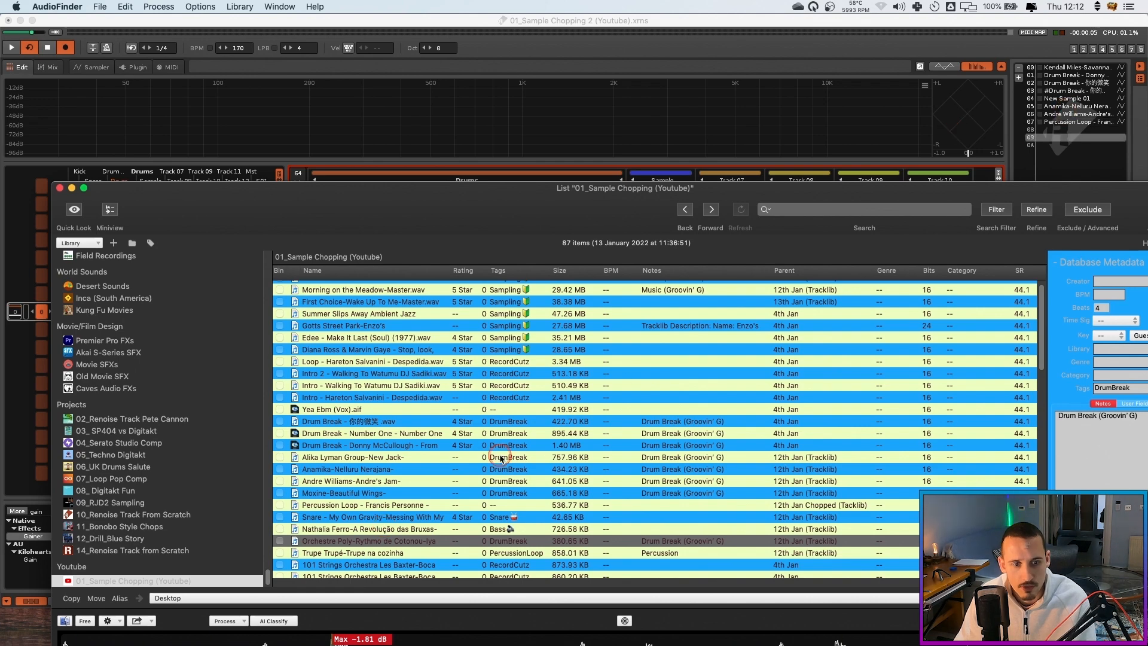
{"action": "left_click", "coordinate": [1033, 130]}
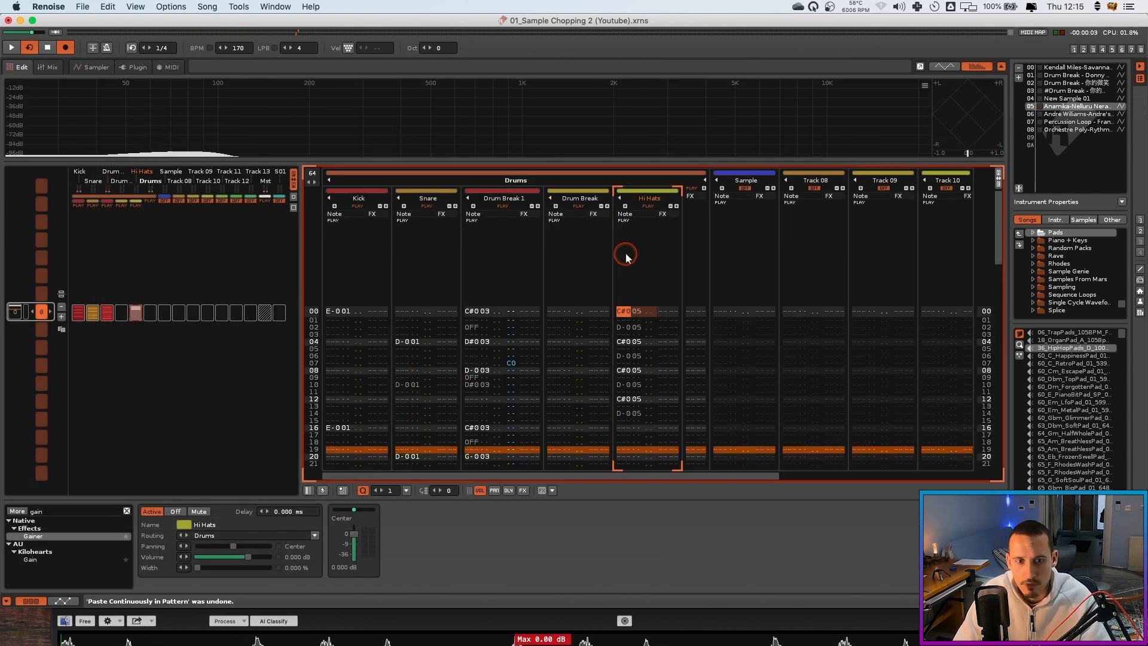
Paste the copied alternating C#0 and D-0 hi-hat notes at lines 16 and 32 of the Hi Hats track
{"action": "key", "text": "shift+Page_Down"}
{"action": "key", "text": "super+v"}
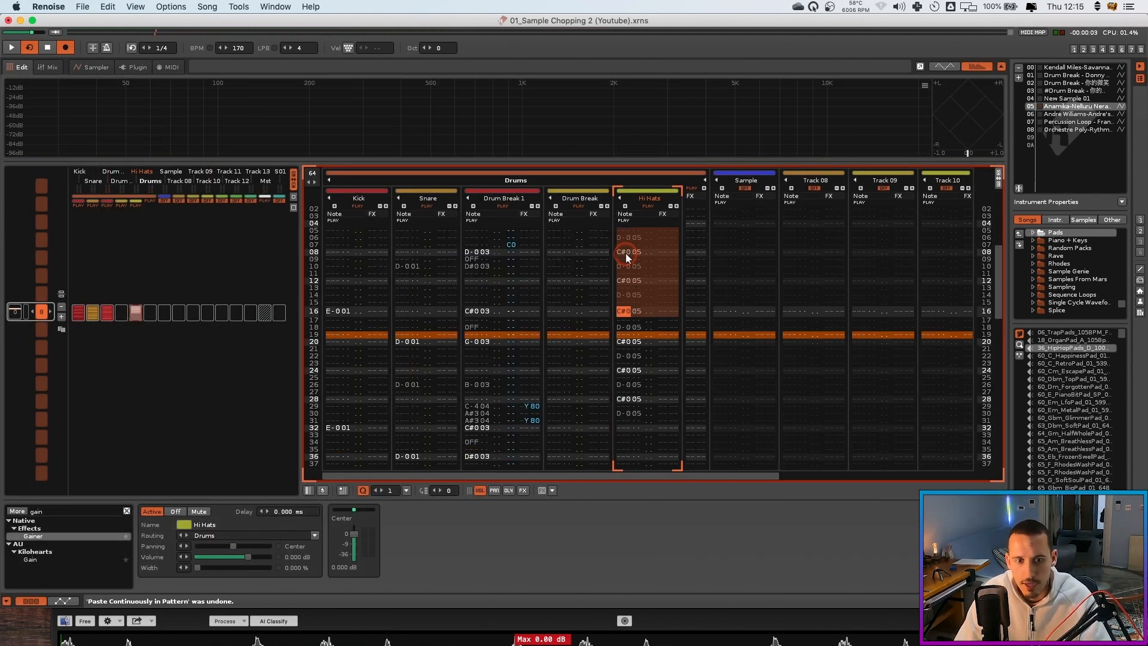
{"action": "key", "text": "shift+Page_Down"}
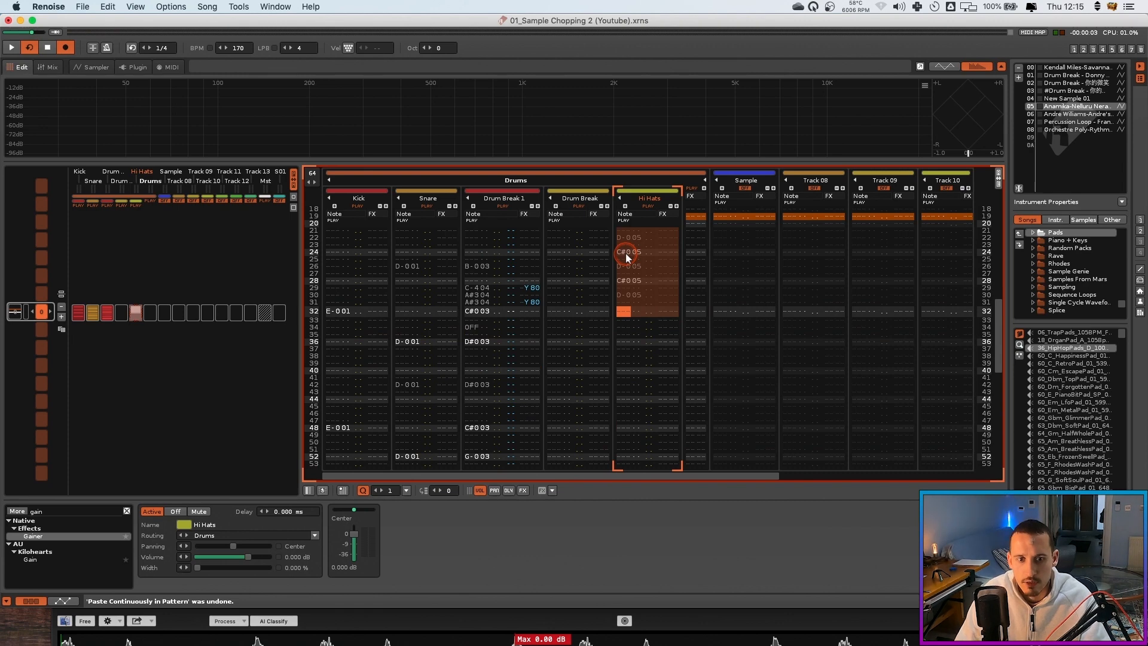
{"action": "key", "text": "super+v"}
Solo the Hi Hats track and play the pattern to hear the hi-hats alone
{"action": "key", "text": "space"}
{"action": "right_click", "coordinate": [645, 206]}
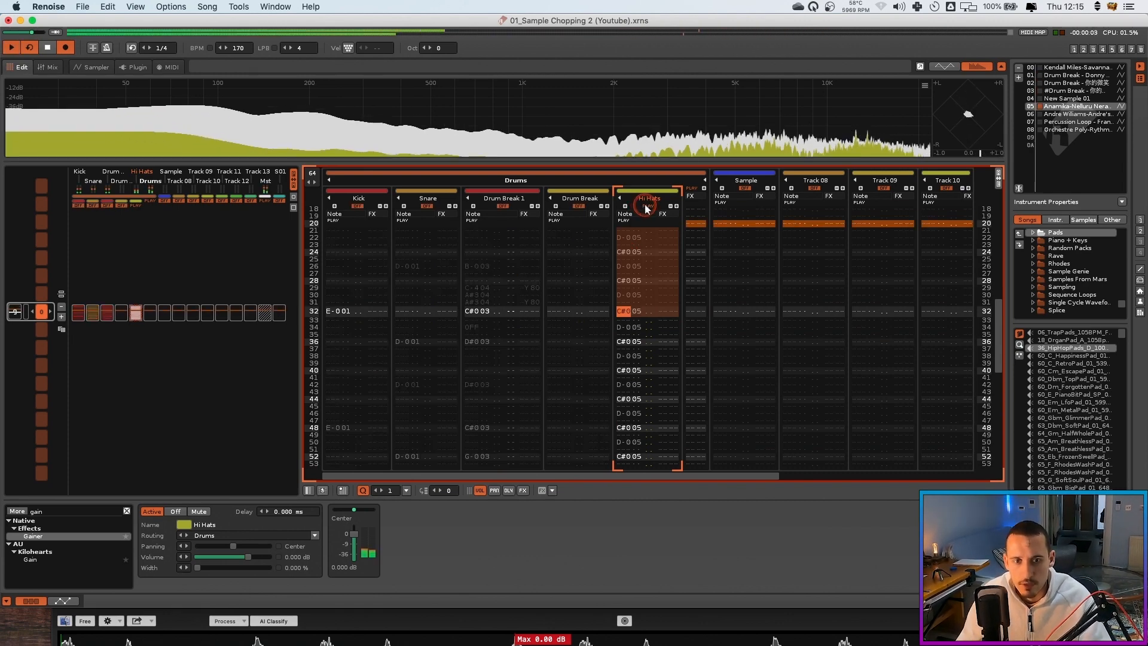
{"action": "key", "text": "space"}
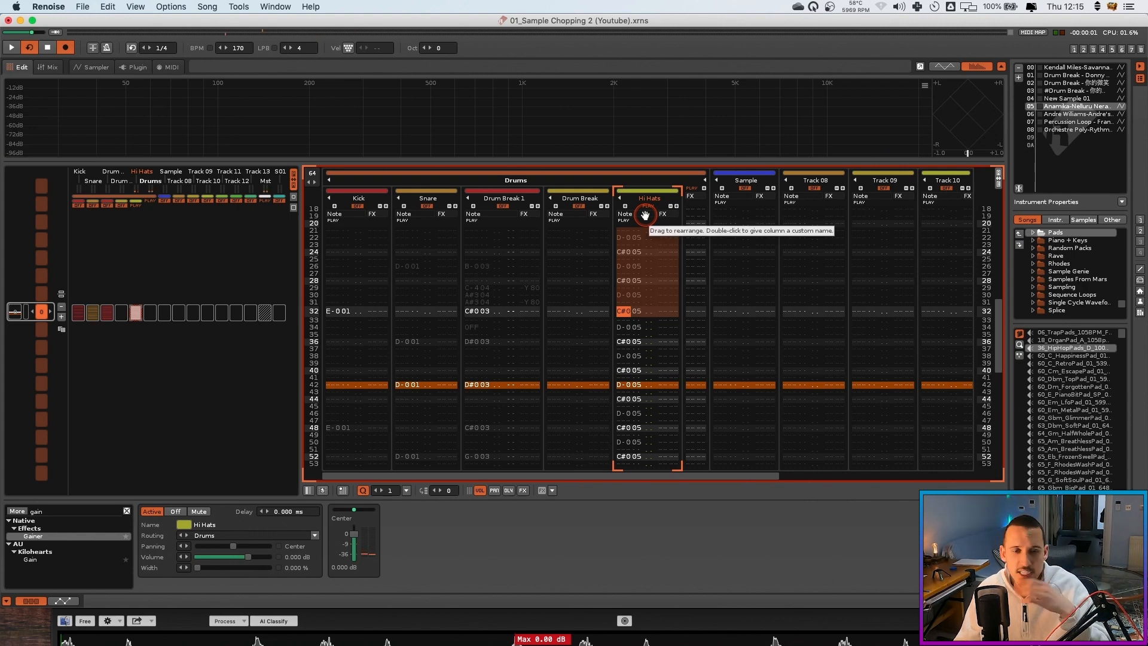
Inspect the sliced Anamika sample's waveform in the Sampler, audition a slice and return to the pattern editor
{"action": "left_click", "coordinate": [90, 67]}
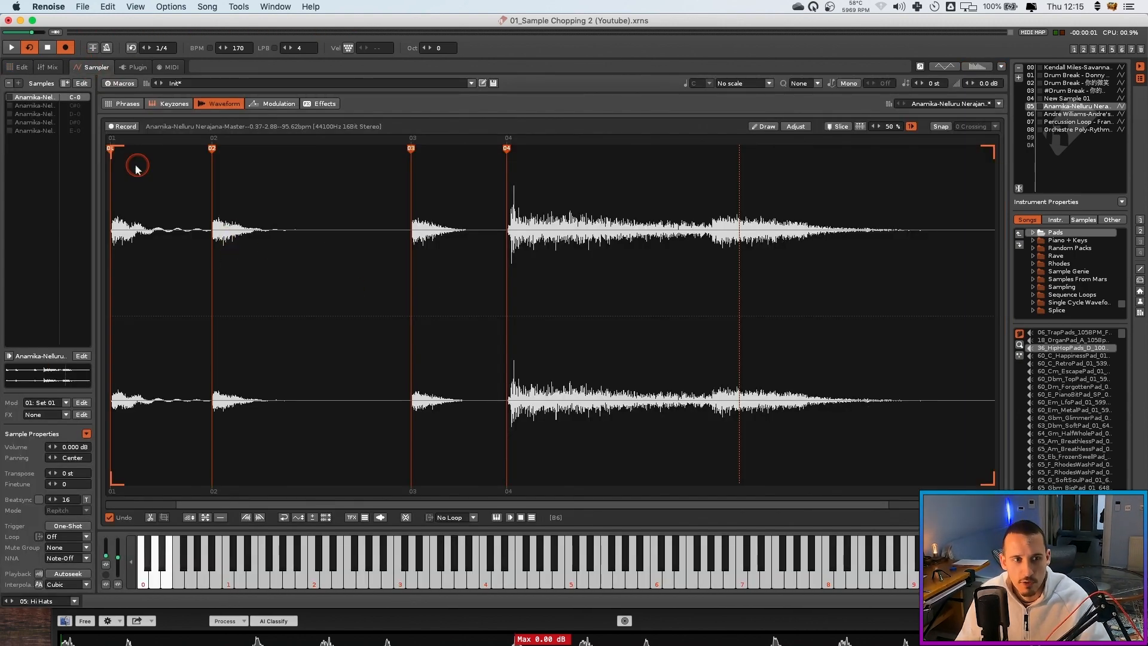
{"action": "key", "text": "s"}
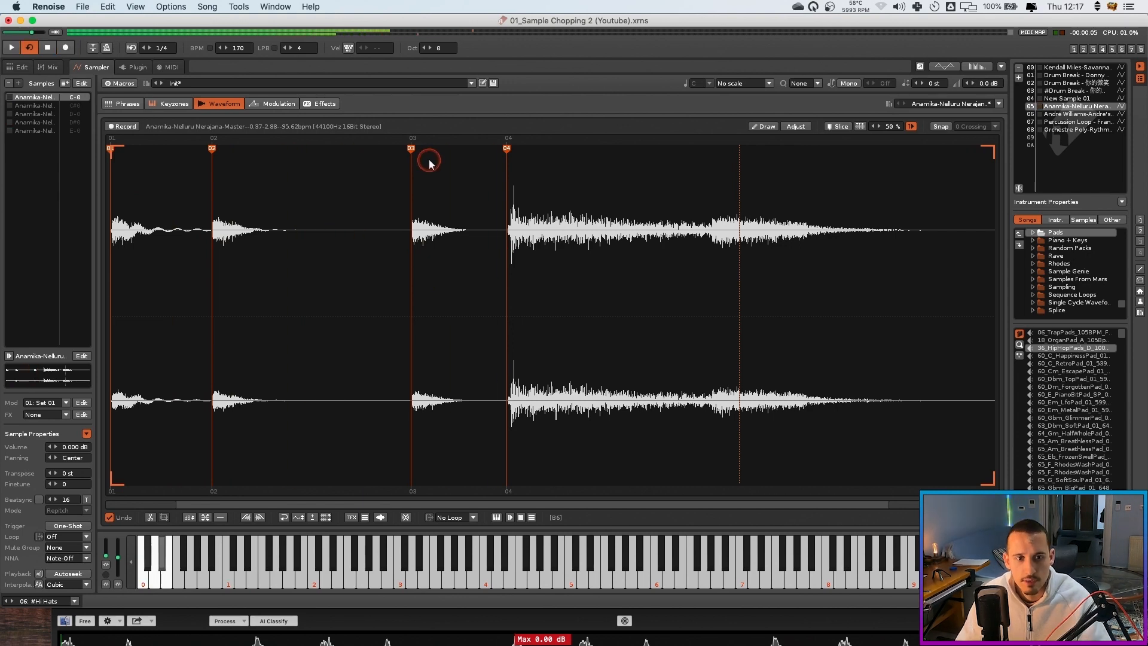
{"action": "left_click", "coordinate": [24, 69]}
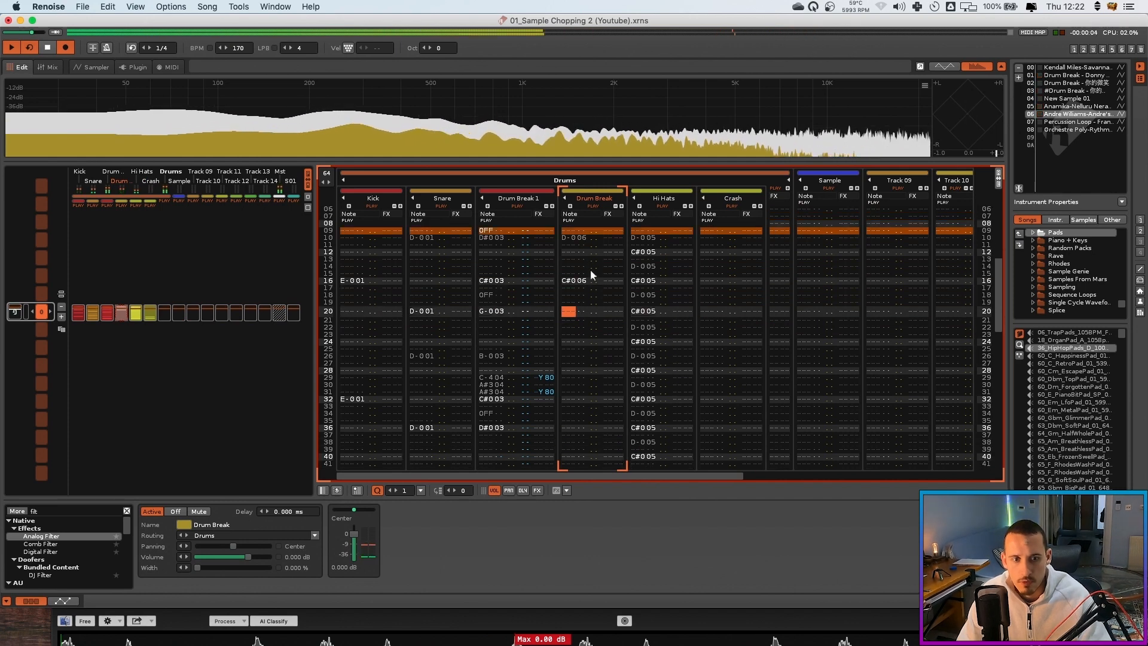
Place instrument 06 notes in the Drum Break track: D-0 on lines 20, 26, 36 and 42, C#0 on lines 32 and 48
{"action": "key", "text": "space"}
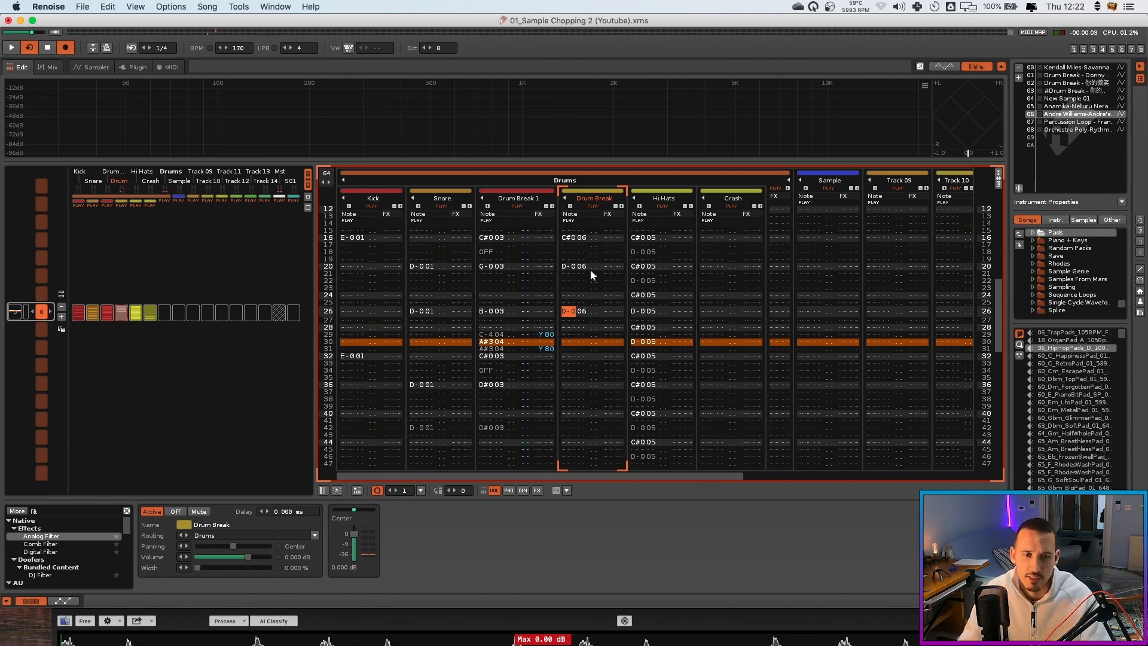
{"action": "key", "text": "space"}
{"action": "key", "text": "Down"}
{"action": "key", "text": "Down"}
{"action": "key", "text": "Down"}
{"action": "key", "text": "Down"}
{"action": "key", "text": "Down"}
{"action": "key", "text": "Down"}
{"action": "key", "text": "space"}
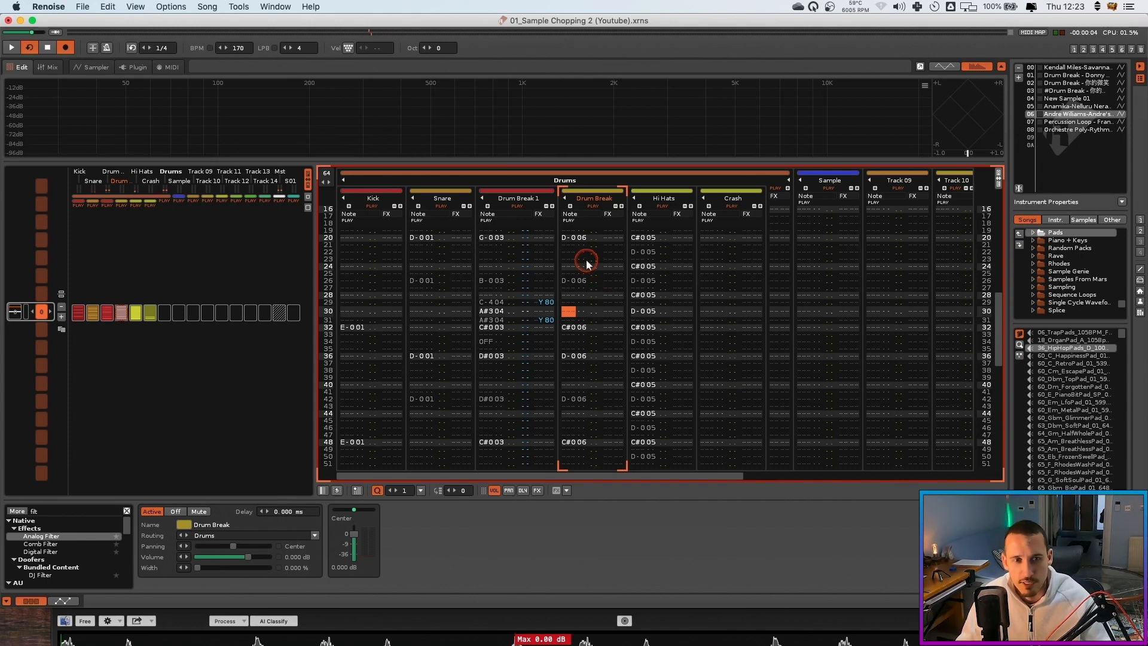
Play the layered drum pattern and review the MV2 plugin's level settings on the Drums group
{"action": "key", "text": "space"}
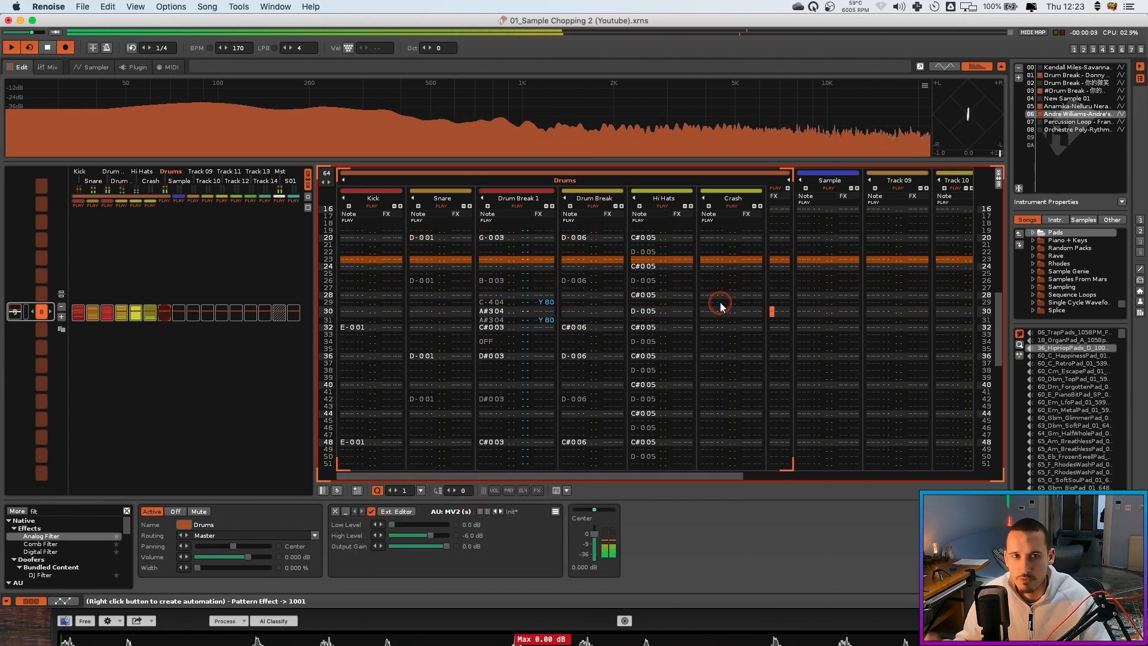
{"action": "key", "text": "space"}
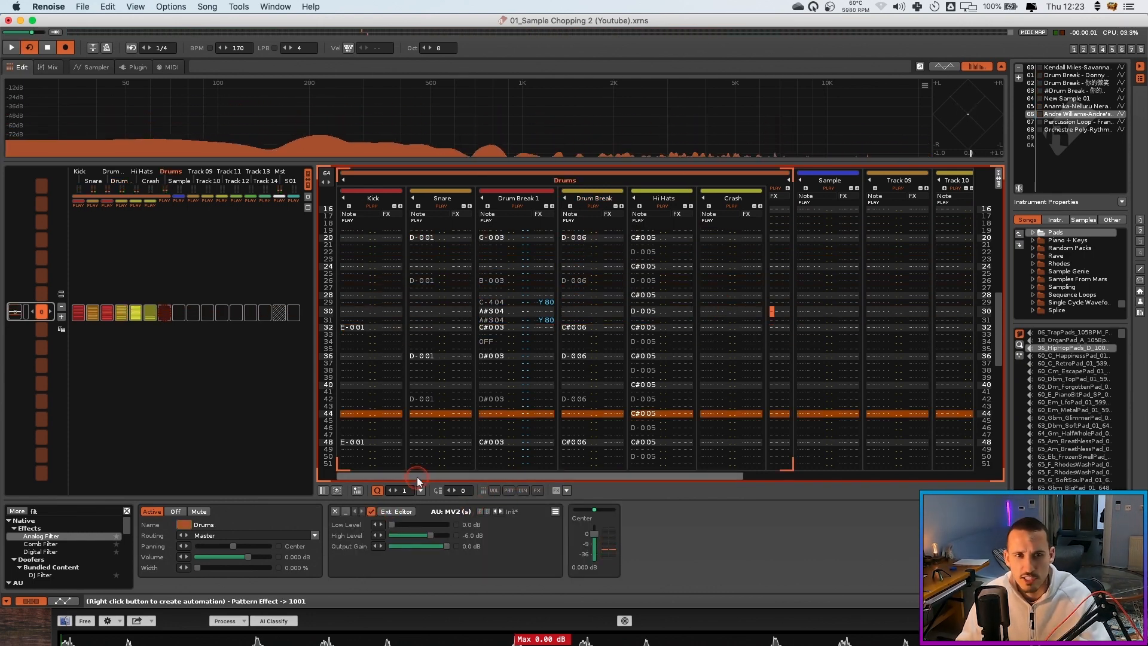
{"action": "left_click", "coordinate": [397, 511]}
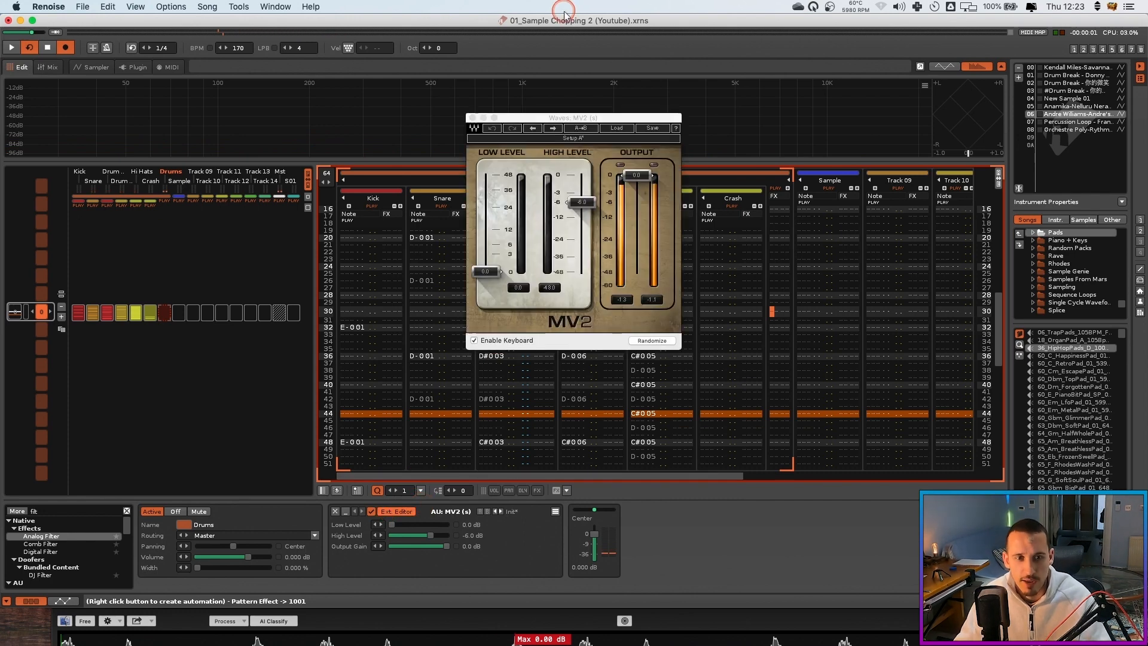
{"action": "left_click", "coordinate": [473, 117]}
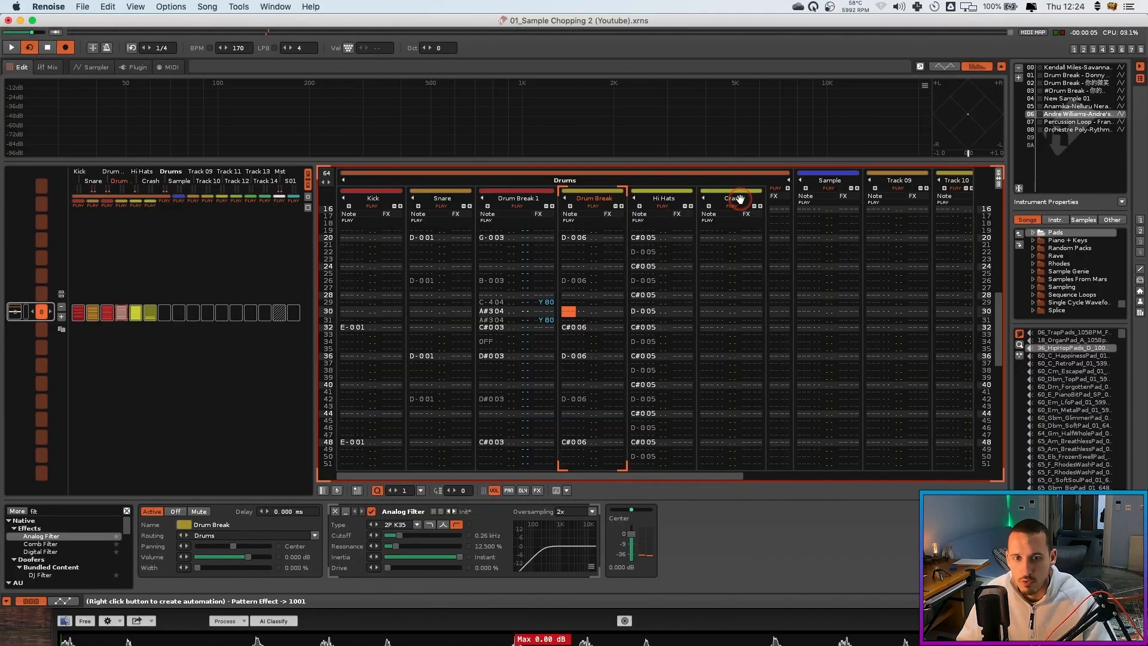
Add a track after Crash and shape New Sample 02 with a volume AHDSR envelope of short decay and about 209 ms release
{"action": "left_click", "coordinate": [731, 199]}
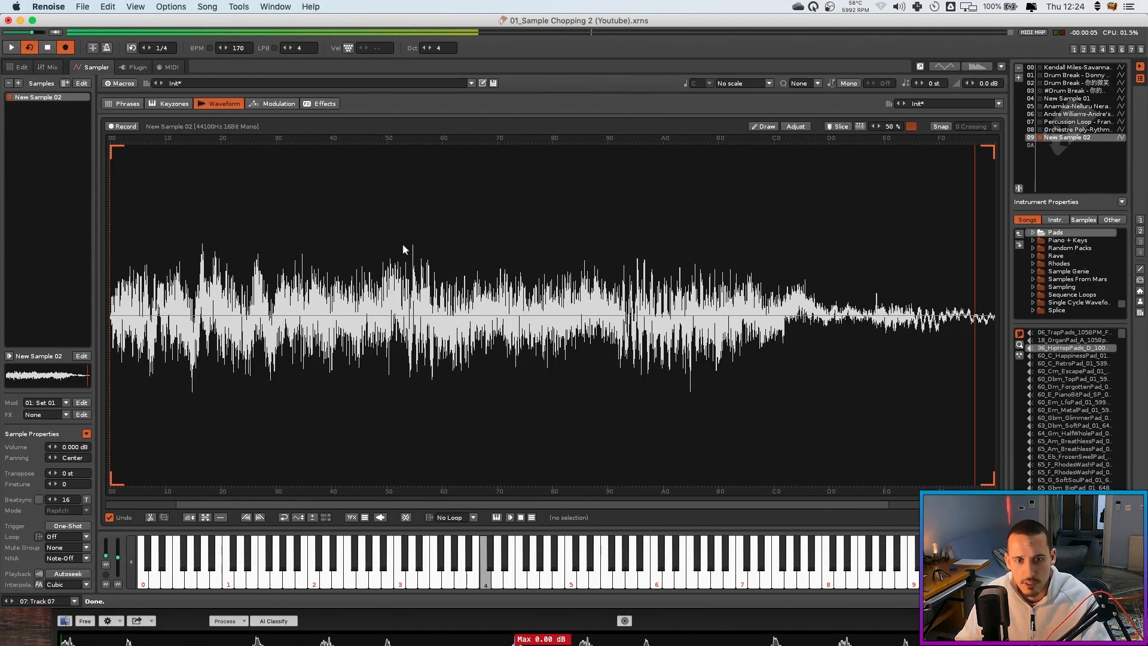
{"action": "left_click", "coordinate": [403, 247]}
{"action": "left_click", "coordinate": [817, 335]}
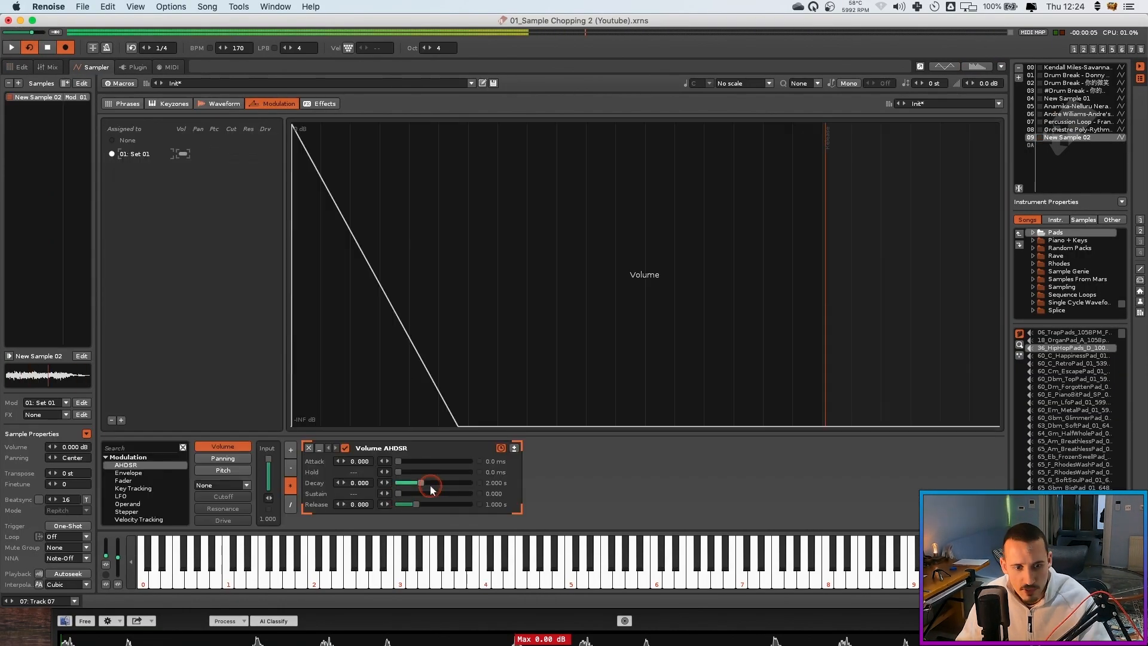
{"action": "left_click_drag", "start_coordinate": [435, 482], "coordinate": [409, 504]}
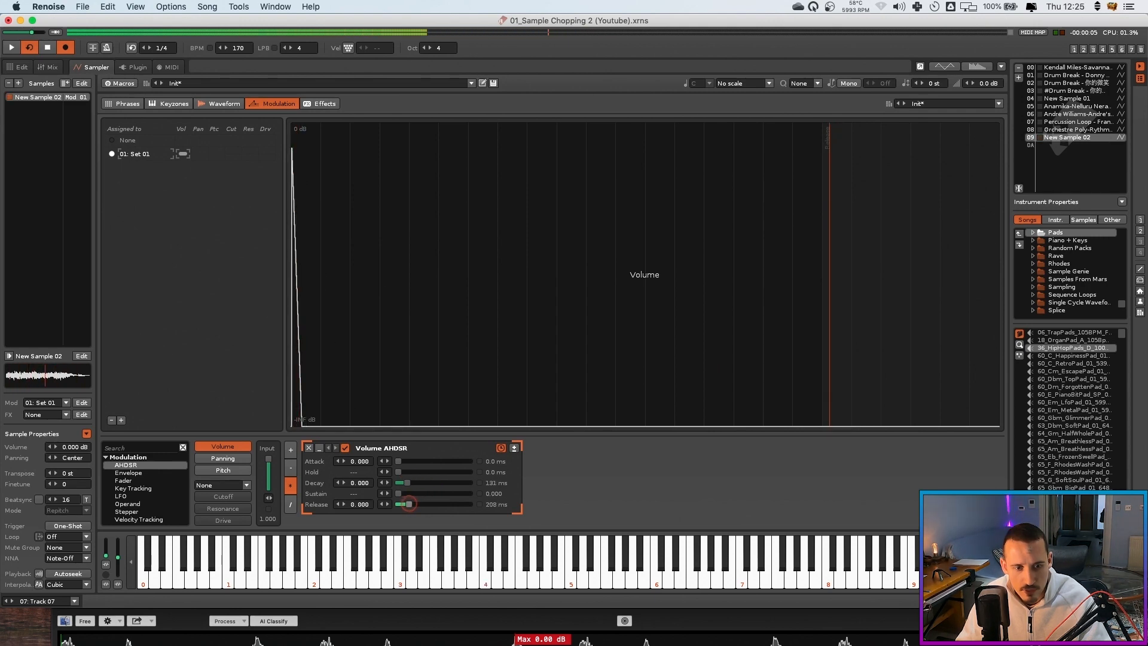
{"action": "left_click_drag", "start_coordinate": [408, 482], "coordinate": [407, 483]}
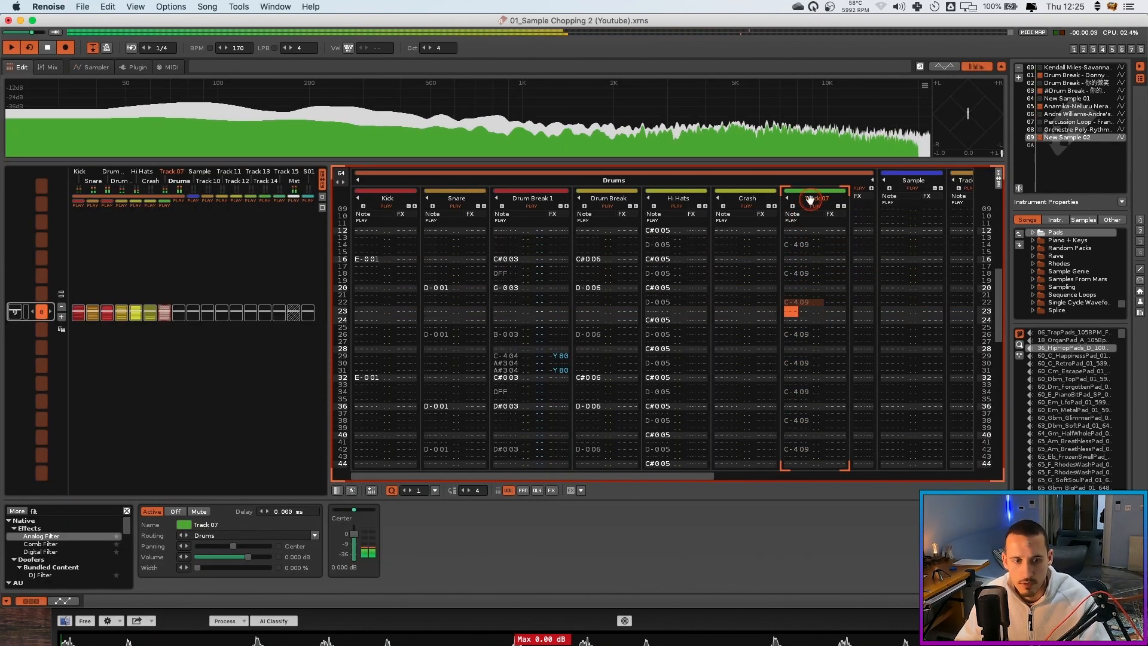
Lower Track 07's volume to -3.121 dB and add the Doofer preset for subtle LFO filter frequency movement
{"action": "left_click_drag", "start_coordinate": [354, 534], "coordinate": [354, 538]}
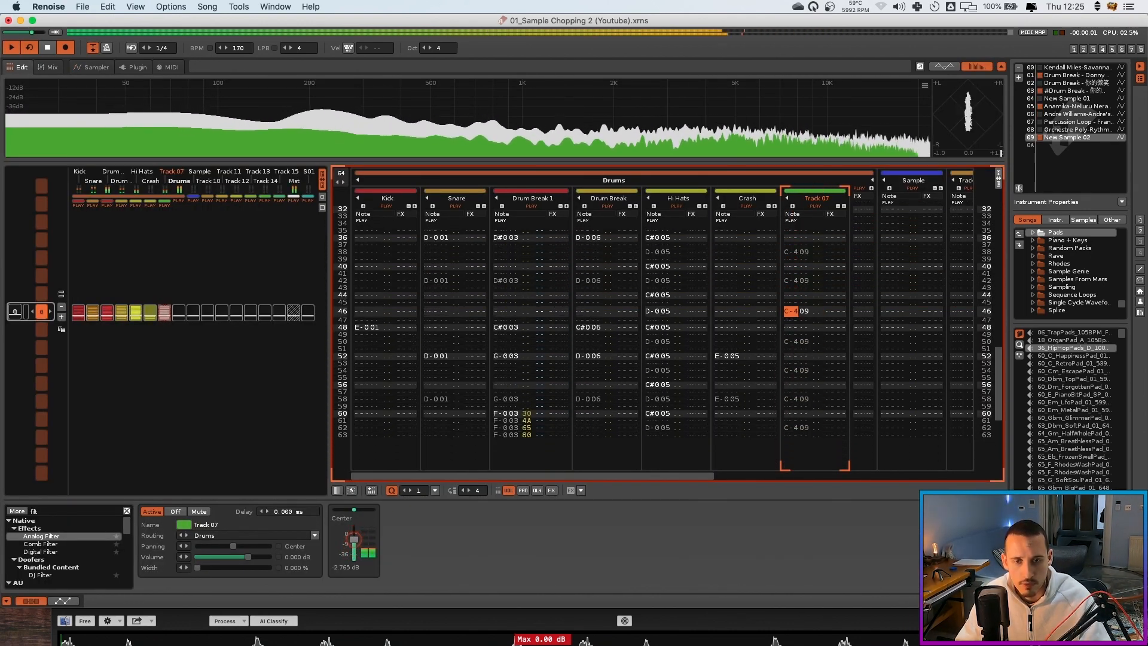
{"action": "key", "text": "space"}
{"action": "left_click", "coordinate": [43, 512]}
{"action": "type", "text": "doof"}
{"action": "scroll", "coordinate": [53, 530], "scroll_direction": "down", "scroll_amount": 1}
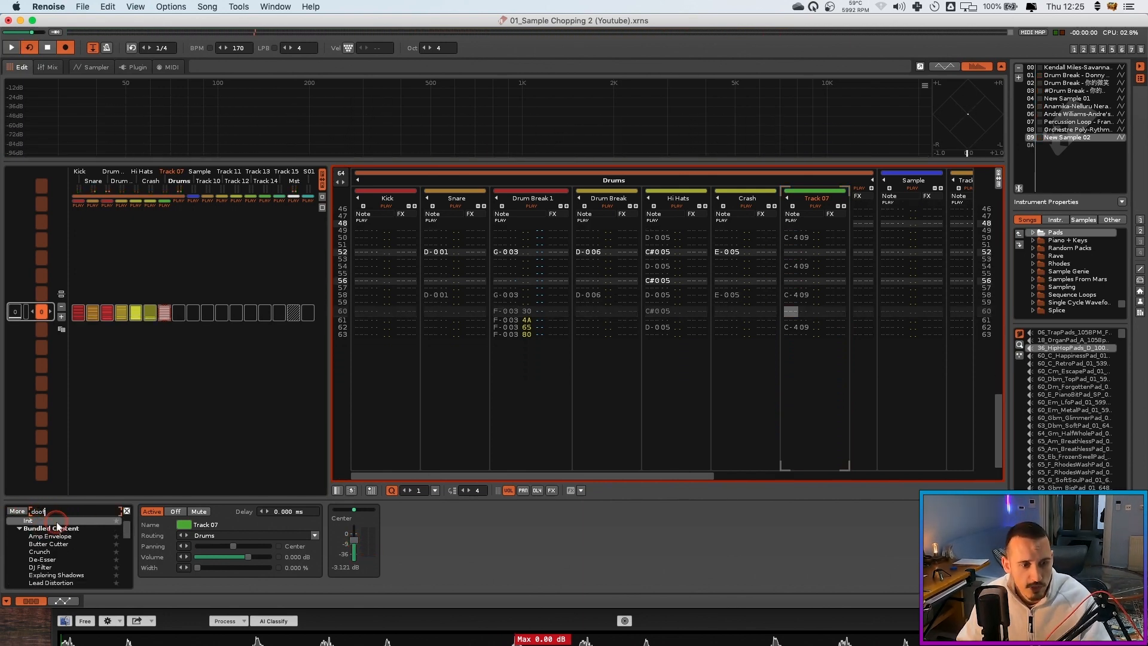
{"action": "scroll", "coordinate": [59, 538], "scroll_direction": "down", "scroll_amount": 5}
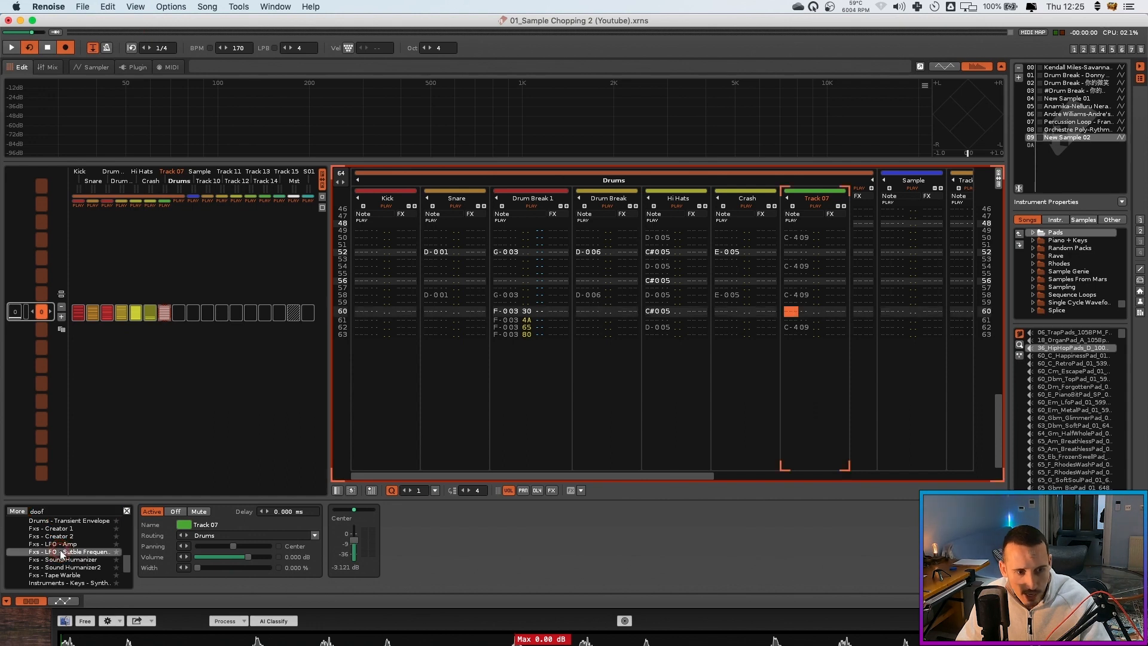
{"action": "double_click", "coordinate": [69, 552]}
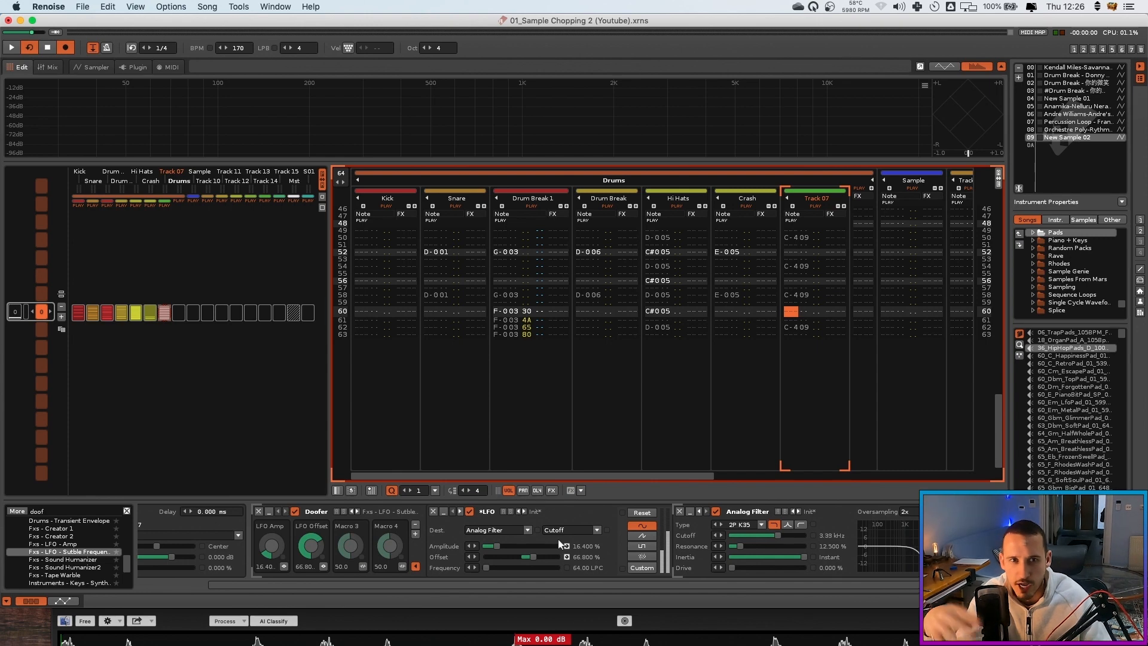
Play the pattern to check the hi-hat's LFO filtering and the delay on Track 09's C-4 note
{"action": "key", "text": "space"}
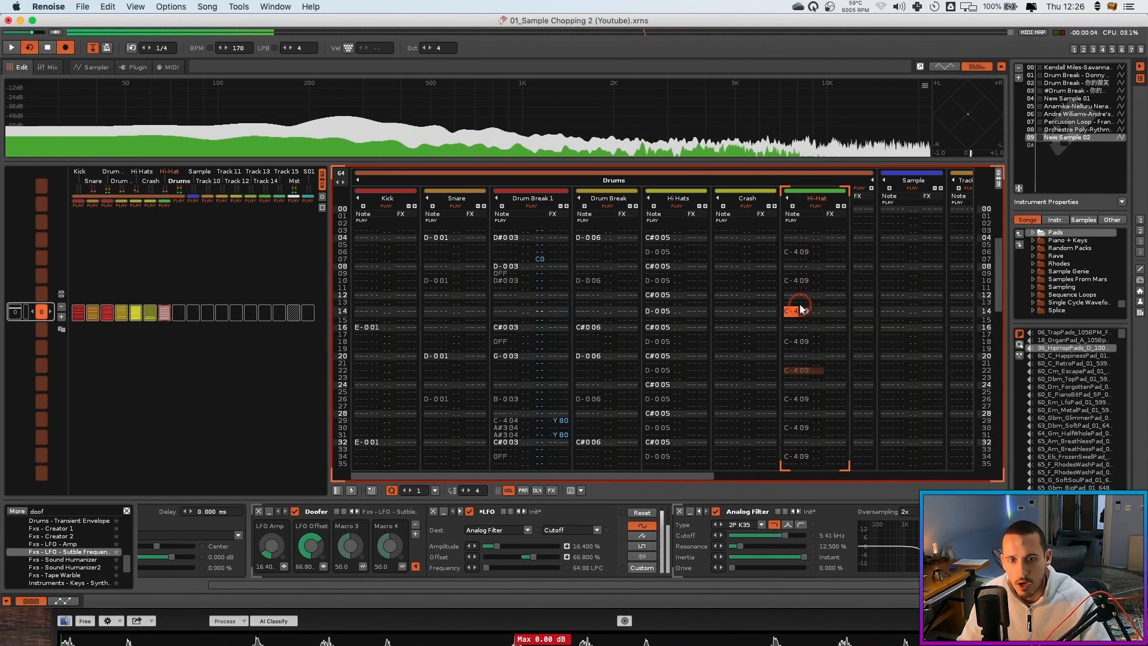
{"action": "key", "text": "space"}
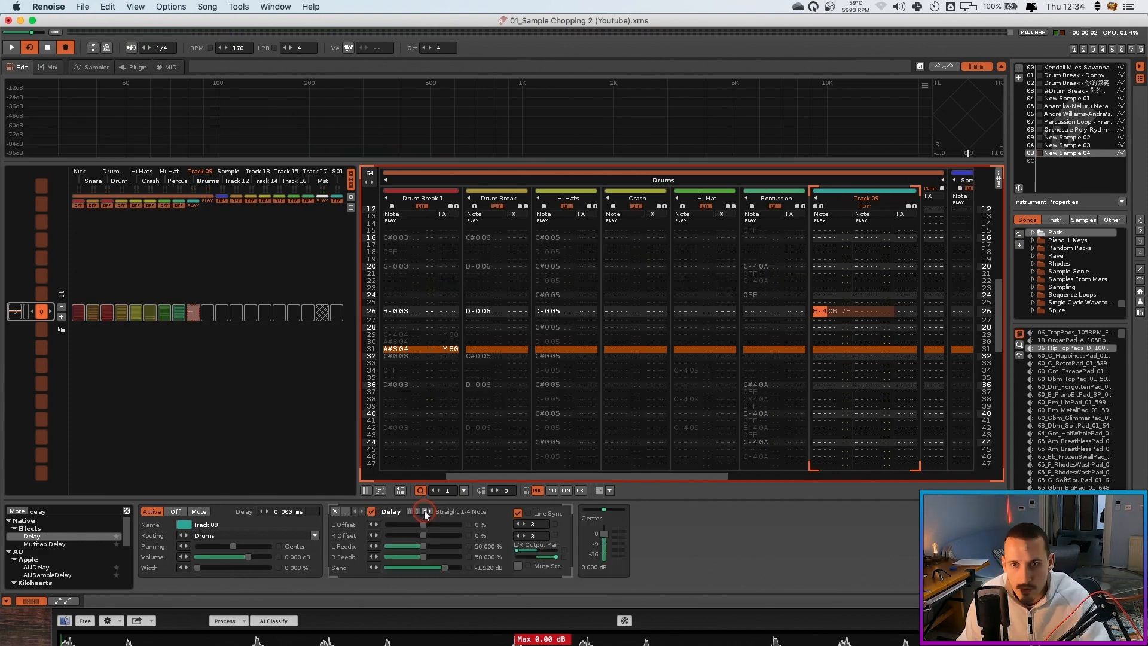
{"action": "key", "text": "space"}
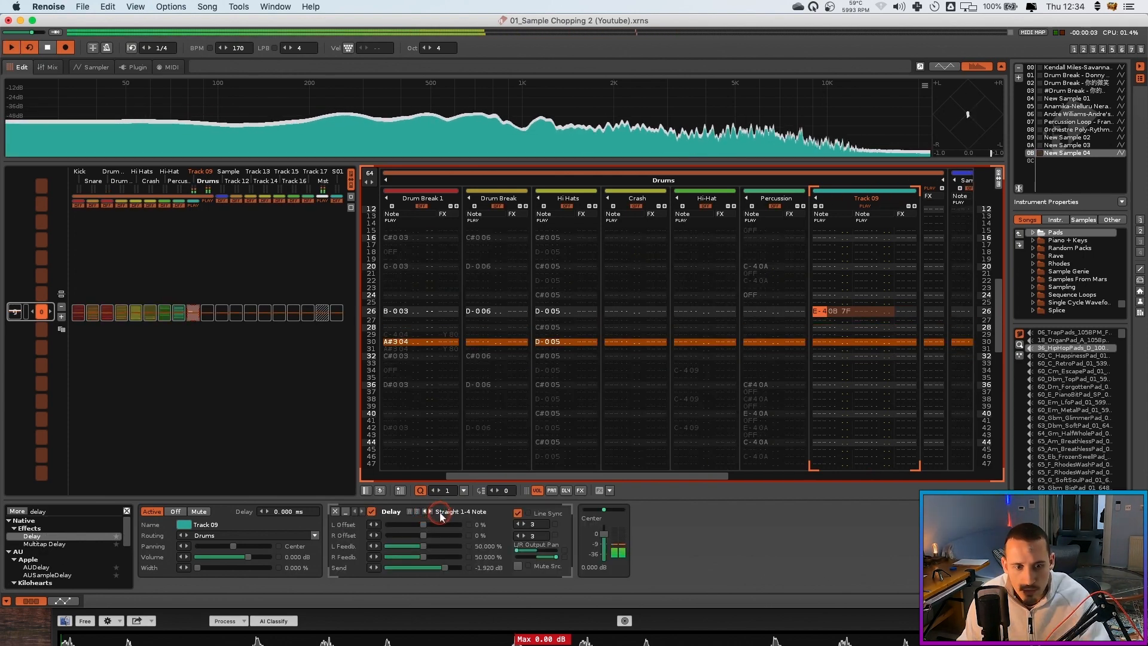
Rename Track 09 as Snare (Vox)
{"action": "right_click", "coordinate": [869, 204]}
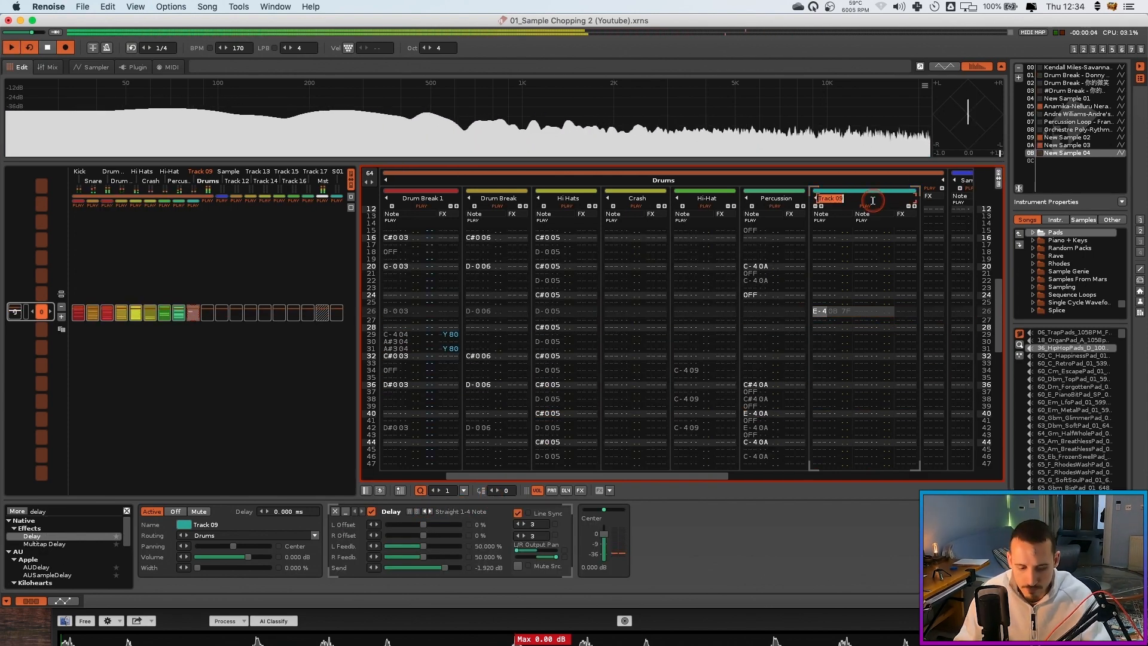
{"action": "double_click", "coordinate": [873, 199]}
{"action": "type", "text": "Snare Vox"}
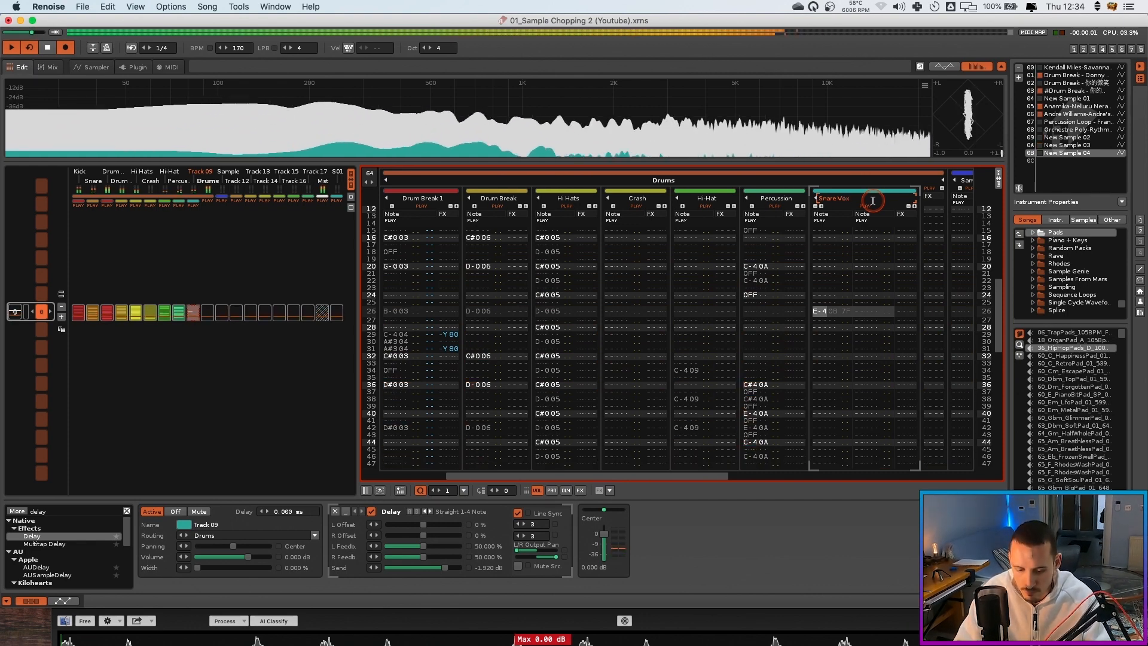
{"action": "key", "text": "Return"}
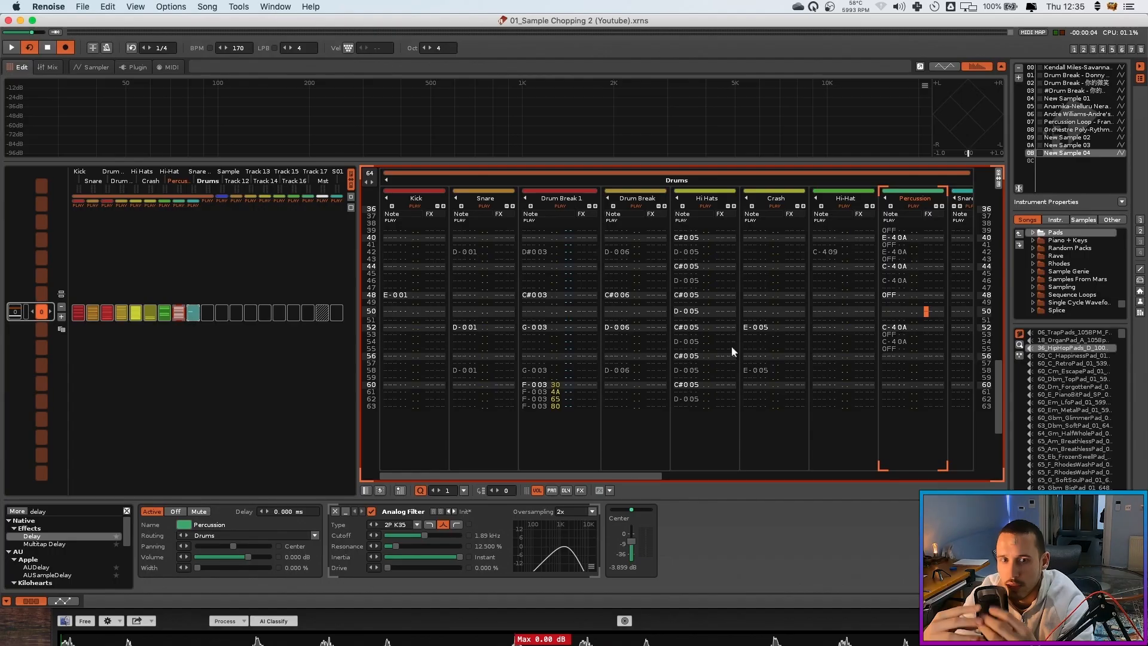
Duplicate the drum pattern in the sequence and review its Kick and Drum Break 1 notes around line 32
{"action": "scroll", "coordinate": [649, 262], "scroll_direction": "up", "scroll_amount": 3}
{"action": "left_click_drag", "start_coordinate": [41, 310], "coordinate": [43, 328]}
{"action": "scroll", "coordinate": [99, 319], "scroll_direction": "down", "scroll_amount": 1}
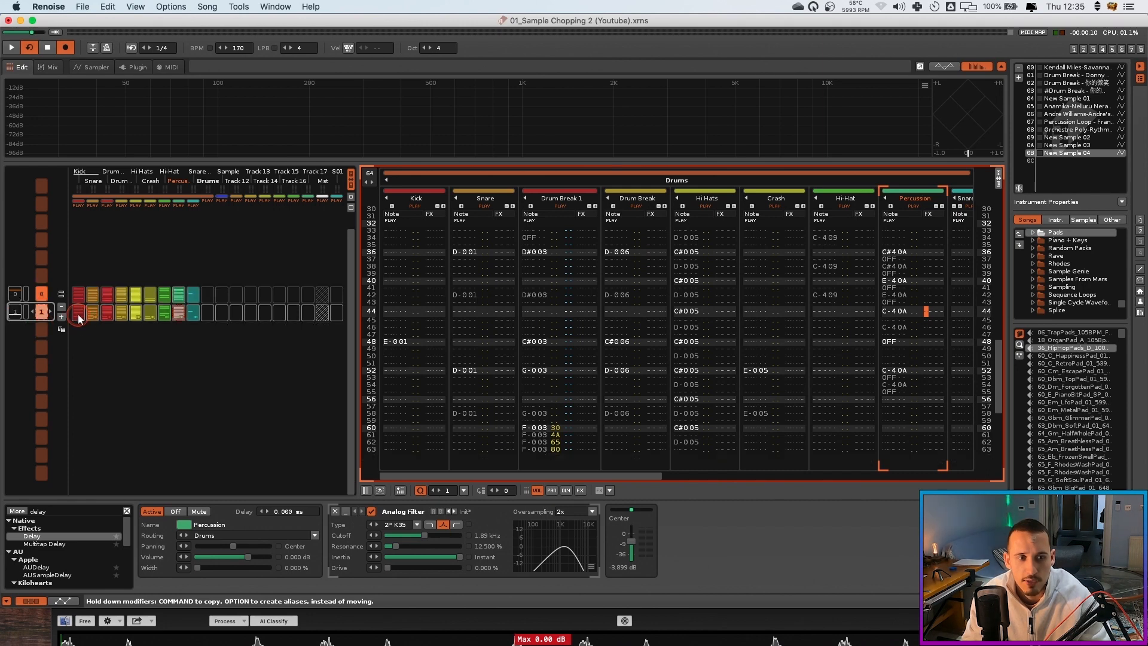
{"action": "left_click", "coordinate": [80, 317]}
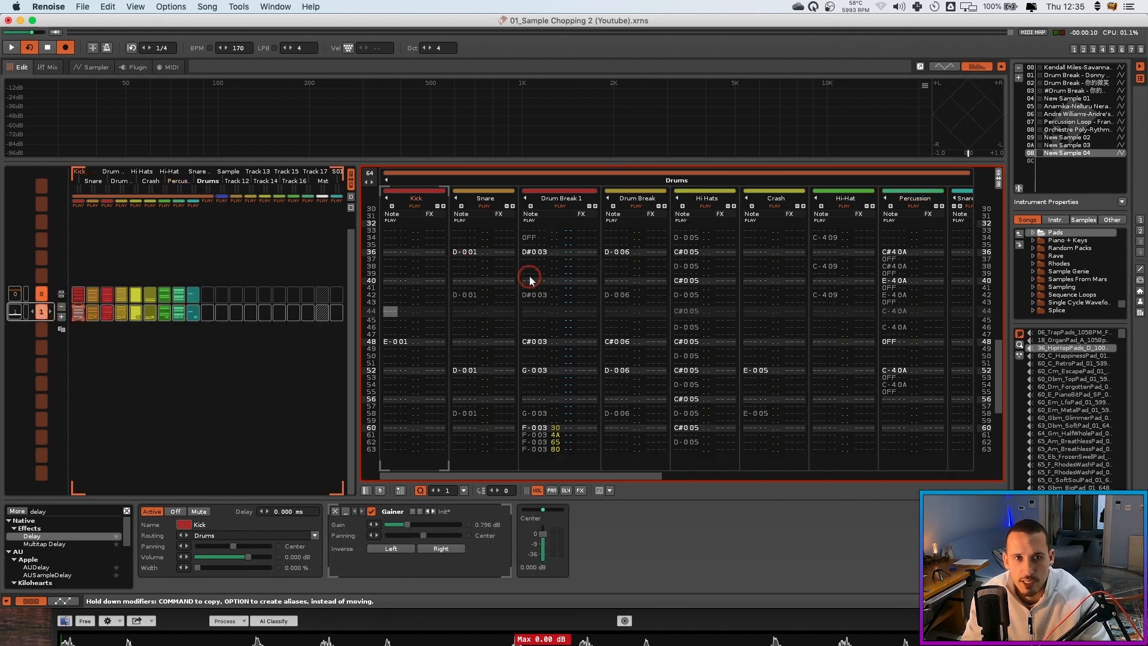
{"action": "left_click", "coordinate": [409, 295]}
{"action": "scroll", "coordinate": [547, 262], "scroll_direction": "up", "scroll_amount": 4}
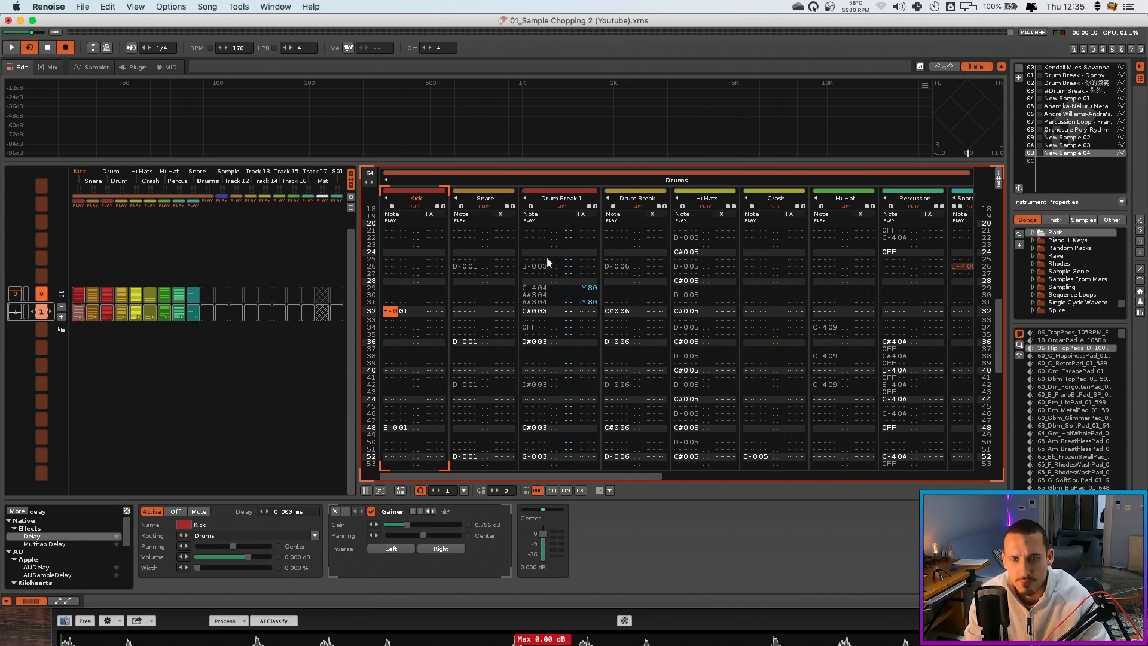
{"action": "left_click_drag", "start_coordinate": [553, 258], "coordinate": [780, 300]}
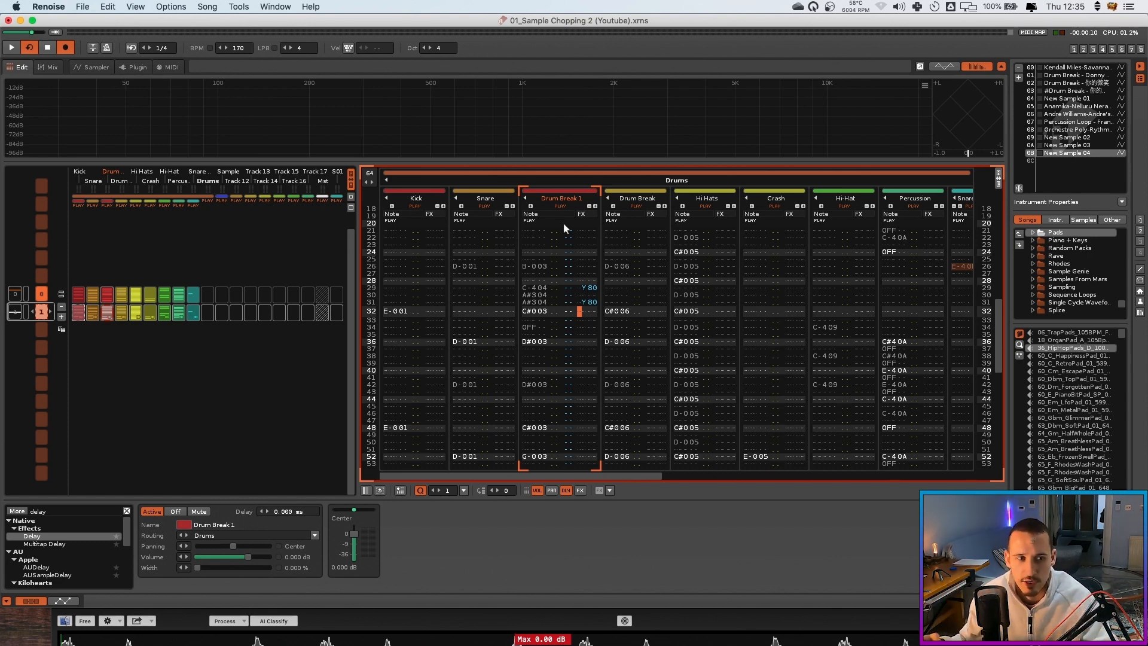
Start a new section at the duplicated pattern and mute the Drum Break 1 and Drum Break tracks
{"action": "key", "text": "super+z"}
{"action": "left_click", "coordinate": [542, 202]}
{"action": "left_click", "coordinate": [534, 208]}
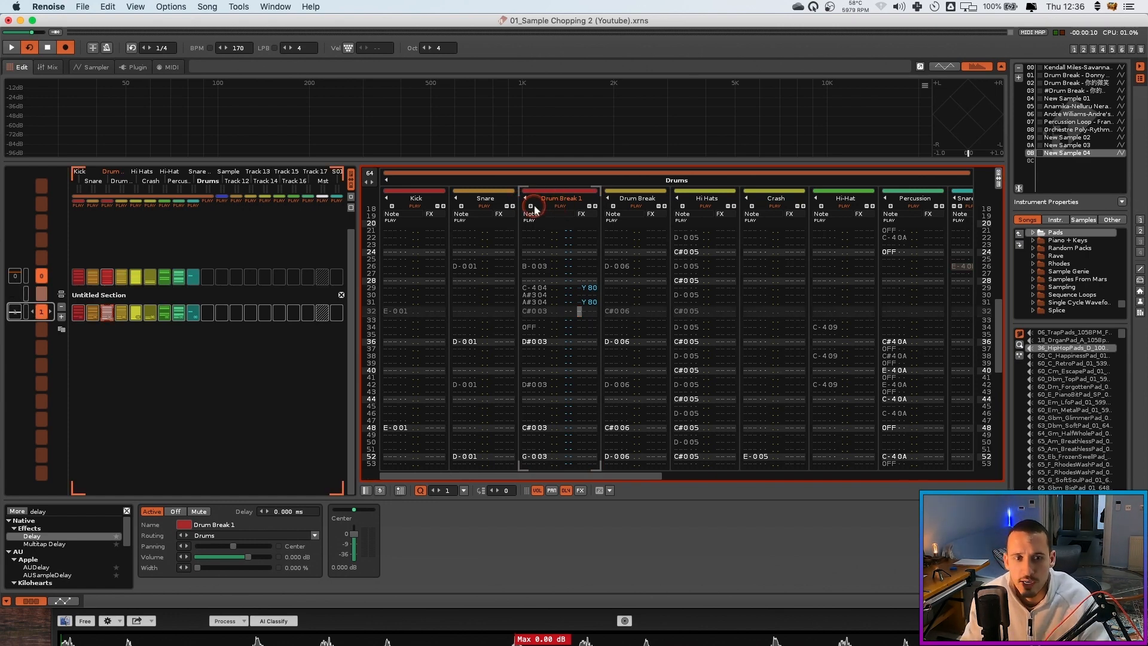
{"action": "left_click", "coordinate": [553, 207]}
{"action": "scroll", "coordinate": [598, 207], "scroll_direction": "right", "scroll_amount": 1}
{"action": "left_click", "coordinate": [622, 207]}
{"action": "left_click", "coordinate": [679, 208]}
{"action": "left_click", "coordinate": [678, 207]}
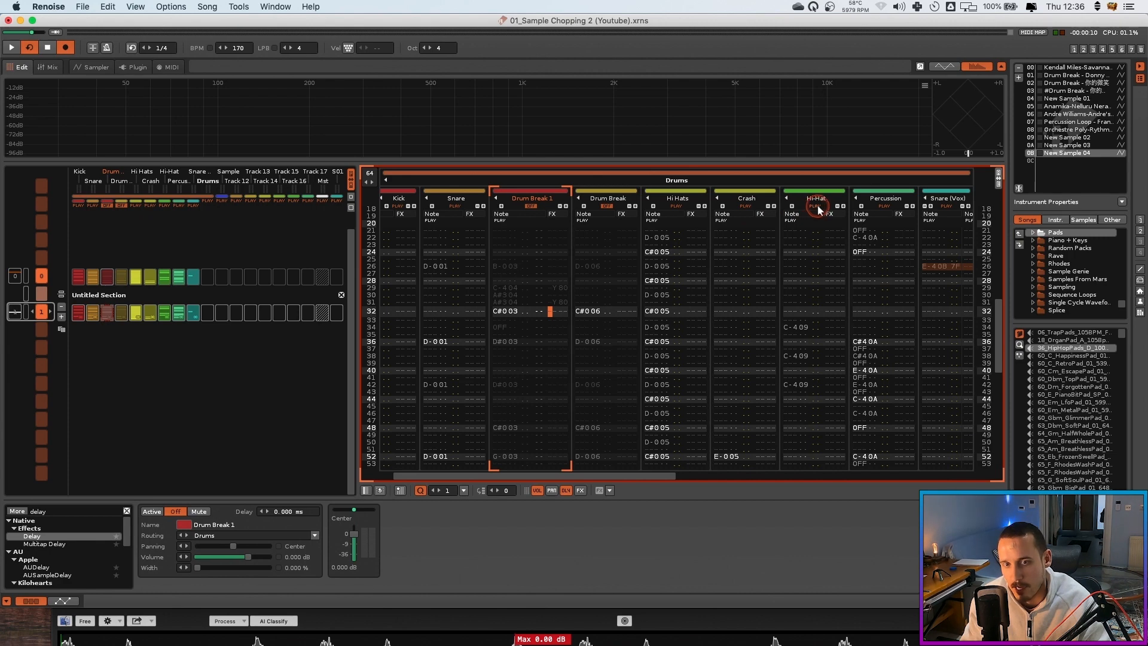
{"action": "scroll", "coordinate": [938, 212], "scroll_direction": "right", "scroll_amount": 1}
{"action": "scroll", "coordinate": [718, 206], "scroll_direction": "left", "scroll_amount": 1}
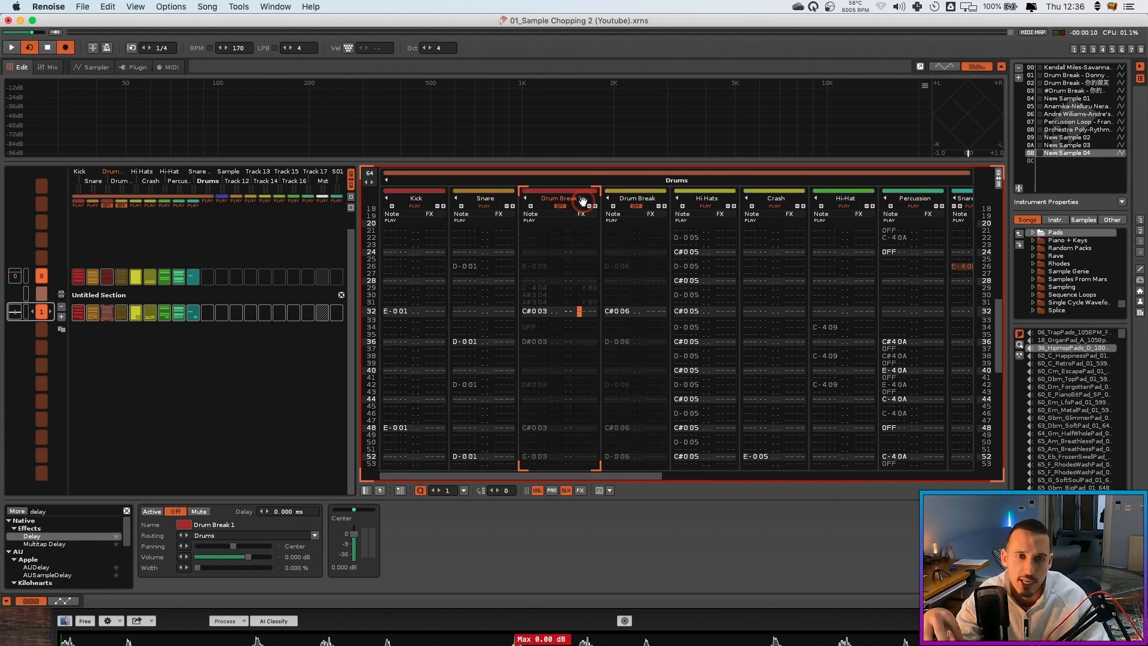
Play the second pattern with both break tracks muted to check the Snare track's variation
{"action": "left_click", "coordinate": [492, 307]}
{"action": "key", "text": "space"}
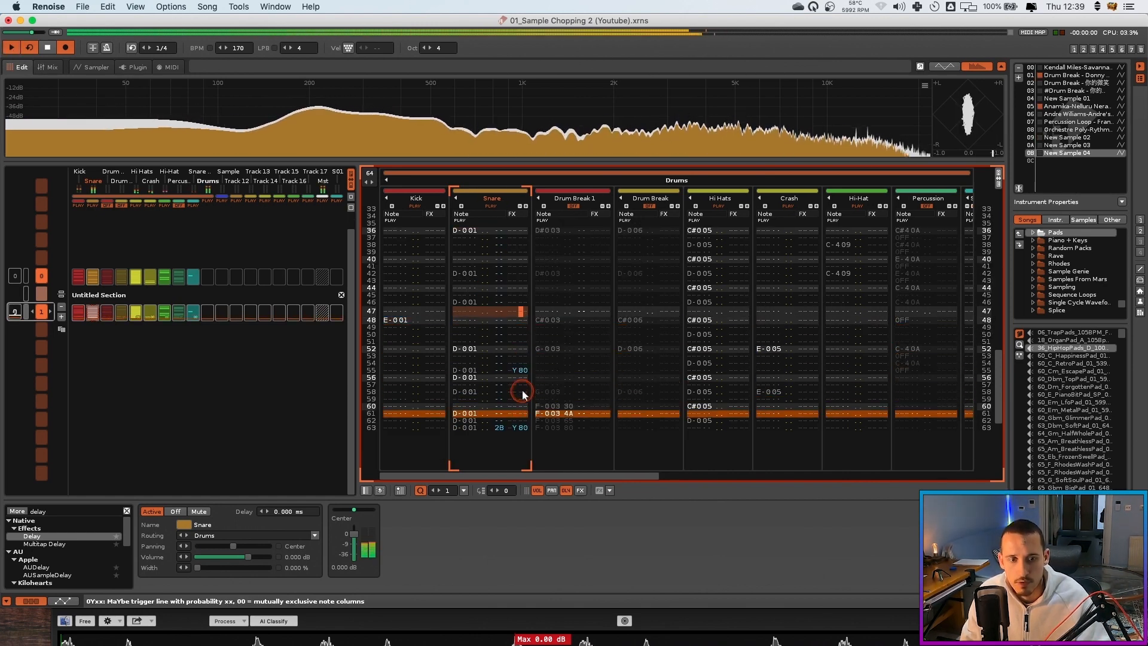
{"action": "key", "text": "space"}
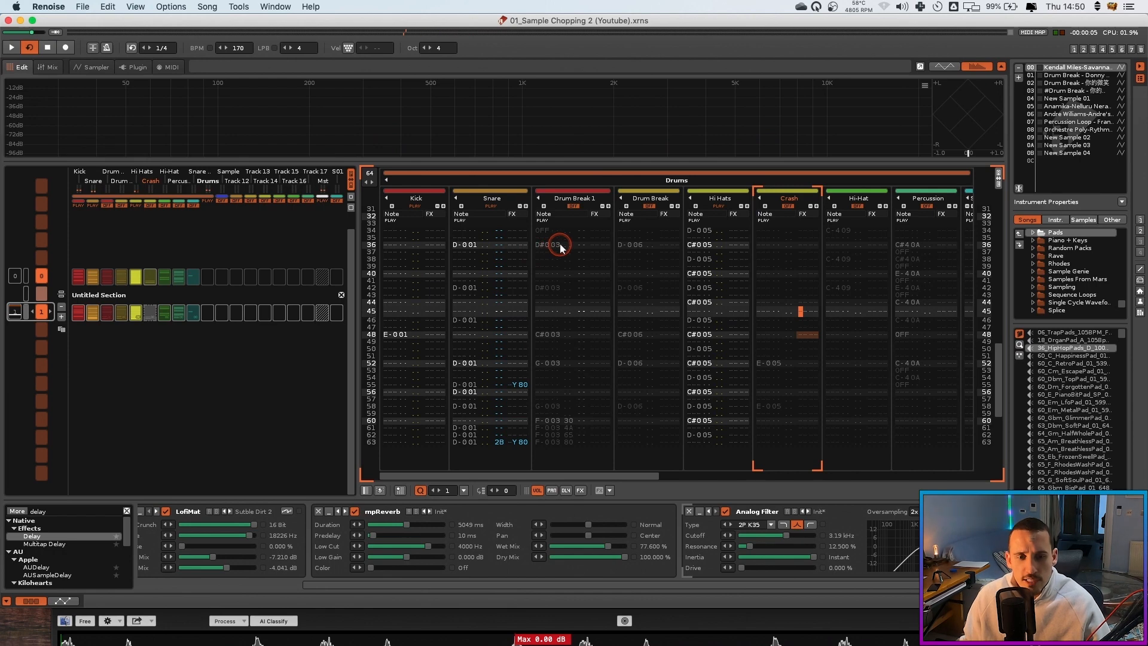
Unmute the Drum Break 1 track and play the second pattern to hear it with the snare
{"action": "scroll", "coordinate": [576, 251], "scroll_direction": "down", "scroll_amount": 4}
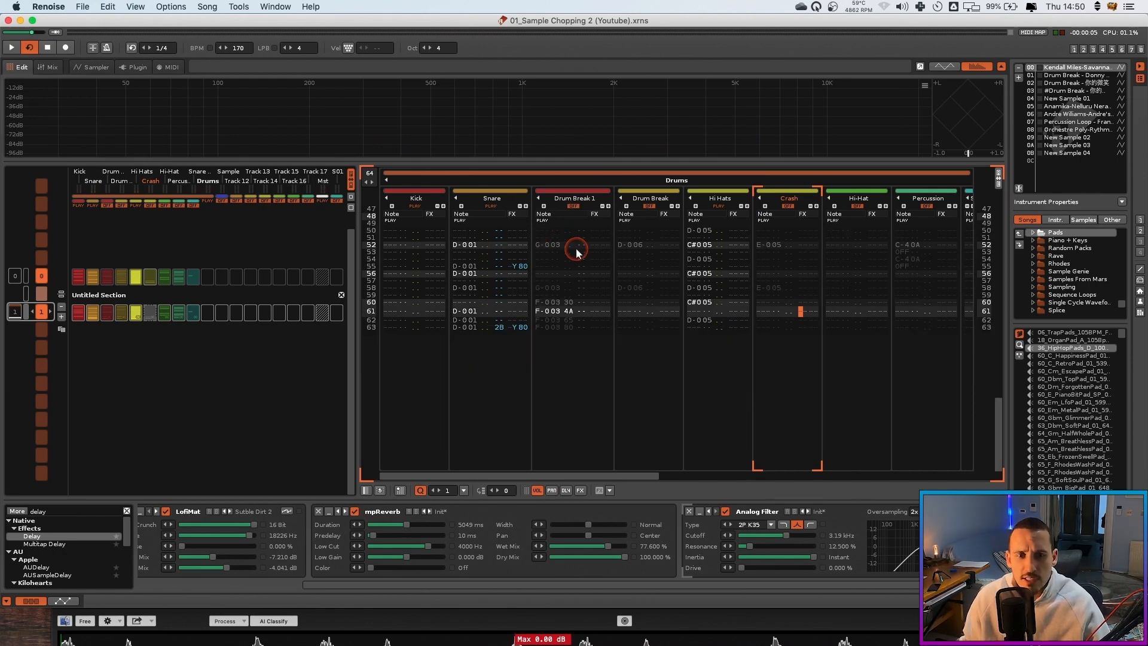
{"action": "left_click", "coordinate": [568, 231]}
{"action": "left_click", "coordinate": [573, 206]}
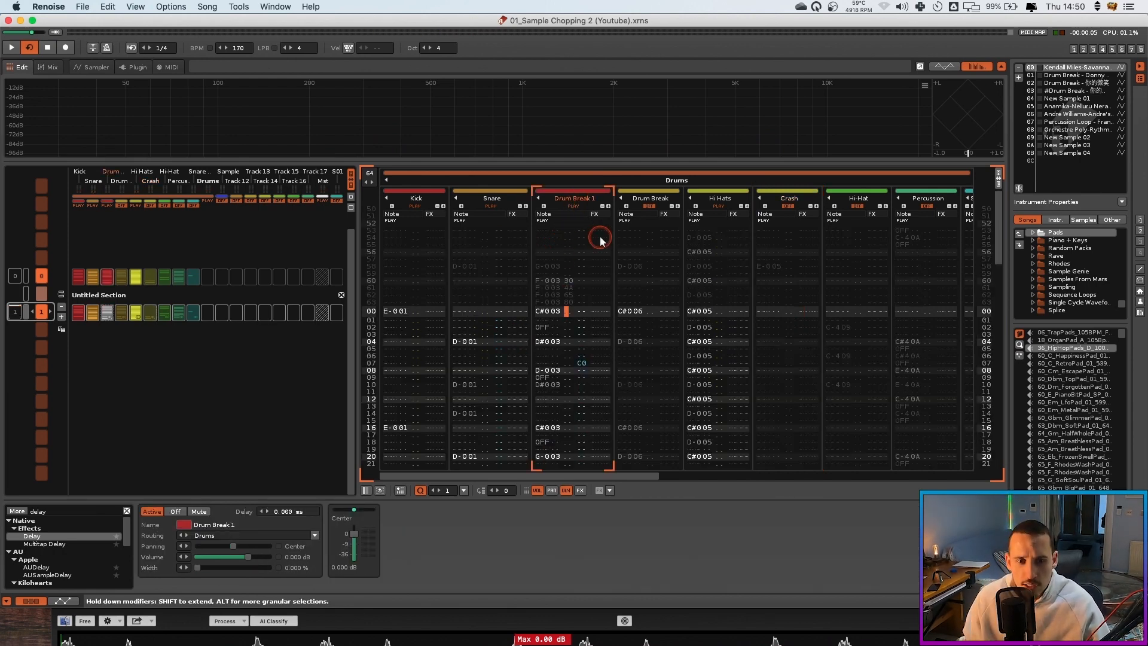
{"action": "scroll", "coordinate": [577, 311], "scroll_direction": "down", "scroll_amount": 1}
{"action": "key", "text": "space"}
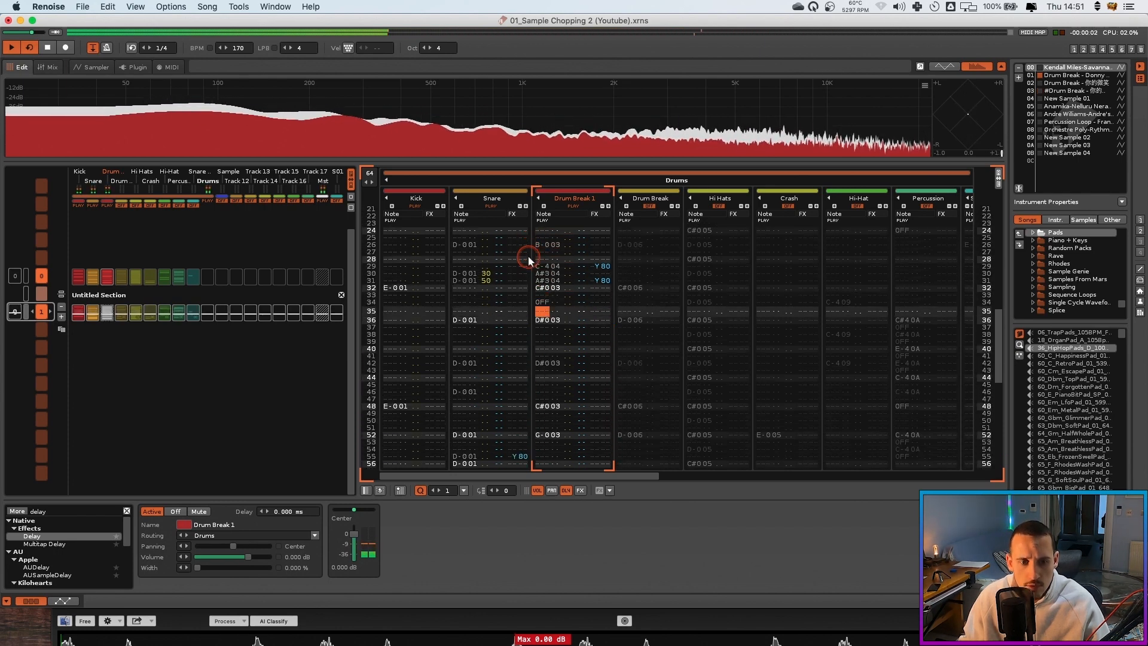
Copy the Drum Break track's D-006 note from line 42 to line 46 in the second pattern
{"action": "left_click", "coordinate": [640, 285]}
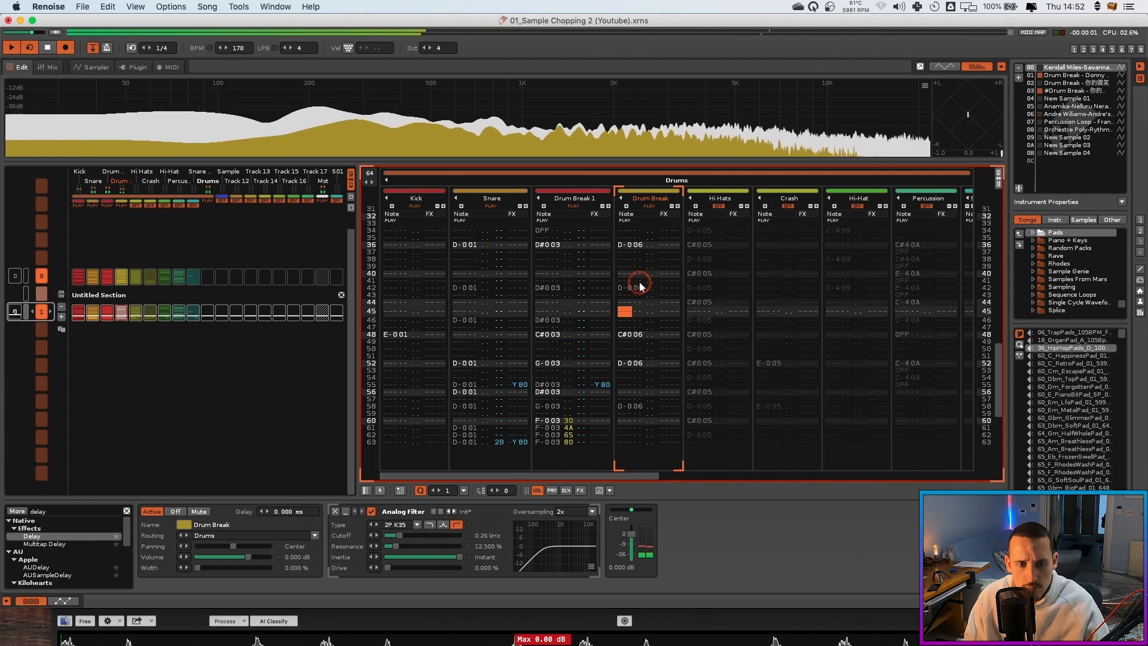
{"action": "key", "text": "Up"}
{"action": "key", "text": "Up"}
{"action": "key", "text": "Up"}
{"action": "key", "text": "Up"}
{"action": "key", "text": "Up"}
{"action": "key", "text": "Up"}
{"action": "key", "text": "Up"}
{"action": "key", "text": "shift+Right"}
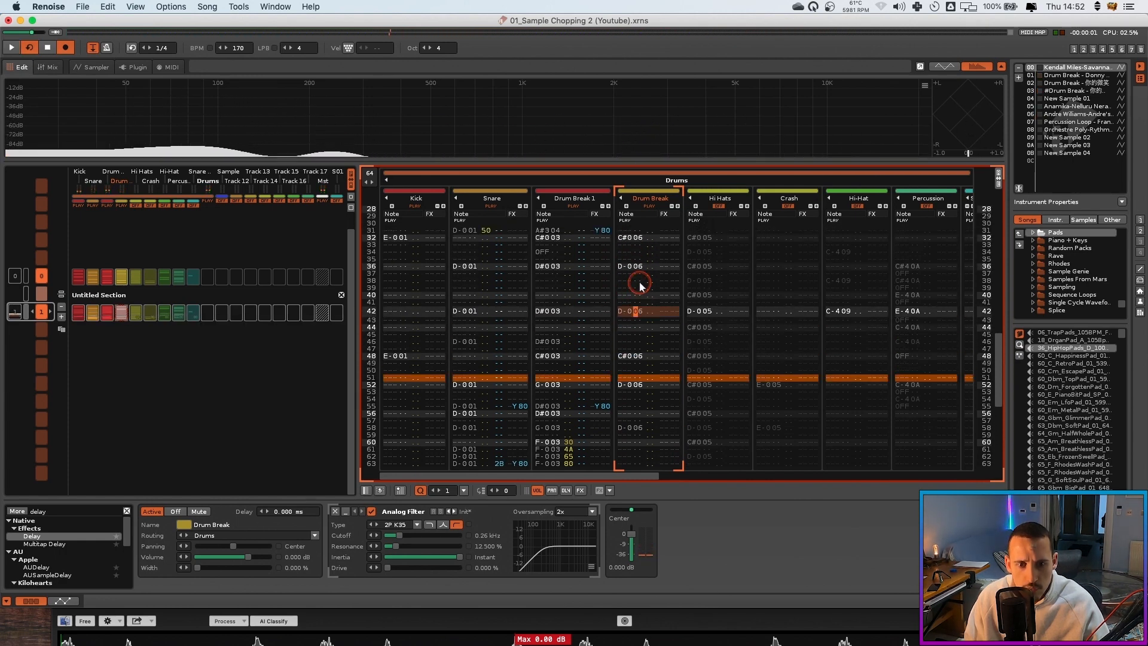
{"action": "key", "text": "Down"}
{"action": "key", "text": "Down"}
{"action": "key", "text": "Down"}
{"action": "key", "text": "Down"}
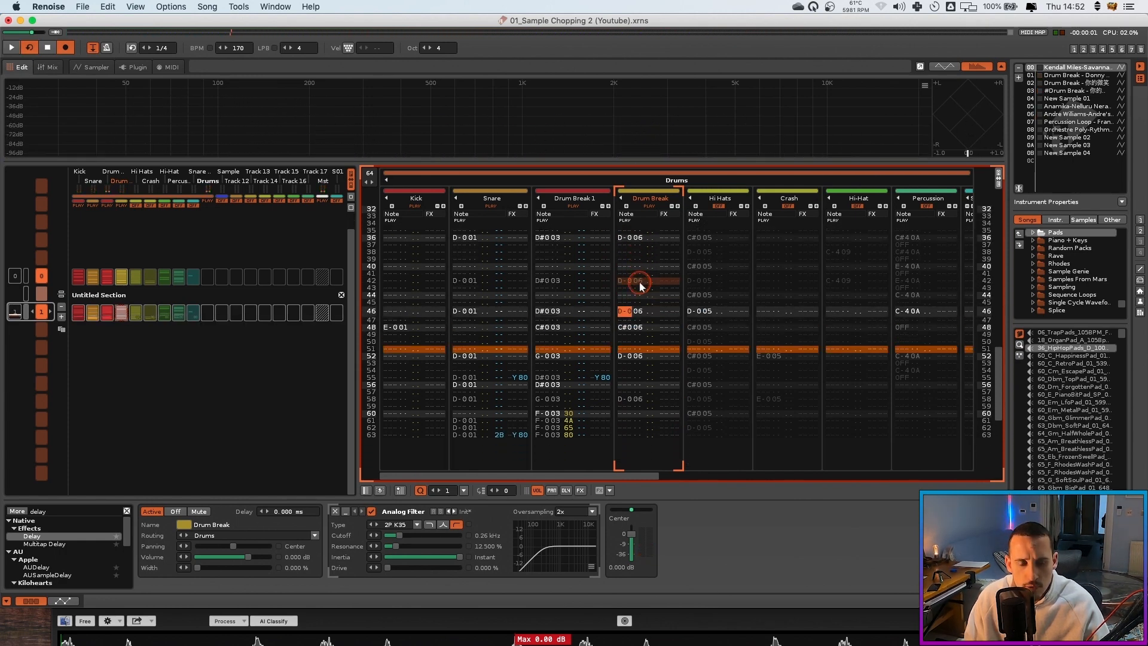
Play from line 46 of the second pattern to check the timing of the copied Drum Break note
{"action": "key", "text": "shift+space"}
{"action": "key", "text": "space"}
{"action": "key", "text": "Up"}
{"action": "key", "text": "Up"}
{"action": "key", "text": "Up"}
{"action": "key", "text": "Up"}
{"action": "key", "text": "Up"}
{"action": "key", "text": "Up"}
{"action": "key", "text": "Up"}
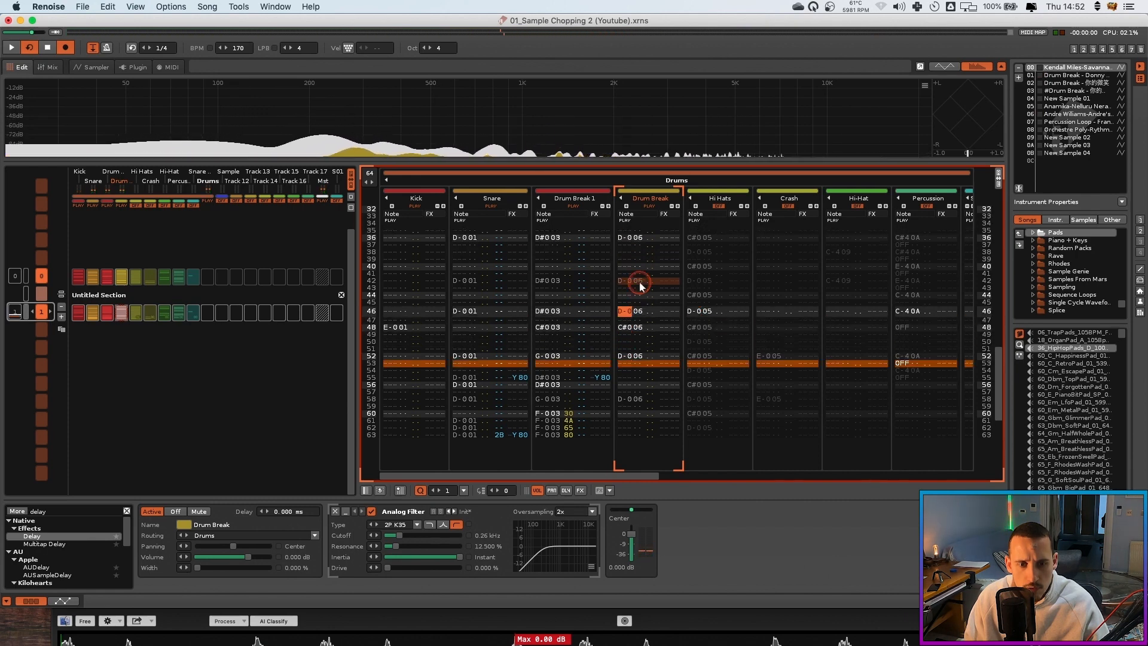
{"action": "key", "text": "shift+space"}
{"action": "key", "text": "space"}
Copy the Drum Break track's D-006 note from line 52 to lines 55 and 56
{"action": "key", "text": "Up"}
{"action": "key", "text": "shift+Right"}
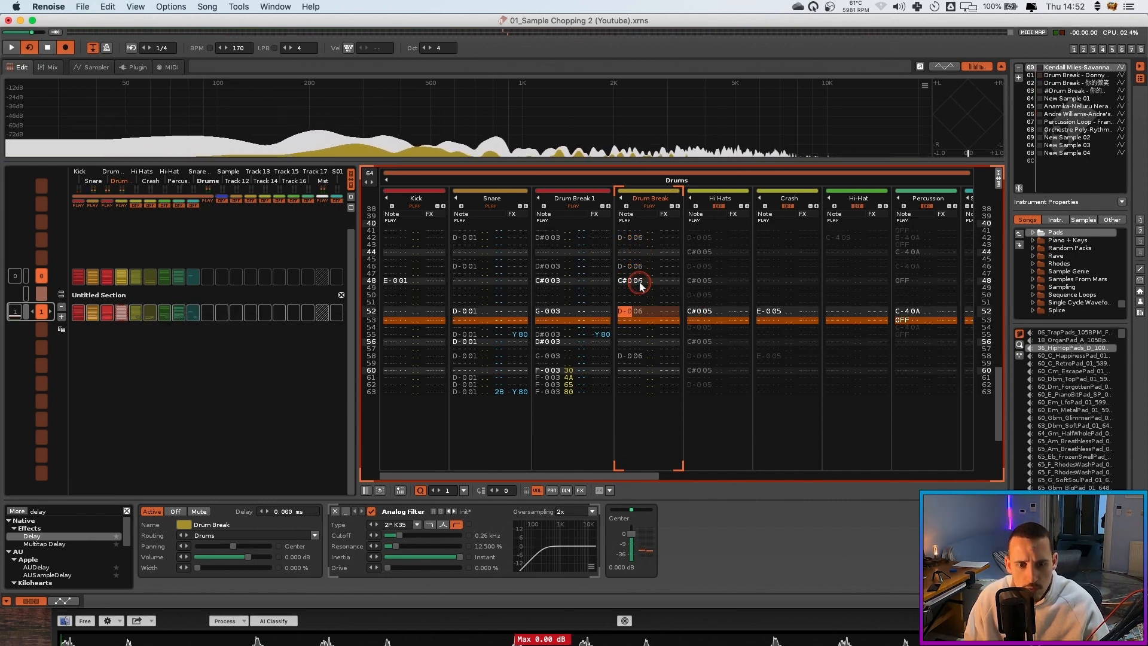
{"action": "key", "text": "Down"}
{"action": "key", "text": "Down"}
{"action": "key", "text": "Down"}
{"action": "key", "text": "Down"}
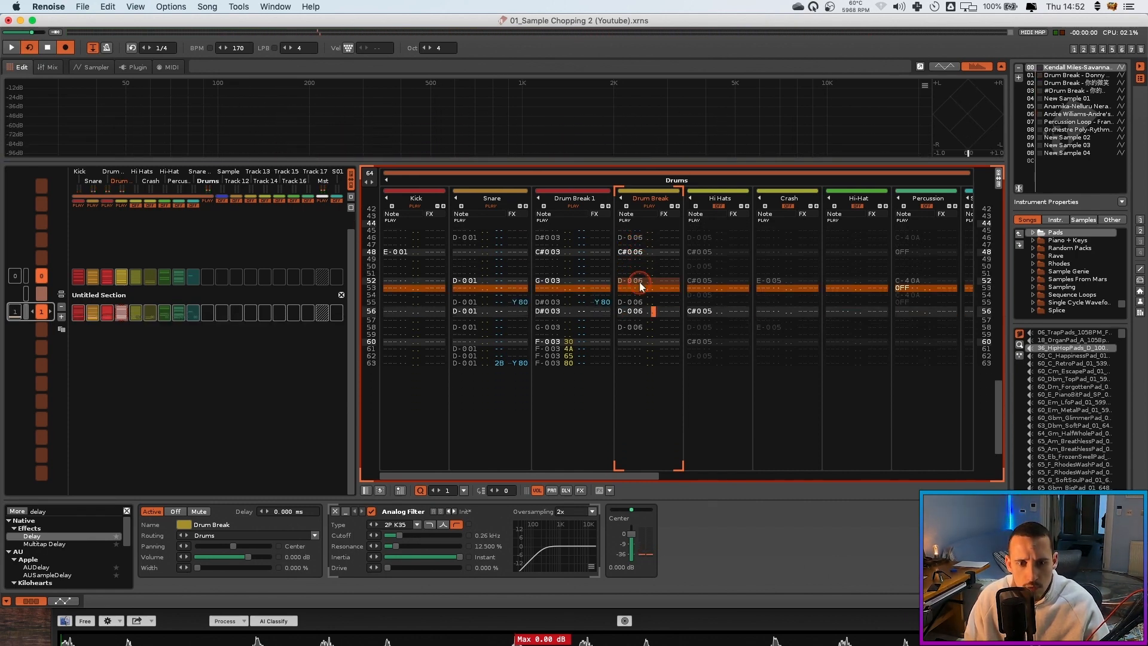
Add the maybe-trigger effect Y80 to the Drum Break note at line 55 and play the pattern
{"action": "key", "text": "Up"}
{"action": "key", "text": "Right"}
{"action": "type", "text": "y"}
{"action": "key", "text": "Right"}
{"action": "type", "text": "8"}
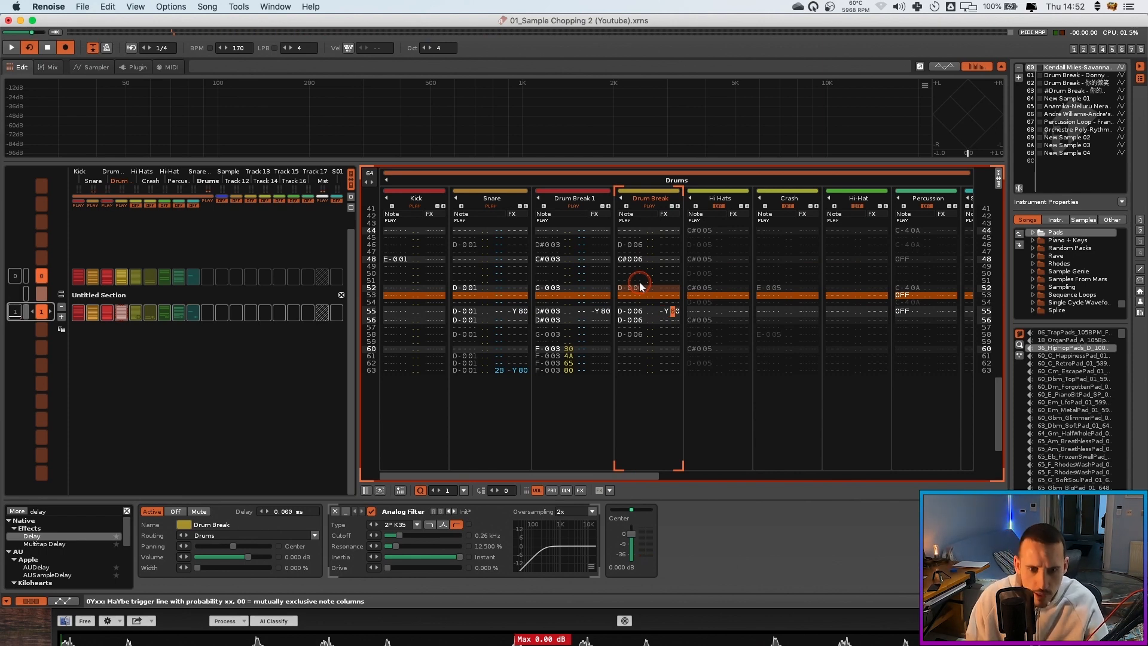
{"action": "key", "text": "space"}
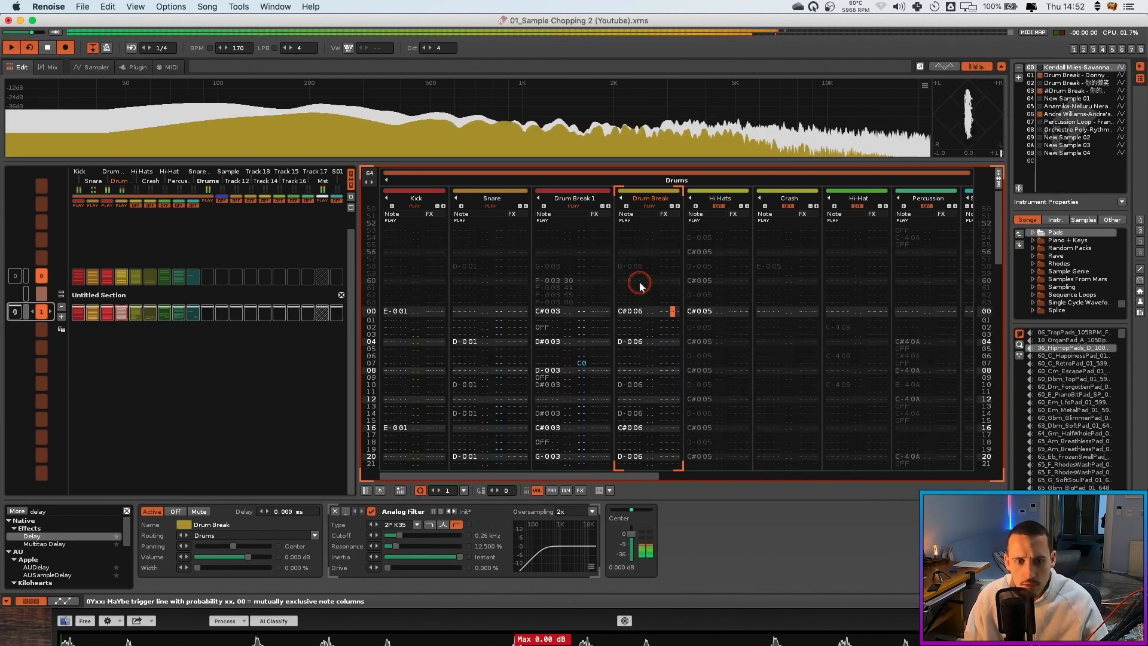
{"action": "key", "text": "space"}
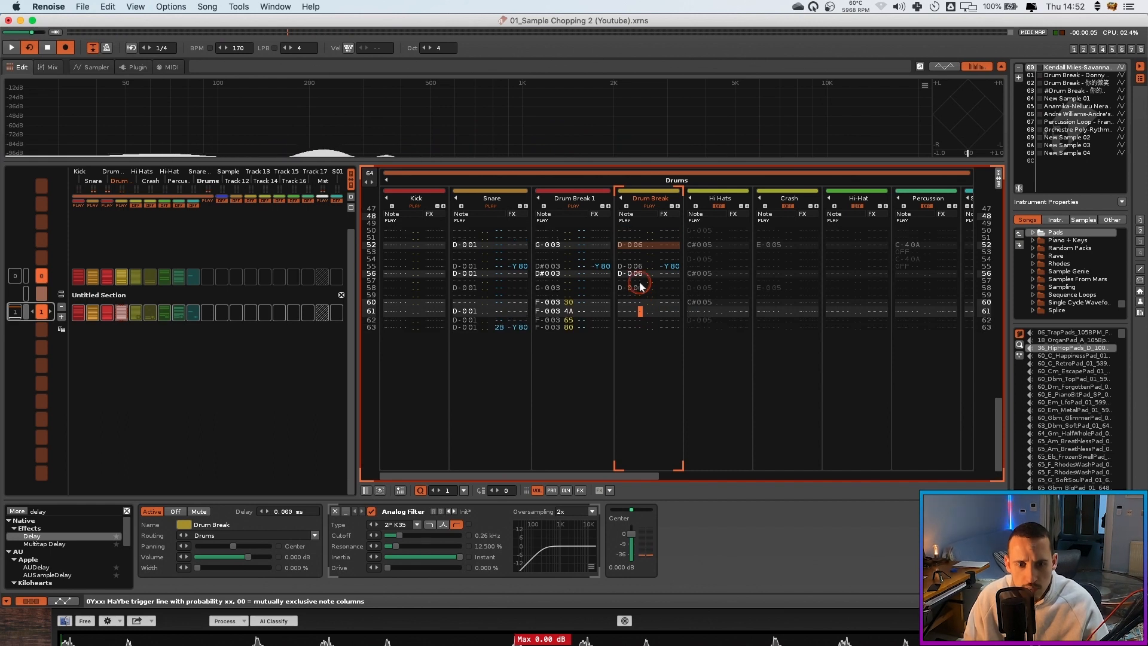
Copy the Drum Break notes on lines 55 and 56, with their Y80 effect, to lines 60 and 62
{"action": "key", "text": "Left"}
{"action": "key", "text": "Up"}
{"action": "key", "text": "shift+Down"}
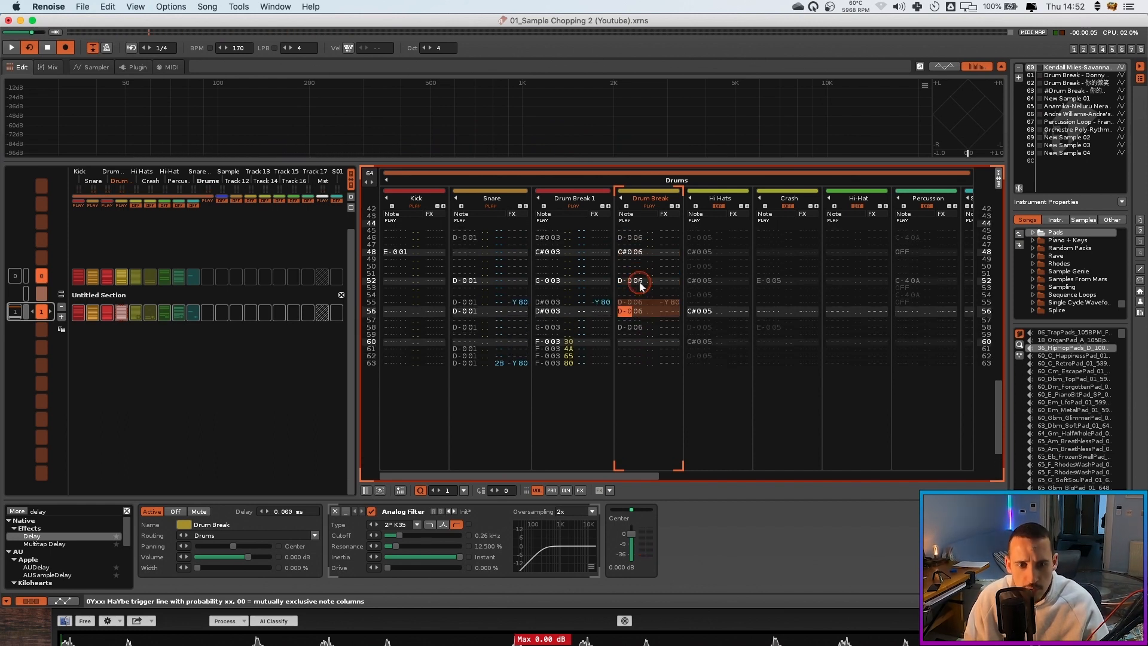
{"action": "key", "text": "super+c"}
{"action": "key", "text": "Down"}
{"action": "key", "text": "Down"}
{"action": "key", "text": "Down"}
{"action": "key", "text": "Down"}
{"action": "key", "text": "super+v"}
{"action": "key", "text": "Down"}
{"action": "key", "text": "Down"}
{"action": "key", "text": "super+v"}
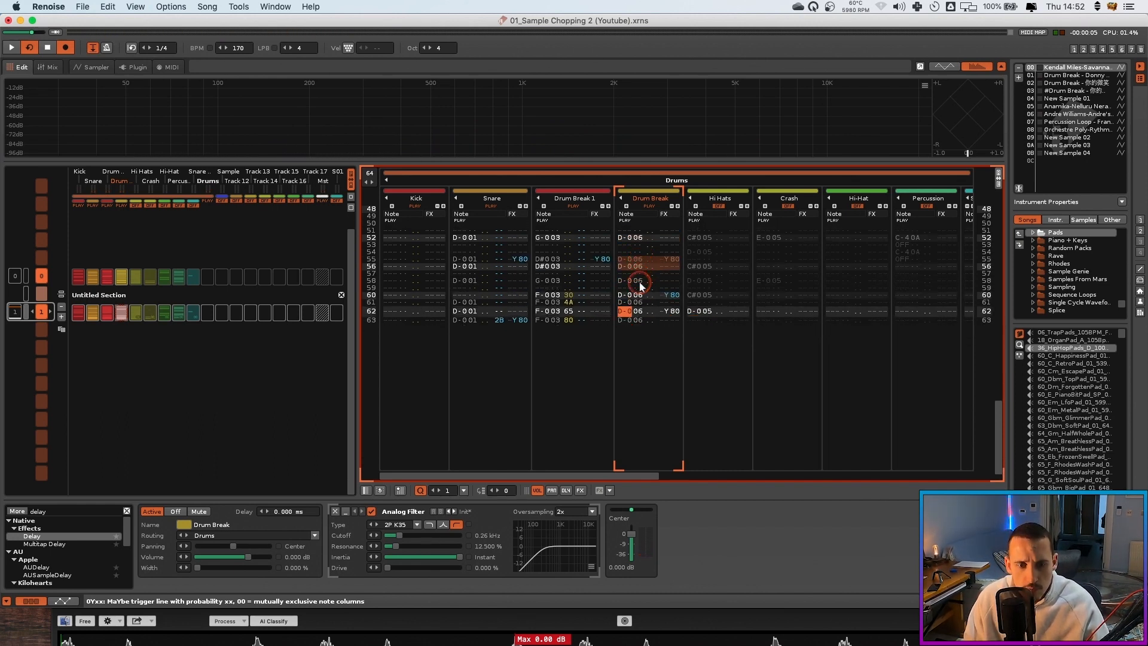
Ramp the Drum Break note volumes from 30 at line 60 up to 80 at line 63 and play the fill
{"action": "key", "text": "Up"}
{"action": "key", "text": "Up"}
{"action": "type", "text": "30"}
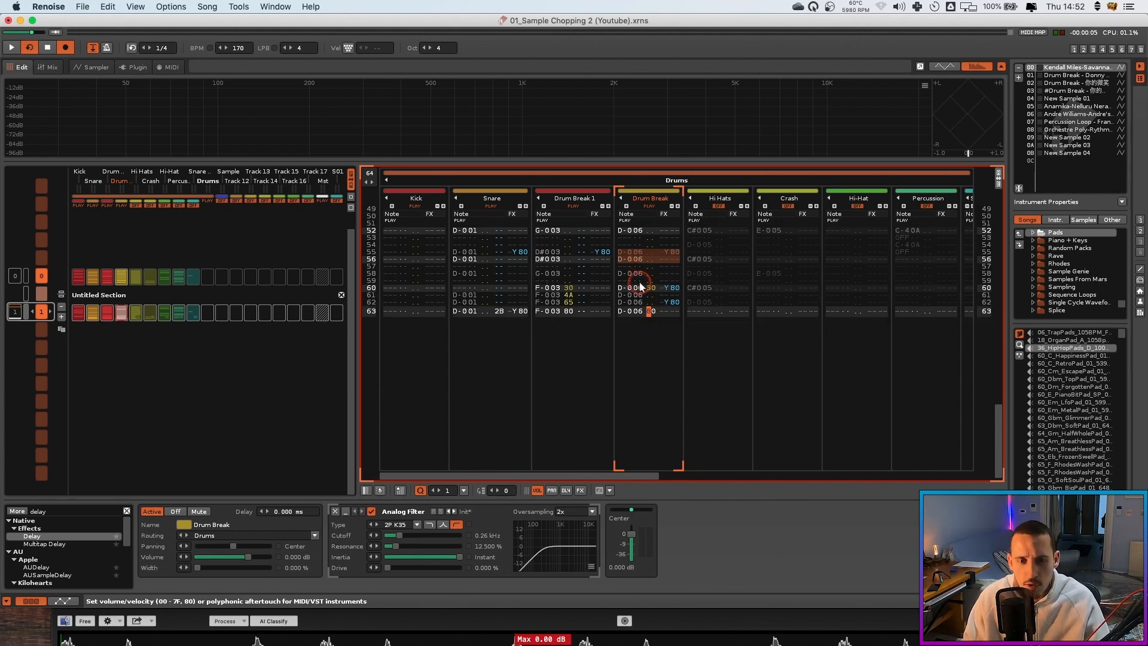
{"action": "key", "text": "shift+Up"}
{"action": "key", "text": "shift+Up"}
{"action": "key", "text": "shift+Up"}
{"action": "key", "text": "space"}
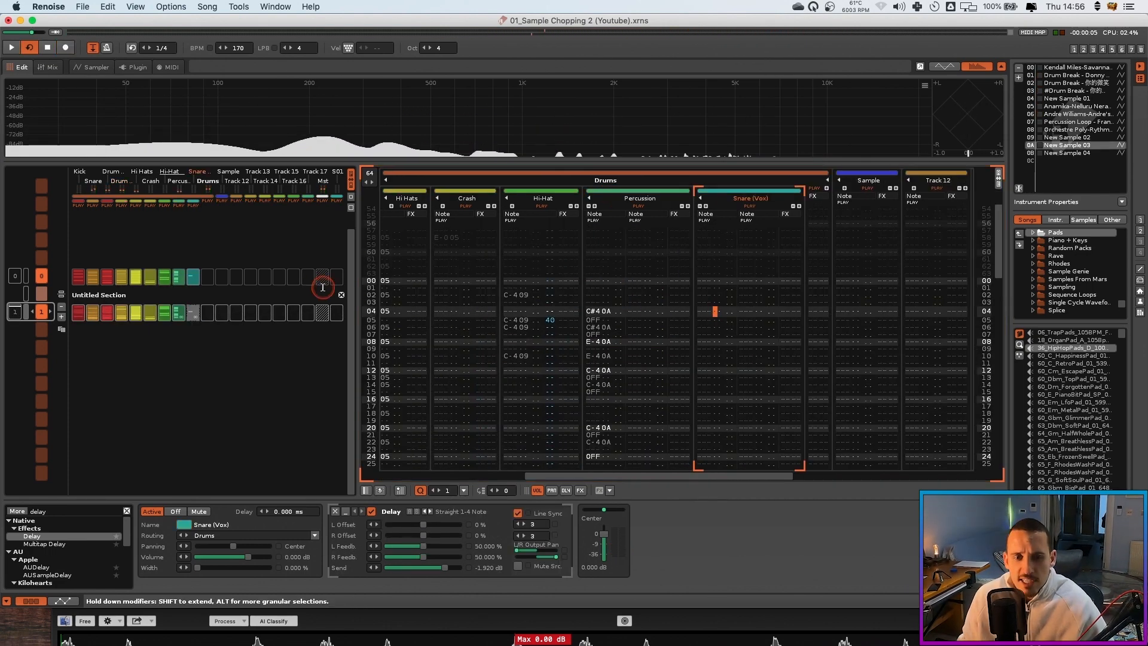
Turn off pattern looping and play from the first pattern into the second to compare the drum variations
{"action": "left_click", "coordinate": [573, 246]}
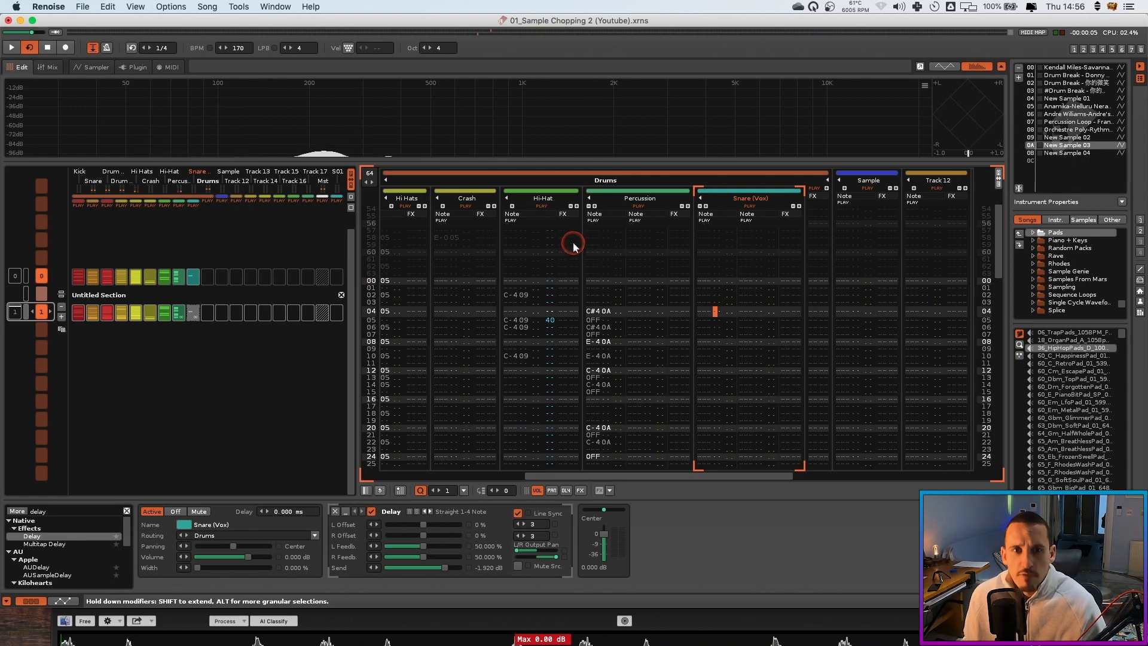
{"action": "scroll", "coordinate": [577, 244], "scroll_direction": "left", "scroll_amount": 5}
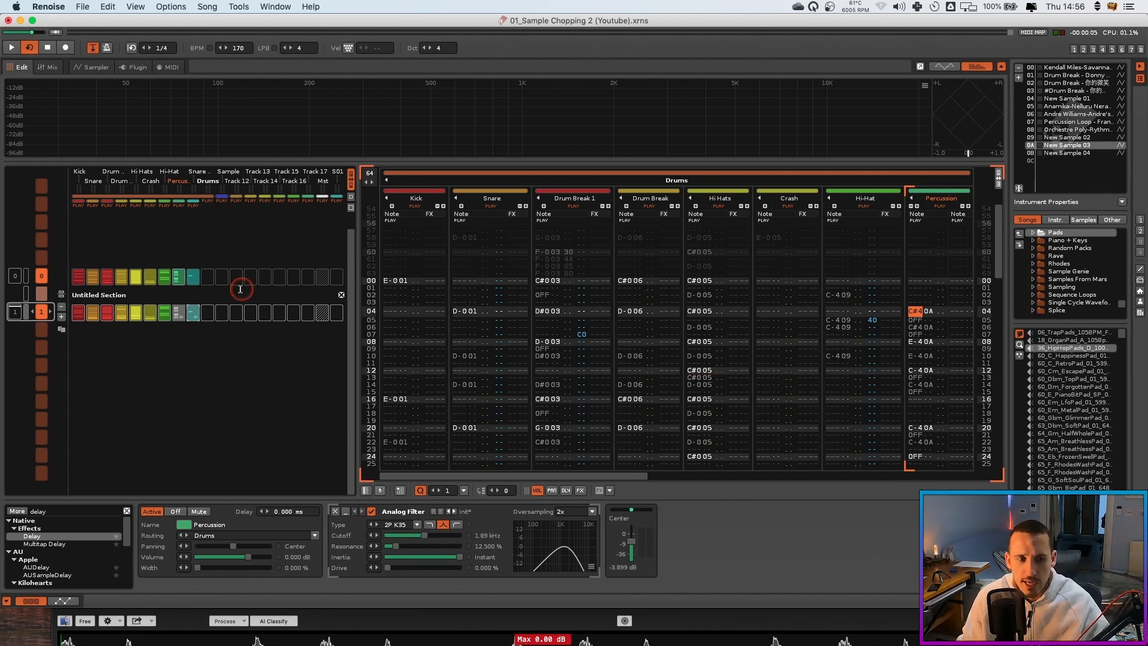
{"action": "left_click", "coordinate": [57, 325]}
{"action": "left_click", "coordinate": [208, 374]}
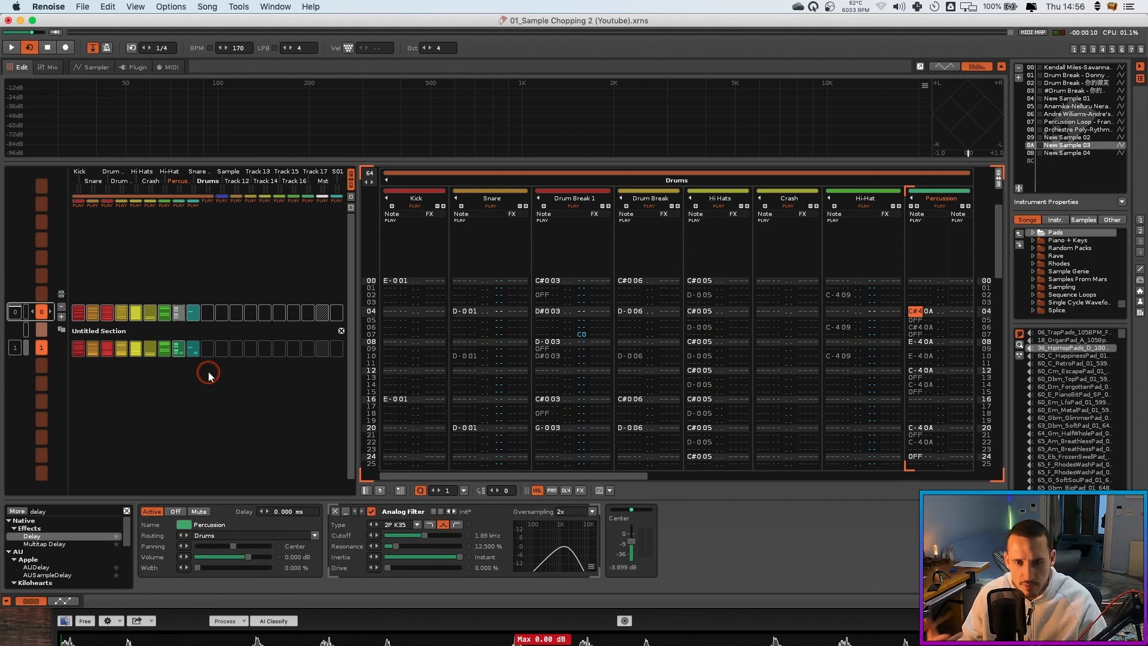
{"action": "key", "text": "space"}
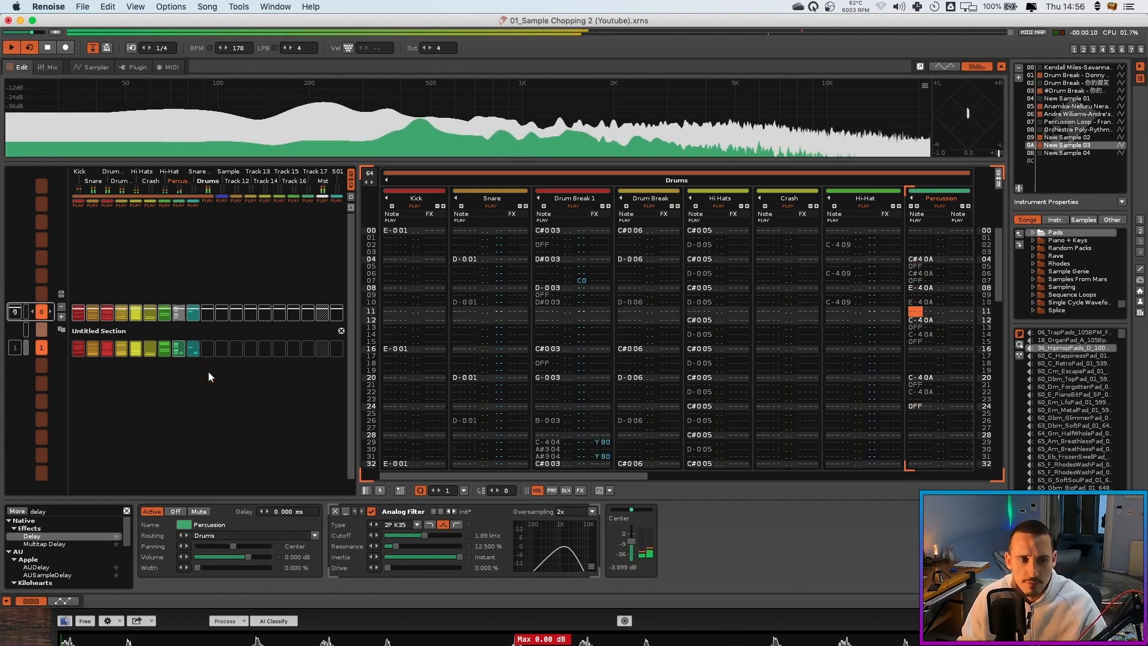
{"action": "left_click", "coordinate": [37, 353]}
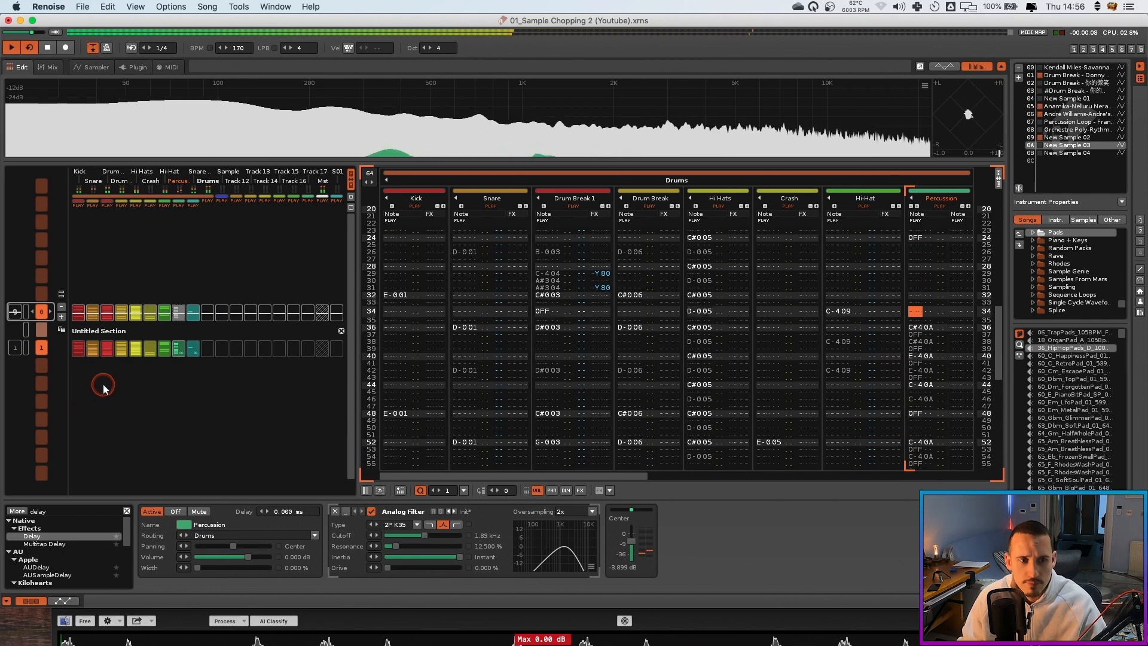
{"action": "left_click", "coordinate": [29, 48]}
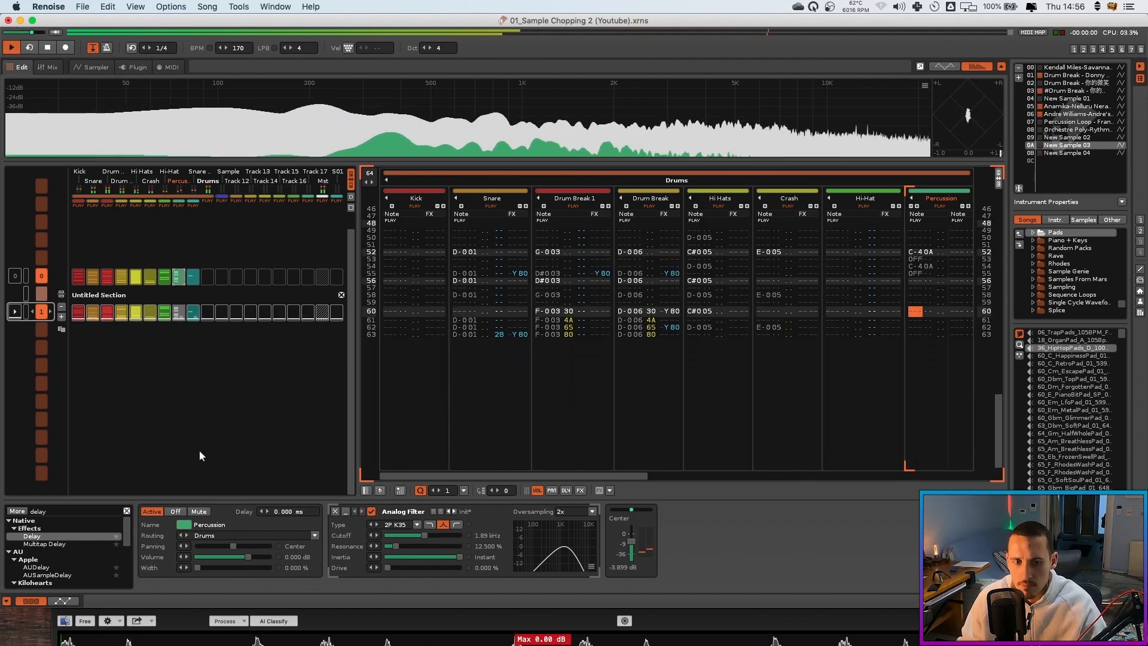
{"action": "left_click", "coordinate": [134, 364]}
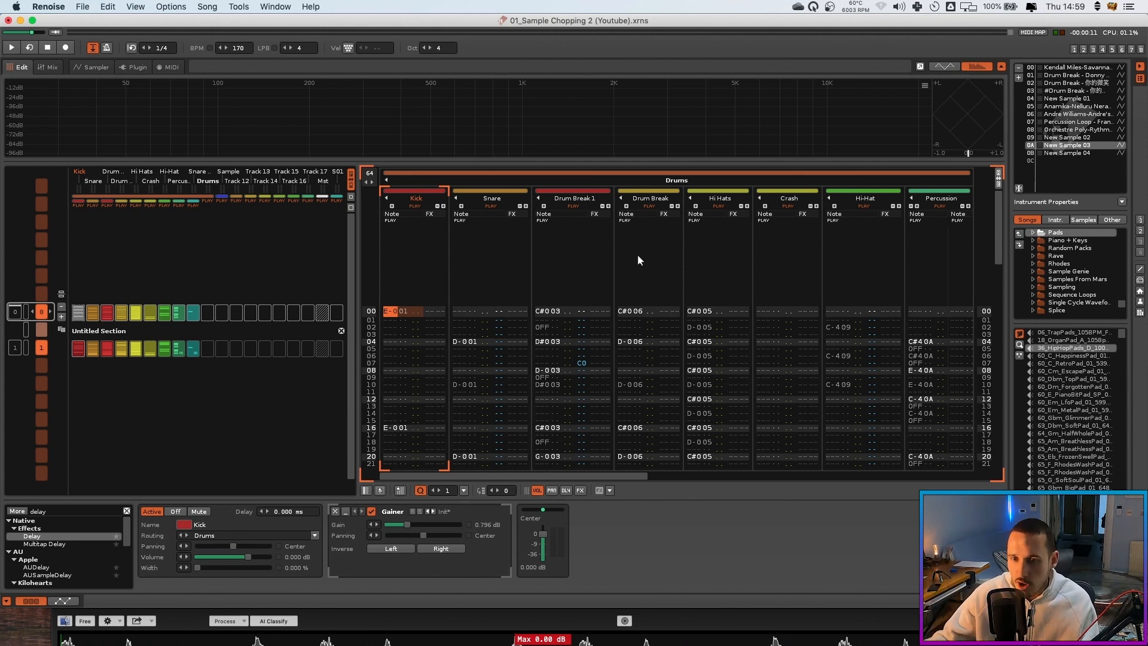
Select the notes of all drum tracks in the first pattern and render the selection to a new sample
{"action": "left_click_drag", "start_coordinate": [639, 257], "coordinate": [884, 541]}
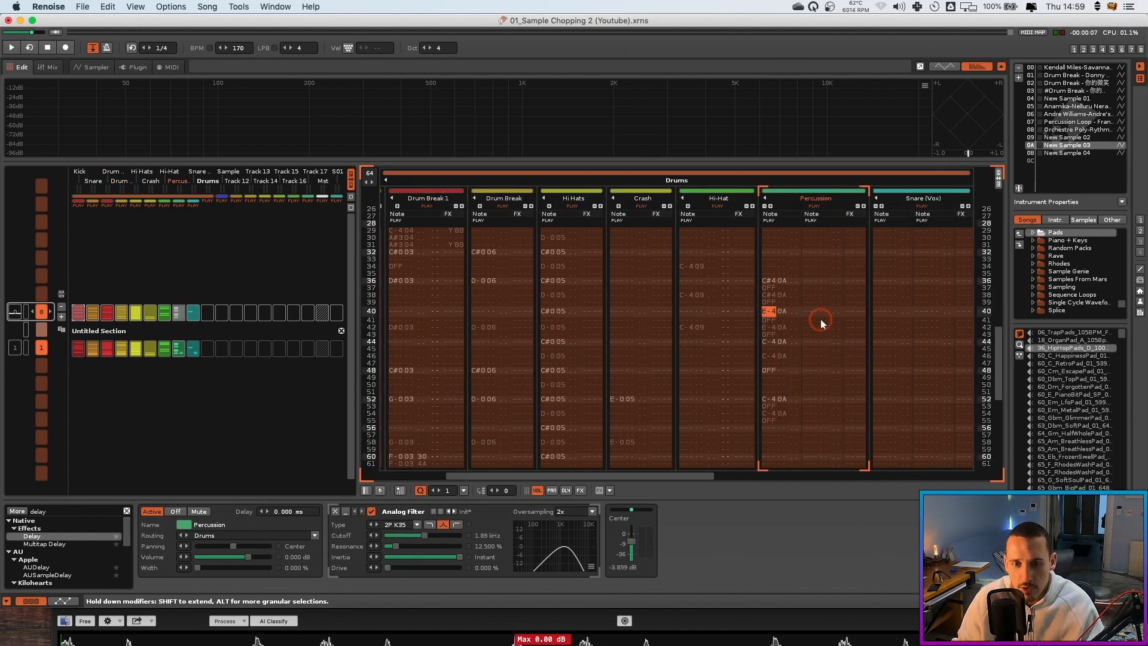
{"action": "right_click", "coordinate": [822, 322]}
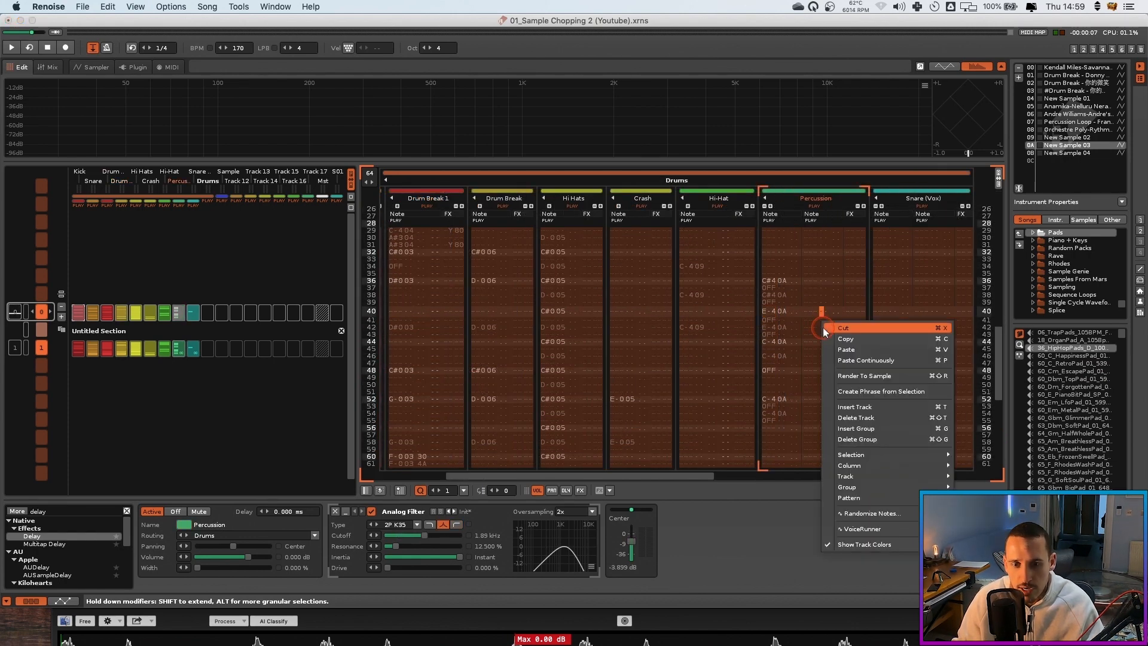
{"action": "left_click", "coordinate": [897, 383]}
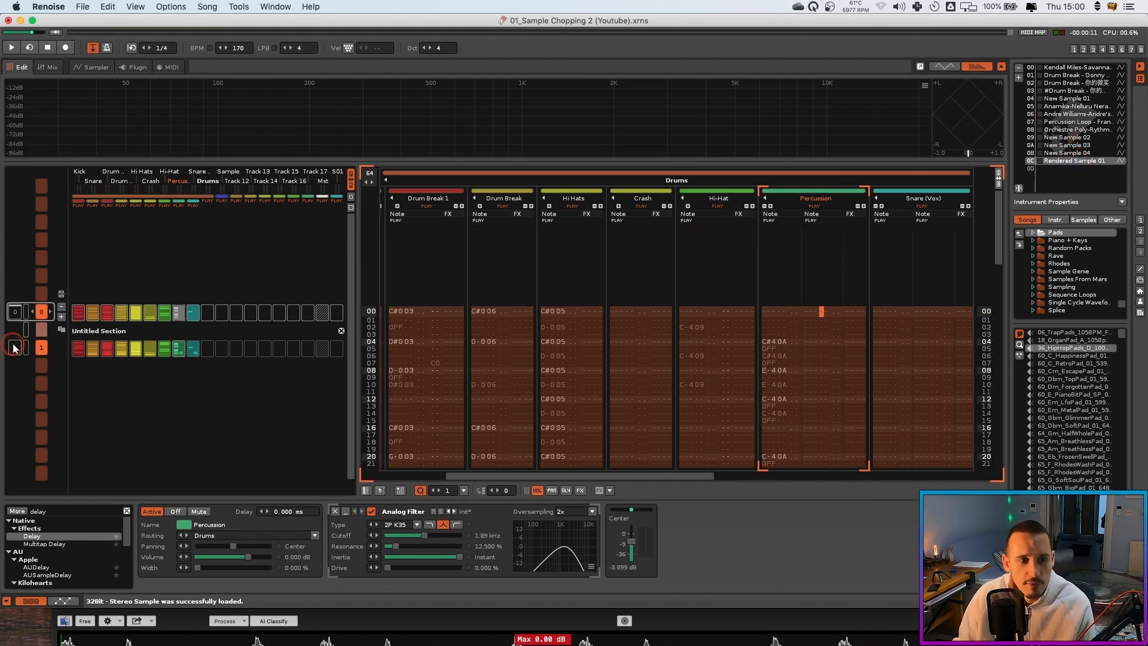
Open the rendered drum sample's waveform in the sampler and play it back
{"action": "left_click", "coordinate": [42, 348]}
{"action": "key", "text": "super+z"}
{"action": "left_click", "coordinate": [92, 66]}
{"action": "left_click", "coordinate": [375, 247]}
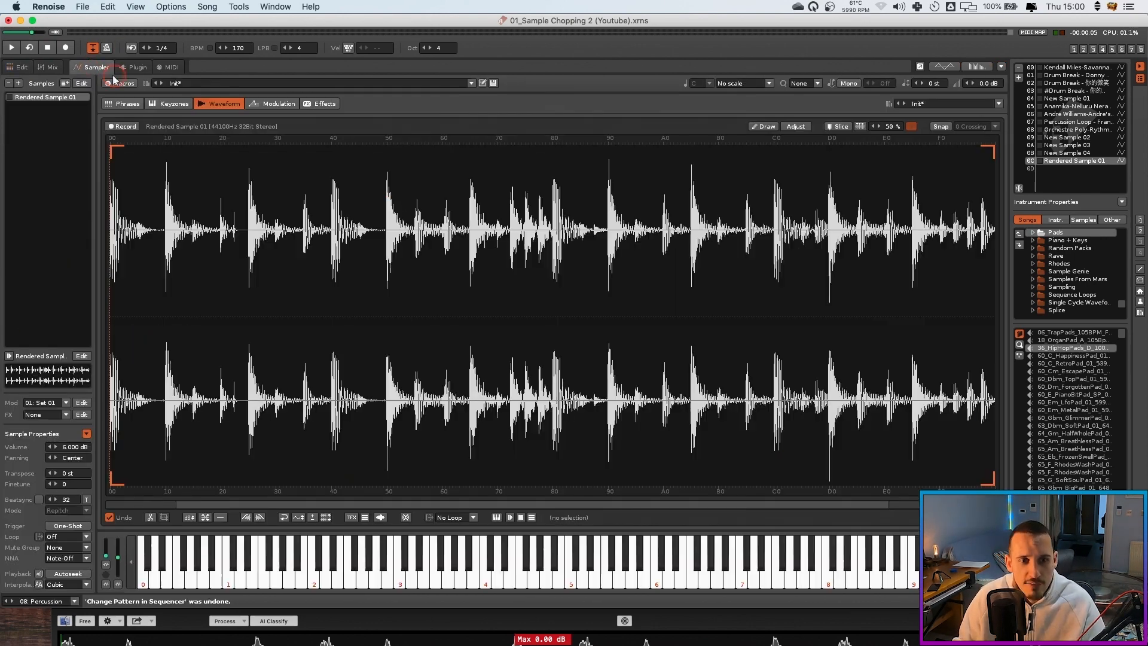
{"action": "key", "text": "z"}
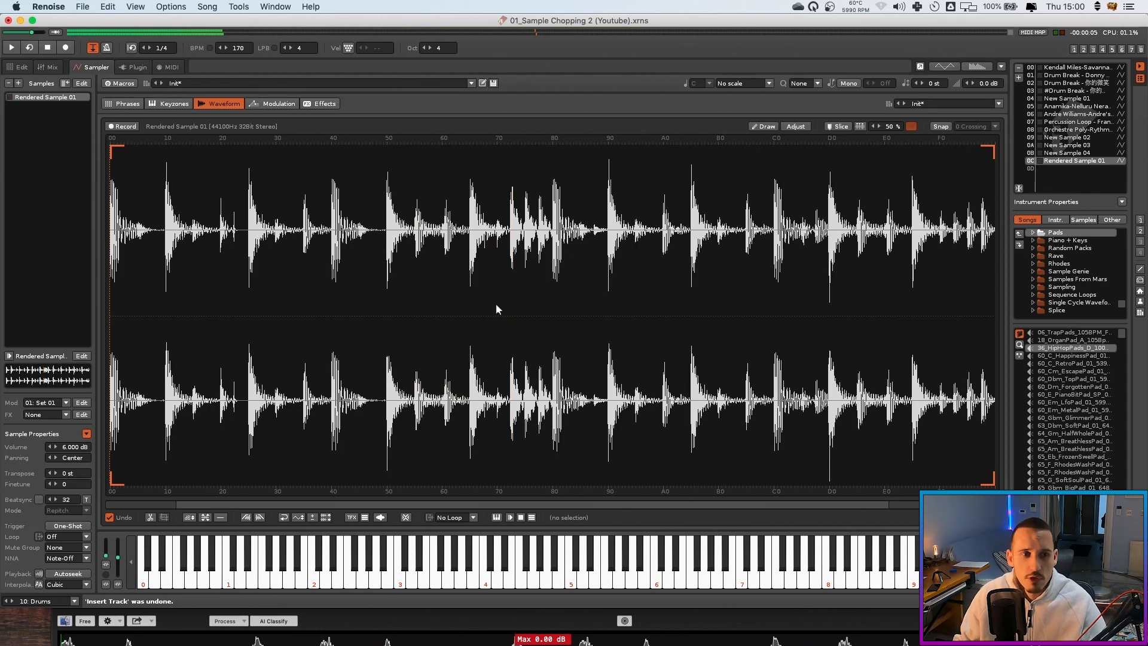
Insert a new track at the end of the Drums group and name it Drum Break (Proccesed)
{"action": "key", "text": "super+z"}
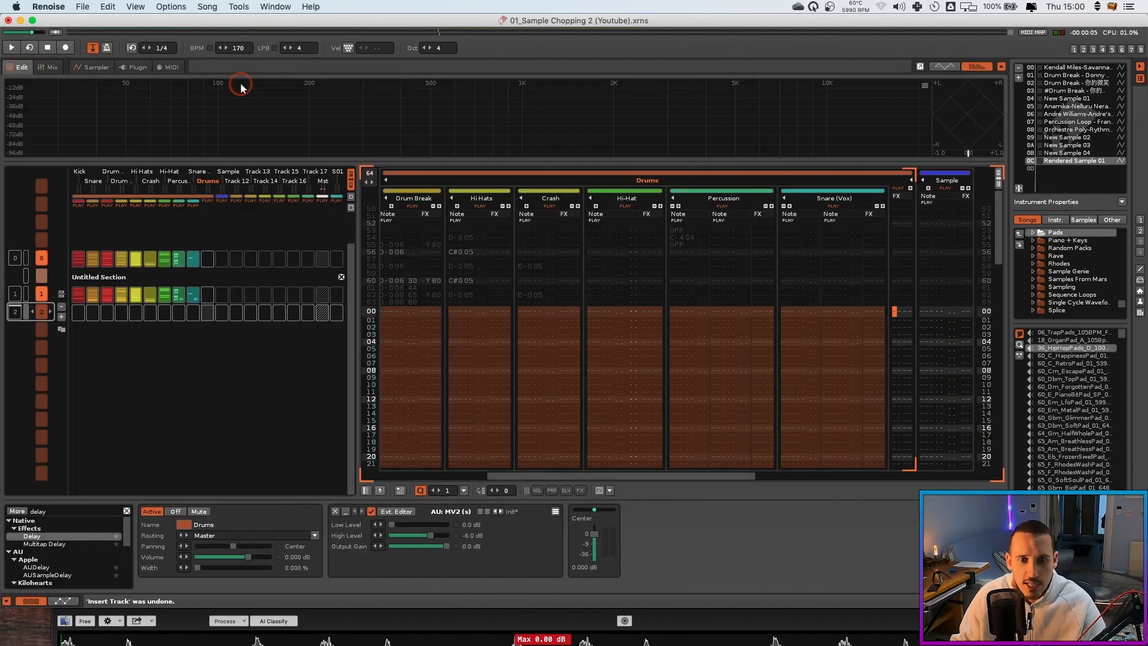
{"action": "left_click", "coordinate": [862, 196]}
{"action": "key", "text": "super+shift+z"}
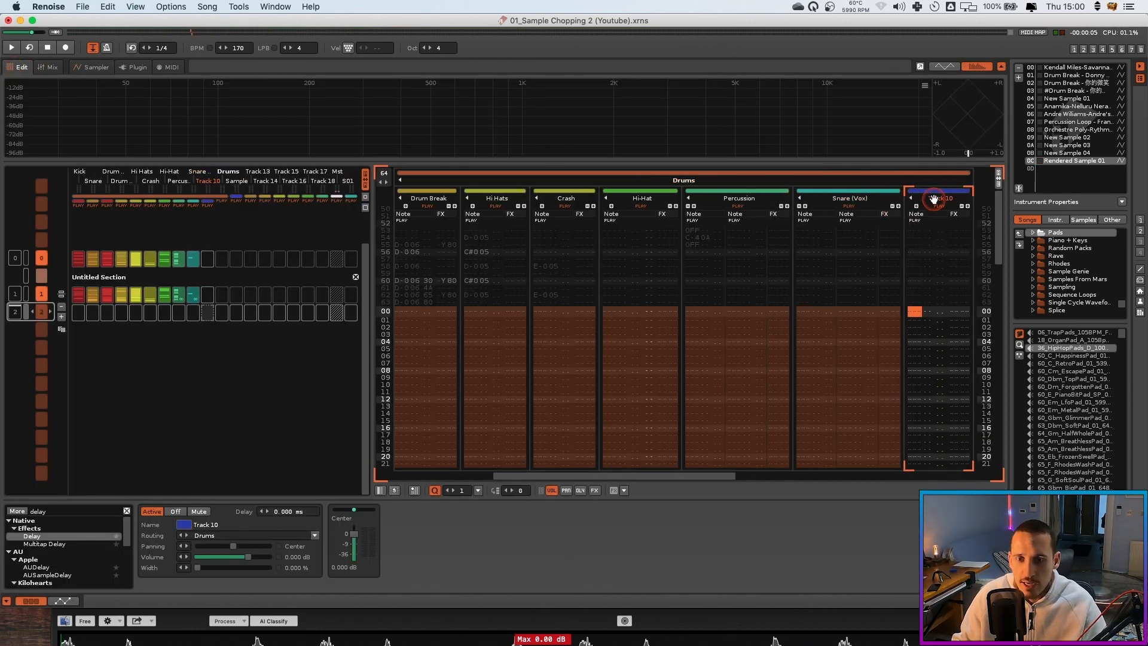
{"action": "left_click", "coordinate": [743, 176]}
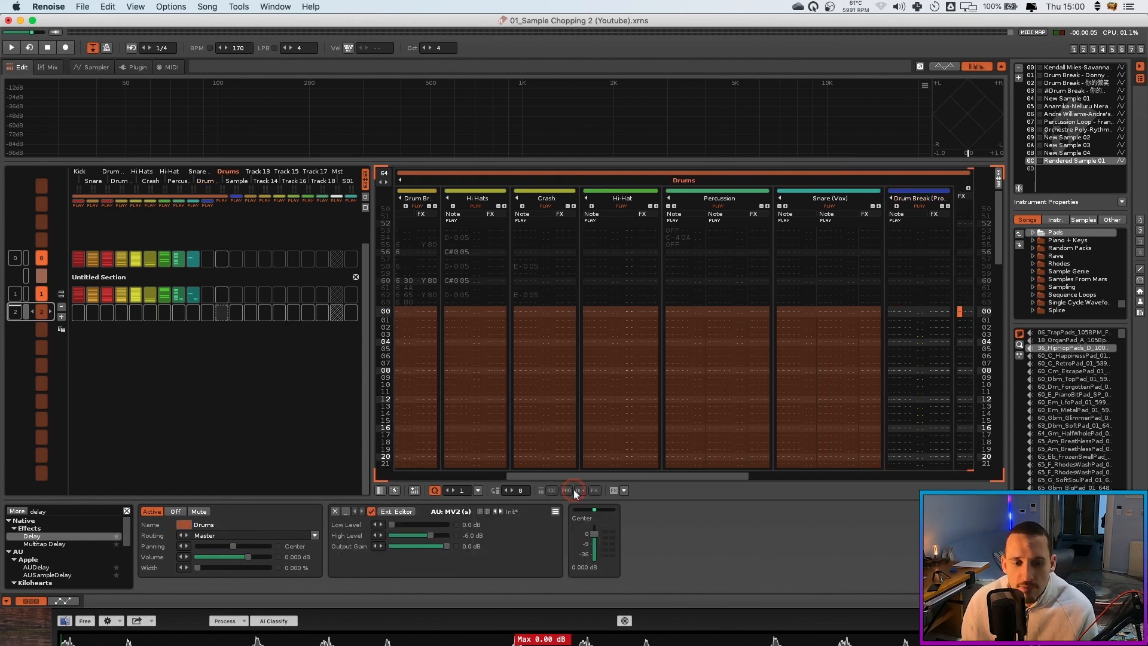
{"action": "left_click", "coordinate": [450, 509]}
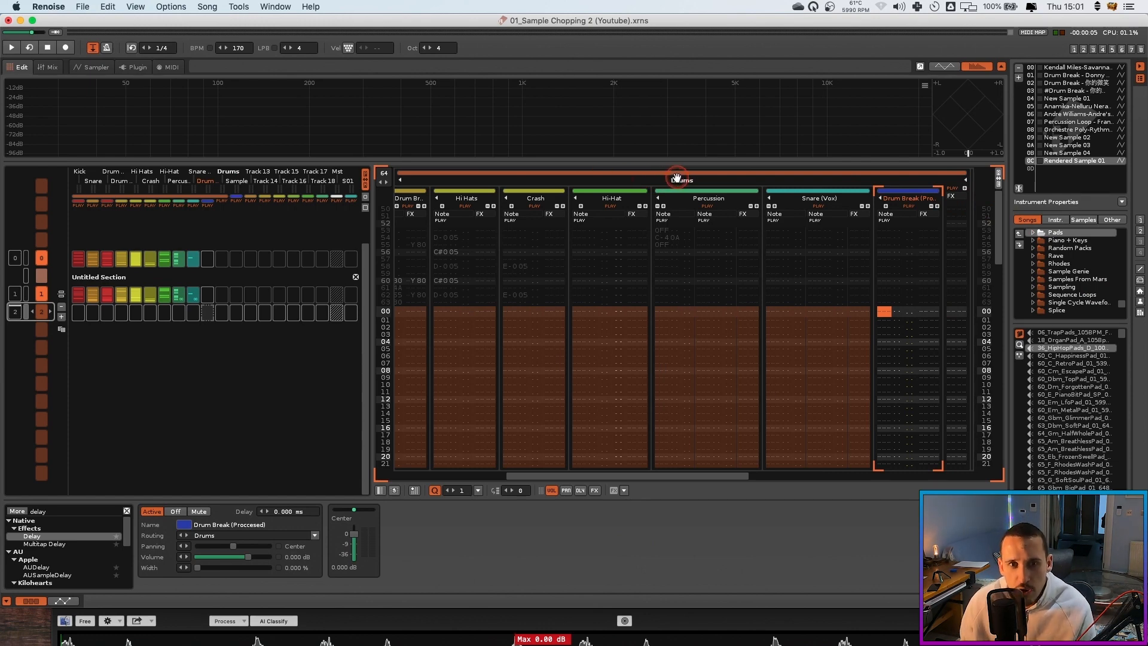
{"action": "left_click", "coordinate": [893, 200]}
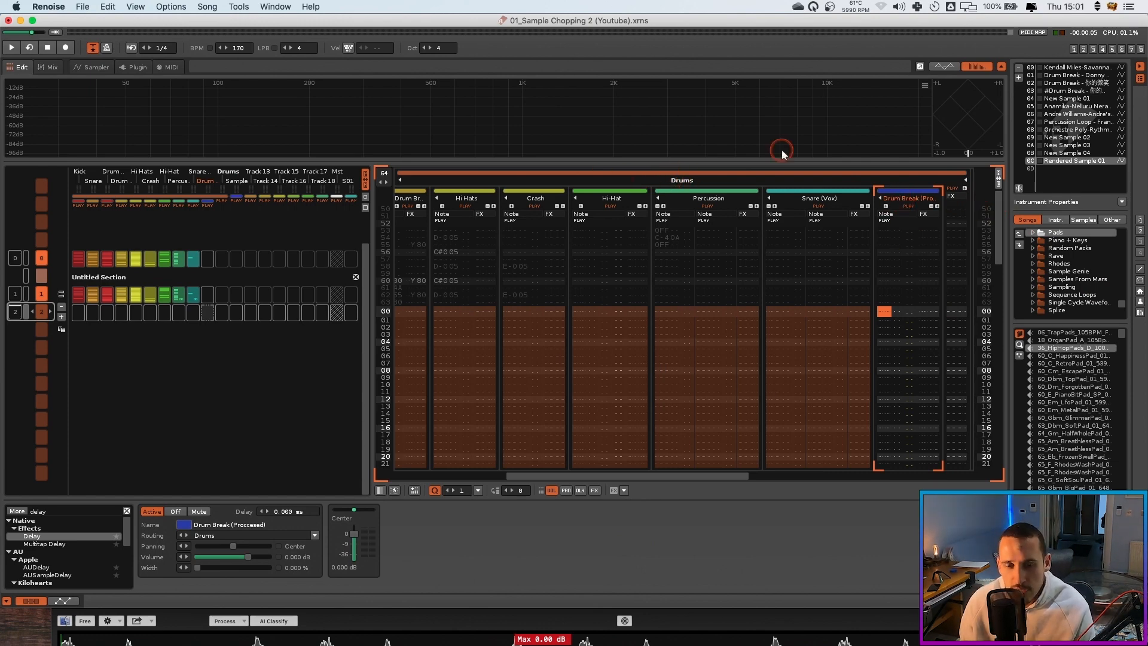
{"action": "left_click", "coordinate": [687, 181]}
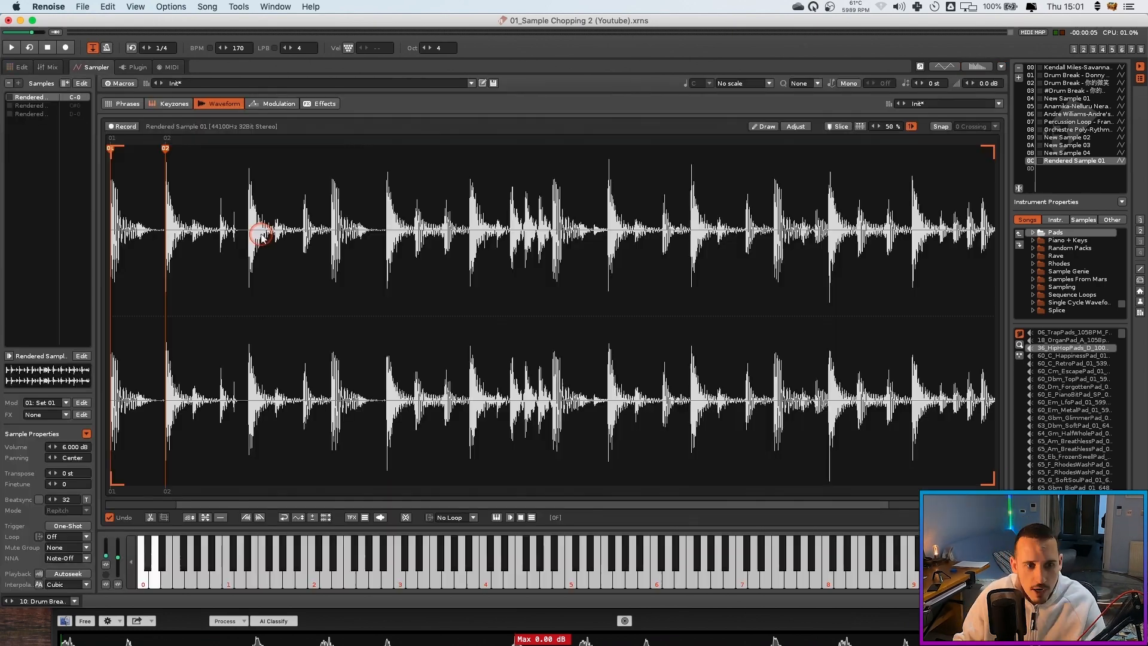
Delete the two existing slice markers from the rendered drum sample
{"action": "double_click", "coordinate": [165, 148]}
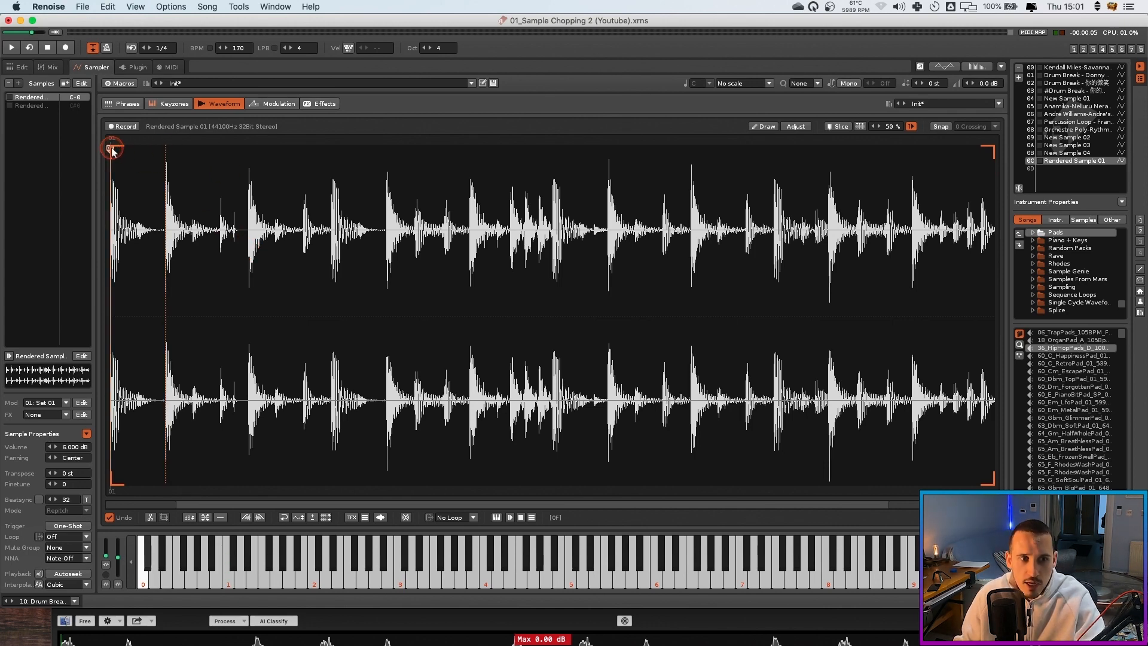
{"action": "double_click", "coordinate": [111, 149]}
{"action": "left_click", "coordinate": [277, 184], "text": "shift"}
{"action": "left_click", "coordinate": [380, 241]}
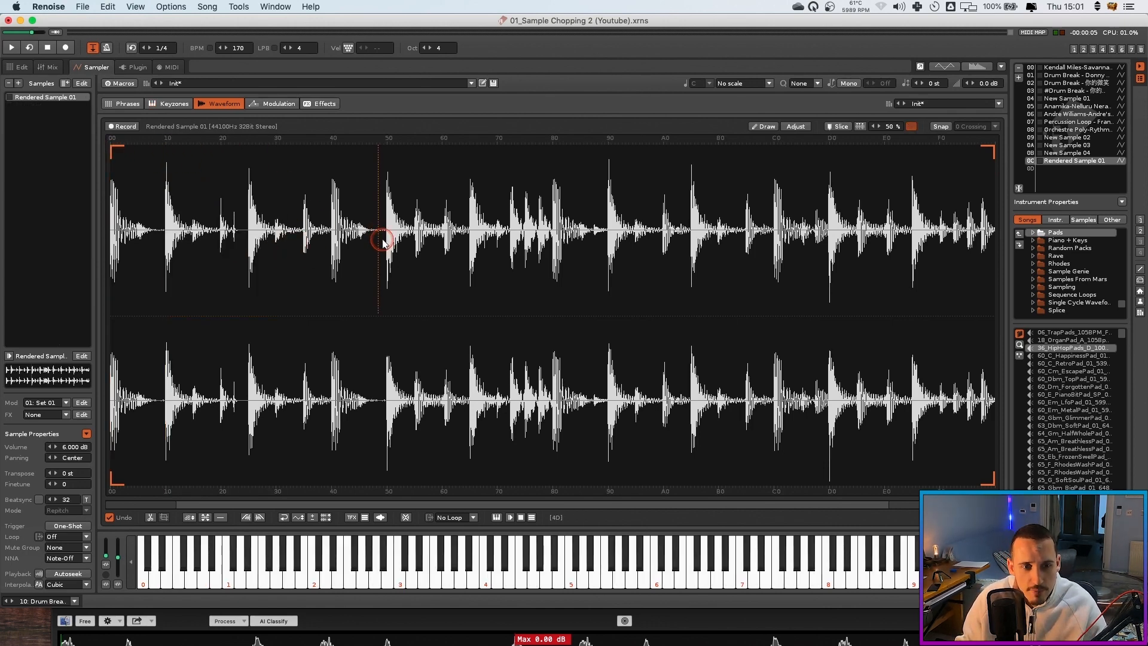
Chop the rendered drum sample into 16 equal slices with the Chop Sample tool
{"action": "right_click", "coordinate": [383, 243]}
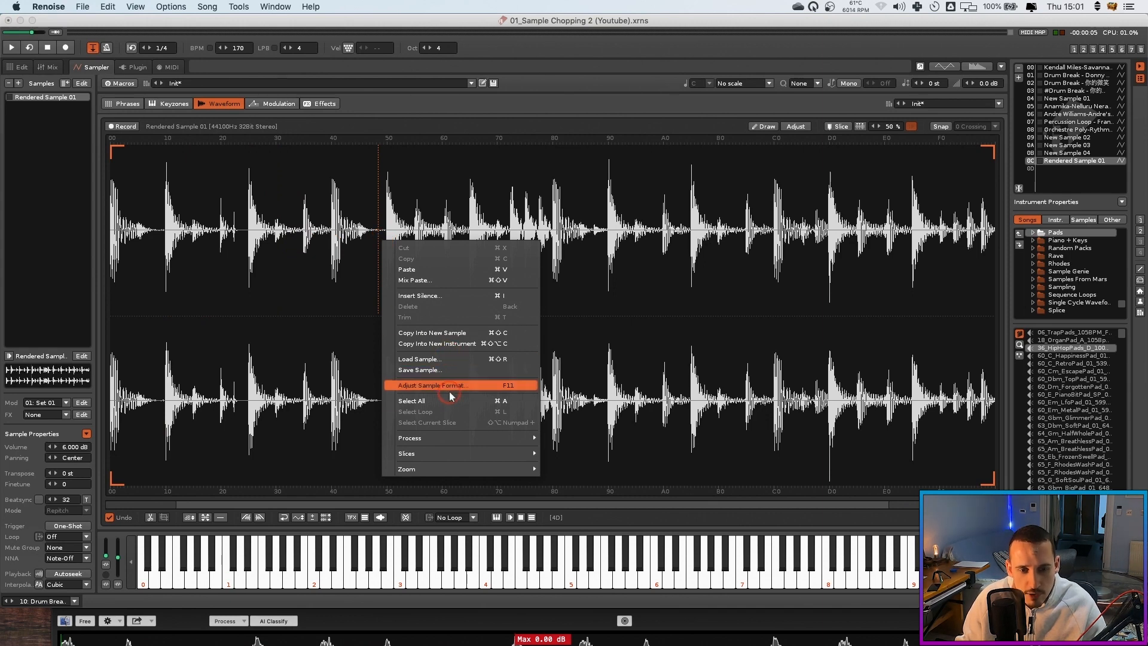
{"action": "mouse_move", "coordinate": [441, 454]}
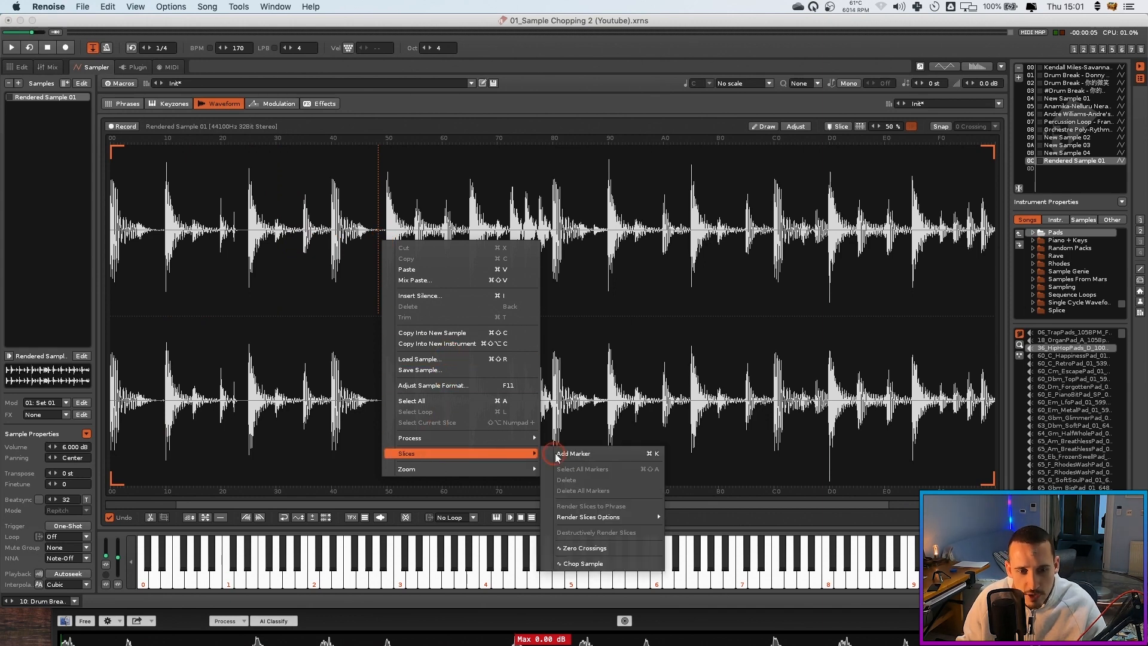
{"action": "left_click", "coordinate": [596, 563]}
{"action": "left_click", "coordinate": [577, 235]}
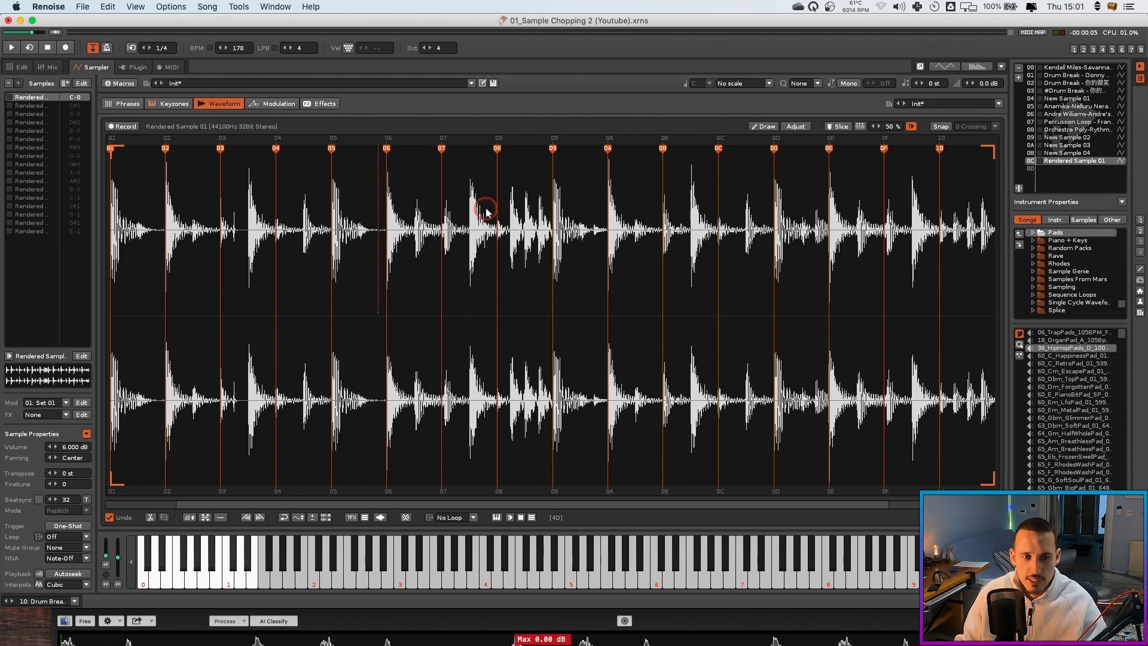
Nudge slice markers 04 and 03 and the neighbouring earlier marker onto the starts of their drum hits
{"action": "scroll", "coordinate": [488, 211], "scroll_direction": "up", "scroll_amount": 10}
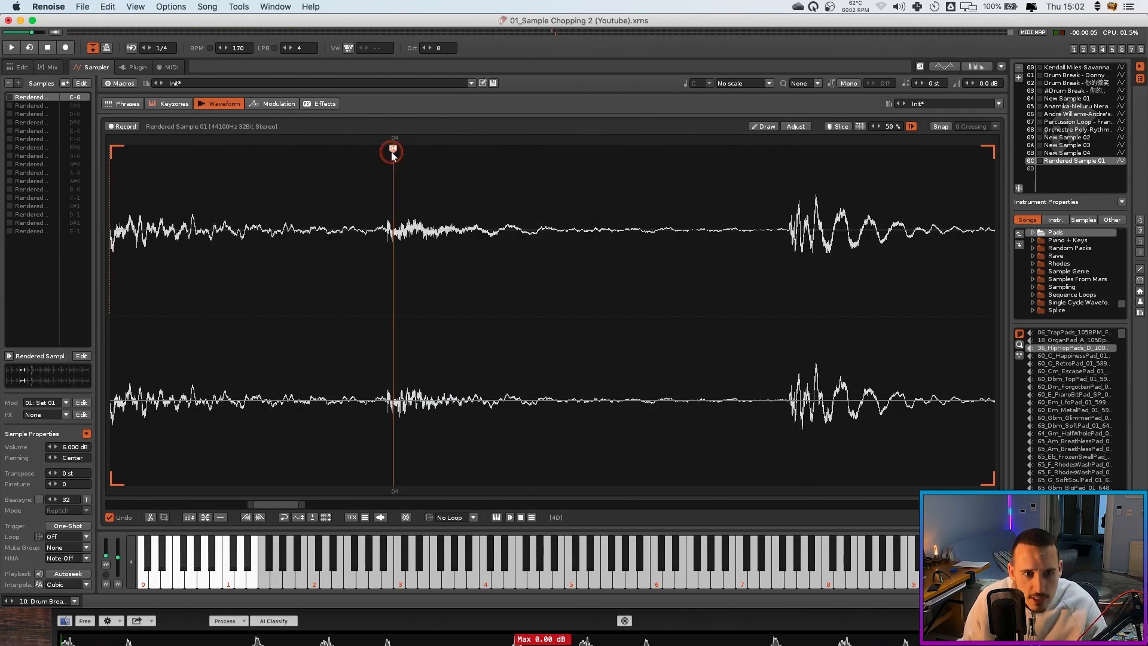
{"action": "left_click_drag", "start_coordinate": [393, 149], "coordinate": [386, 152]}
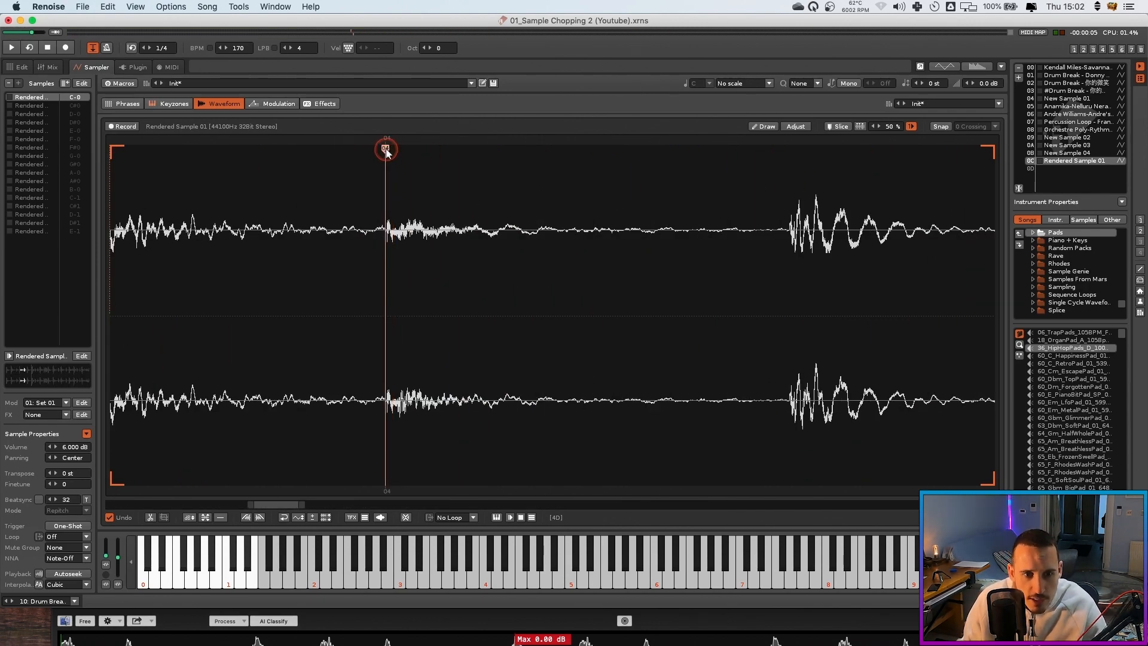
{"action": "scroll", "coordinate": [360, 179], "scroll_direction": "left", "scroll_amount": 10}
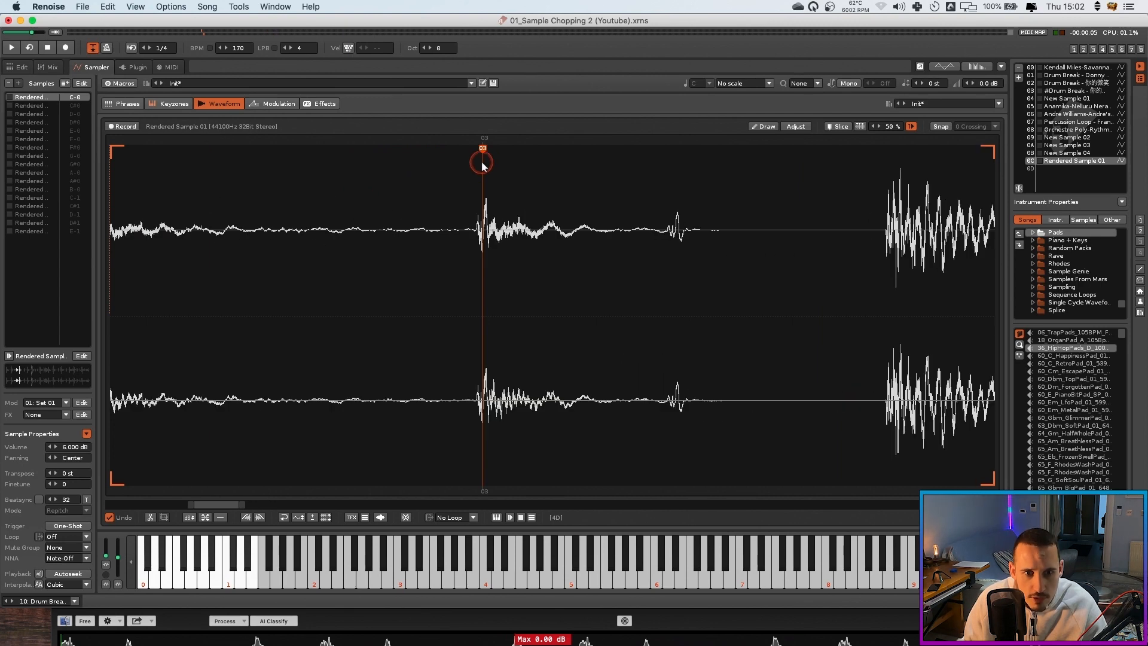
{"action": "left_click_drag", "start_coordinate": [483, 149], "coordinate": [477, 151]}
{"action": "scroll", "coordinate": [726, 213], "scroll_direction": "left", "scroll_amount": 5}
{"action": "scroll", "coordinate": [752, 220], "scroll_direction": "up", "scroll_amount": 4}
{"action": "scroll", "coordinate": [753, 222], "scroll_direction": "up", "scroll_amount": 3}
{"action": "left_click_drag", "start_coordinate": [320, 149], "coordinate": [324, 148]}
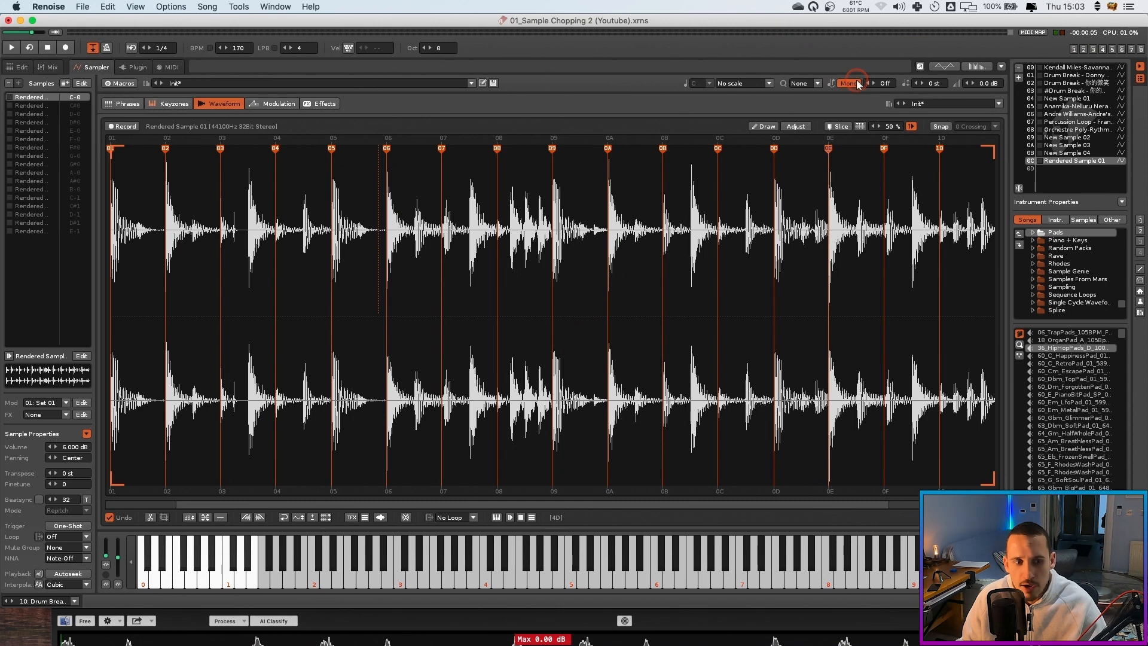
Play individual slices of the rendered drum sample at octave 0 to test the chops
{"action": "left_click", "coordinate": [911, 126]}
{"action": "key", "text": "s"}
{"action": "key", "text": "x"}
{"action": "key", "text": "x"}
{"action": "key", "text": "d"}
{"action": "key", "text": "x"}
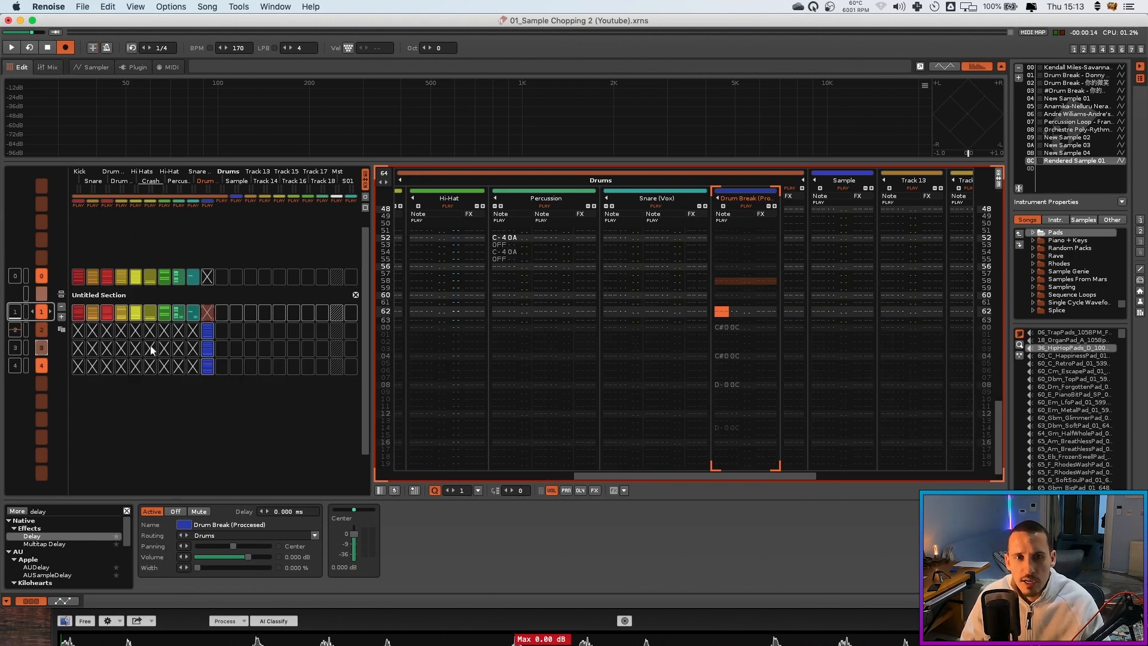
Select the Sample track and open the sliced Savannah sample in the sampler with edit mode off
{"action": "left_click", "coordinate": [220, 276]}
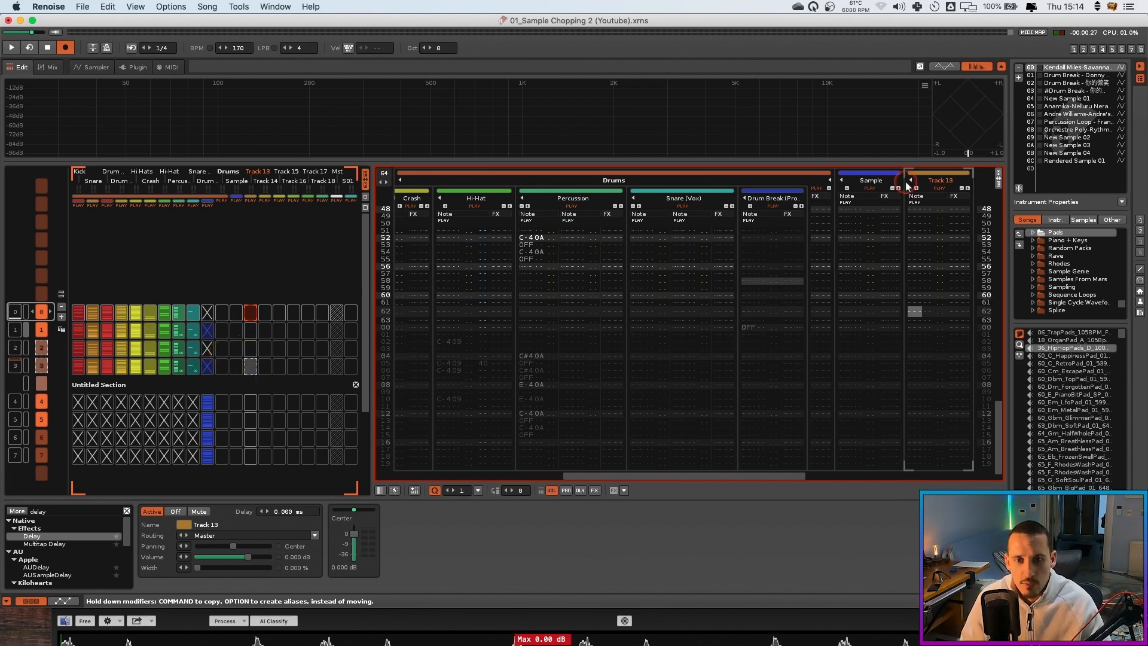
{"action": "left_click_drag", "start_coordinate": [901, 184], "coordinate": [730, 222]}
{"action": "left_click", "coordinate": [238, 316]}
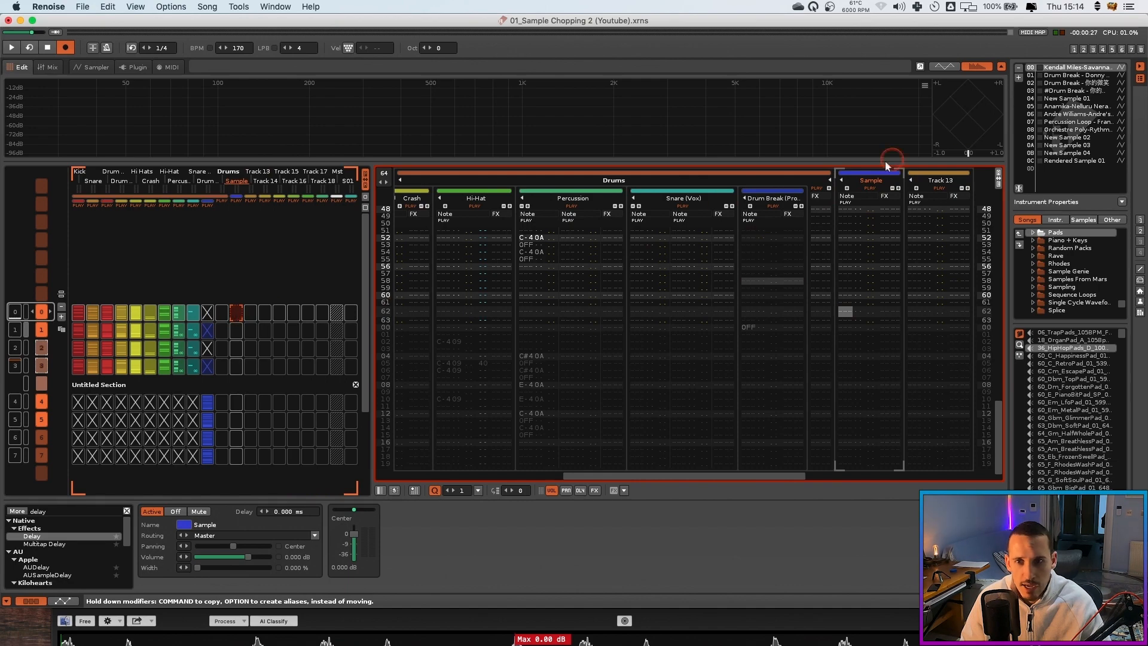
{"action": "left_click", "coordinate": [92, 67]}
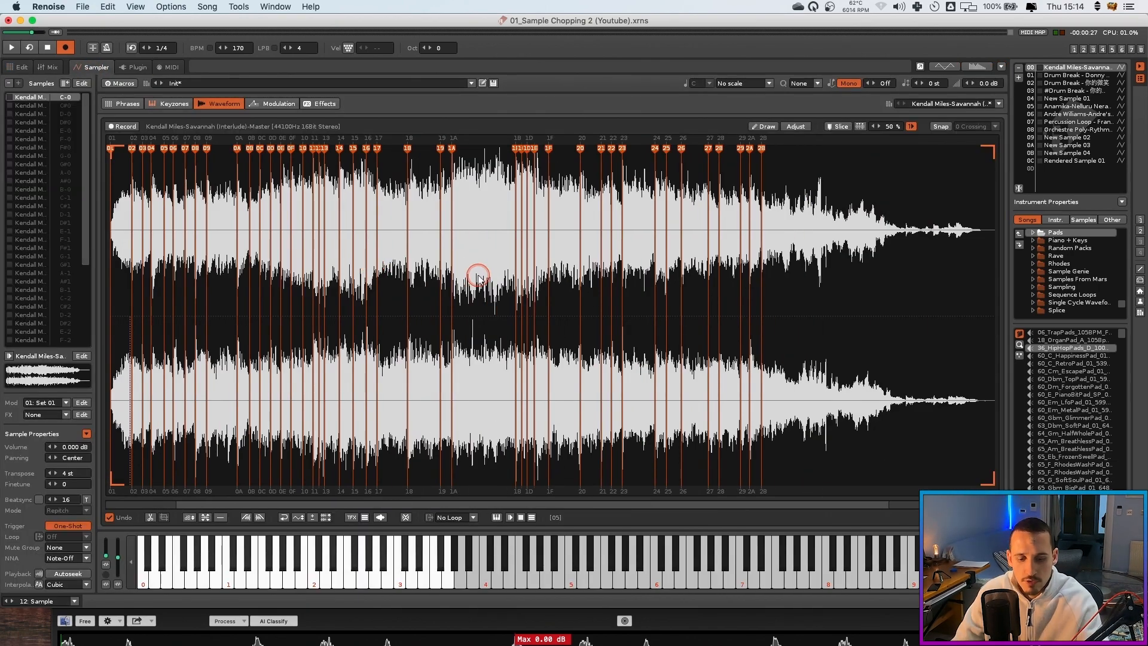
{"action": "key", "text": "F2"}
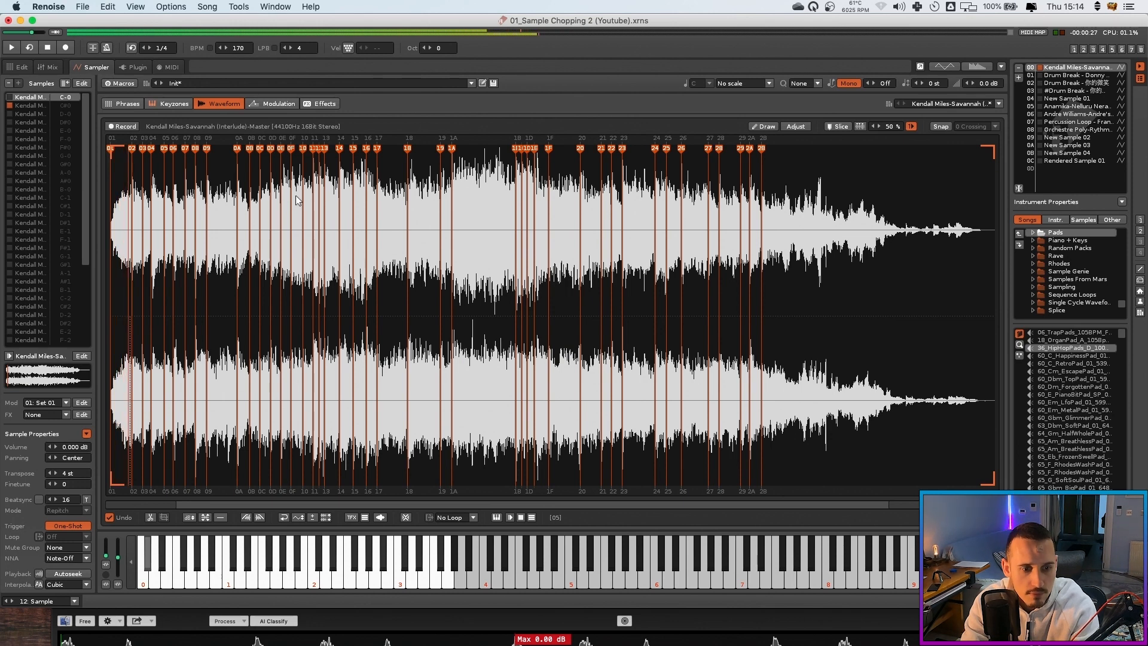
Audition the Savannah sample's slices in different orders to look for a melodic phrase
{"action": "key", "text": "s"}
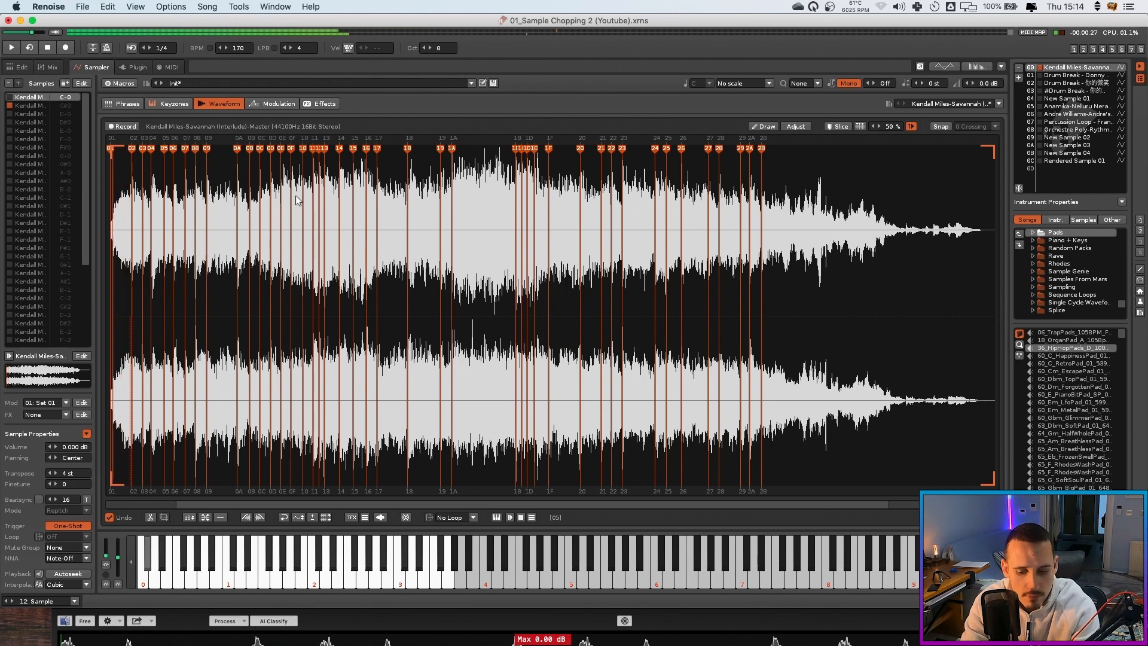
{"action": "key", "text": "x"}
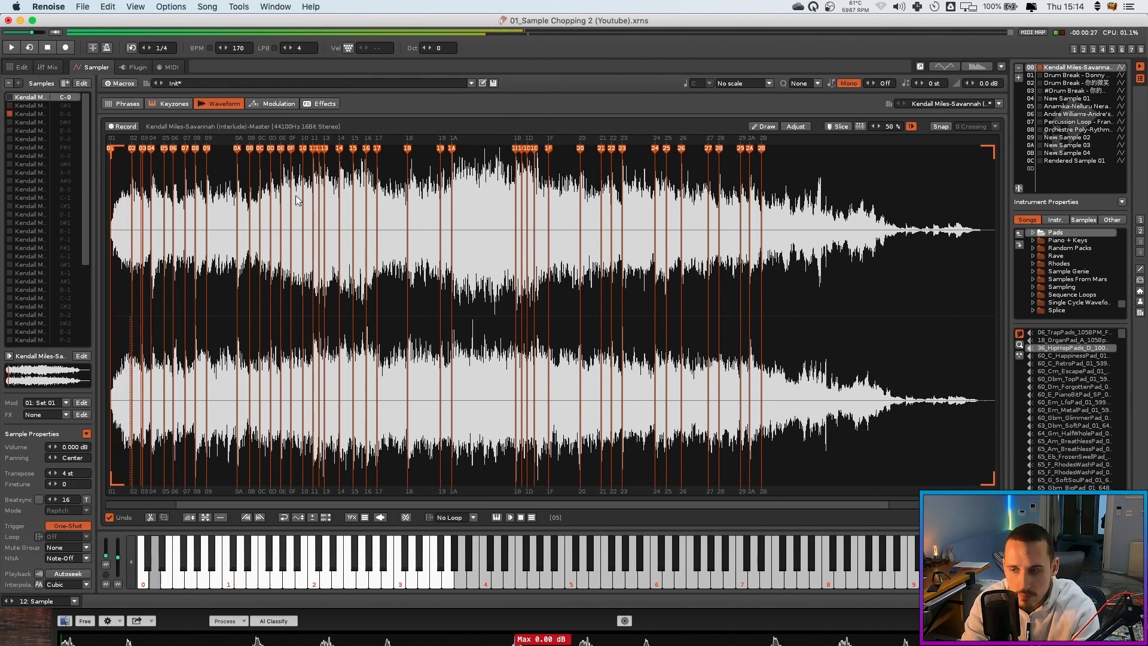
{"action": "key", "text": "n"}
{"action": "key", "text": "m"}
{"action": "key", "text": "comma"}
{"action": "key", "text": "m"}
{"action": "key", "text": "n"}
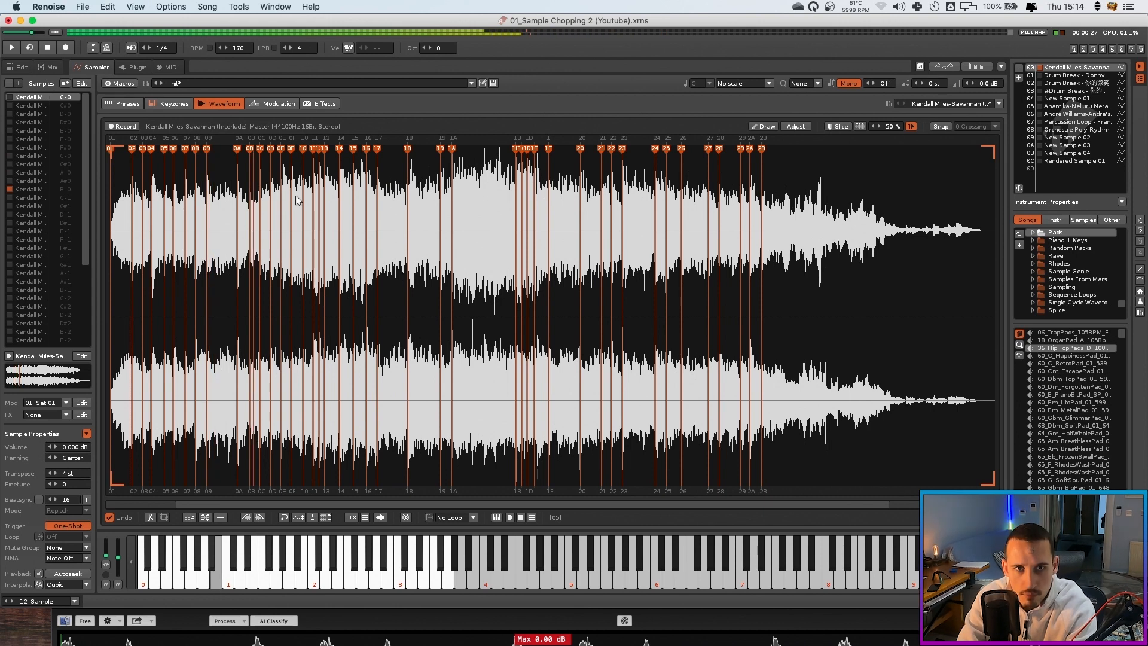
{"action": "key", "text": "h"}
{"action": "key", "text": "n"}
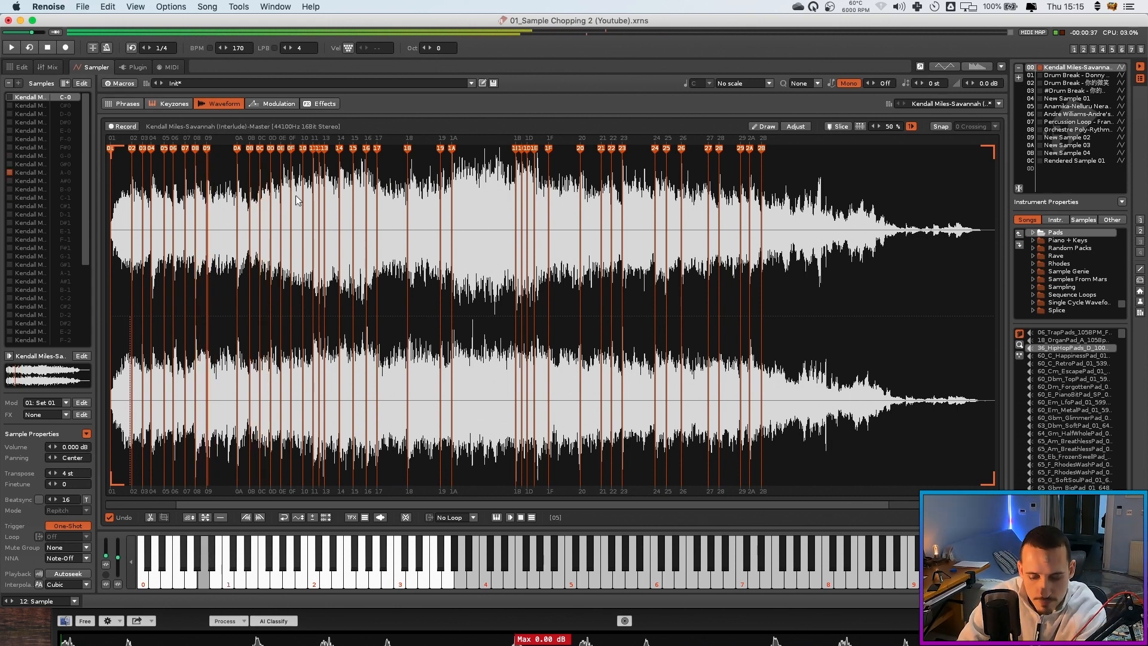
{"action": "key", "text": "q"}
{"action": "key", "text": "w"}
{"action": "key", "text": "2"}
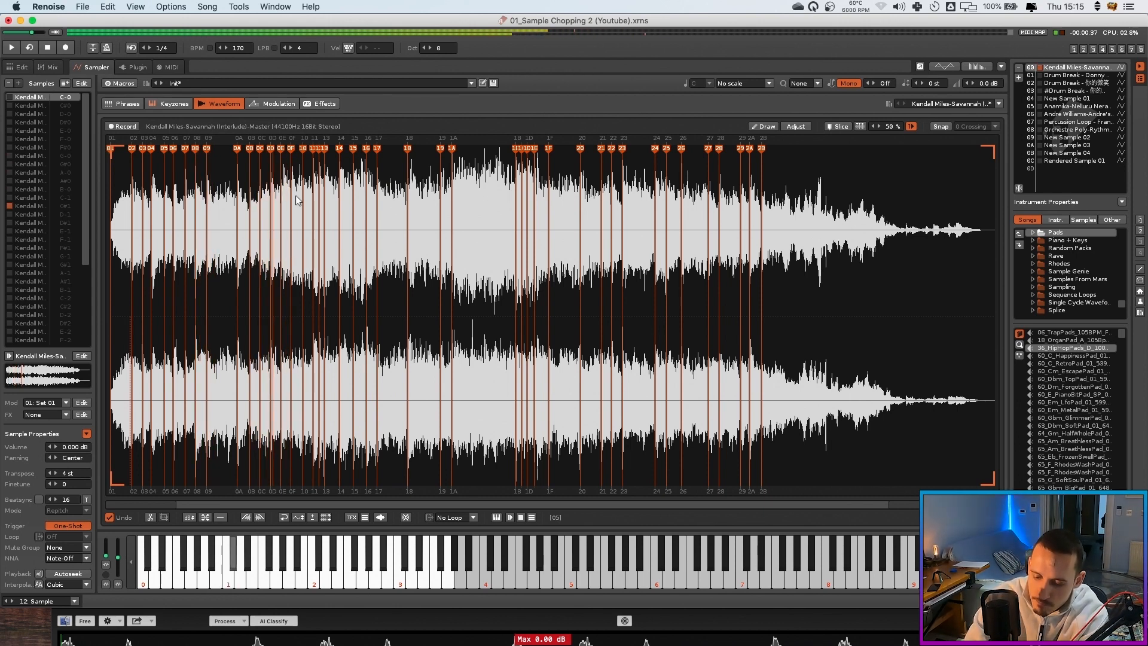
{"action": "key", "text": "e"}
{"action": "key", "text": "r"}
{"action": "key", "text": "6"}
{"action": "key", "text": "7"}
{"action": "key", "text": "u"}
{"action": "key", "text": "i"}
{"action": "key", "text": "y"}
{"action": "key", "text": "u"}
{"action": "key", "text": "i"}
{"action": "key", "text": "n"}
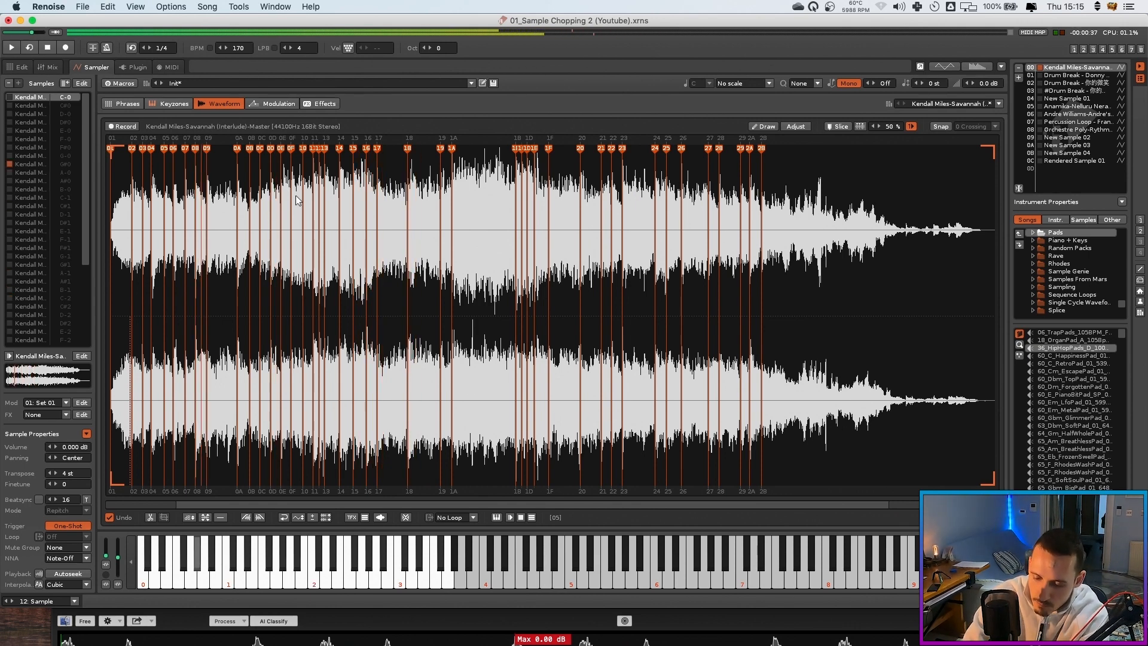
{"action": "key", "text": "q"}
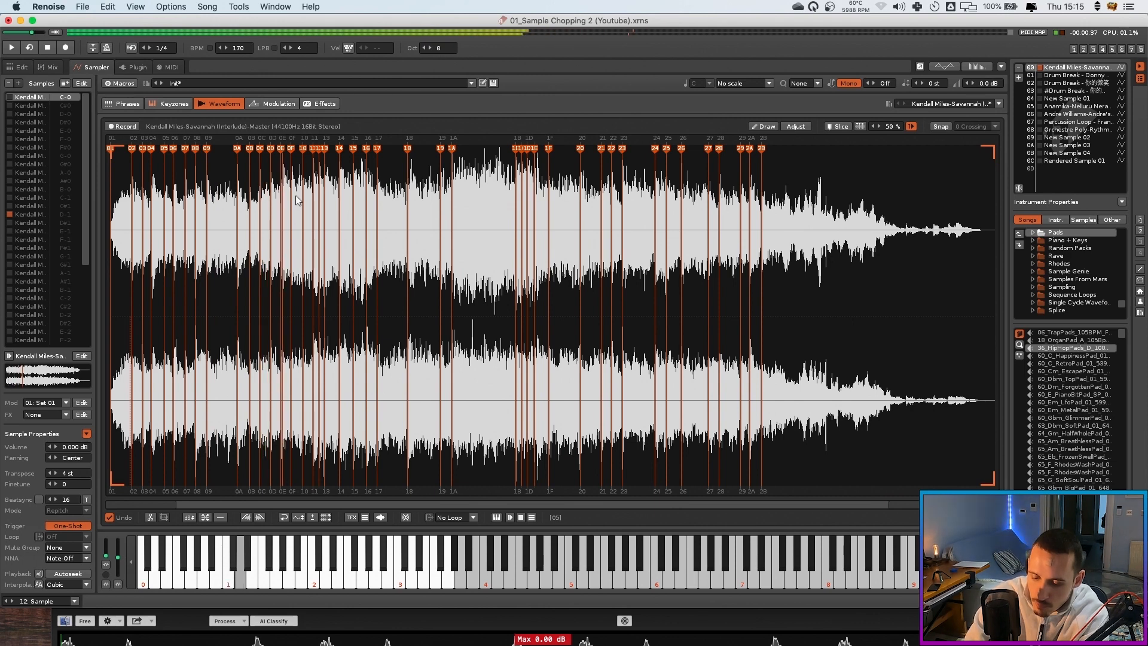
{"action": "key", "text": "n"}
{"action": "key", "text": "q"}
{"action": "key", "text": "w"}
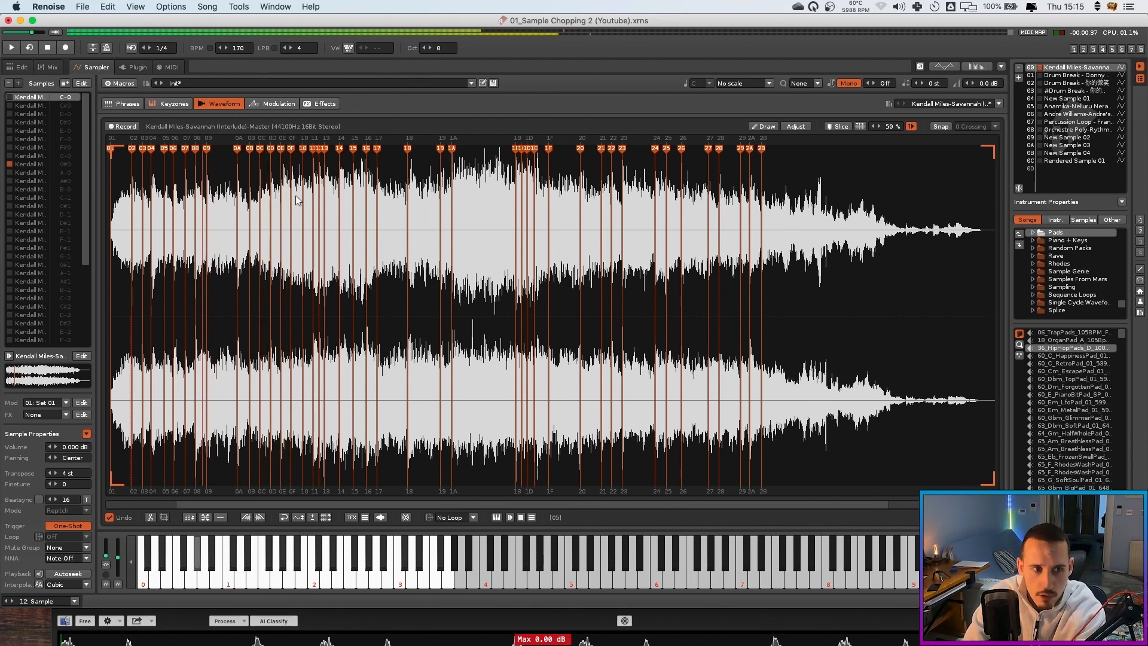
{"action": "key", "text": "q"}
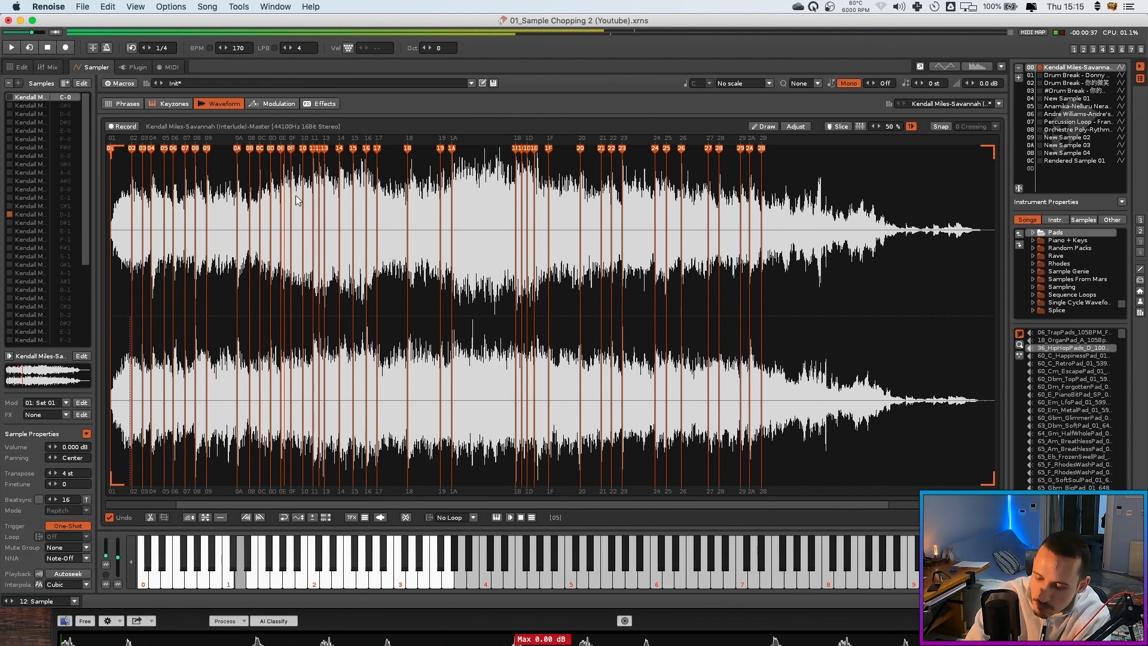
{"action": "key", "text": "6"}
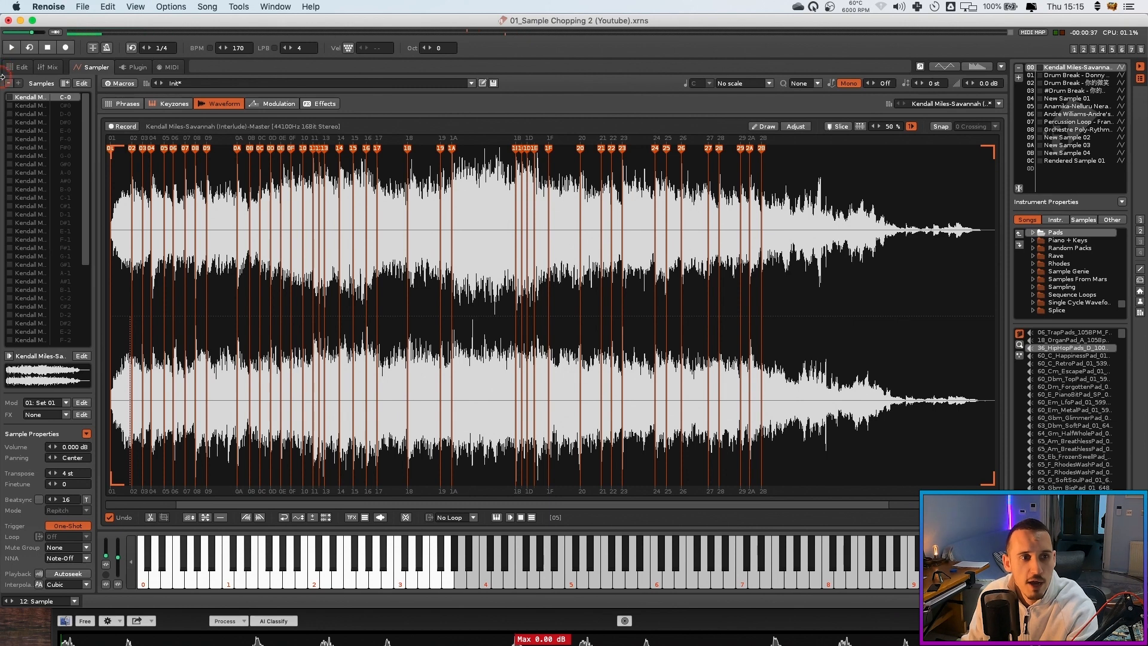
Return to the pattern editor and duplicate the first four patterns so the opening section spans eight patterns
{"action": "left_click", "coordinate": [18, 67]}
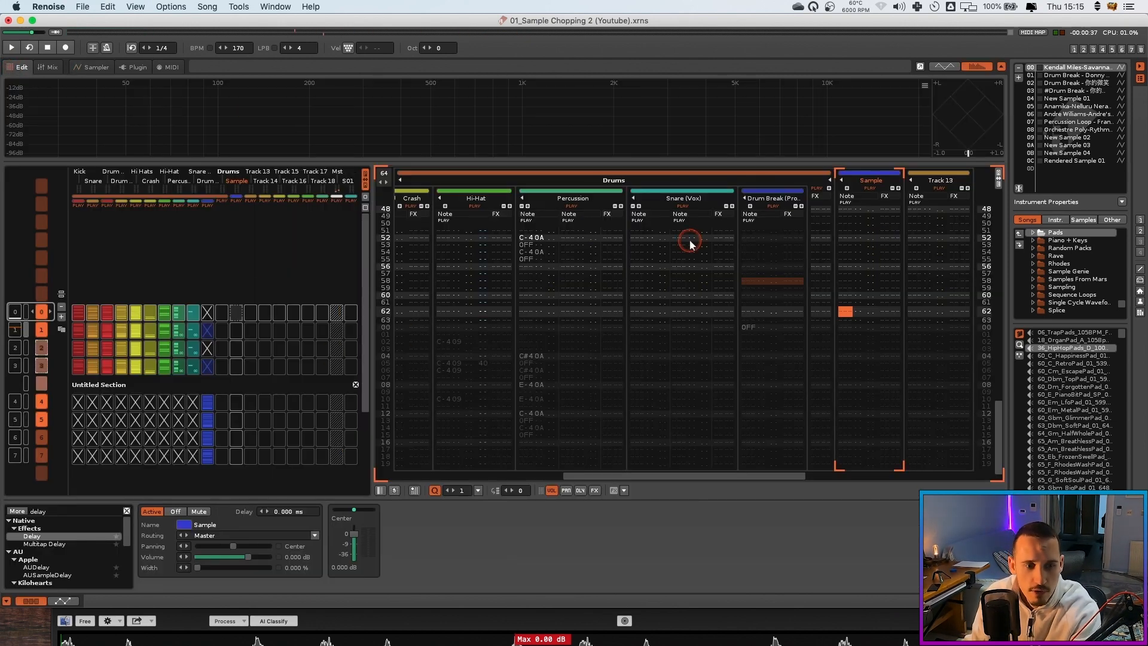
{"action": "left_click", "coordinate": [837, 321]}
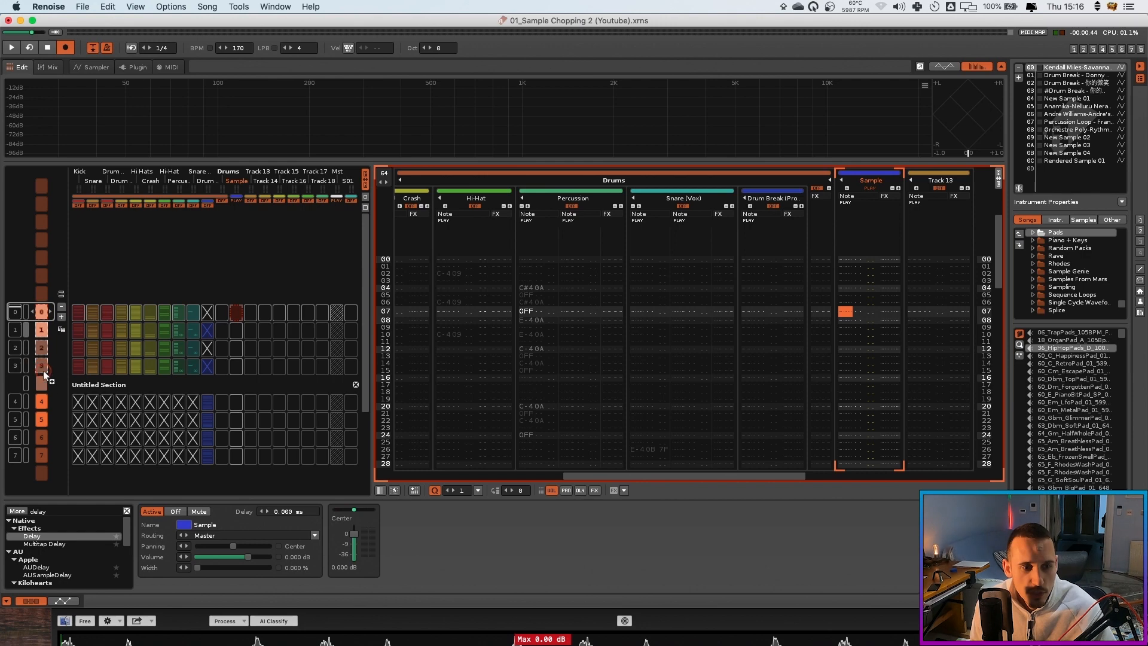
{"action": "left_click_drag", "start_coordinate": [41, 369], "coordinate": [46, 386]}
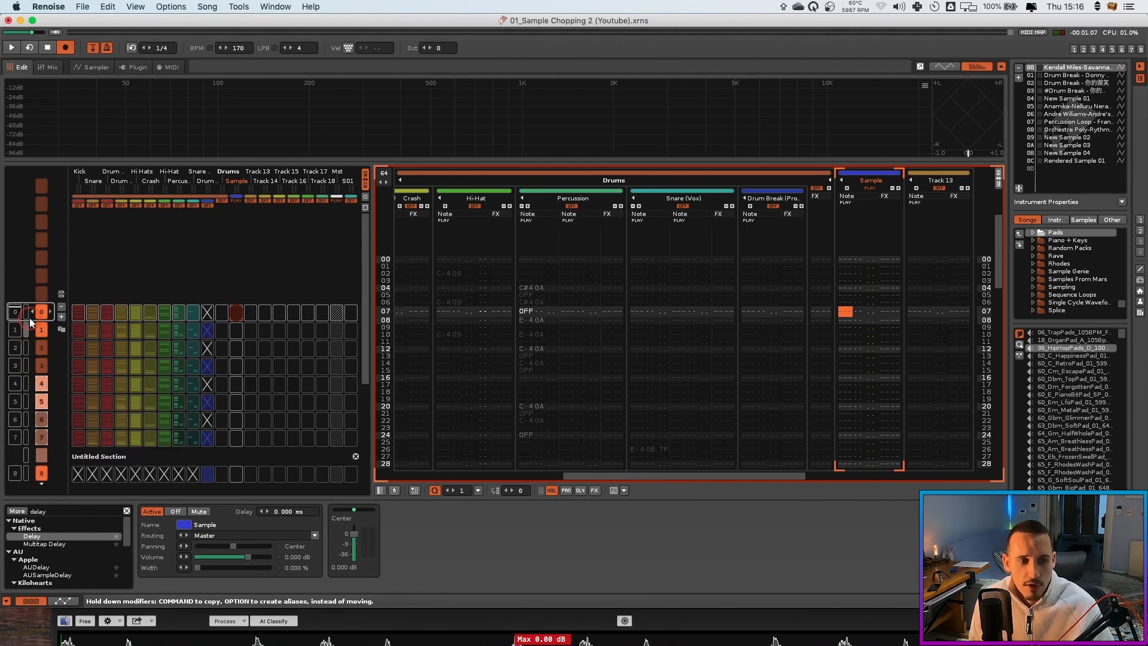
{"action": "left_click", "coordinate": [207, 401]}
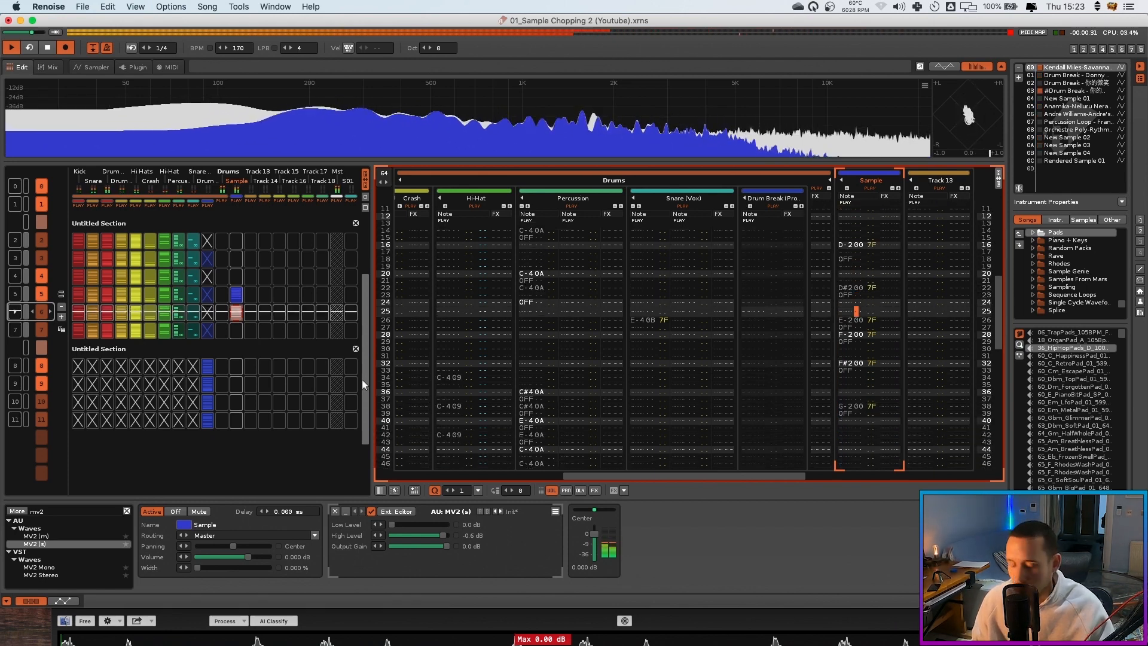
Move the two later Sample track blocks up to patterns 2 and 3 and start a new section at pattern 4
{"action": "mouse_move", "coordinate": [363, 384]}
{"action": "left_mouse_down"}
{"action": "mouse_move", "coordinate": [327, 352]}
{"action": "mouse_move", "coordinate": [114, 283]}
{"action": "left_mouse_up"}
{"action": "key", "text": "space"}
{"action": "scroll", "coordinate": [123, 296], "scroll_direction": "up", "scroll_amount": 3}
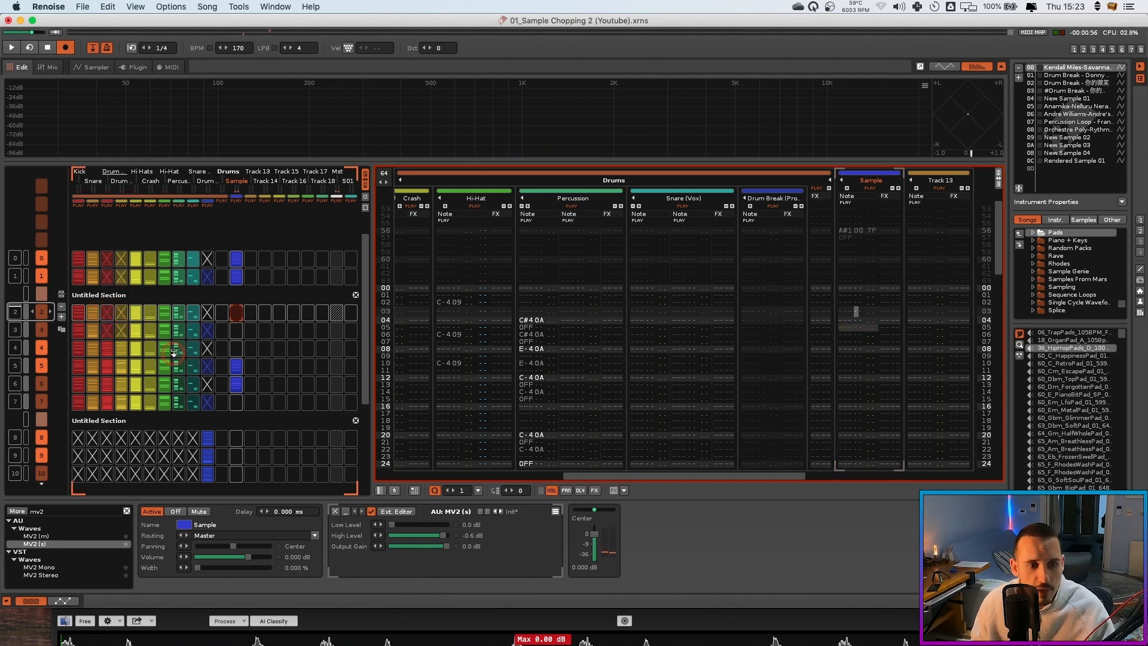
{"action": "left_click_drag", "start_coordinate": [235, 372], "coordinate": [238, 373]}
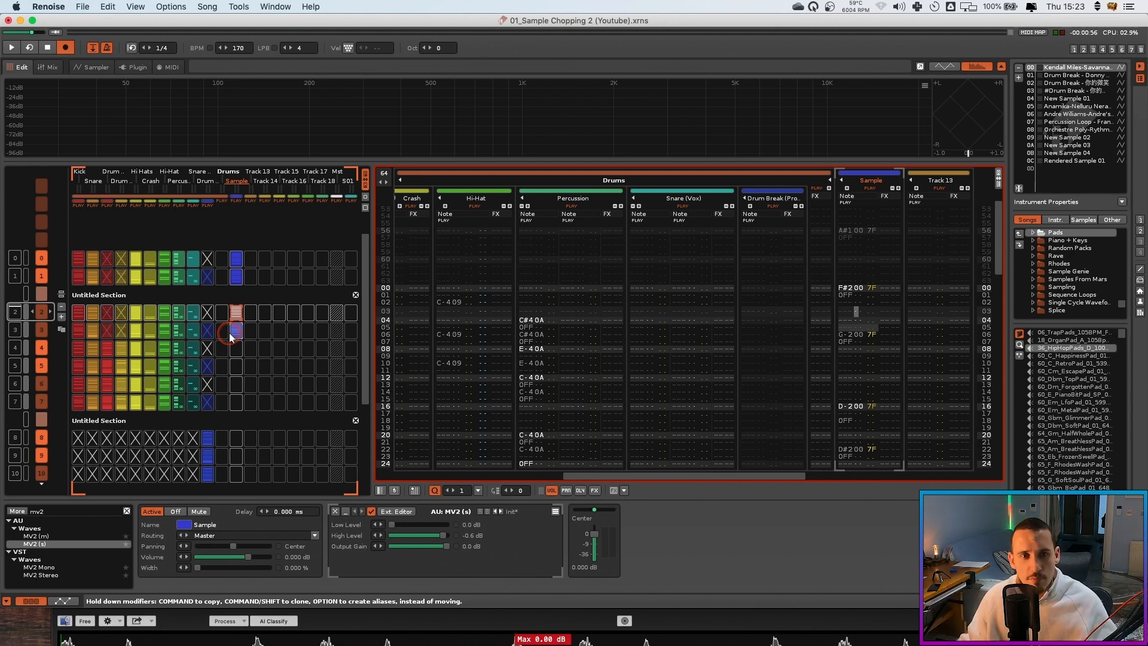
{"action": "left_click_drag", "start_coordinate": [147, 313], "coordinate": [92, 294]}
{"action": "scroll", "coordinate": [120, 305], "scroll_direction": "down", "scroll_amount": 2}
{"action": "left_click", "coordinate": [61, 293]}
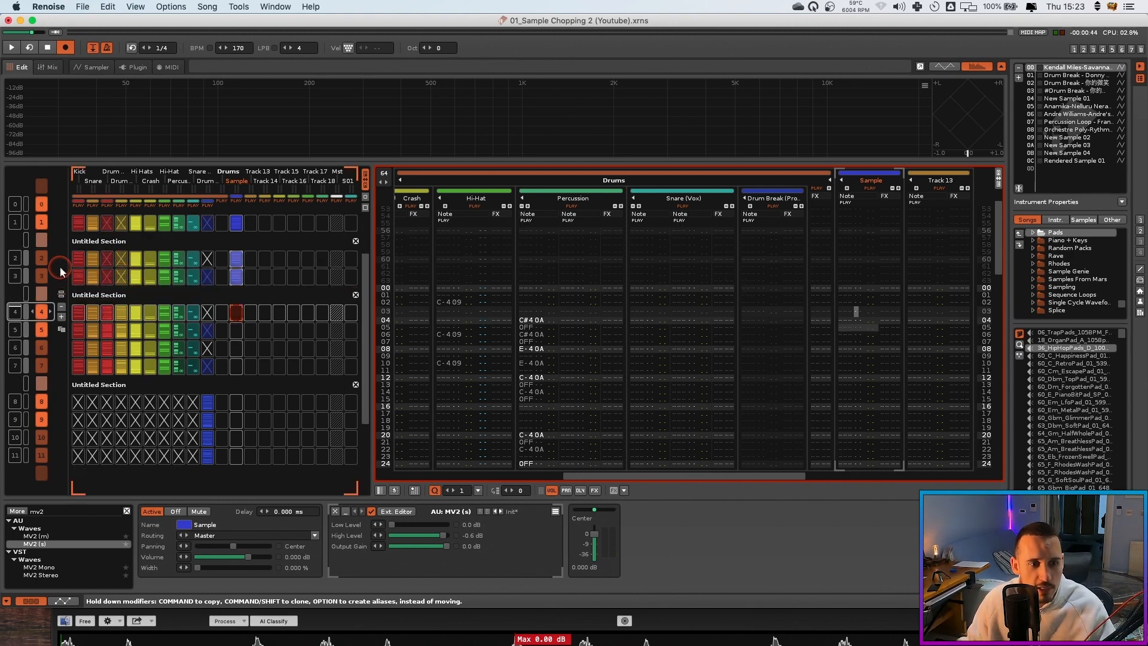
Record a new melodic phrase of Savannah slices on the Sample track across patterns 4 and 5
{"action": "key", "text": "space"}
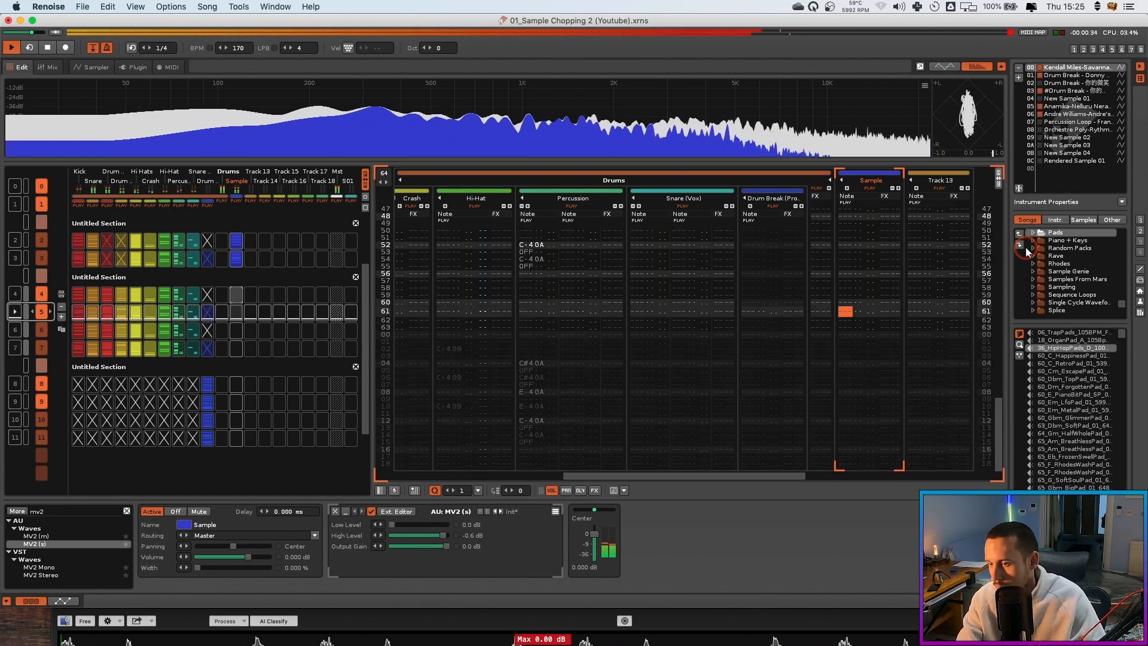
{"action": "left_click", "coordinate": [242, 312]}
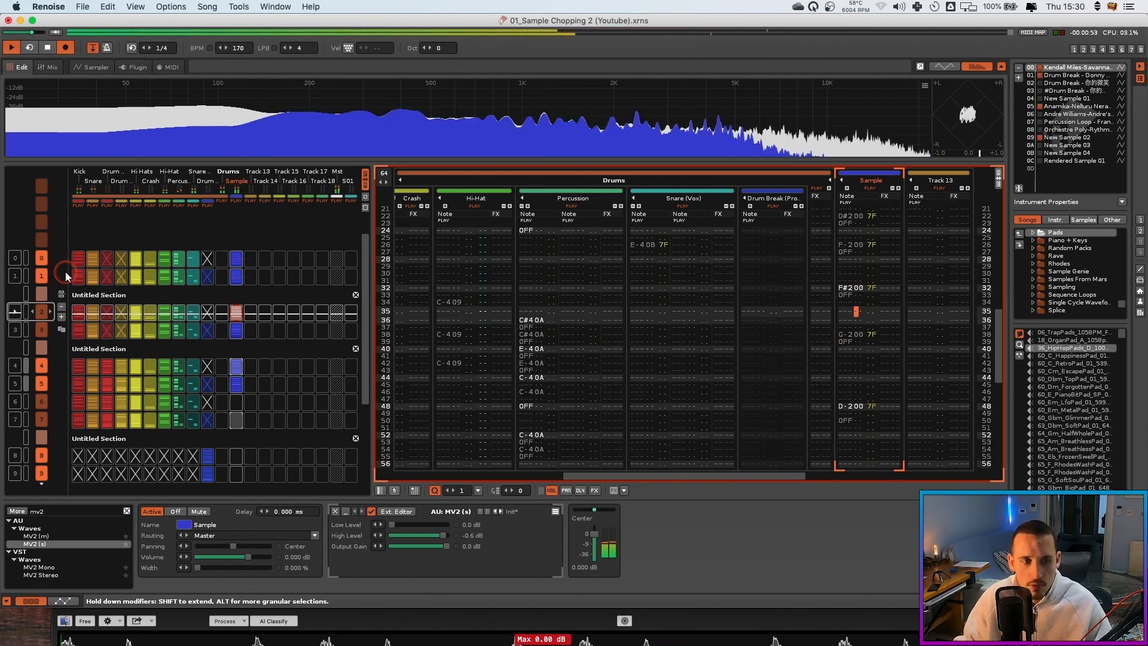
Mute the kick, snare, break, hi-hat, crash and percussion blocks of patterns 2 and 3 in the pattern matrix during playback
{"action": "left_click", "coordinate": [93, 329]}
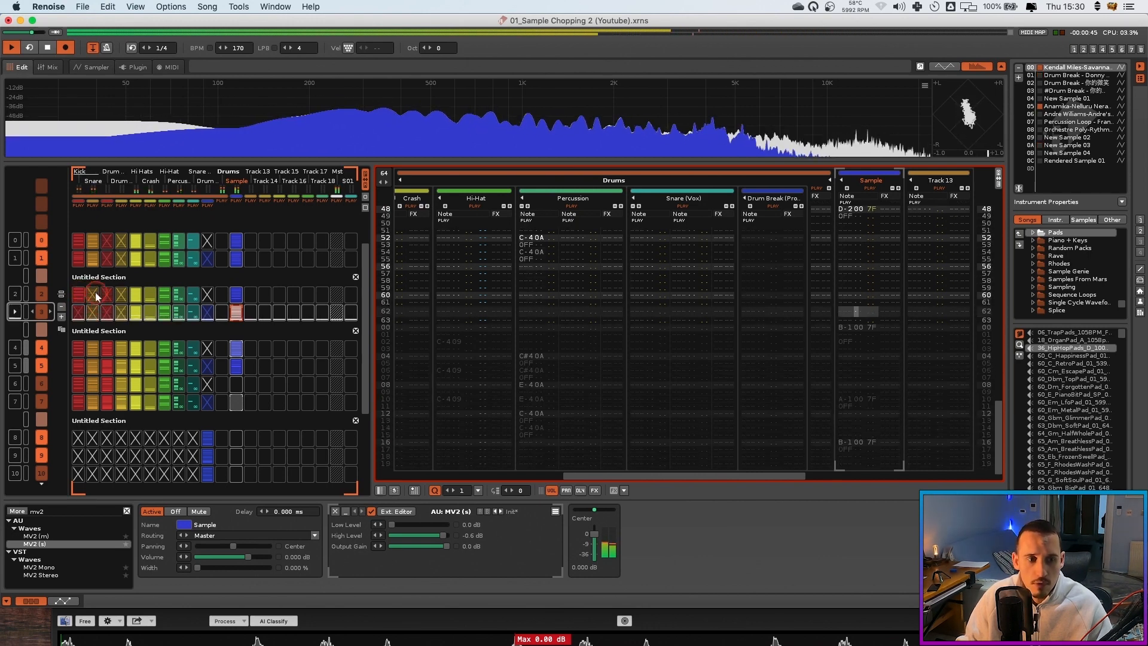
{"action": "double_click", "coordinate": [103, 294]}
{"action": "middle_click", "coordinate": [79, 258]}
{"action": "middle_click", "coordinate": [93, 259]}
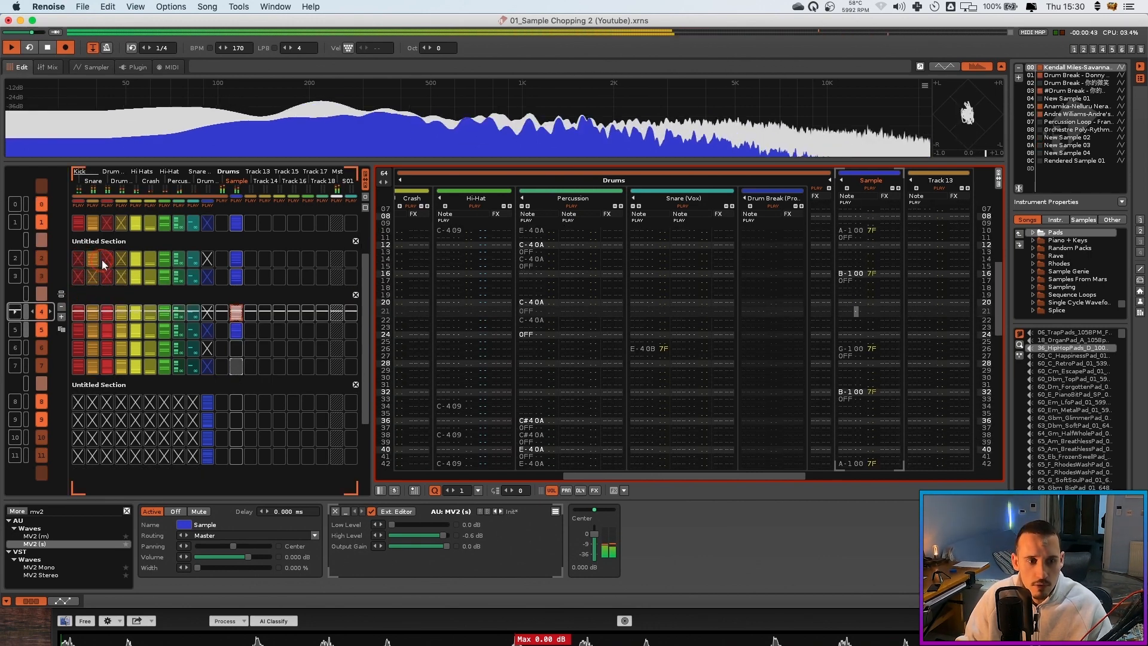
{"action": "key", "text": "space"}
{"action": "key", "text": "super+Up"}
{"action": "key", "text": "super+Up"}
{"action": "key", "text": "space"}
{"action": "middle_click", "coordinate": [136, 313]}
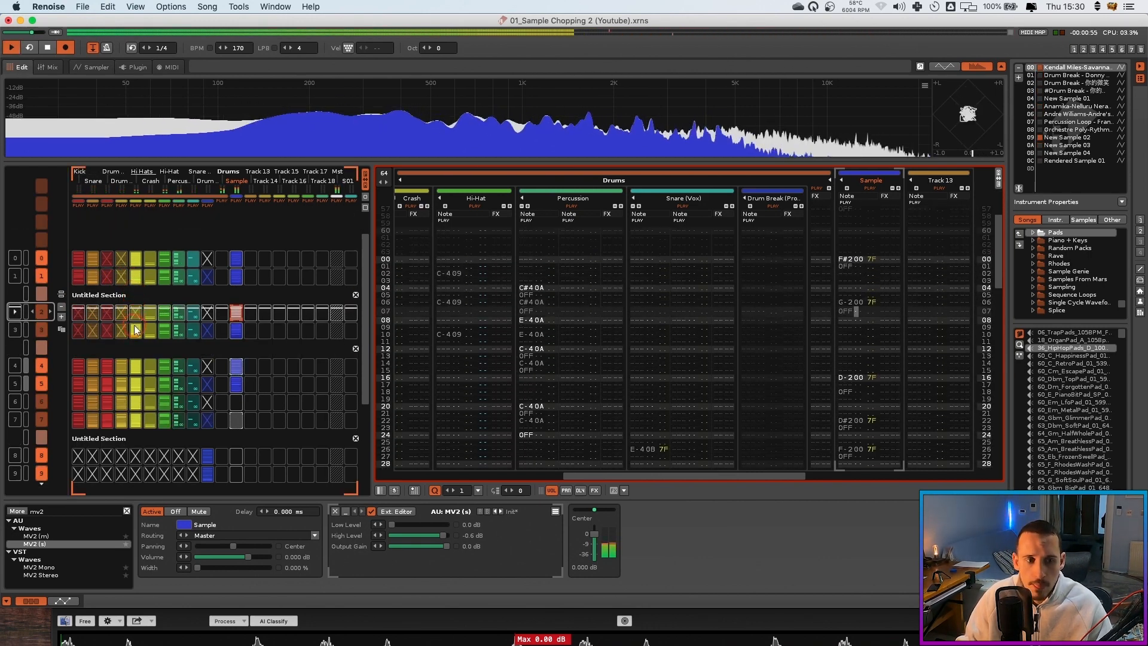
{"action": "middle_click", "coordinate": [164, 313]}
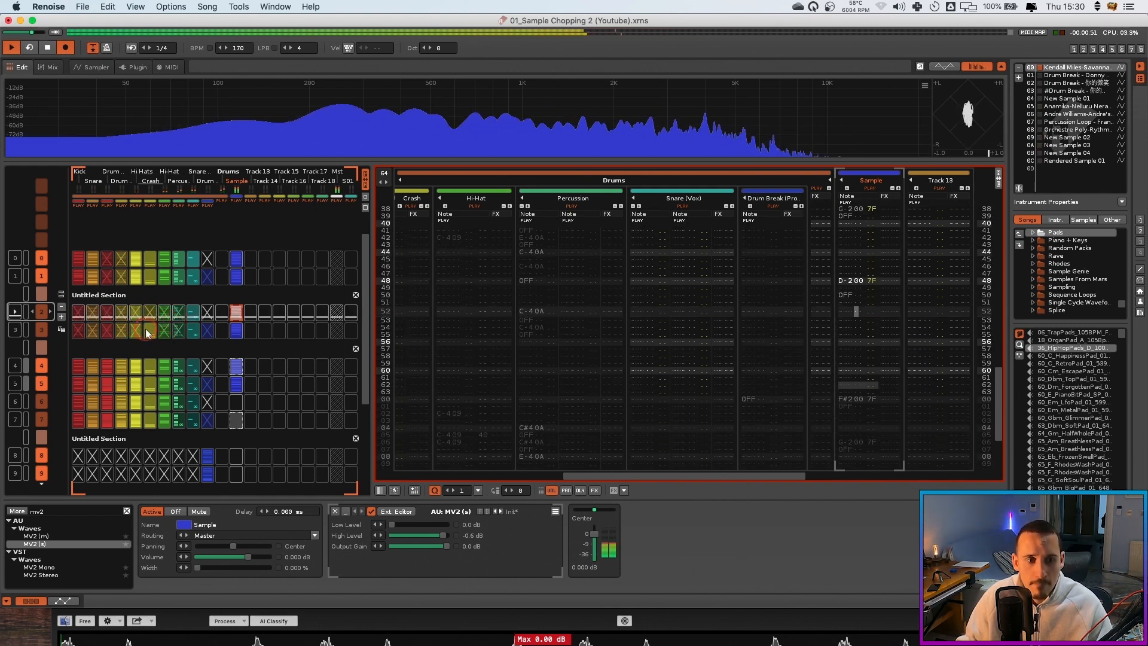
{"action": "middle_click", "coordinate": [192, 312]}
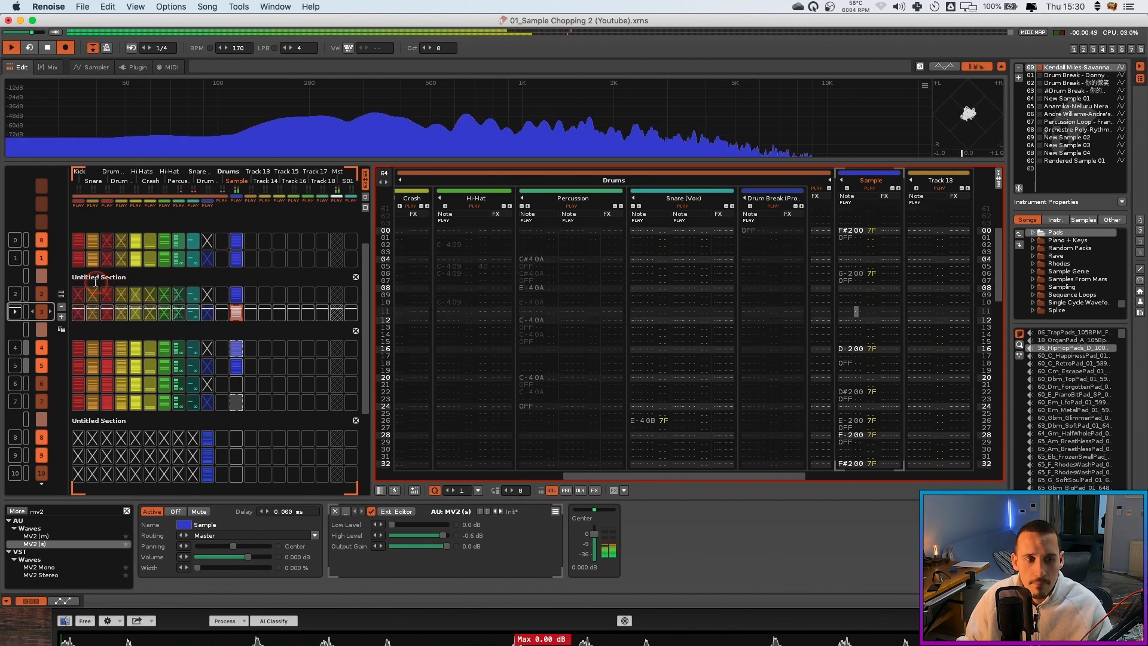
Play the opening patterns with pattern 4 scheduled next to check the transition into it
{"action": "key", "text": "space"}
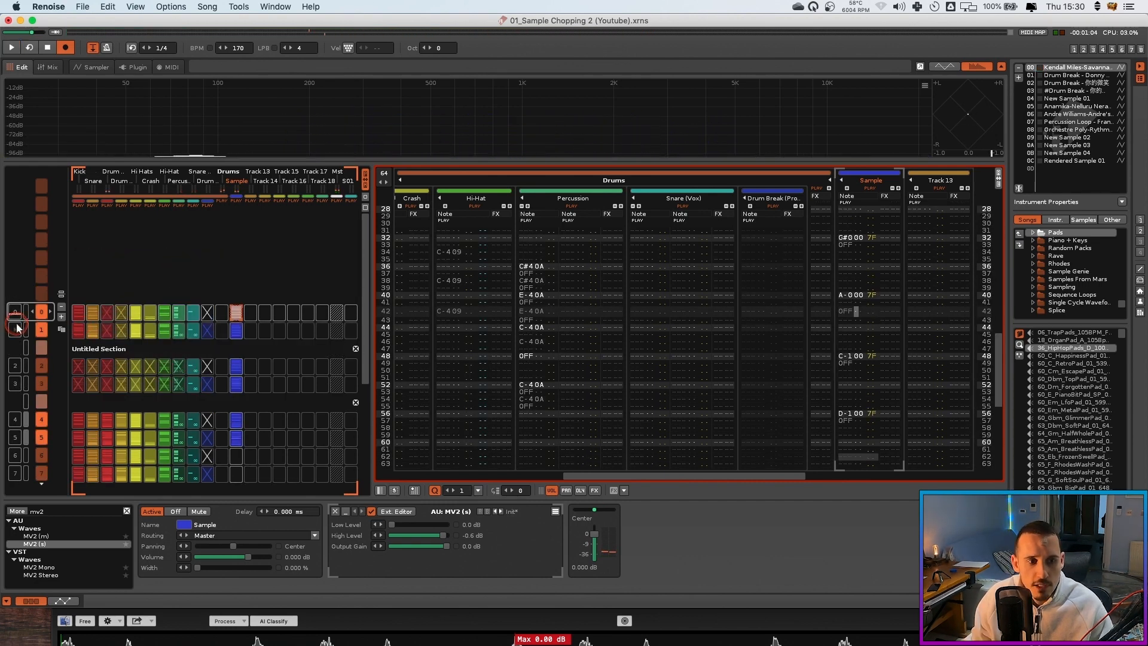
{"action": "scroll", "coordinate": [17, 325], "scroll_direction": "down", "scroll_amount": 2}
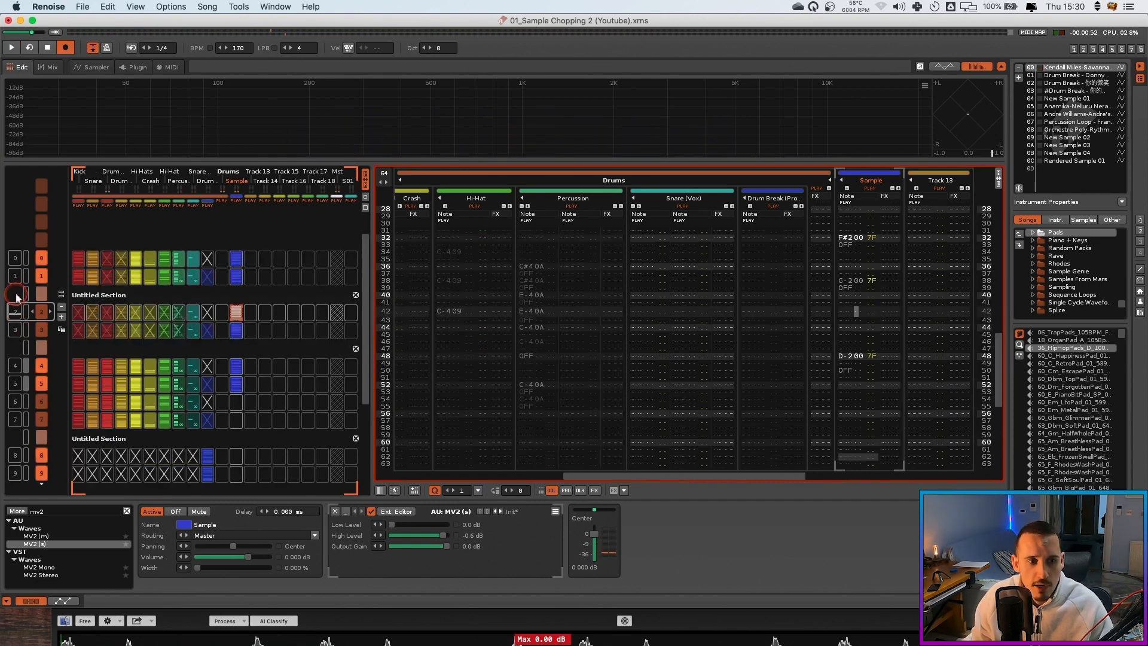
{"action": "scroll", "coordinate": [16, 295], "scroll_direction": "up", "scroll_amount": 1}
{"action": "left_click", "coordinate": [16, 311]}
{"action": "left_click", "coordinate": [15, 402]}
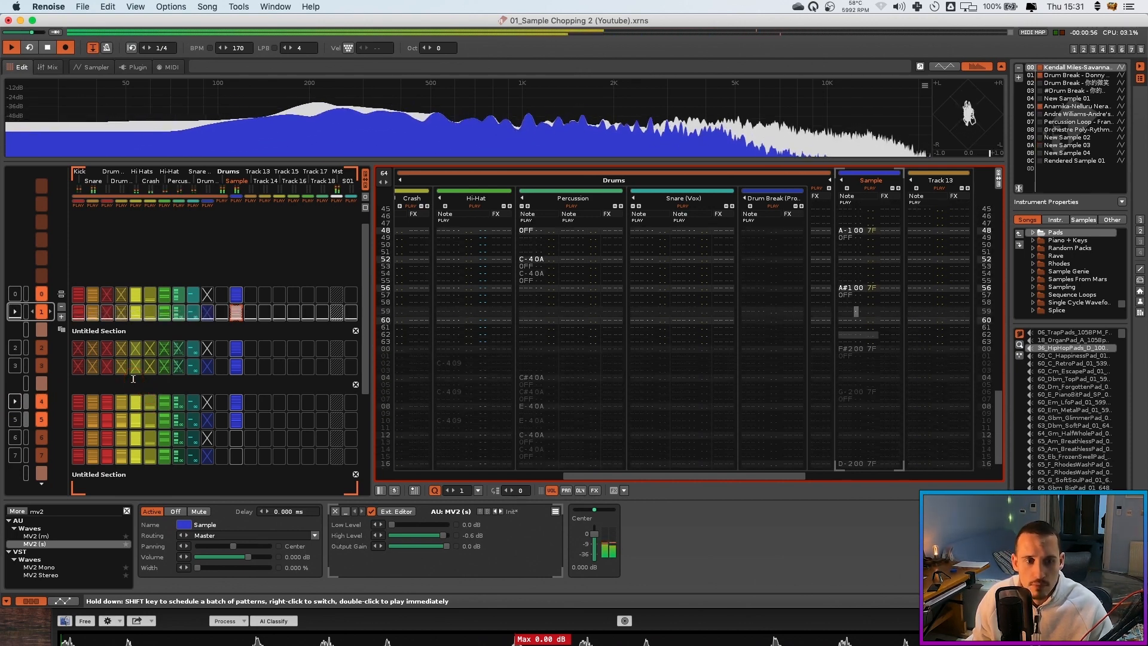
{"action": "key", "text": "space"}
Move the two drum-muted patterns to the start of the song as their own section named Intro
{"action": "scroll", "coordinate": [45, 296], "scroll_direction": "up", "scroll_amount": 2}
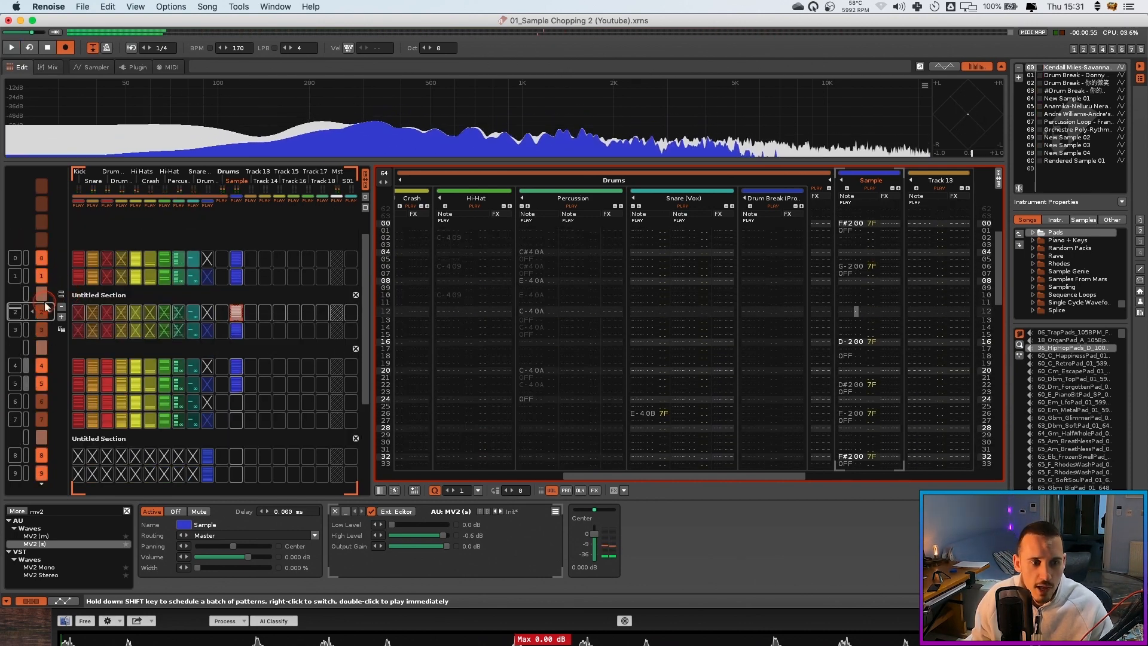
{"action": "left_click", "coordinate": [42, 295]}
{"action": "left_click_drag", "start_coordinate": [42, 294], "coordinate": [85, 249]}
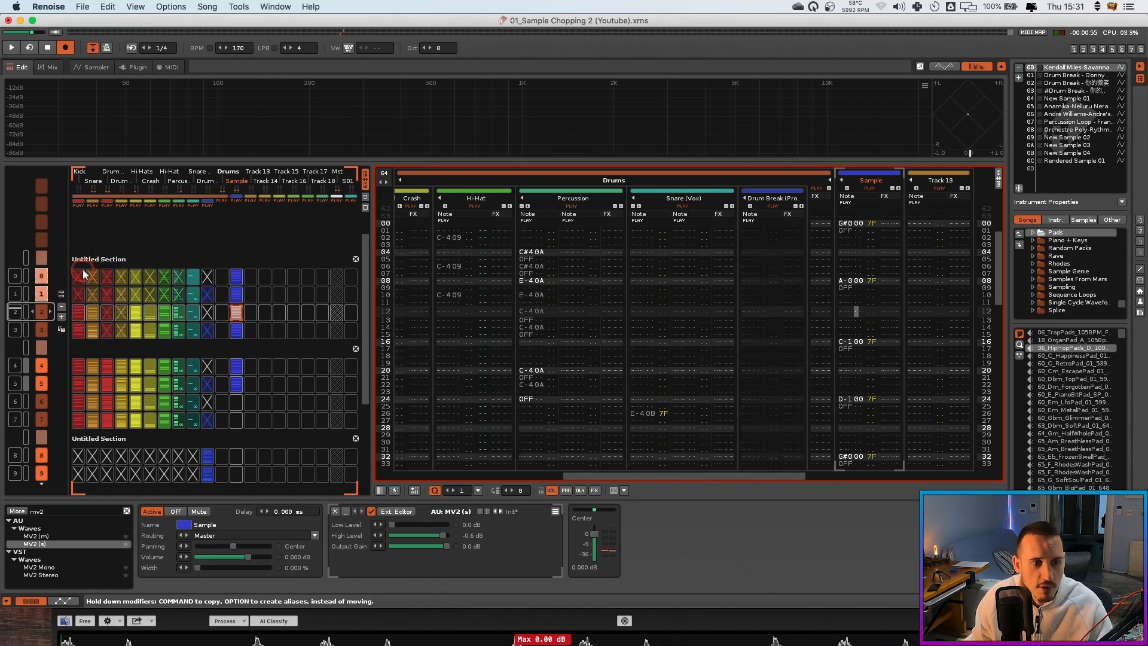
{"action": "left_click", "coordinate": [62, 293]}
{"action": "scroll", "coordinate": [46, 291], "scroll_direction": "up", "scroll_amount": 2}
{"action": "left_click", "coordinate": [46, 291]}
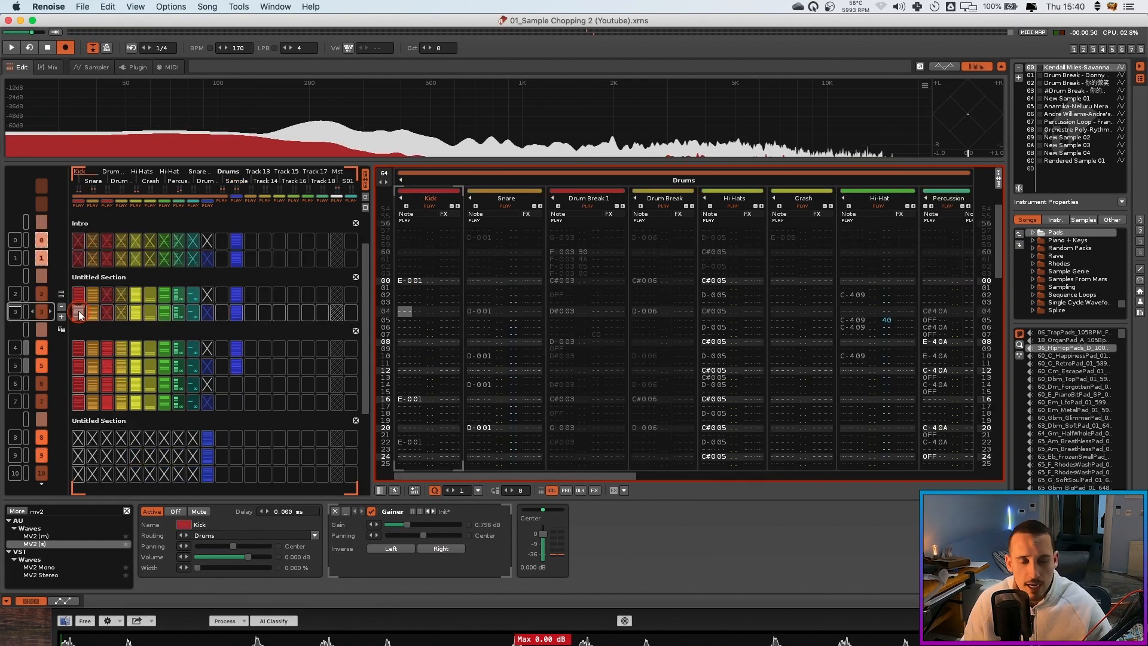
Mute more of pattern 3's drum blocks and play the drop from pattern 3 into pattern 4
{"action": "left_click", "coordinate": [90, 316]}
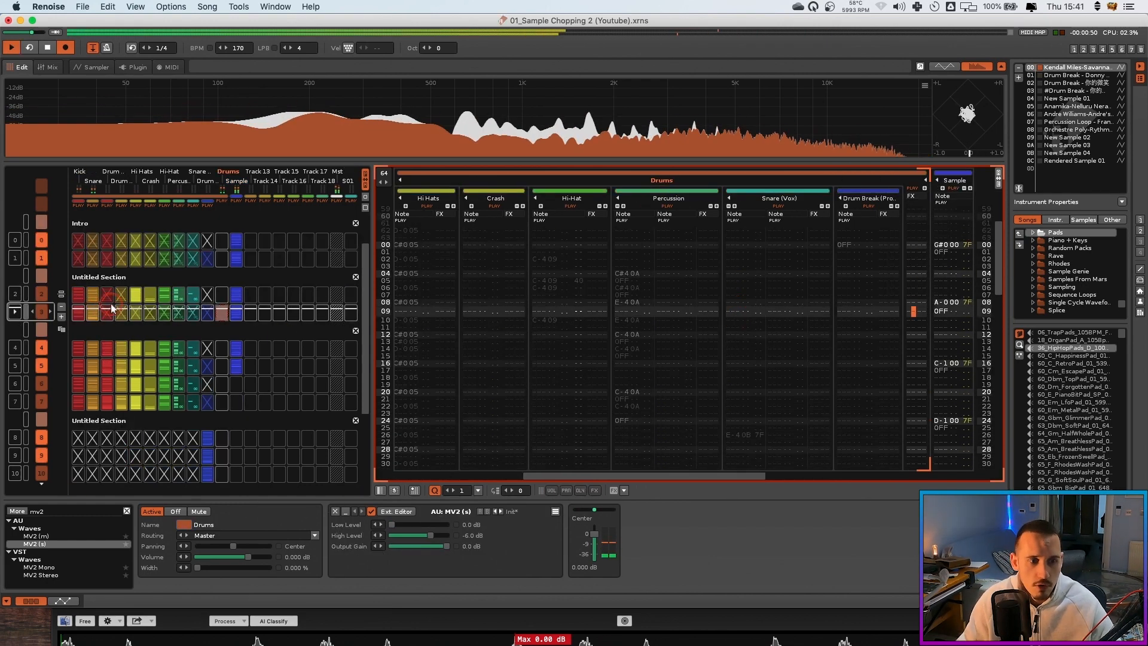
{"action": "left_click", "coordinate": [27, 312]}
{"action": "left_click", "coordinate": [163, 310]}
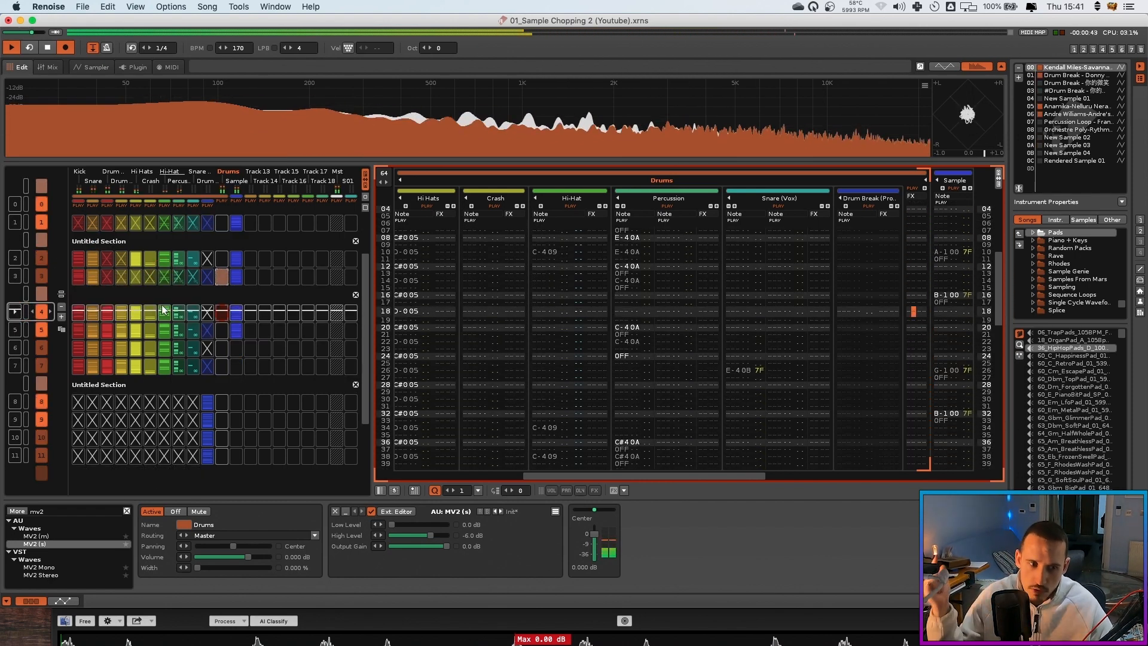
{"action": "left_click", "coordinate": [170, 318]}
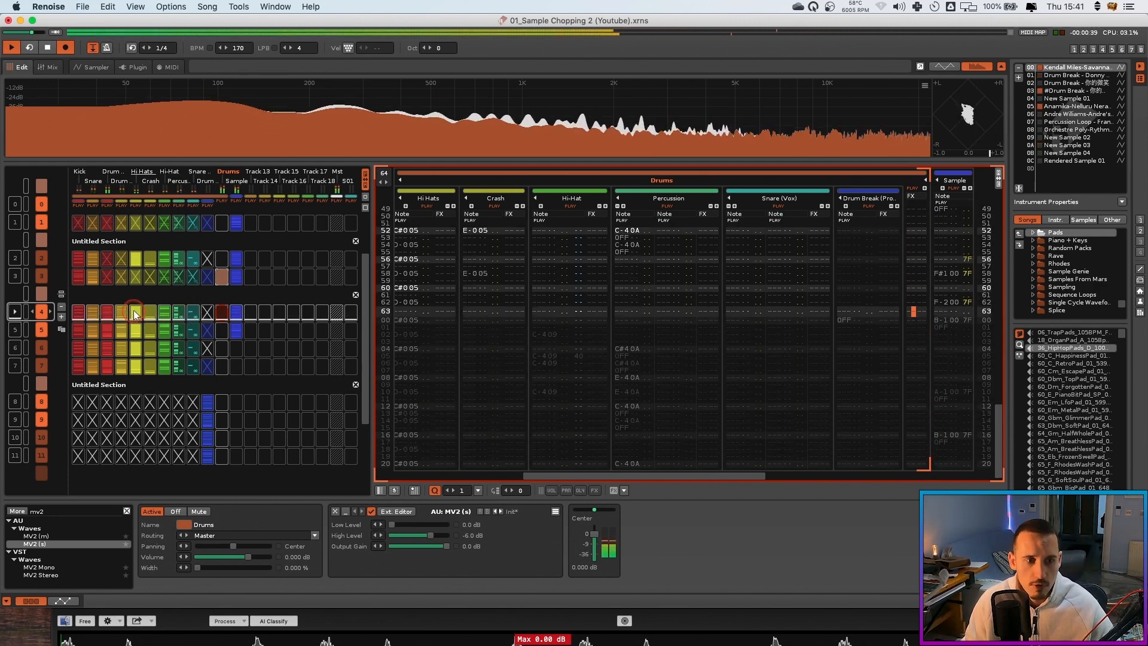
Enter 0X00 stop effects in the Drums group's effect column near the end of pattern 5 and play the resulting drum cut
{"action": "left_click", "coordinate": [824, 316]}
{"action": "left_click", "coordinate": [821, 317]}
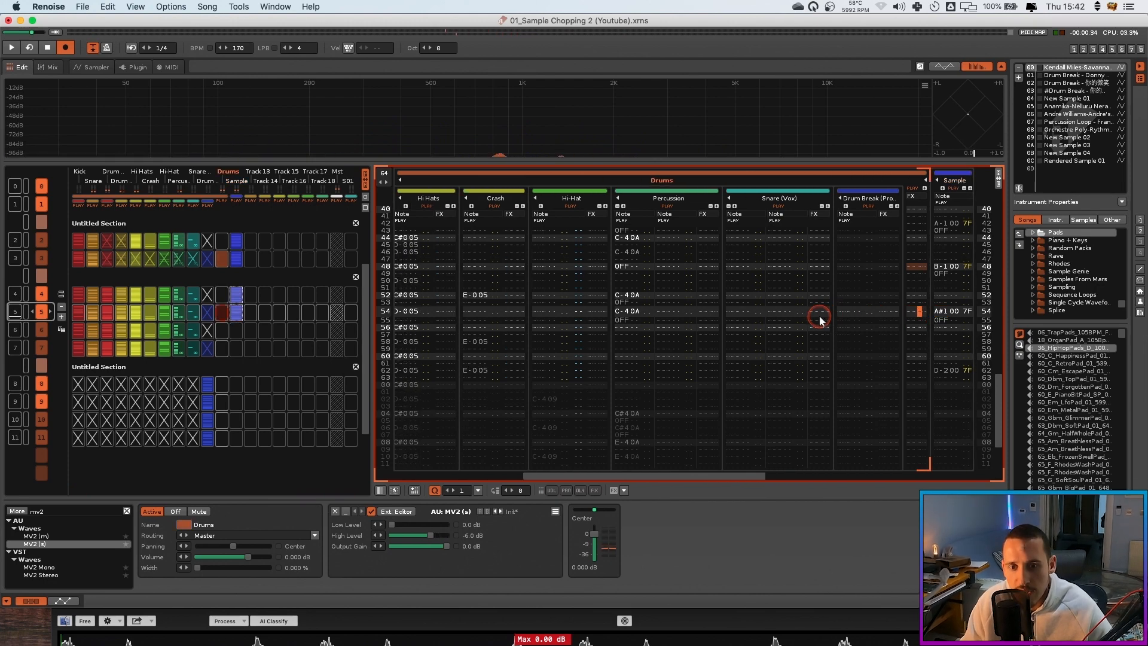
{"action": "key", "text": "Down"}
{"action": "key", "text": "x"}
{"action": "key", "text": "Down"}
{"action": "key", "text": "x"}
{"action": "key", "text": "Down"}
{"action": "key", "text": "x"}
{"action": "key", "text": "Down"}
{"action": "key", "text": "x"}
{"action": "key", "text": "Down"}
{"action": "key", "text": "x"}
{"action": "key", "text": "Down"}
{"action": "key", "text": "x"}
{"action": "key", "text": "Up"}
{"action": "key", "text": "space"}
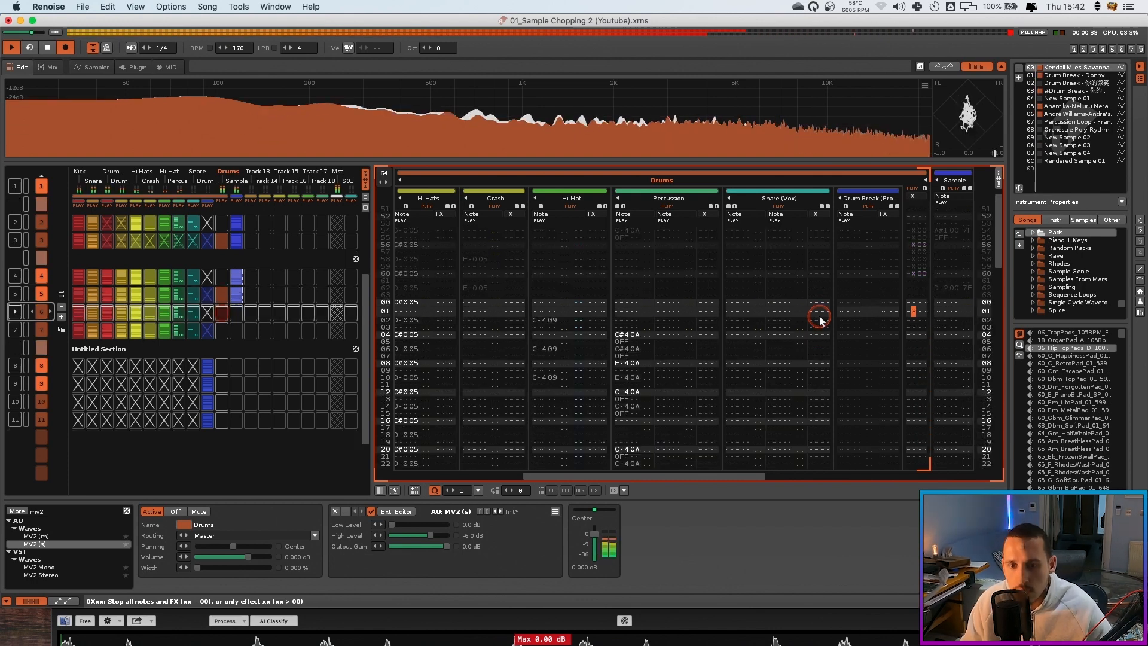
Record a further phrase of Savannah slices on the Sample track across patterns 6 and 7
{"action": "left_click", "coordinate": [238, 313]}
{"action": "left_click", "coordinate": [238, 314]}
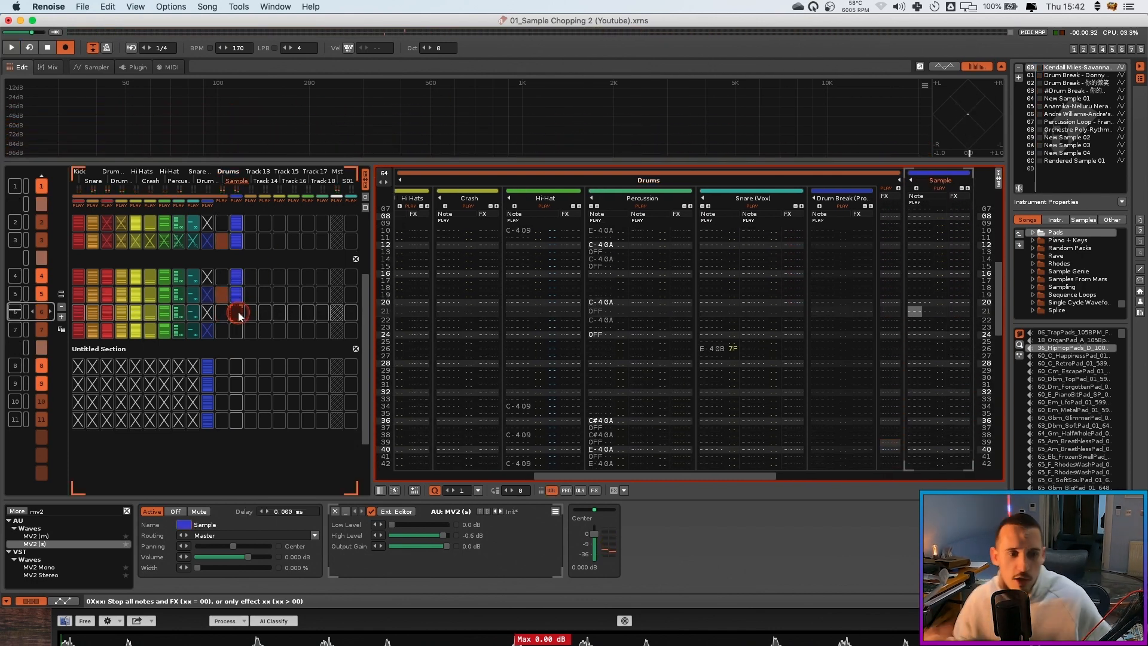
{"action": "key", "text": "Escape"}
{"action": "left_click", "coordinate": [924, 265]}
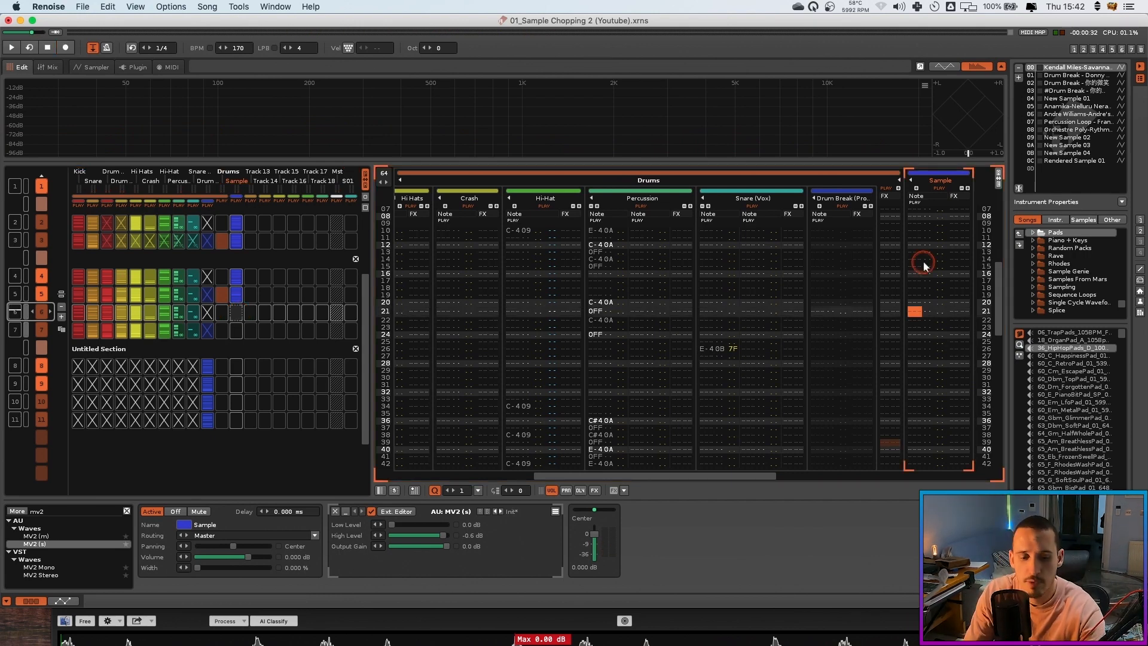
{"action": "key", "text": "F3"}
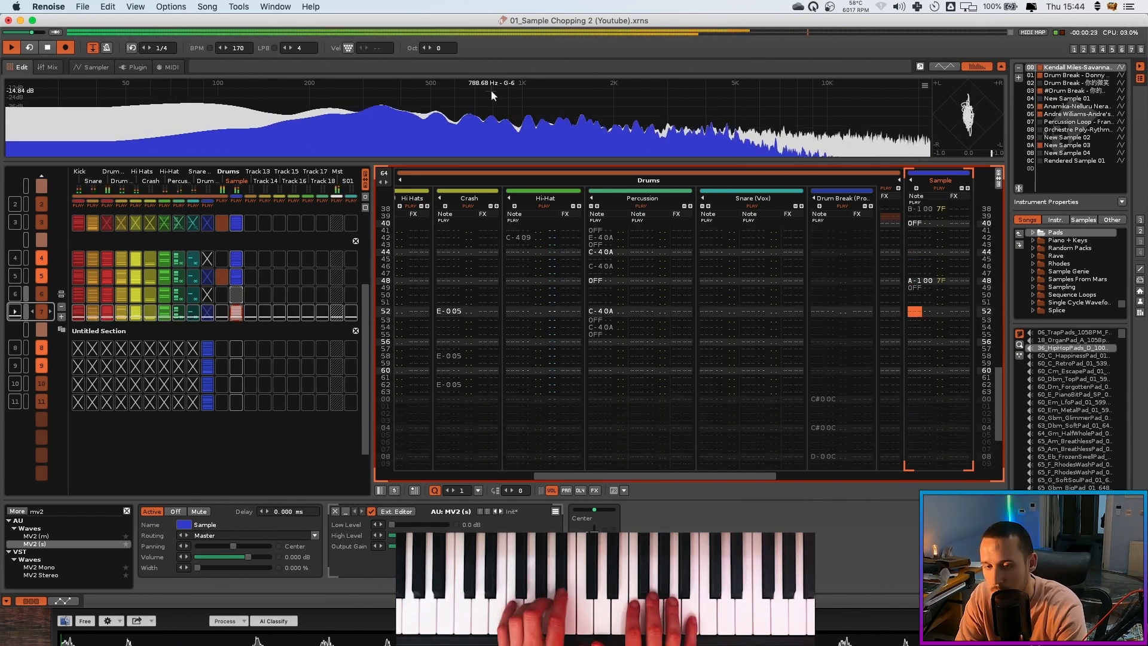
{"action": "key", "text": "space"}
{"action": "left_click", "coordinate": [238, 299]}
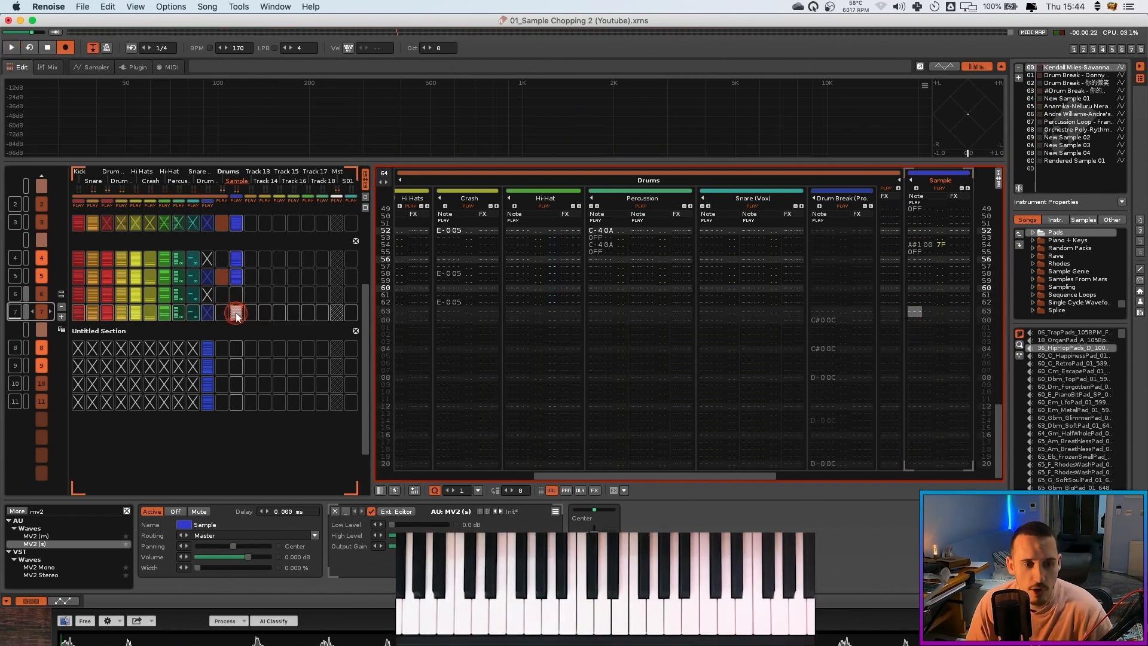
{"action": "scroll", "coordinate": [272, 259], "scroll_direction": "up", "scroll_amount": 1}
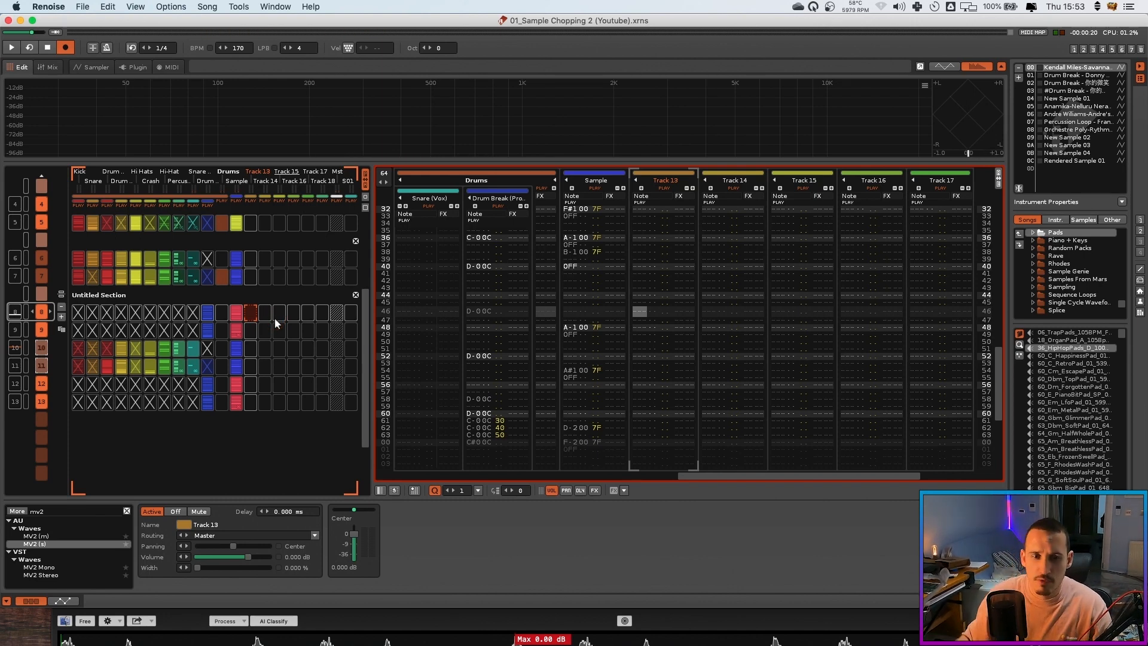
Select the processed Drum Break block in pattern 8 and go to that track in the pattern editor
{"action": "left_click", "coordinate": [195, 323]}
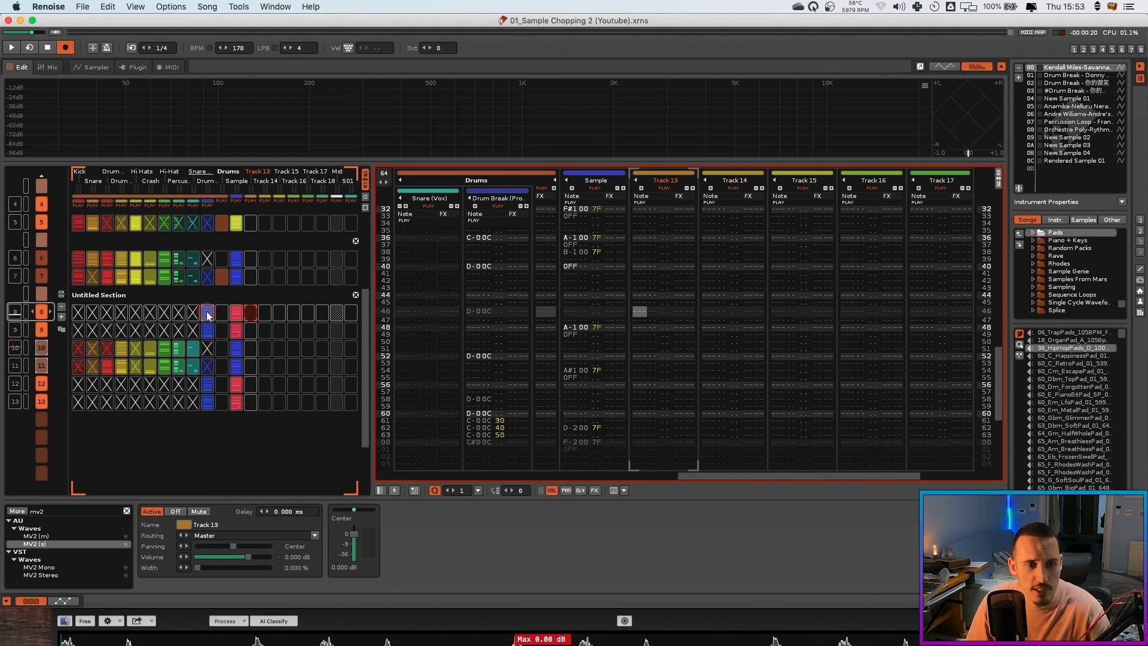
{"action": "left_click", "coordinate": [207, 314]}
{"action": "left_click", "coordinate": [693, 135]}
{"action": "left_click", "coordinate": [509, 194]}
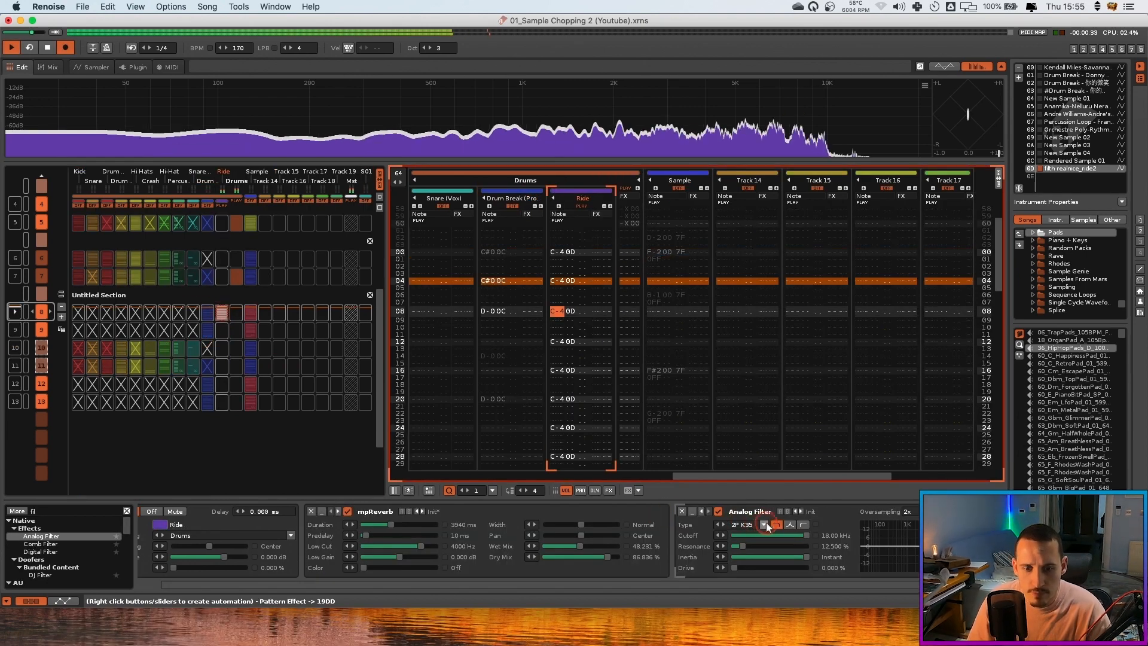
Adjust the cutoff of the Analog Filter on the Ride track and stop playback
{"action": "left_click", "coordinate": [783, 534]}
{"action": "left_click_drag", "start_coordinate": [784, 535], "coordinate": [784, 536]}
{"action": "key", "text": "space"}
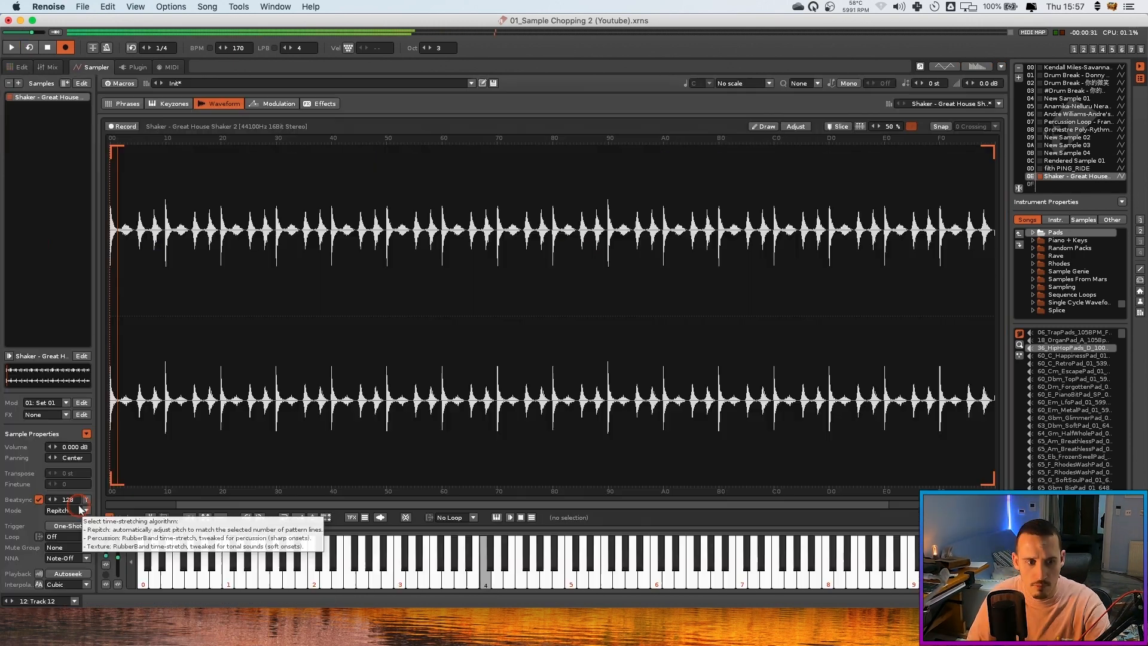
Set the shaker loop's Beatsync to 64 lines and lower the level of its track in the mix
{"action": "type", "text": "64"}
{"action": "key", "text": "Return"}
{"action": "left_click", "coordinate": [18, 67]}
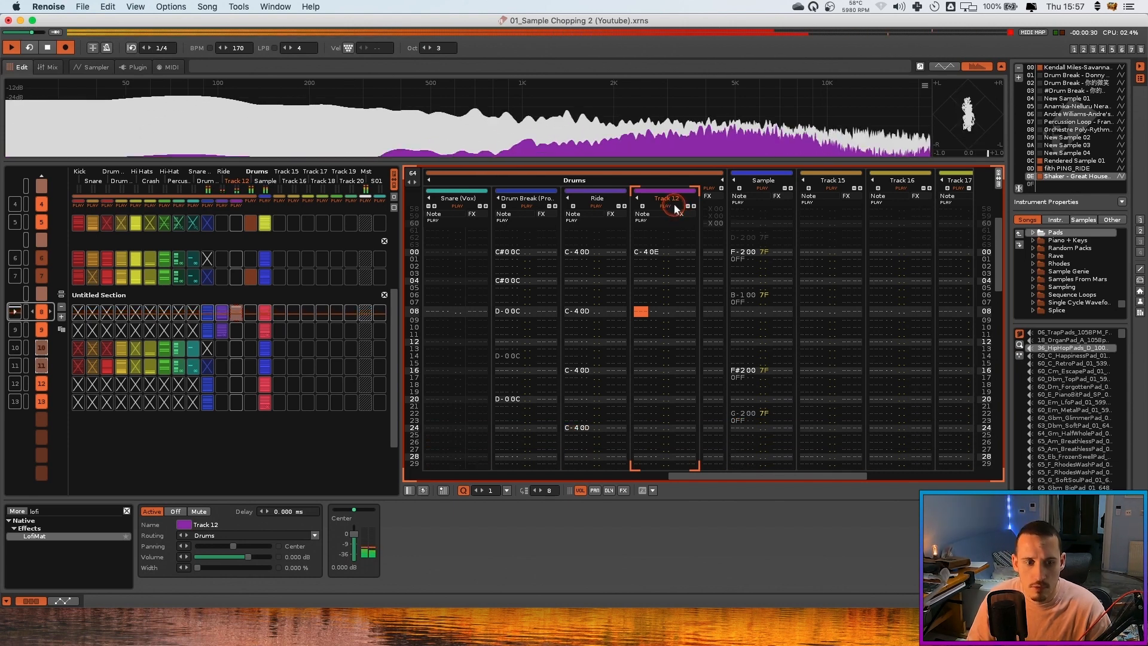
{"action": "left_click_drag", "start_coordinate": [363, 529], "coordinate": [363, 531]}
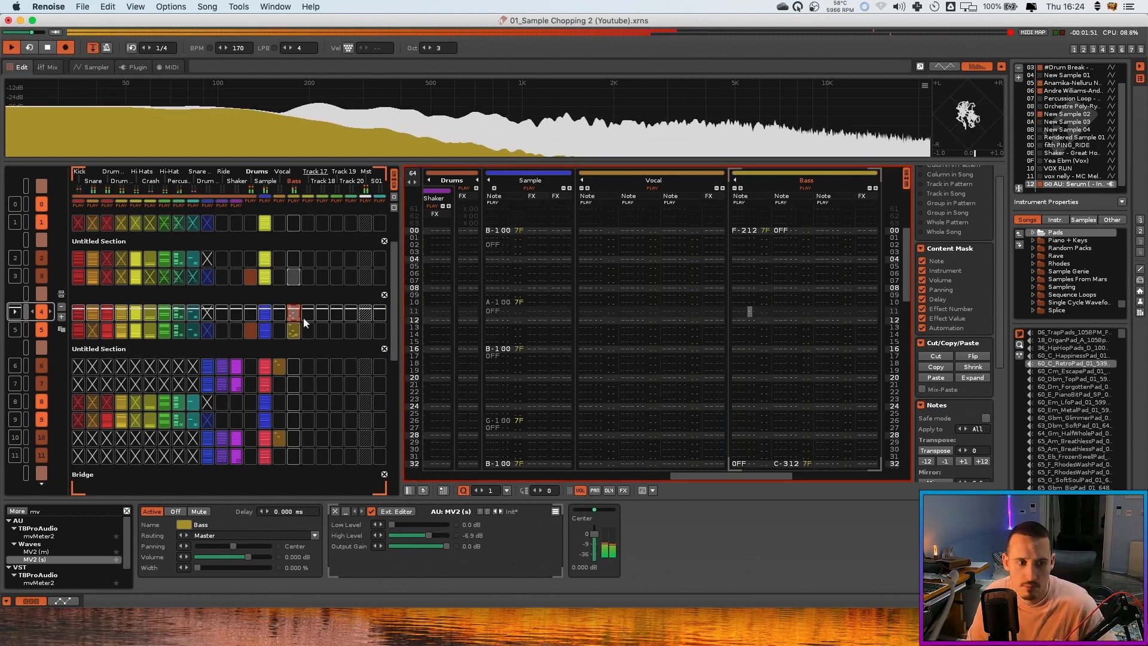
Play the song from pattern 4 and follow the Bass track's notes through patterns 4 and 5
{"action": "left_click", "coordinate": [31, 317]}
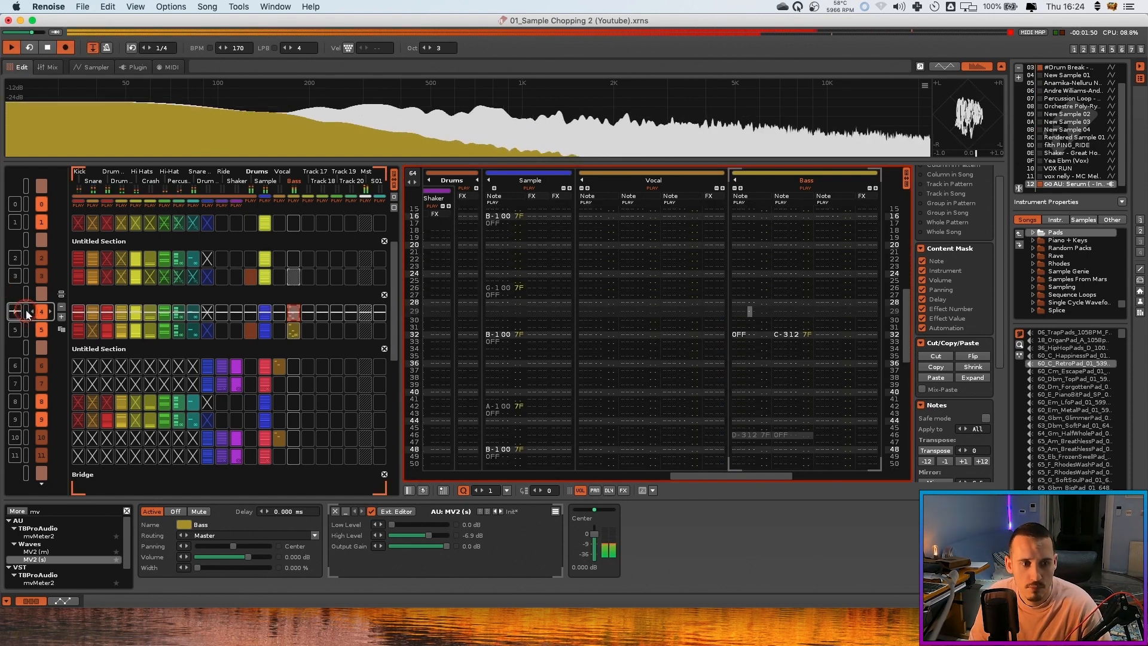
{"action": "left_click", "coordinate": [777, 362]}
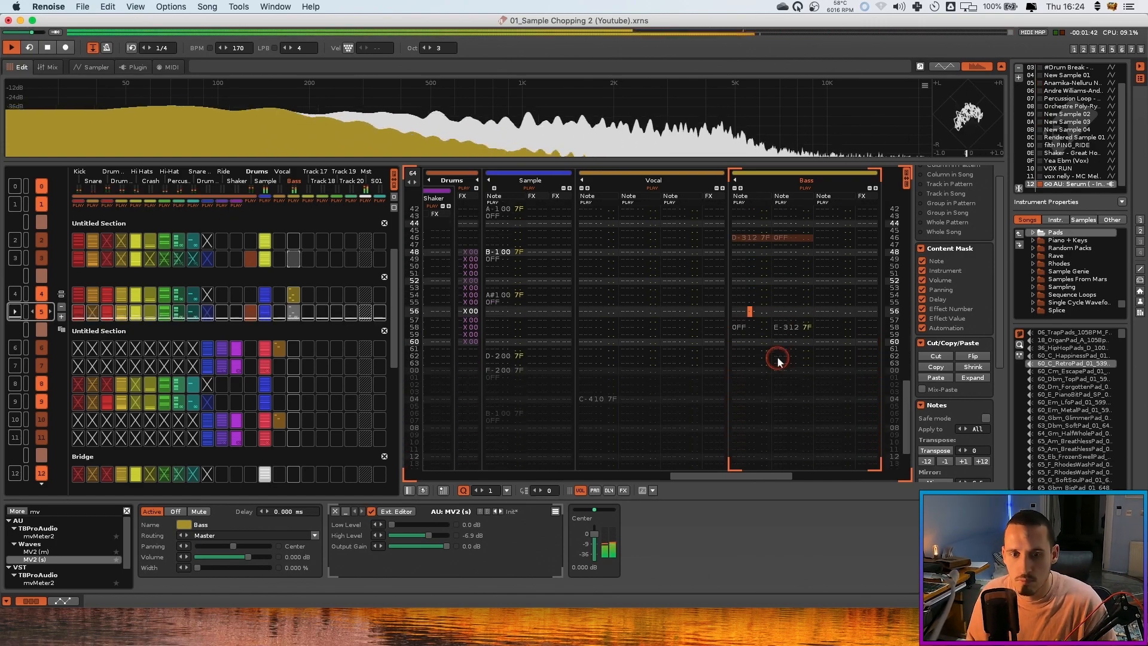
{"action": "left_click", "coordinate": [782, 306]}
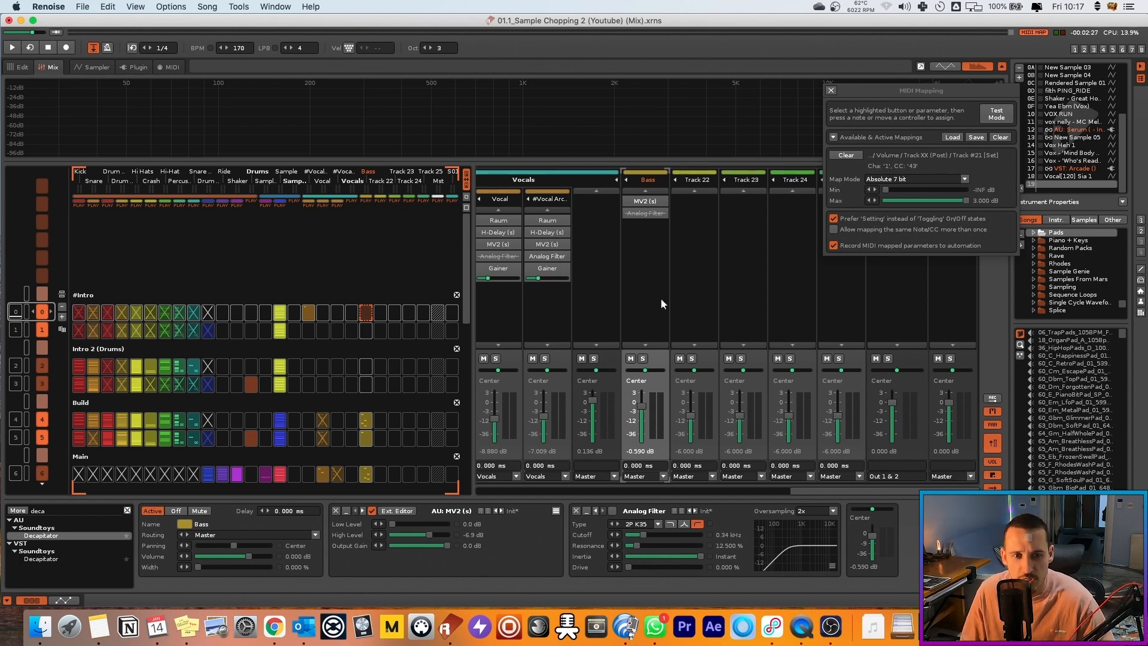
Look over the sample, vocal and bass channels in the mixer, then close the MIDI Mapping window and select the master track
{"action": "scroll", "coordinate": [661, 298], "scroll_direction": "left", "scroll_amount": 5}
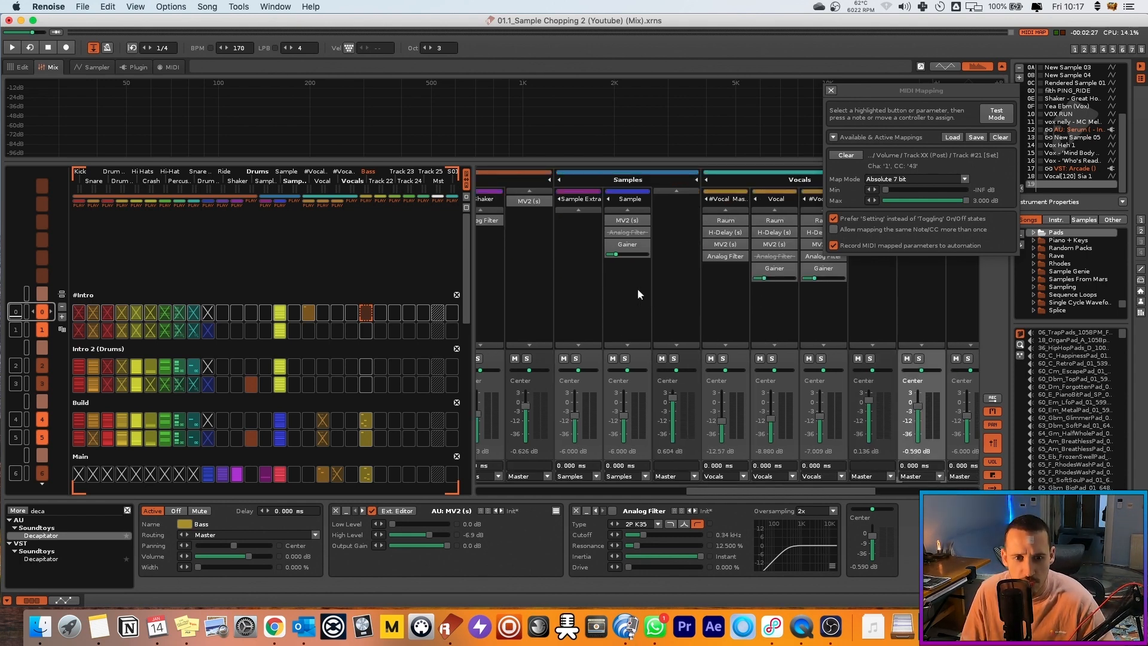
{"action": "scroll", "coordinate": [638, 289], "scroll_direction": "left", "scroll_amount": 1}
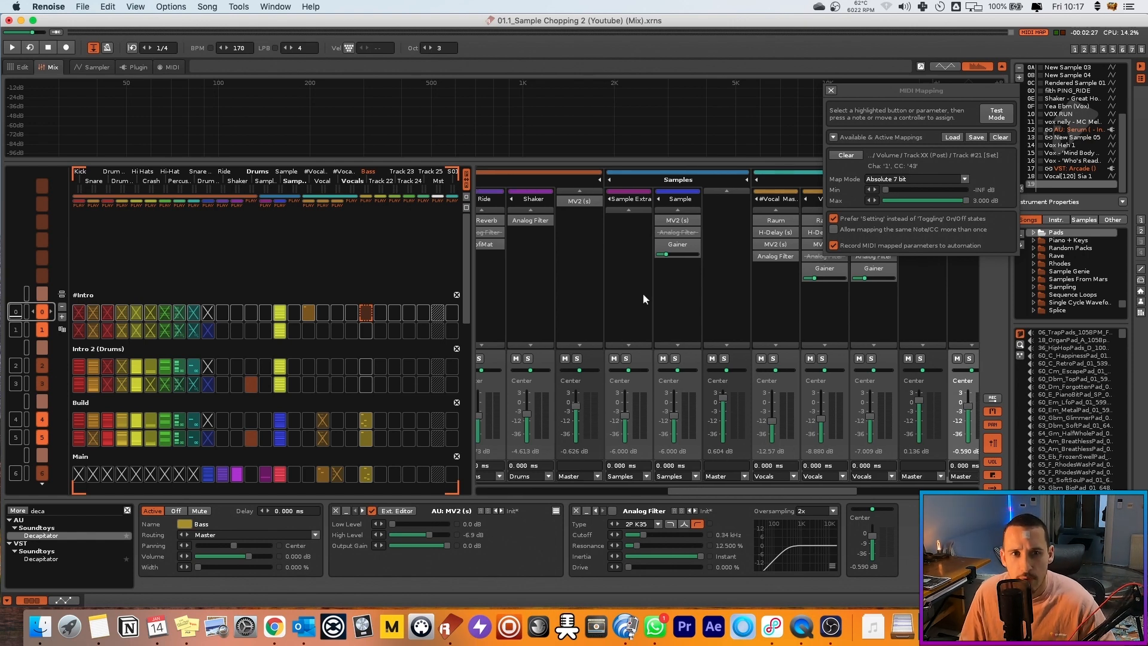
{"action": "scroll", "coordinate": [639, 293], "scroll_direction": "right", "scroll_amount": 5}
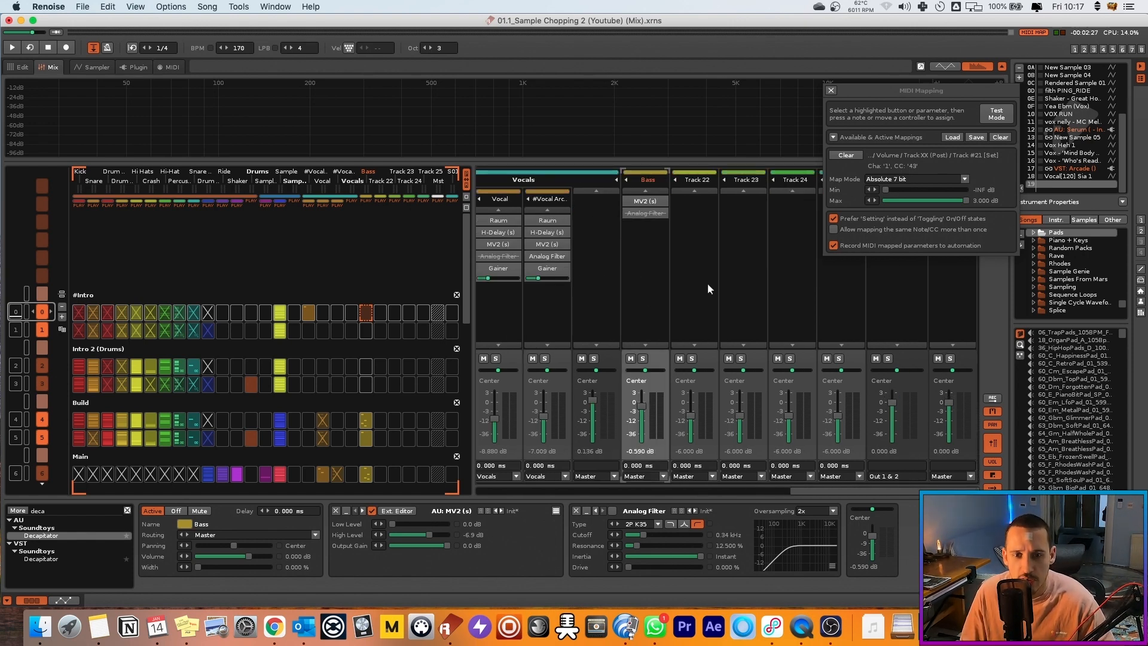
{"action": "left_click", "coordinate": [831, 90]}
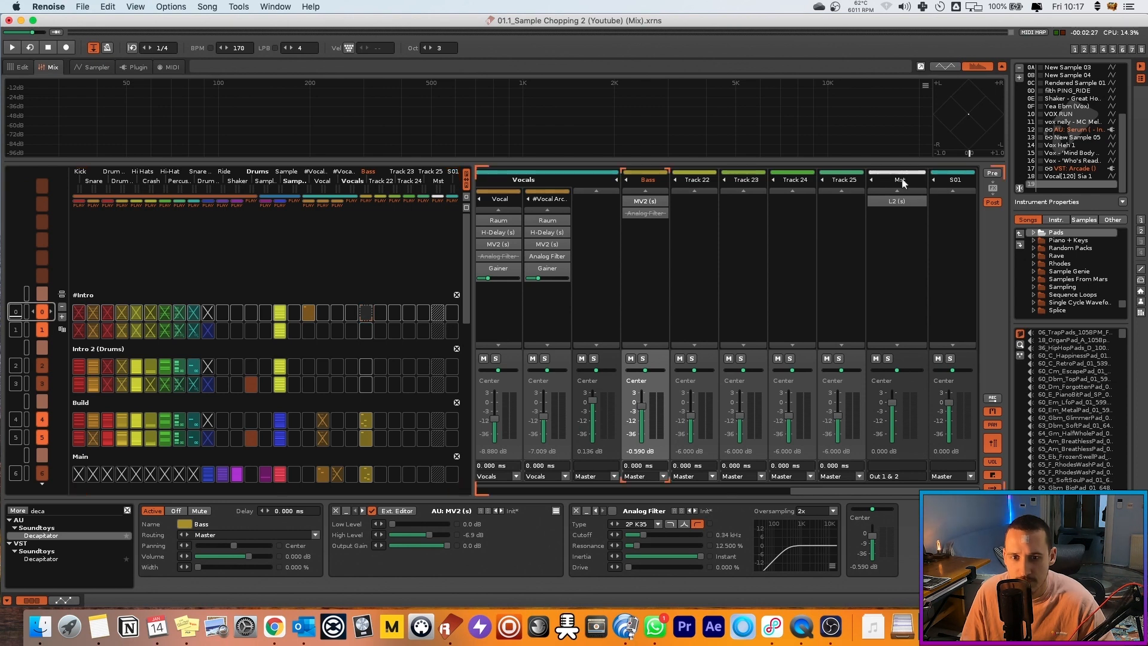
{"action": "left_click", "coordinate": [903, 181]}
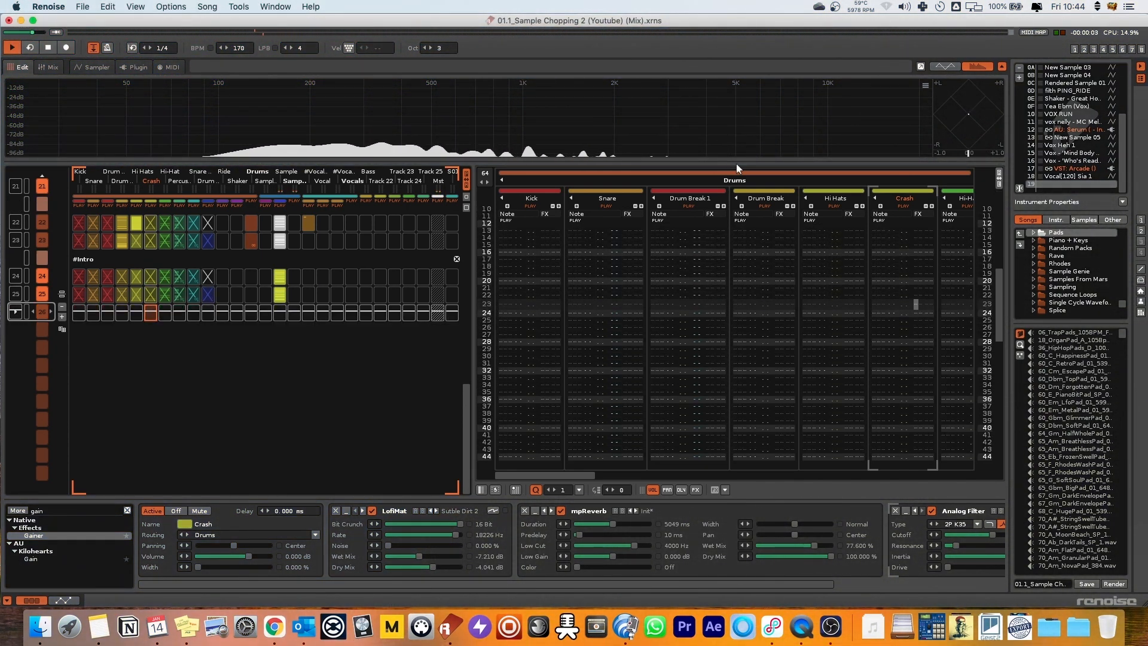
Stop playback in the empty pattern after the closing Intro section
{"action": "key", "text": "space"}
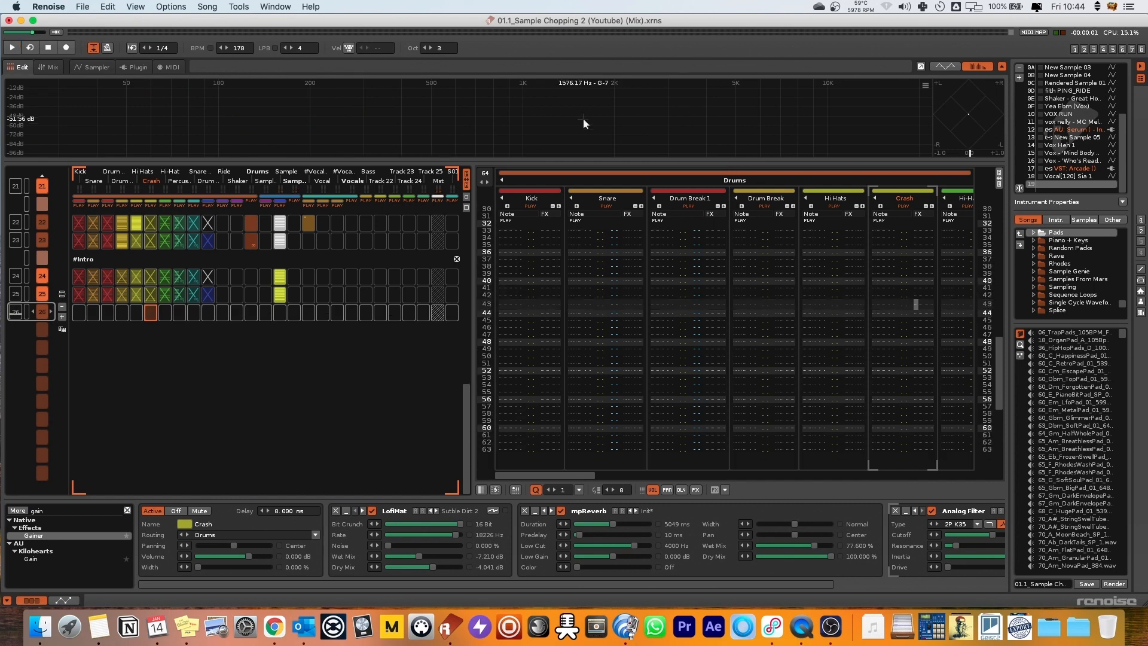